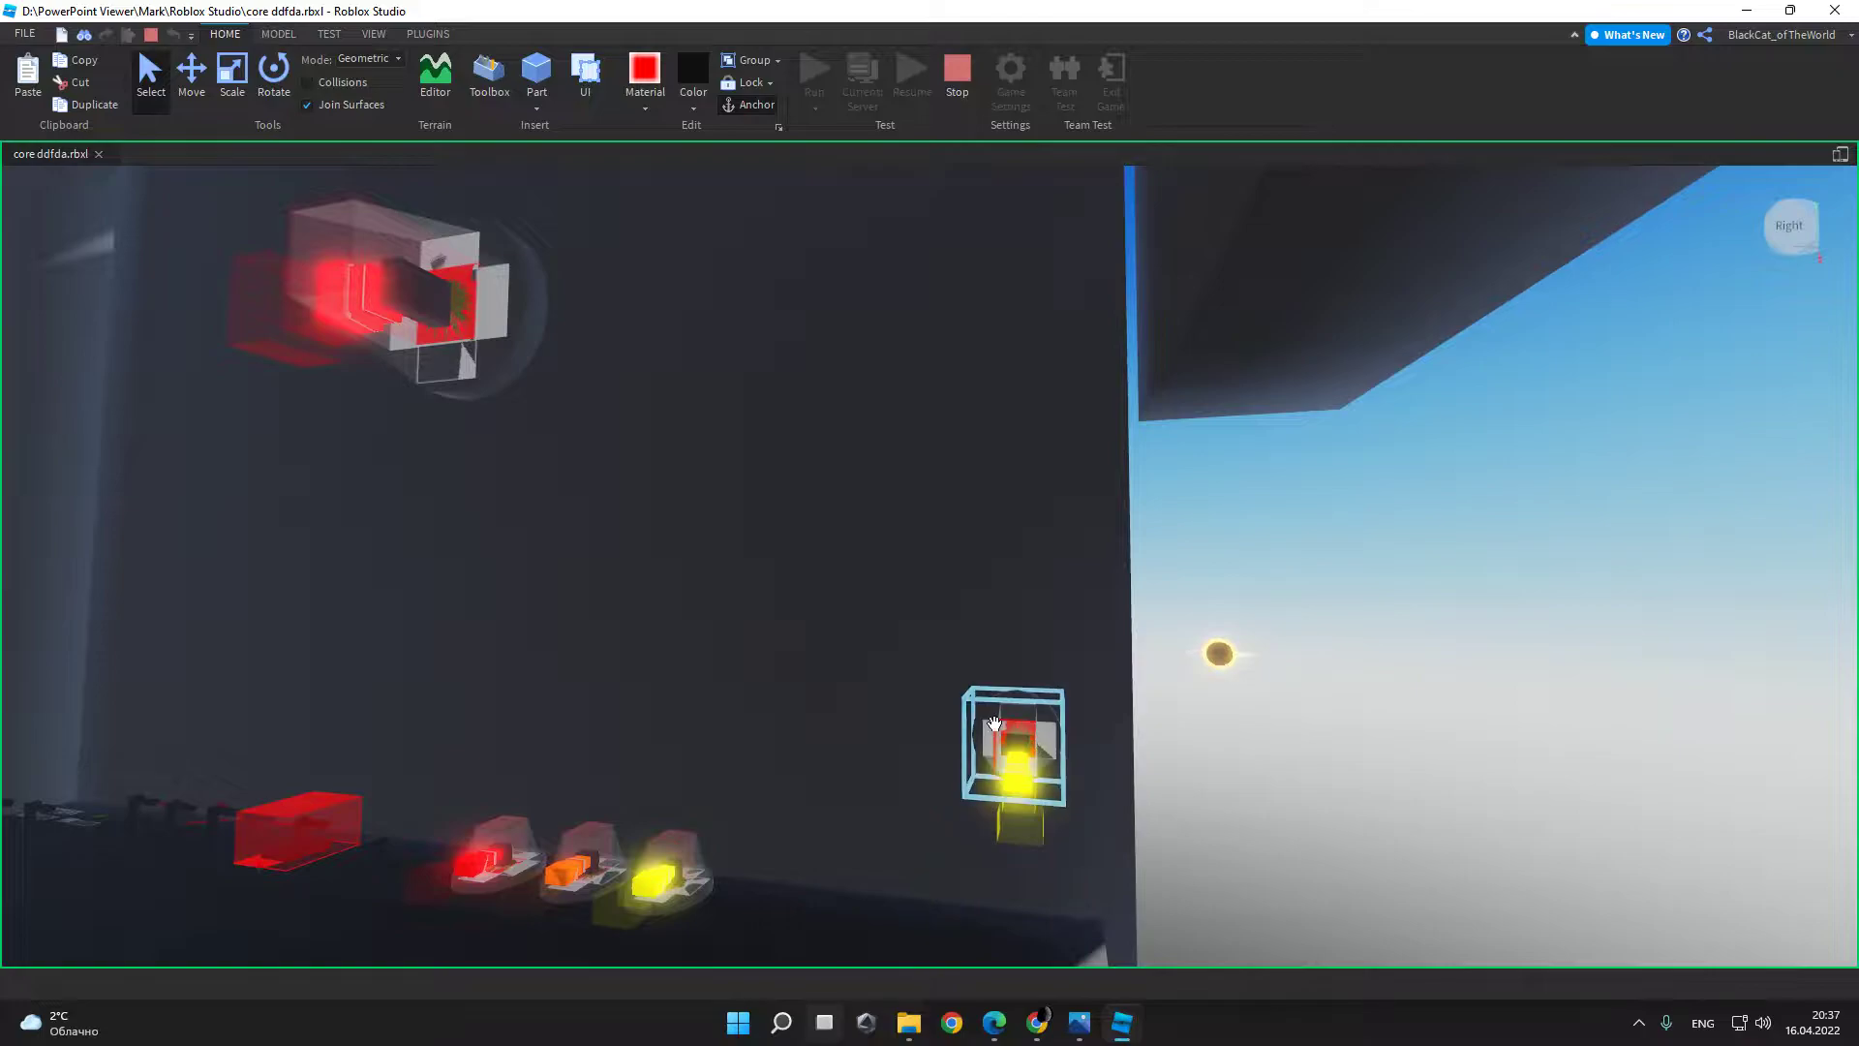
Step: Inspect the reactor core, its upper warning lights and the overhead color-bar display inside the running test
right_click_drag(864, 279, 918, 499)
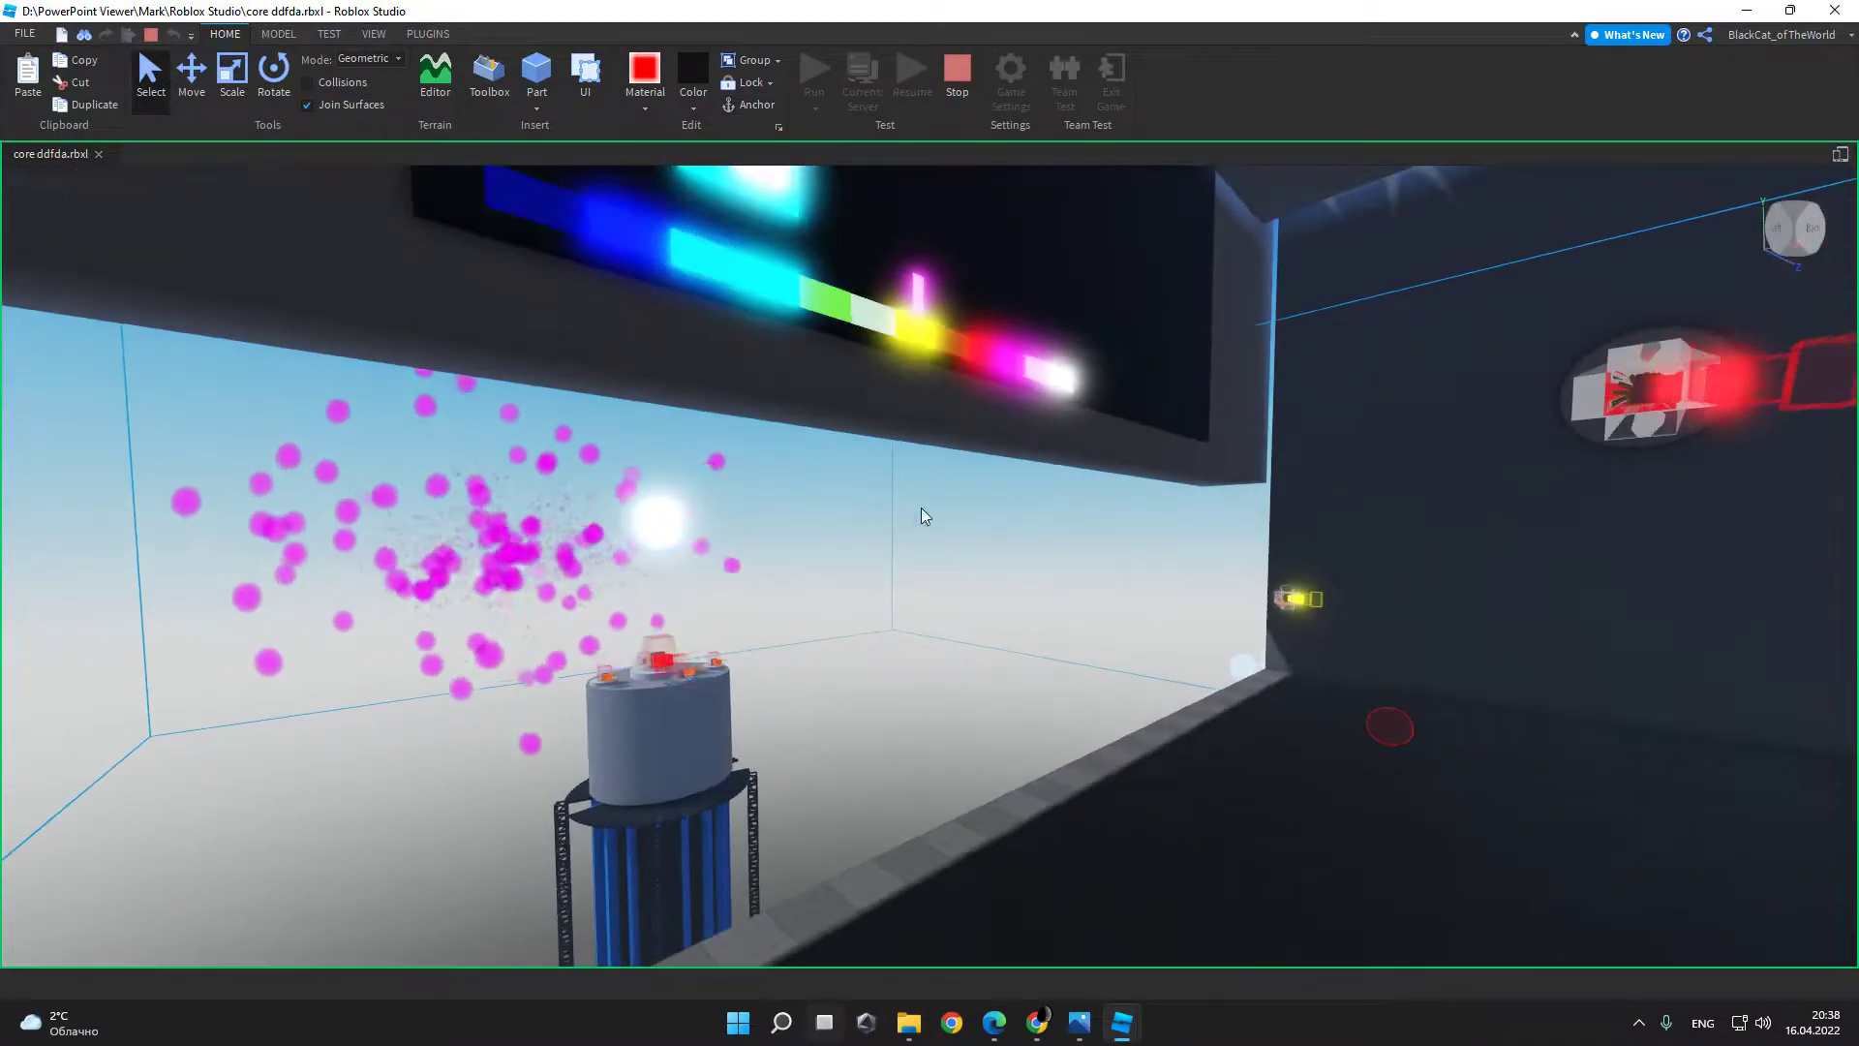
right_click_drag(900, 642, 903, 645)
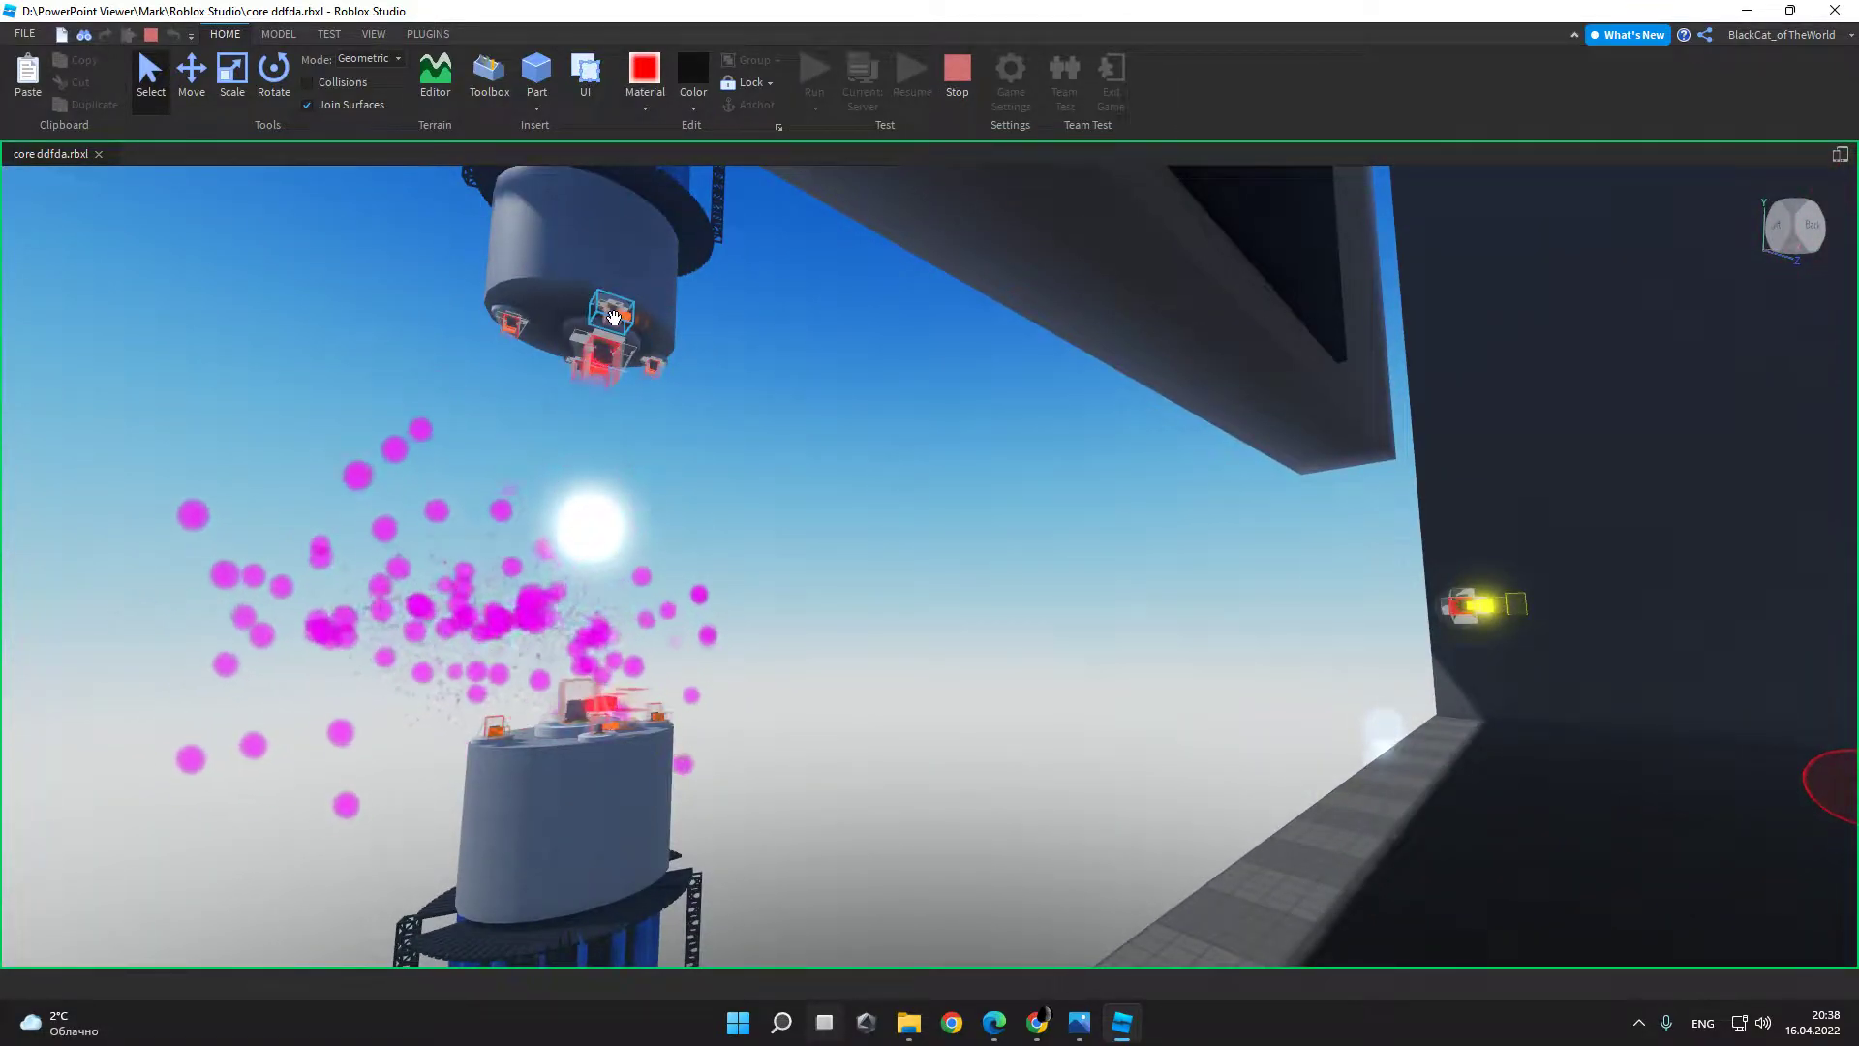
left_click(609, 320)
key("f")
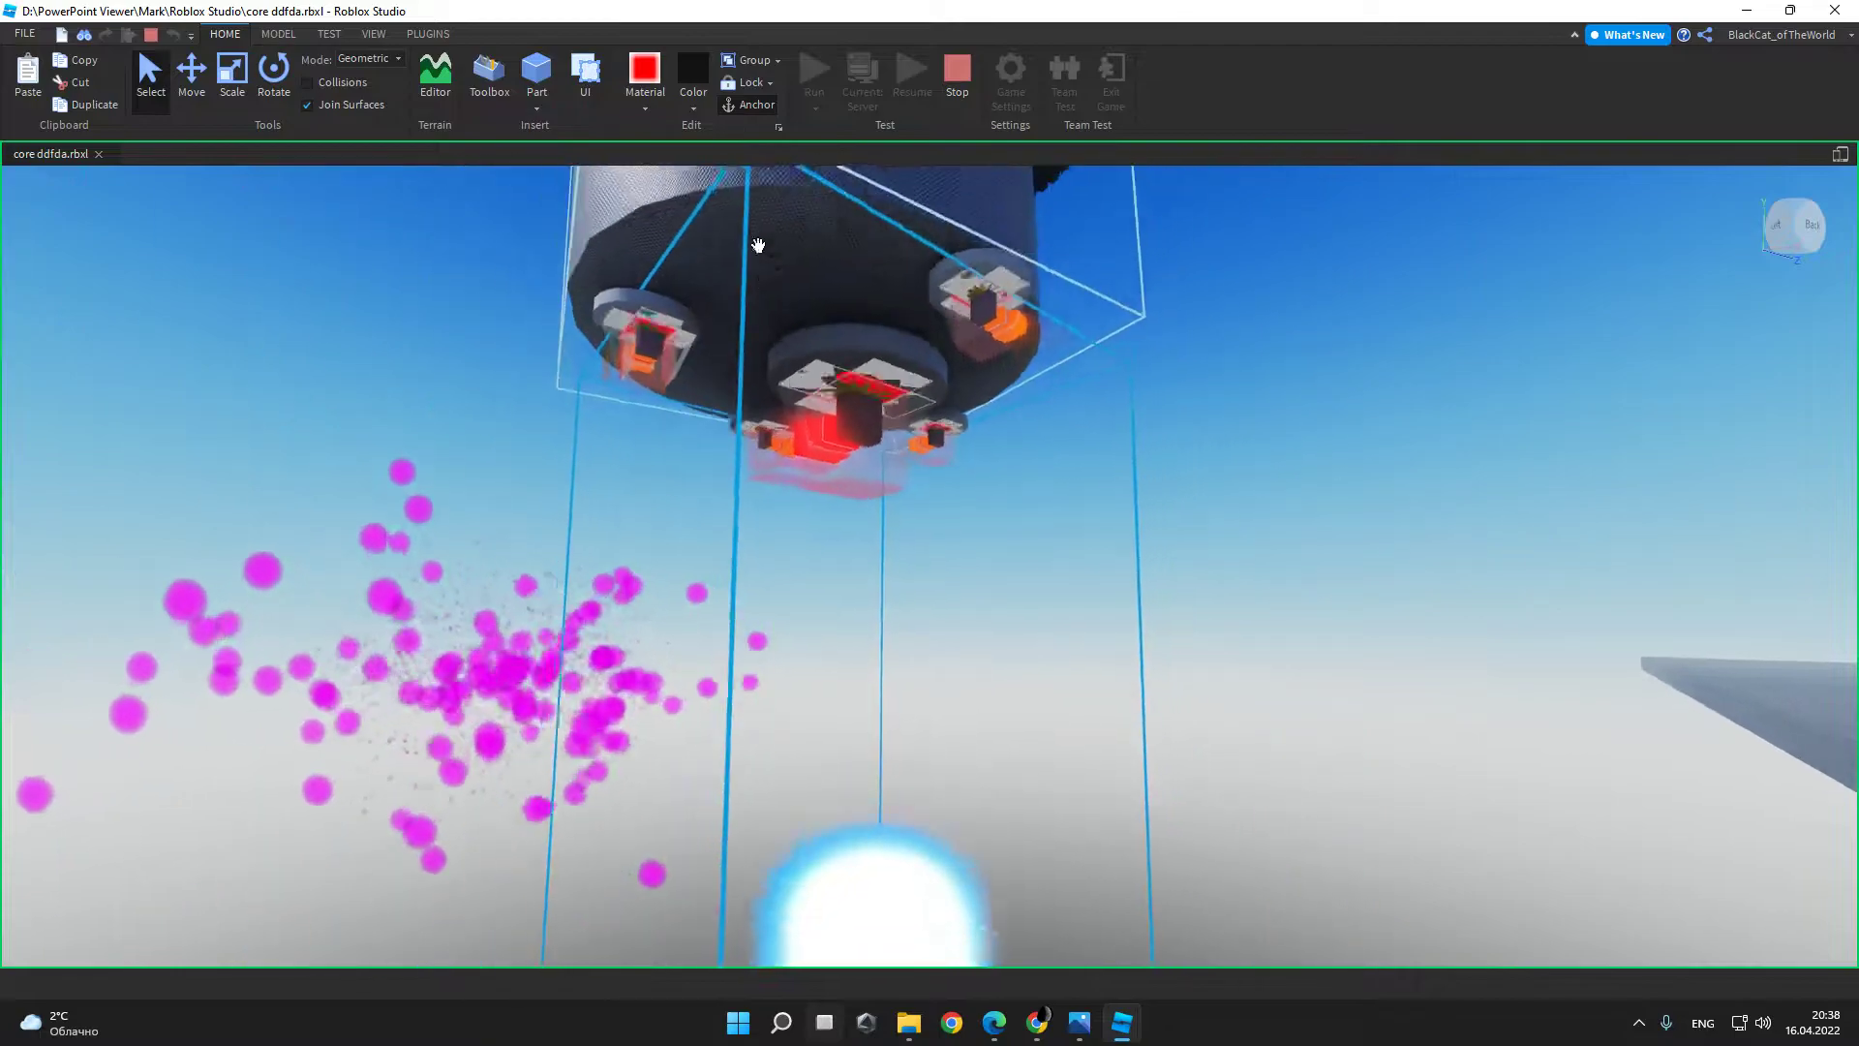
scroll(851, 199, "up", 5)
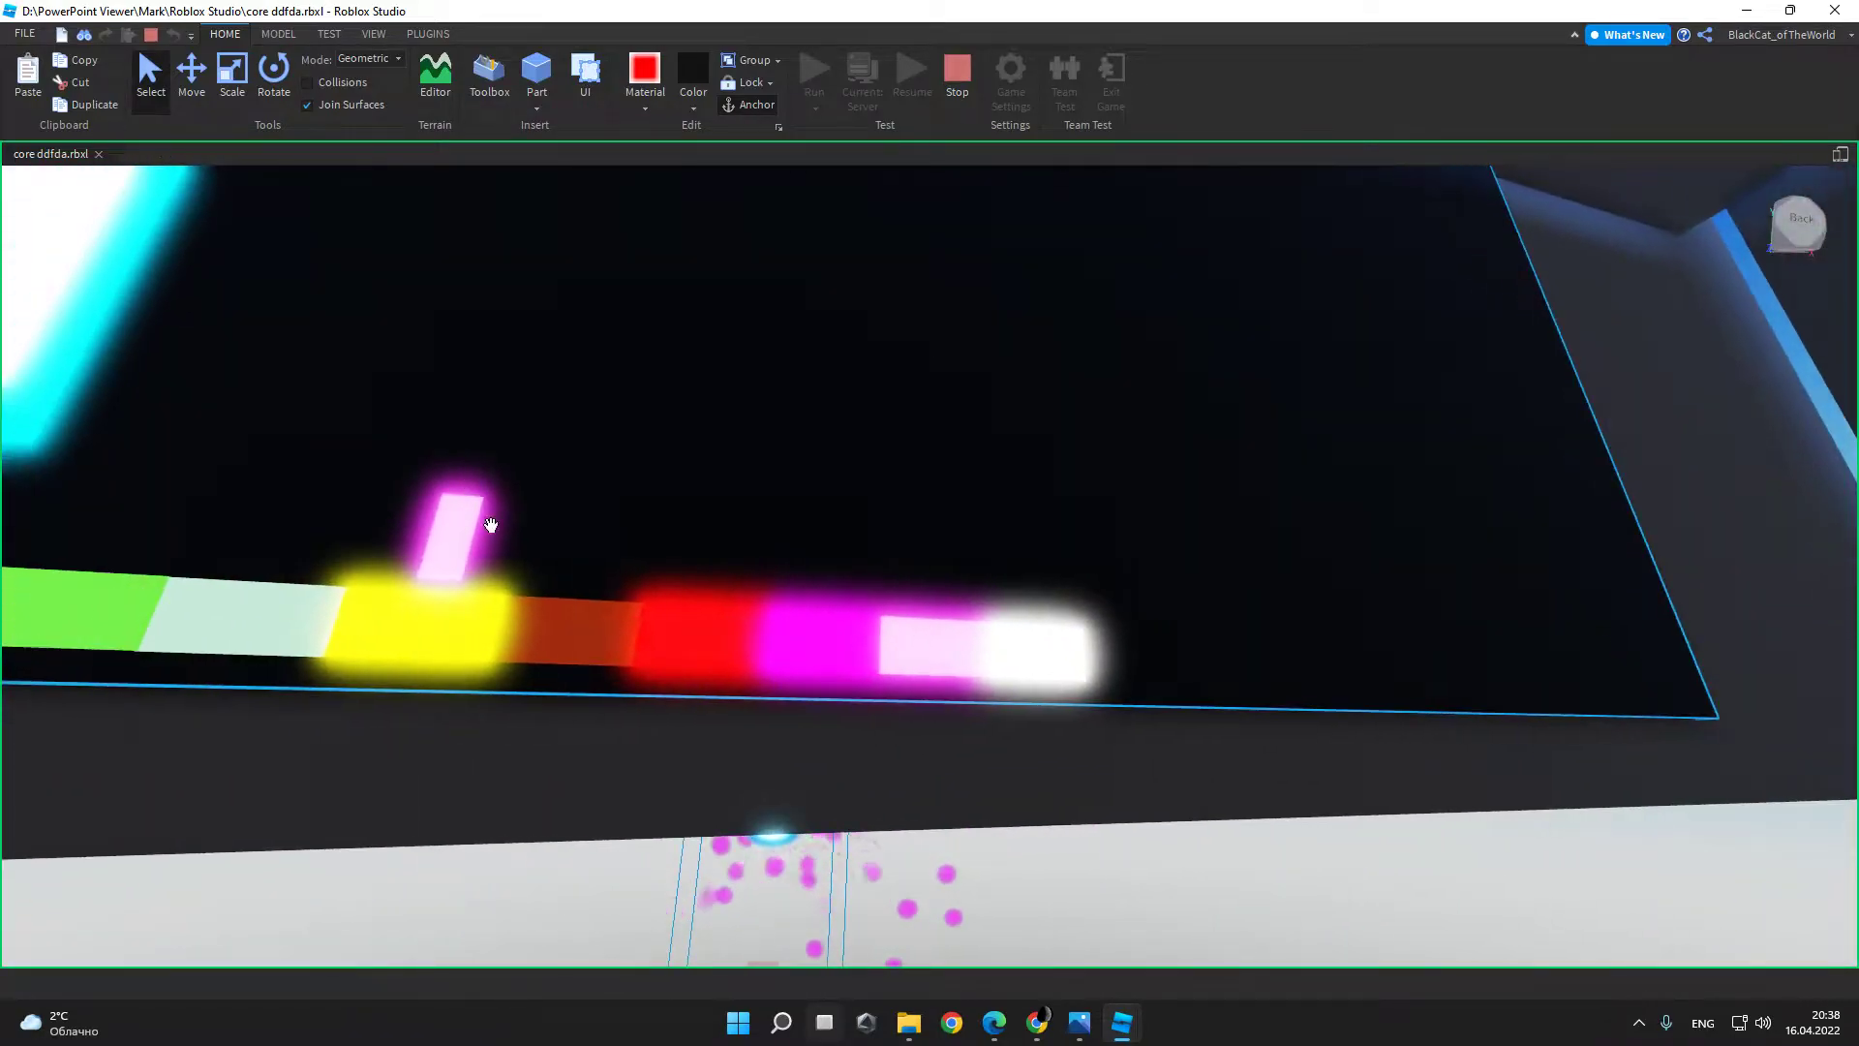
scroll(476, 528, "down", 5)
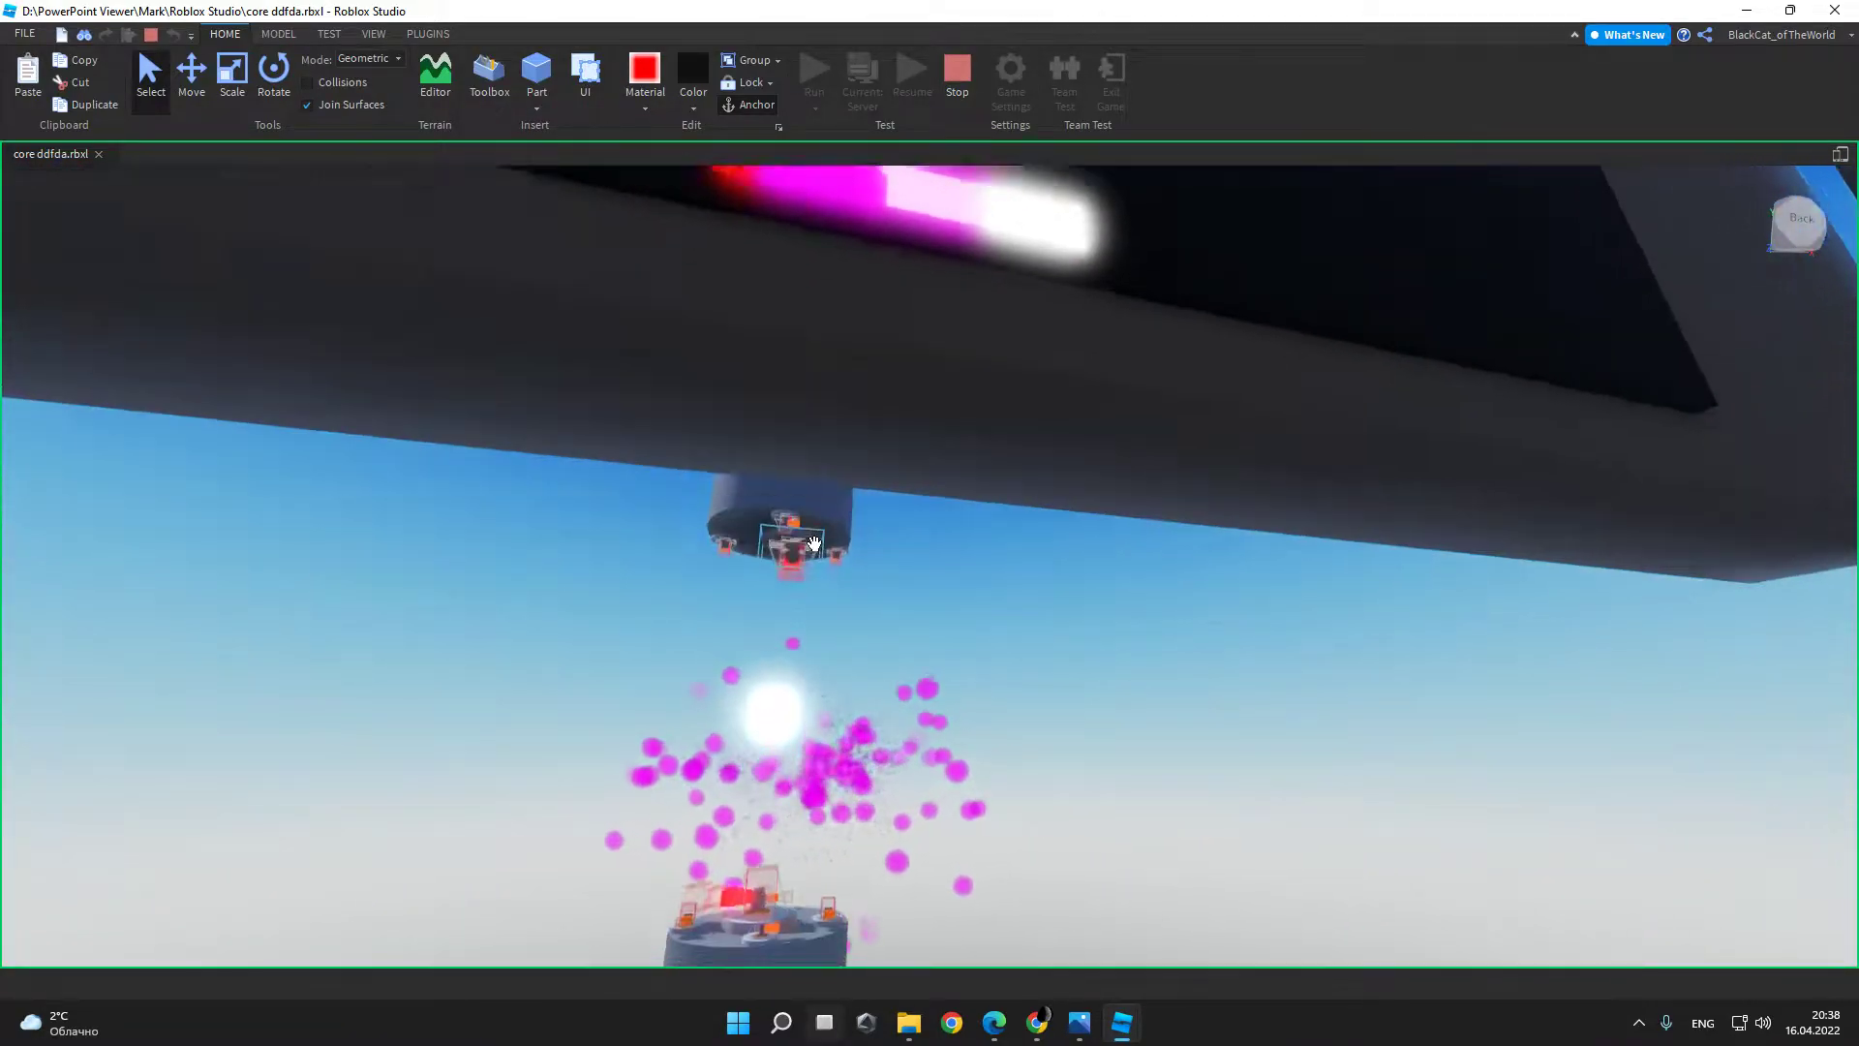
right_click_drag(784, 521, 837, 434)
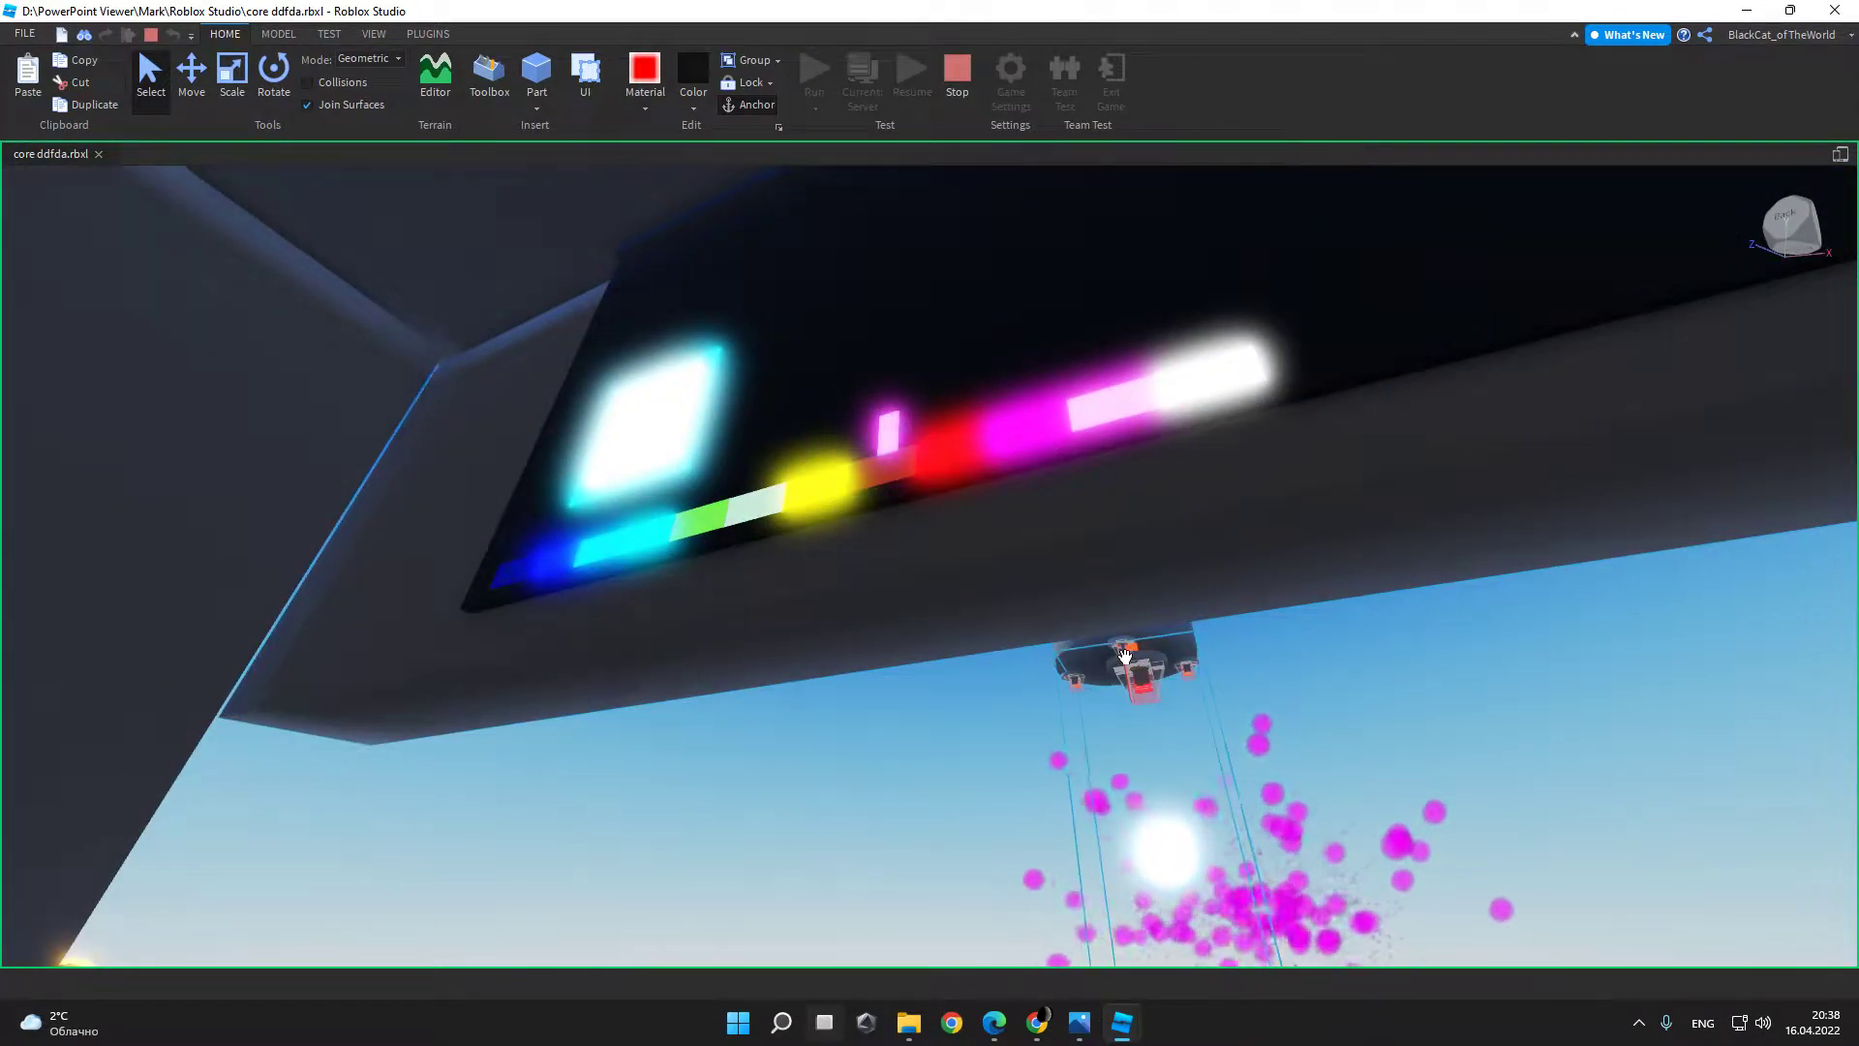
scroll(1124, 657, "up", 2)
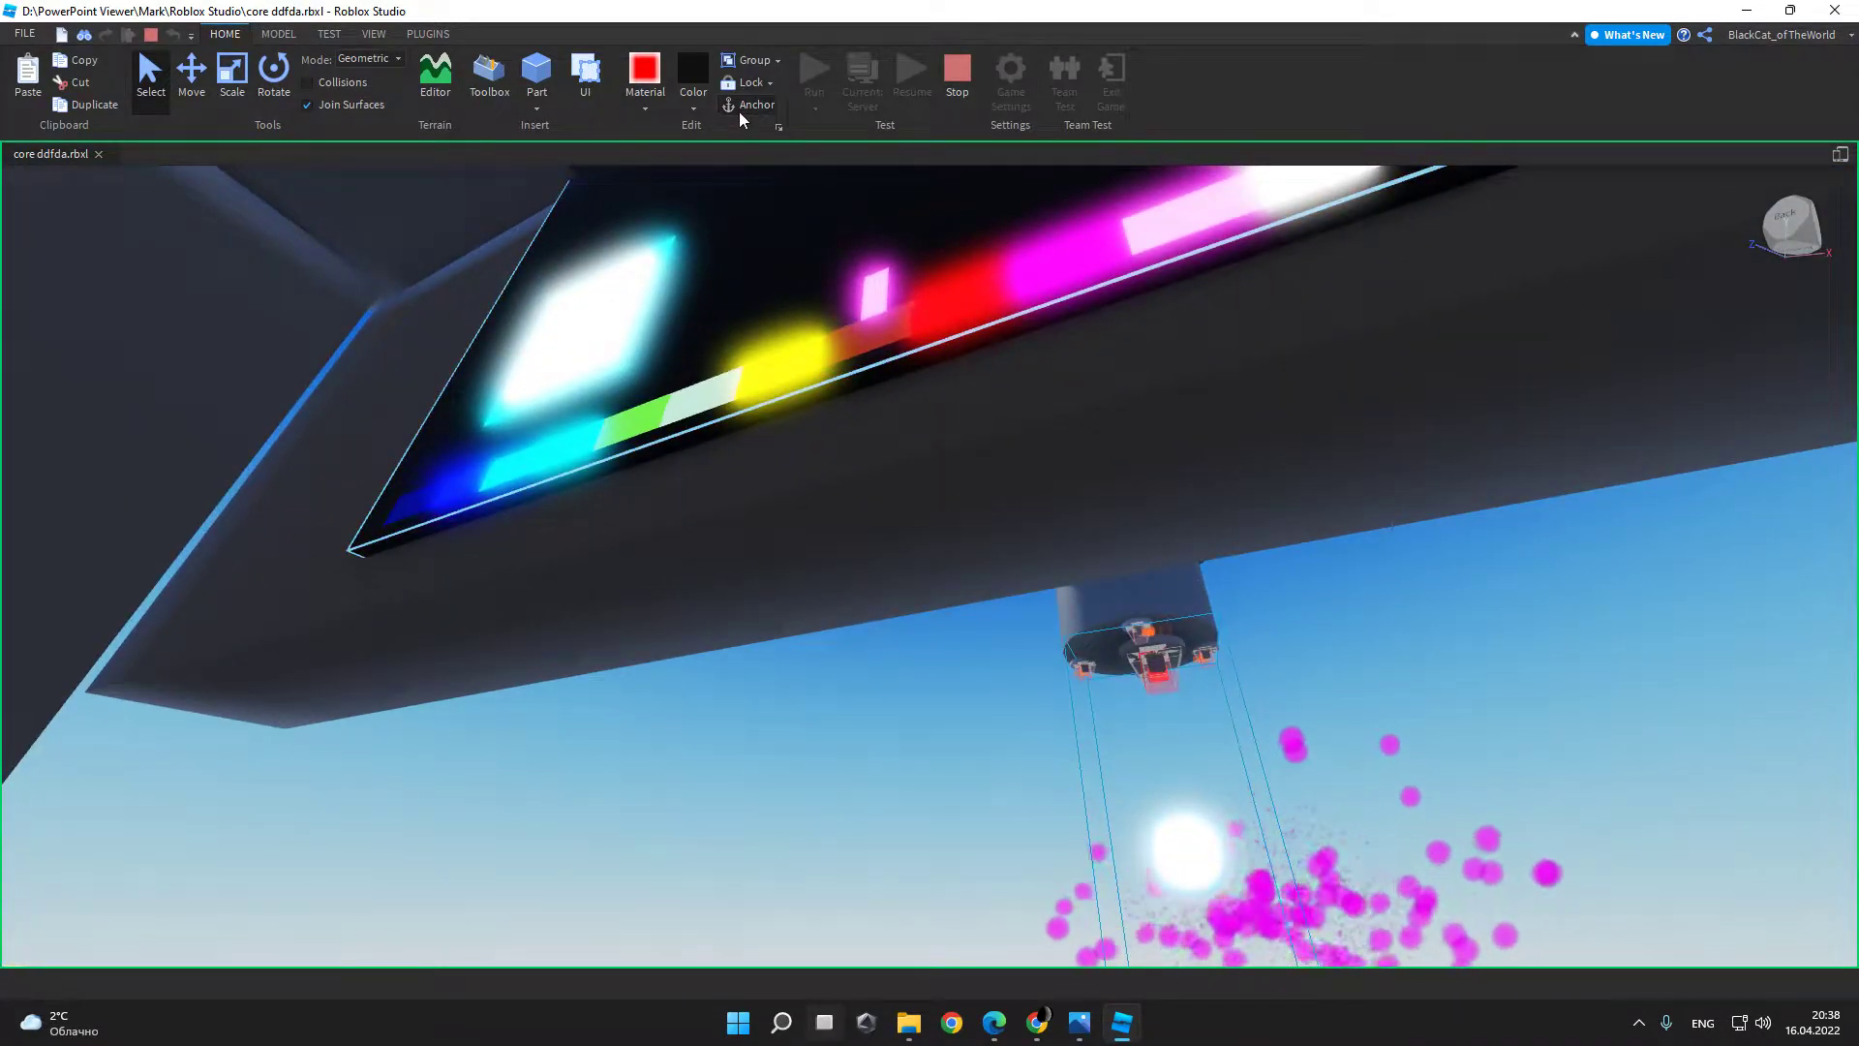
left_click(1270, 567)
right_click_drag(1270, 568, 1175, 652)
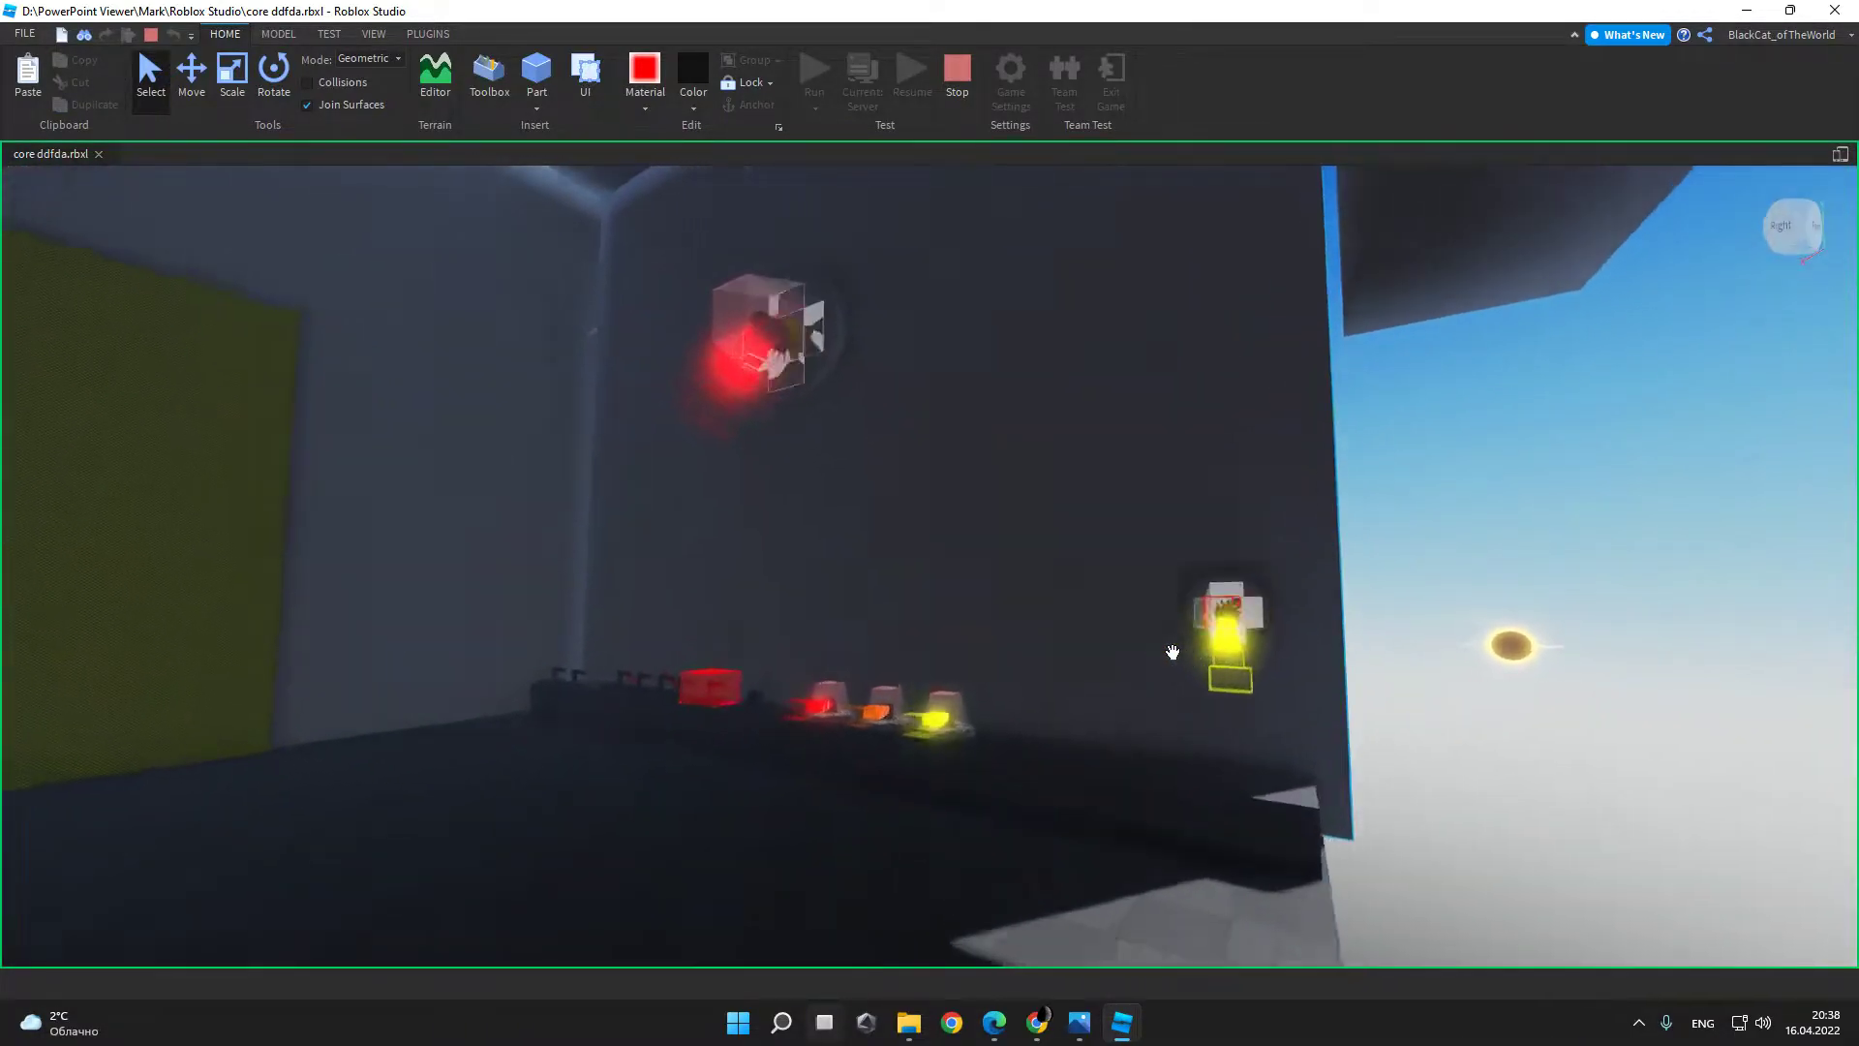
Step: Unanchor the warning lights standing on the control console along the chamber wall
left_click(1286, 629)
scroll(997, 726, "up", 5)
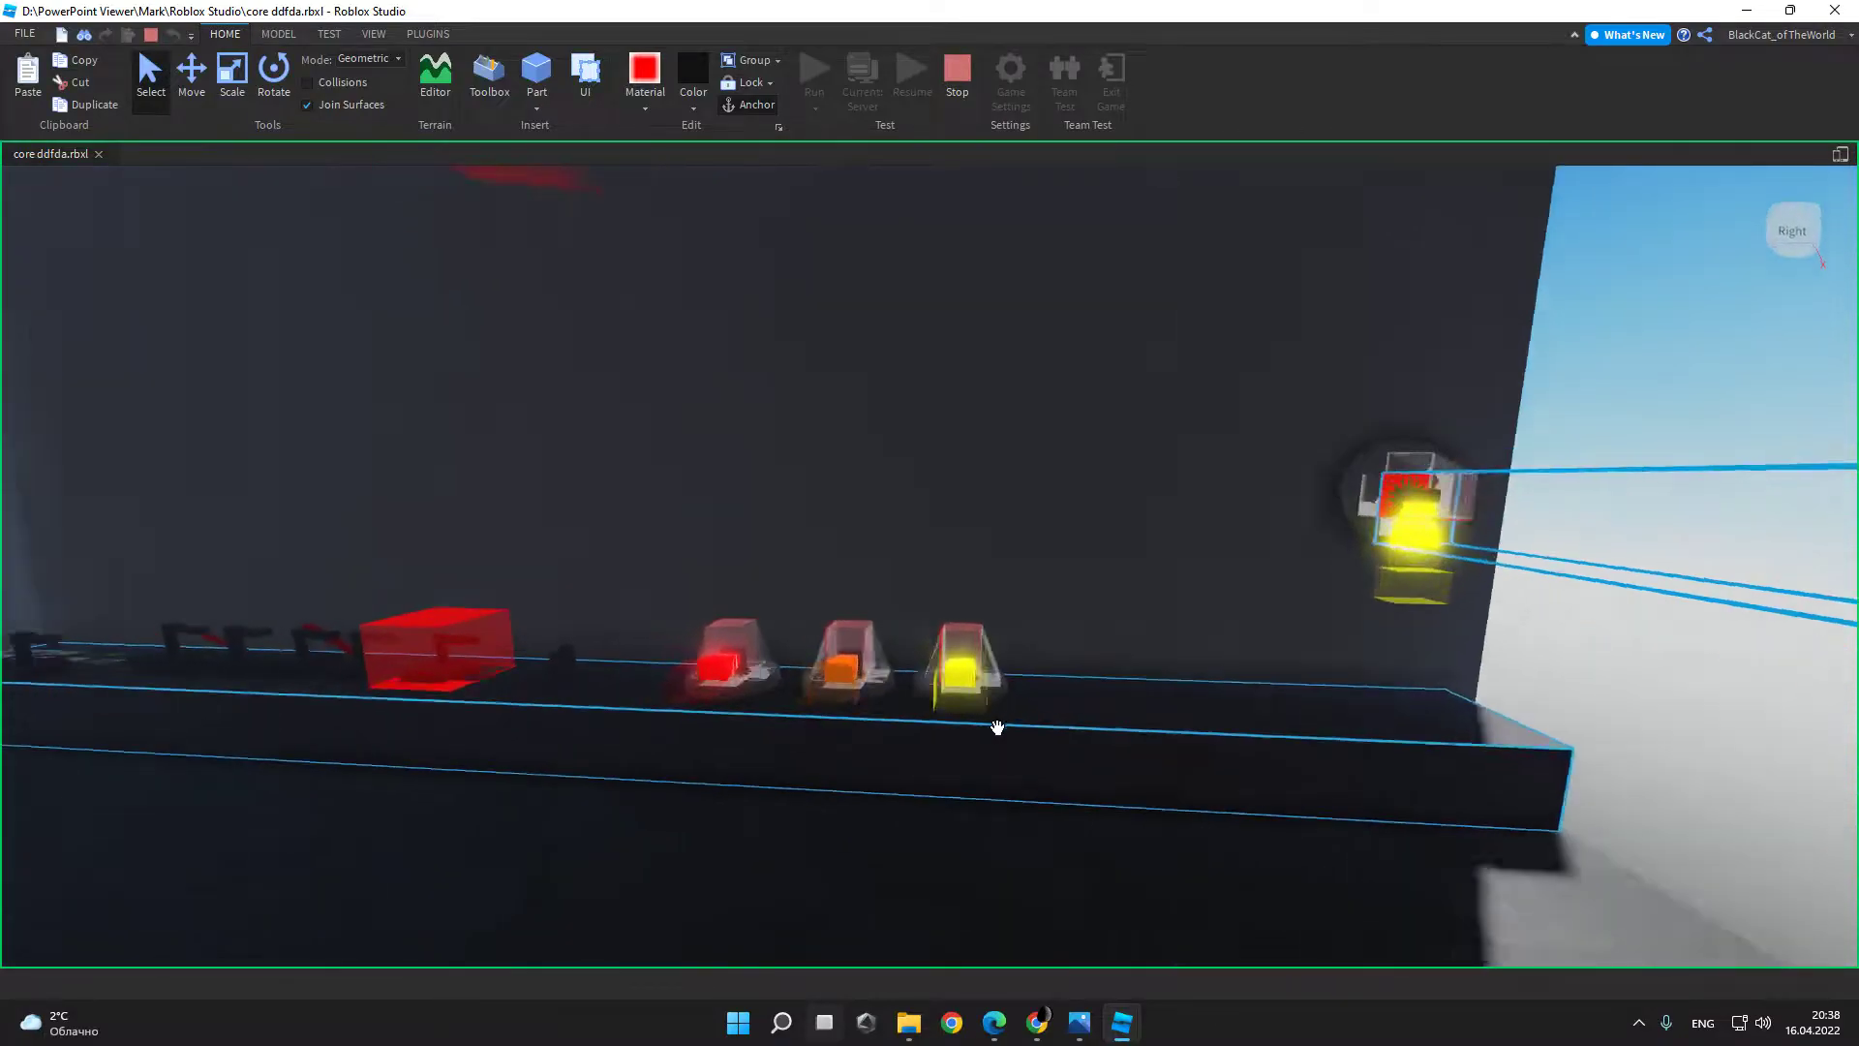
left_click(1066, 628)
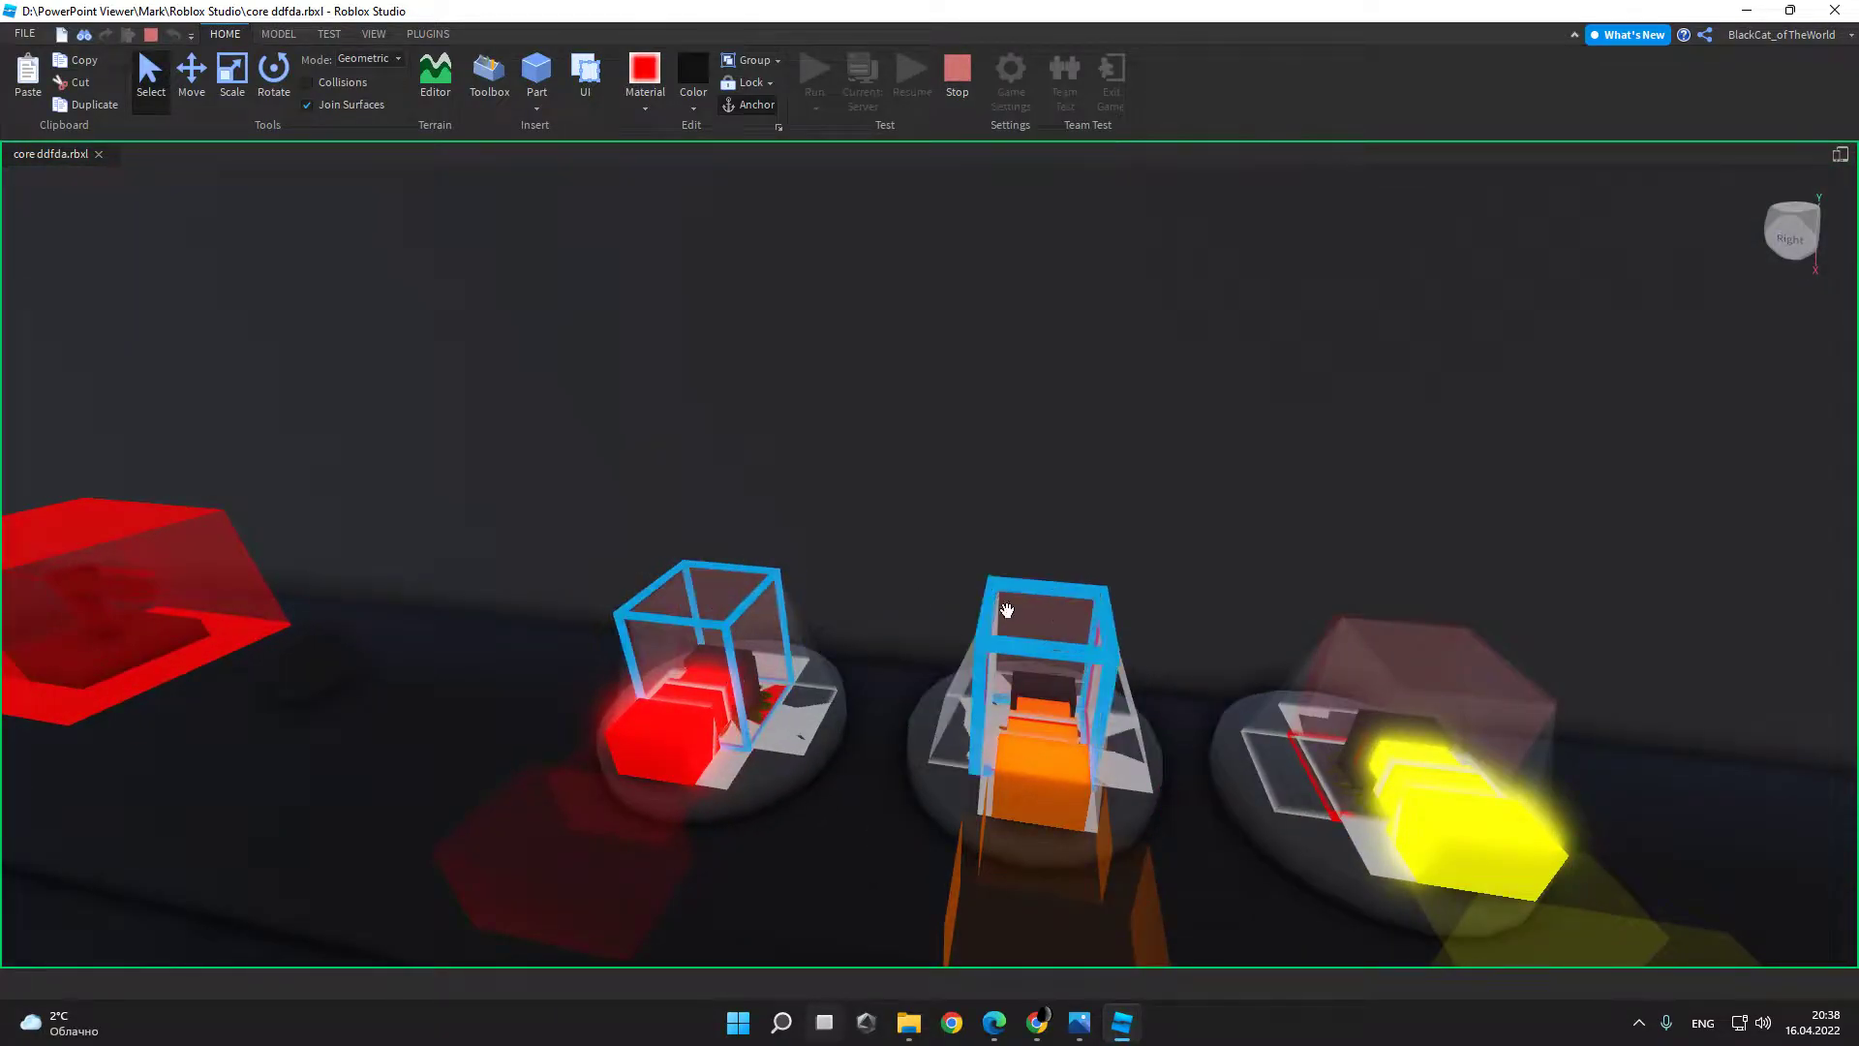
middle_click_drag(1455, 658, 1046, 649)
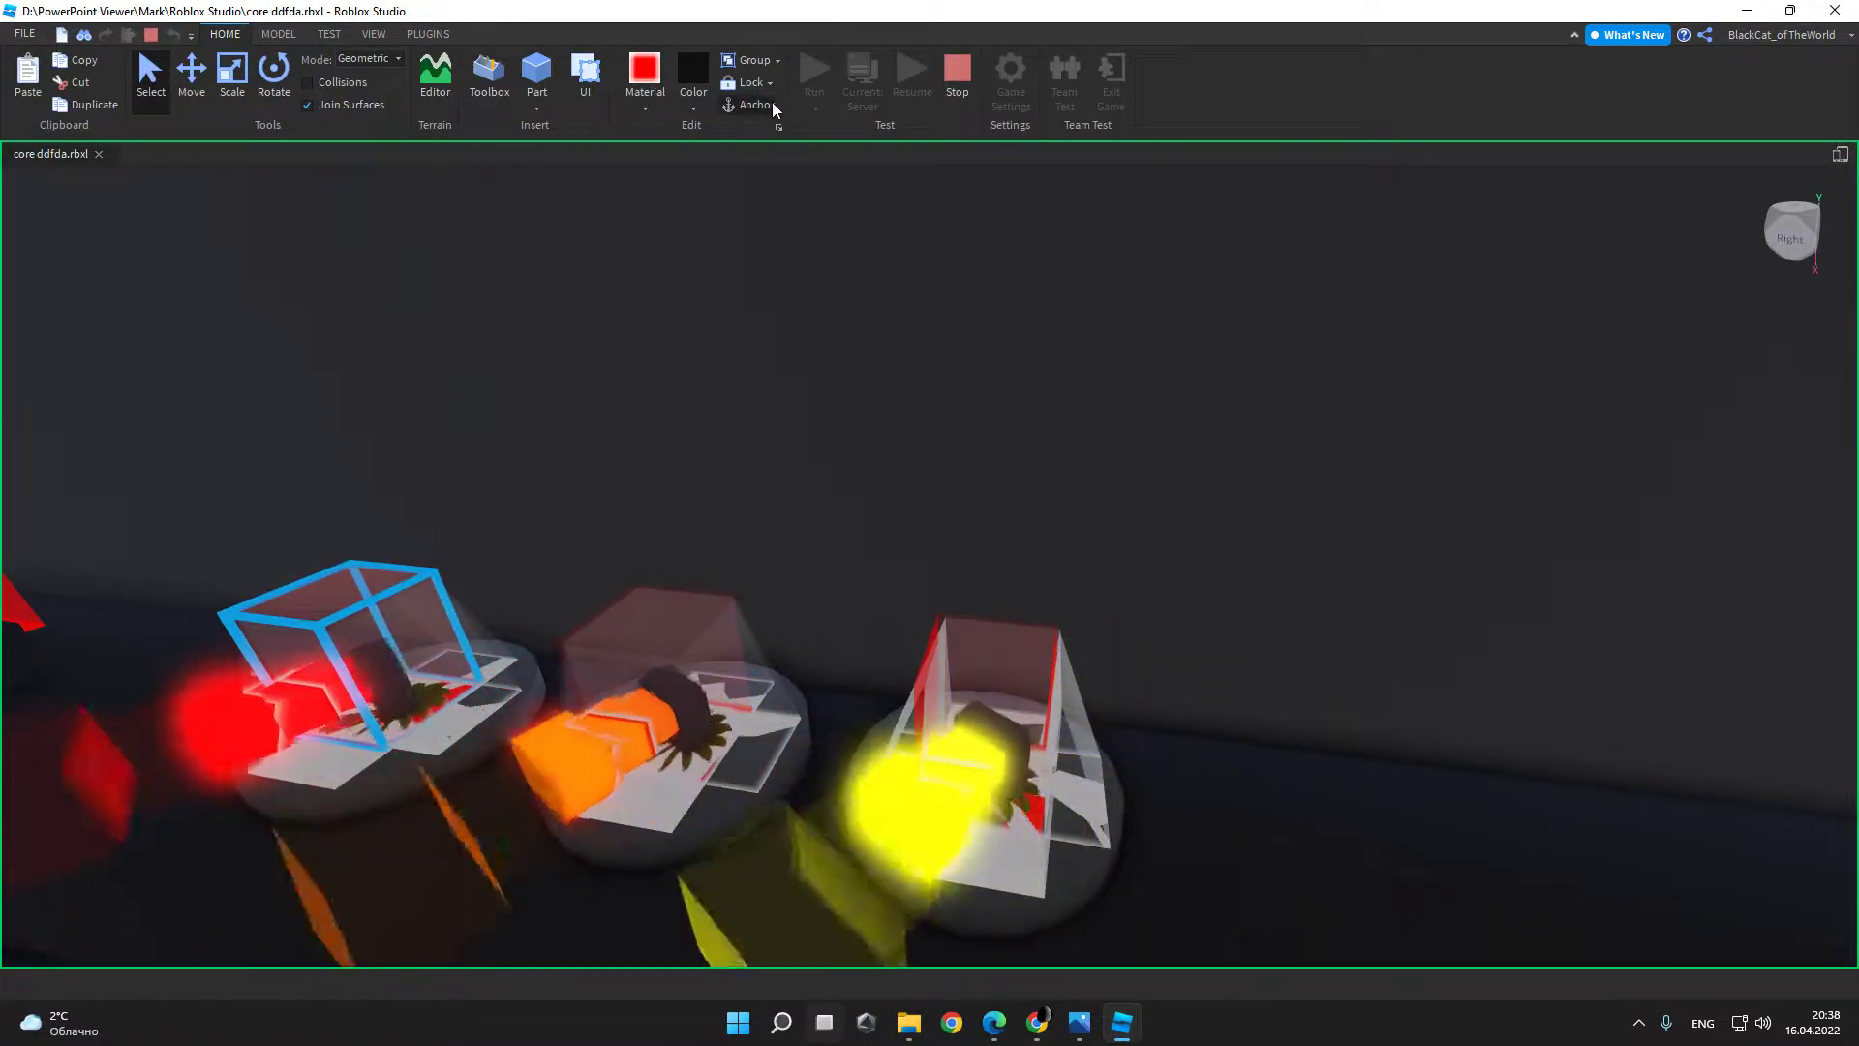
Step: Look over the overhead display's color bar and the red, orange and yellow lights on the console
right_click_drag(858, 302, 866, 312)
right_click_drag(844, 489, 889, 471)
right_click_drag(1151, 610, 1169, 518)
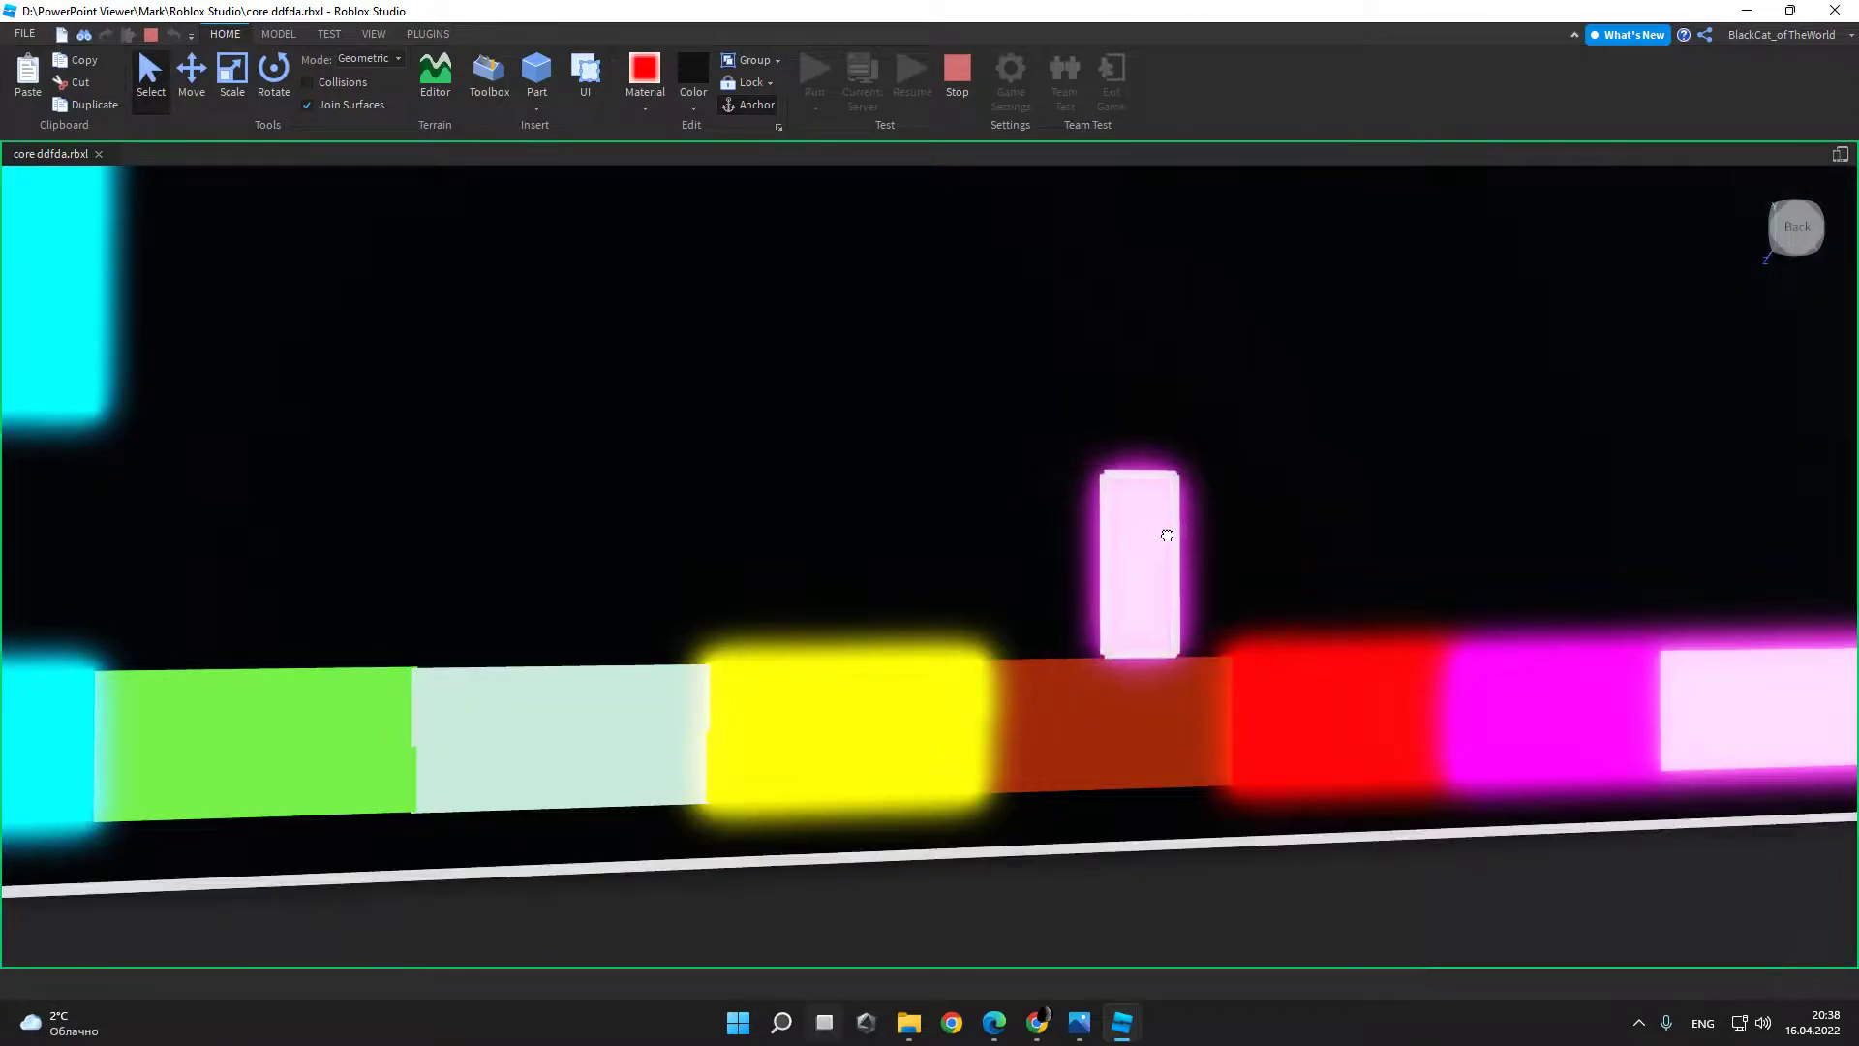
right_click_drag(1206, 546, 257, 746)
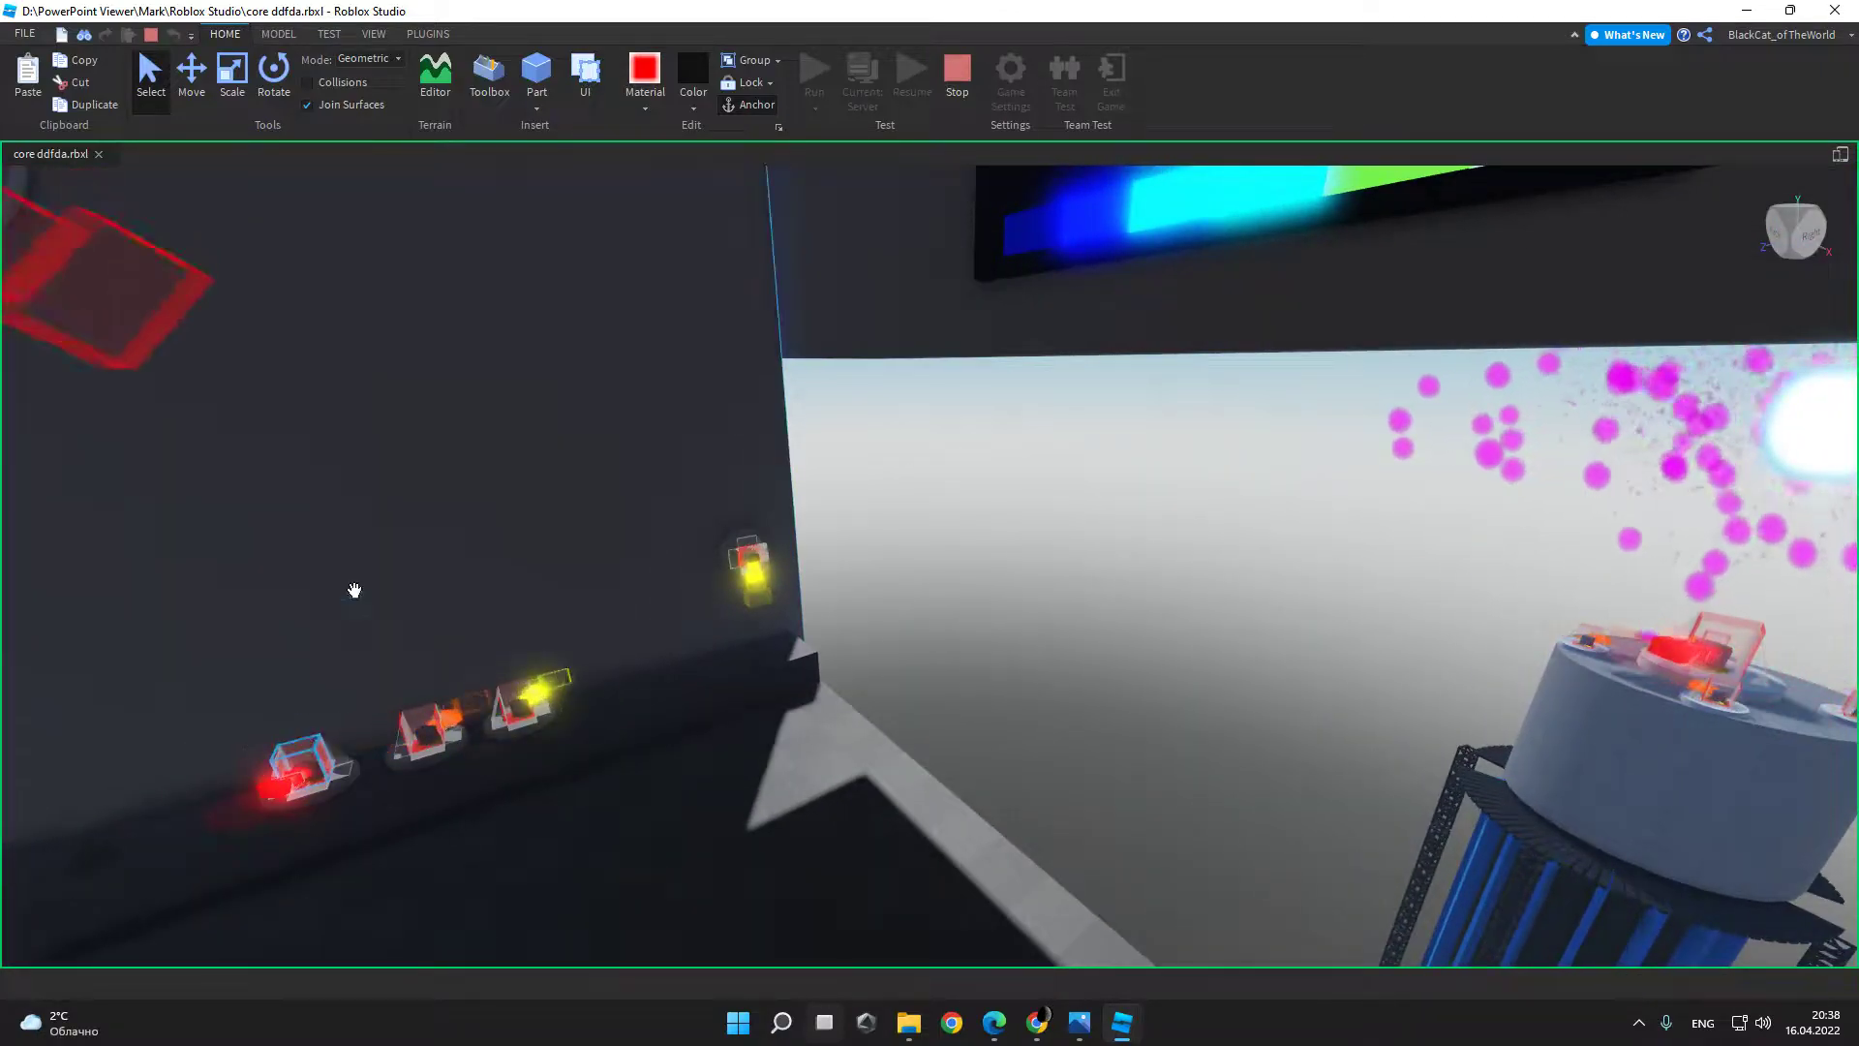
scroll(326, 650, "up", 2)
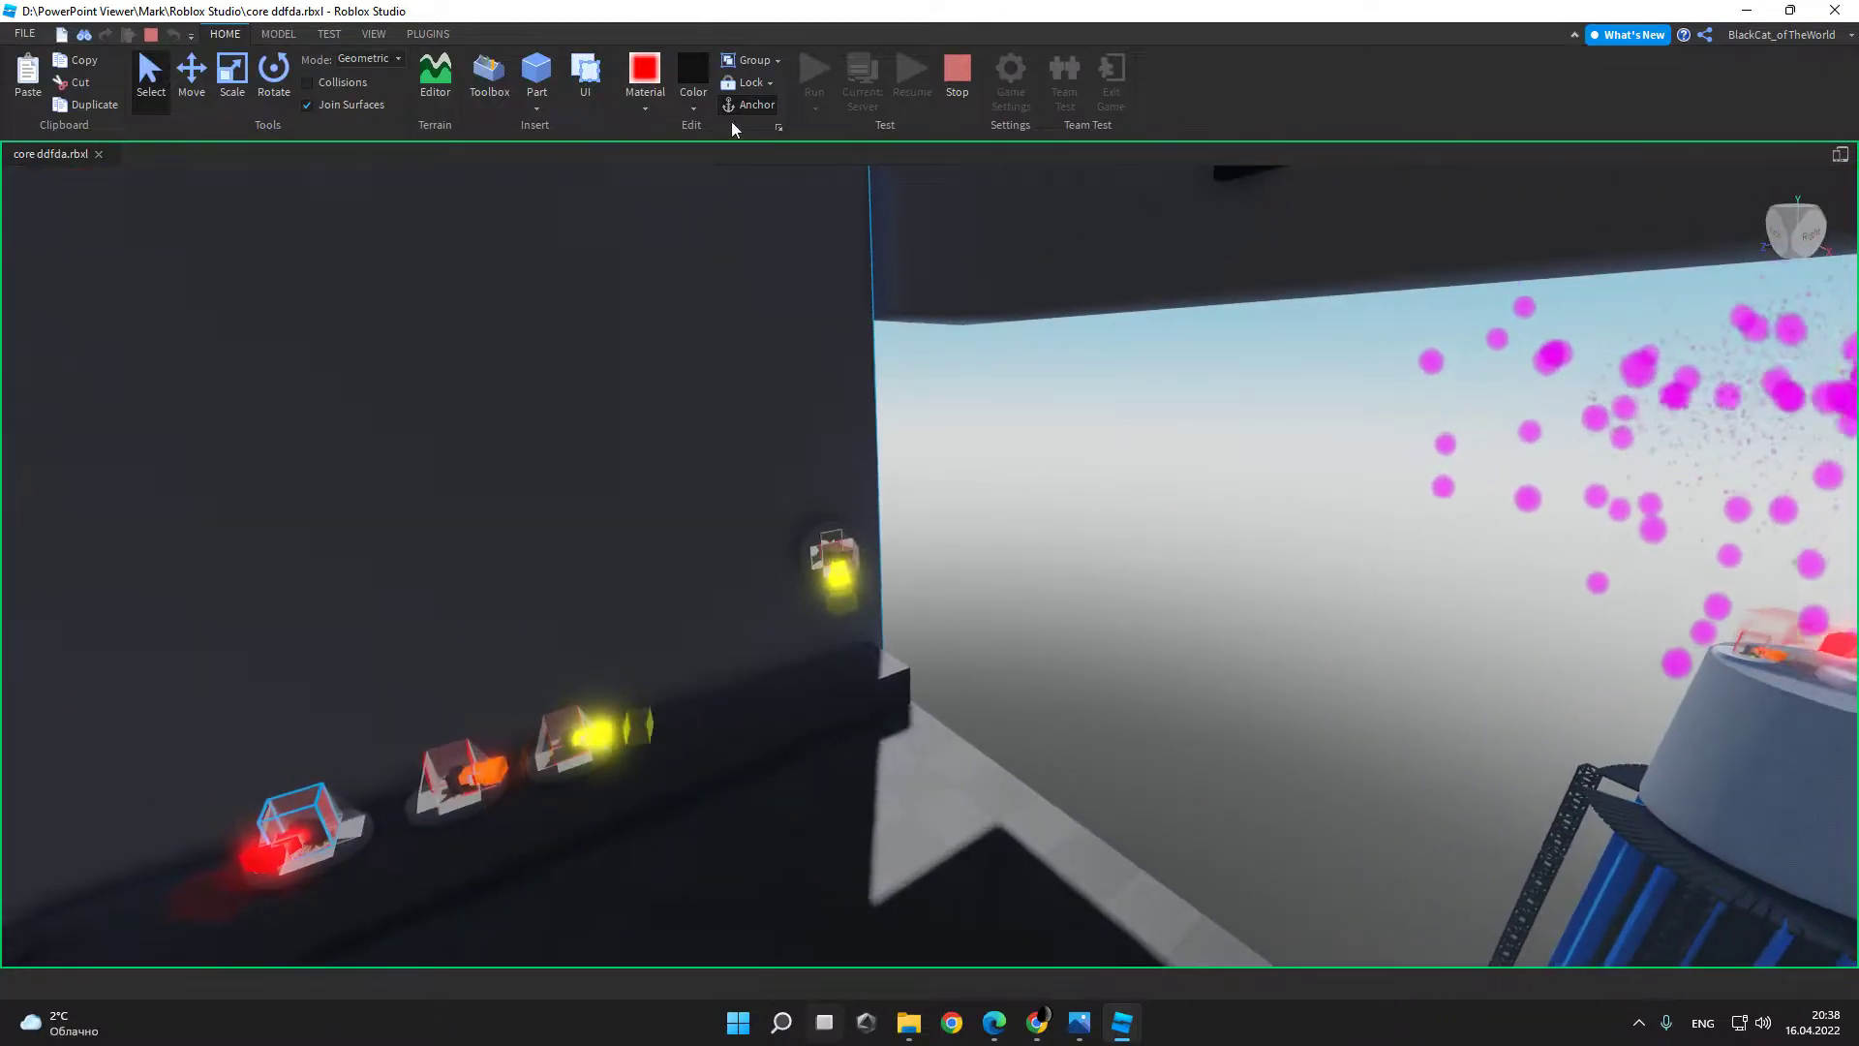
Step: Check the Desert Base soundtrack video in Chrome and return to the core ddfda.rbxl window in Roblox Studio
left_click(1078, 1022)
left_click(1037, 1023)
mouse_move(1121, 1022)
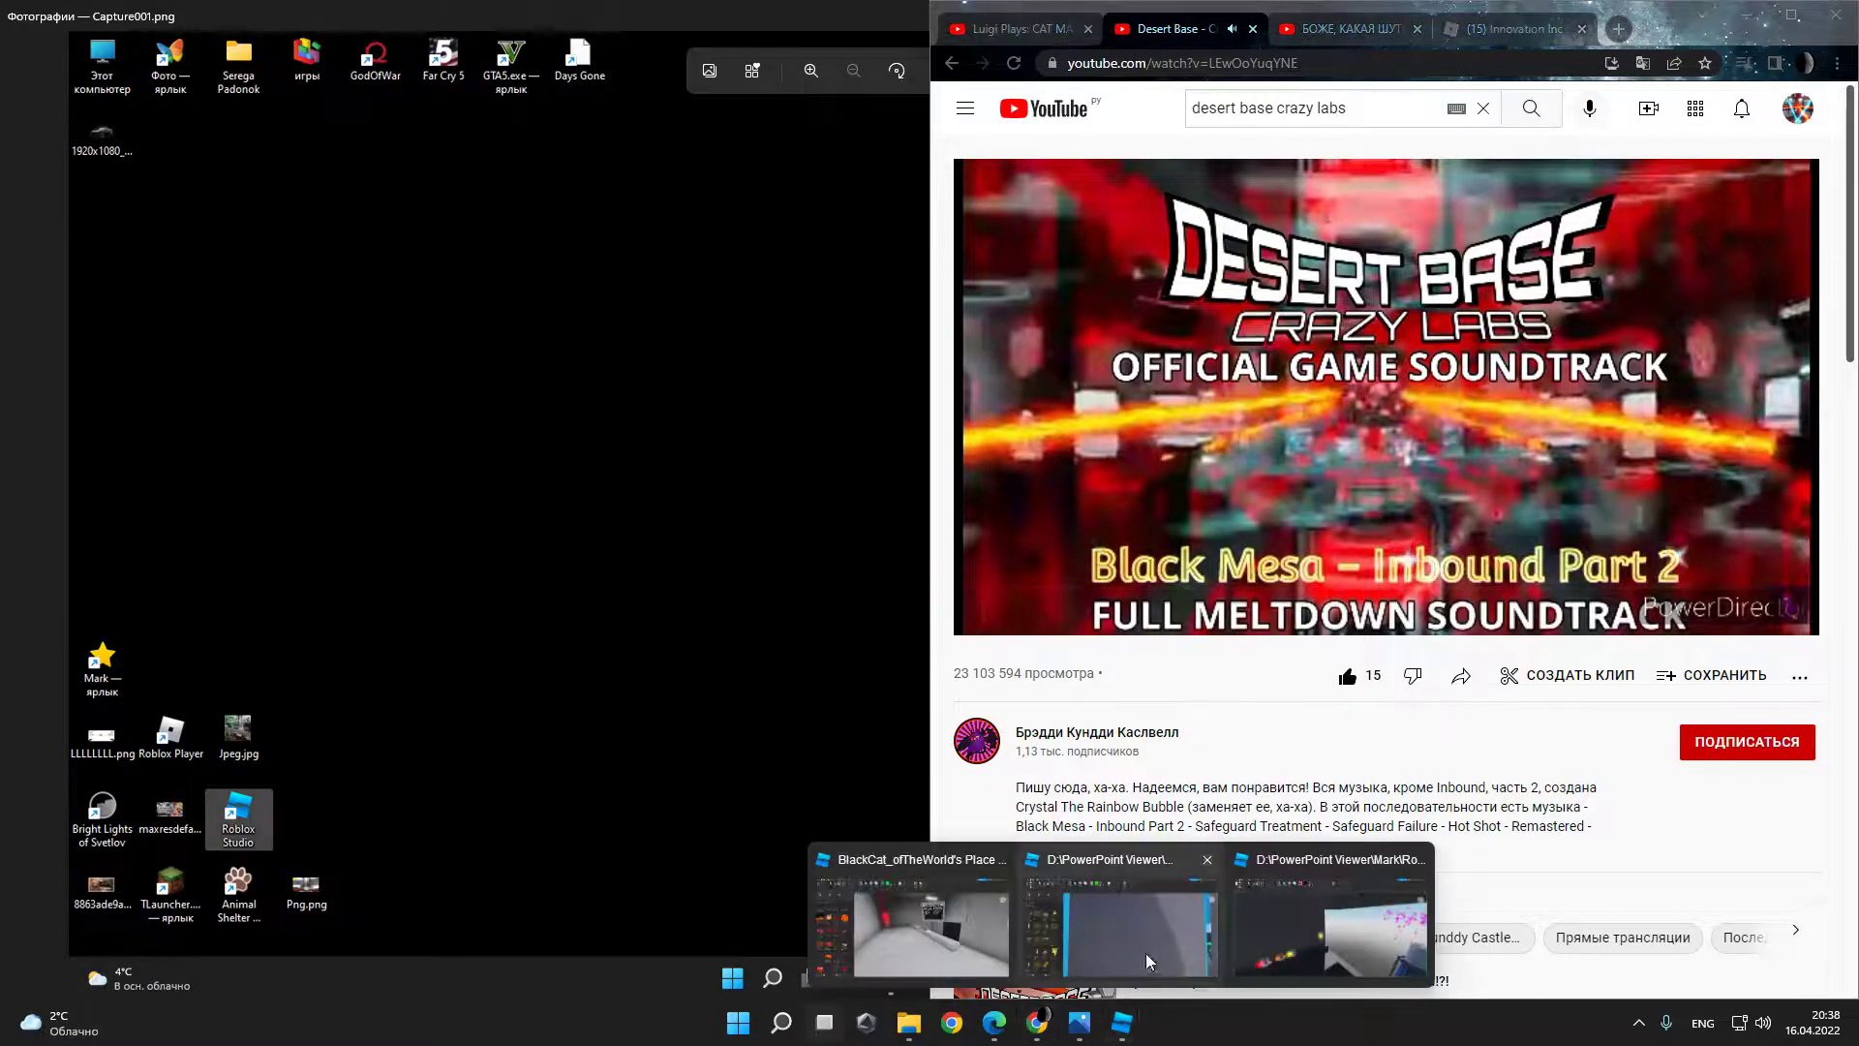
left_click(1274, 962)
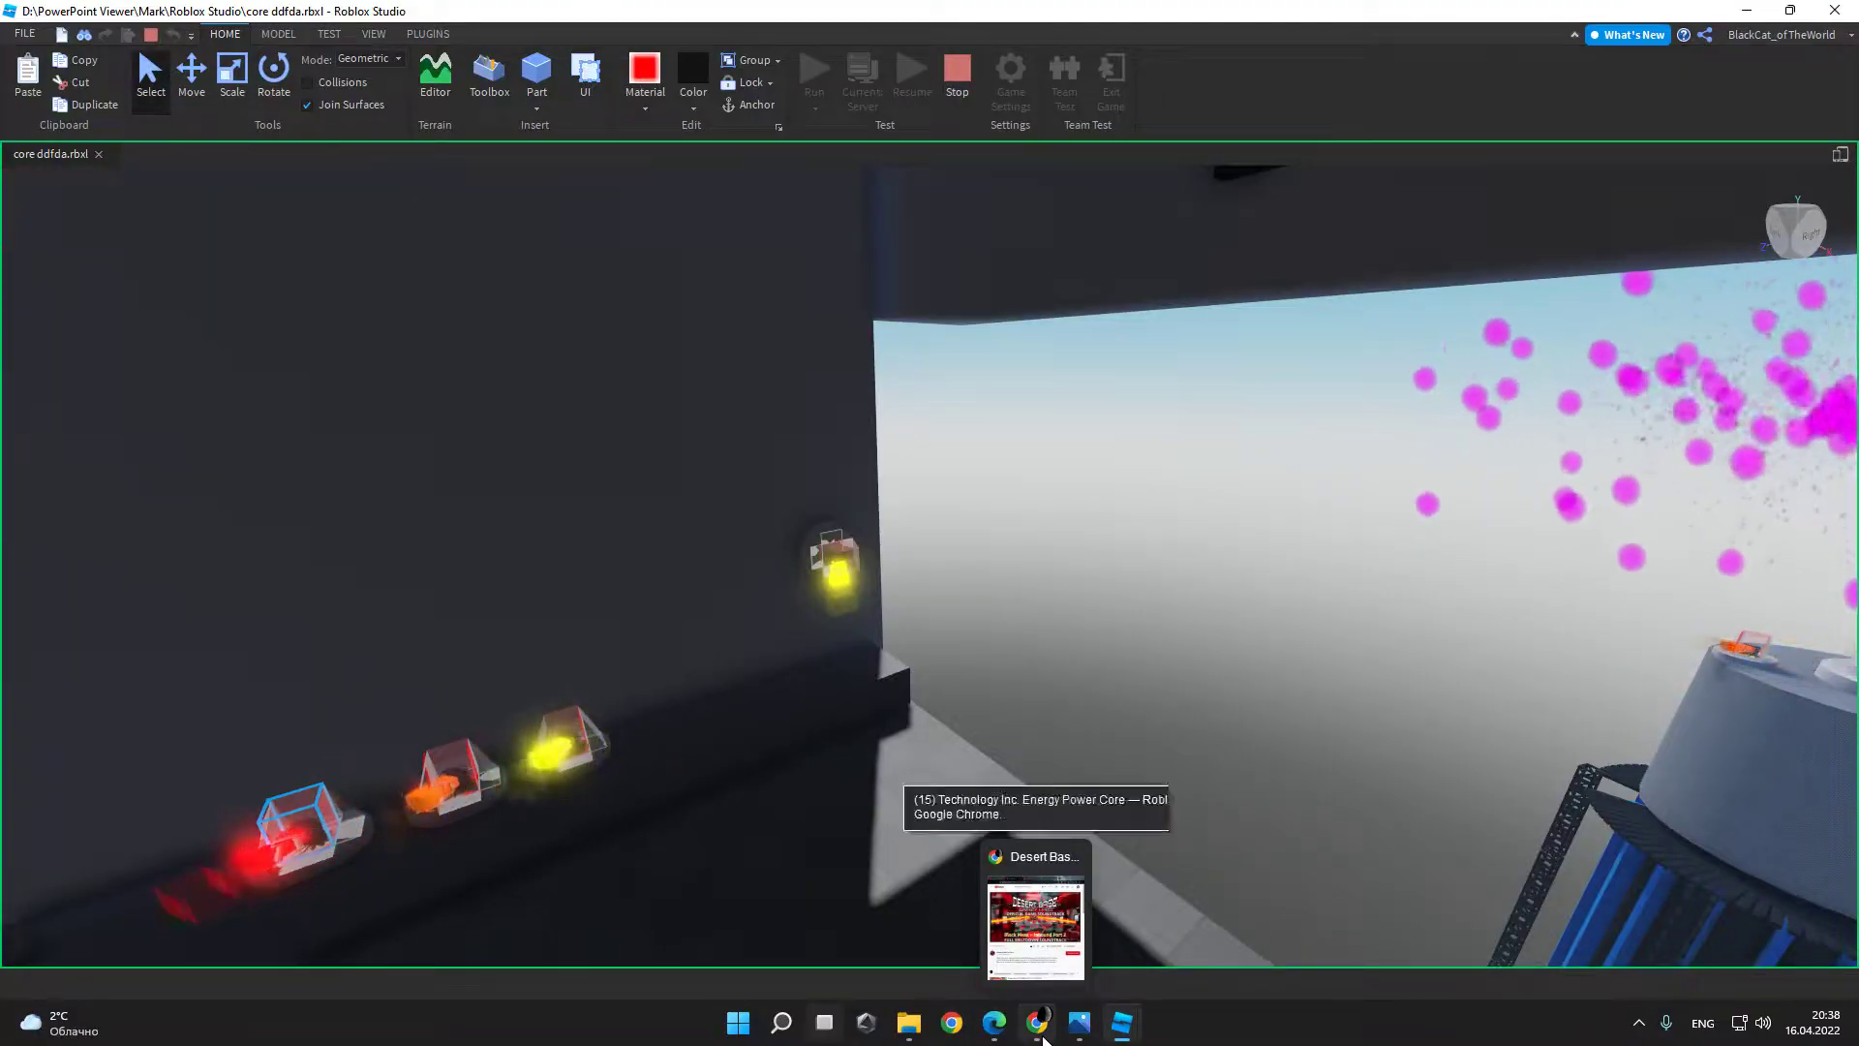
left_click(1039, 1028)
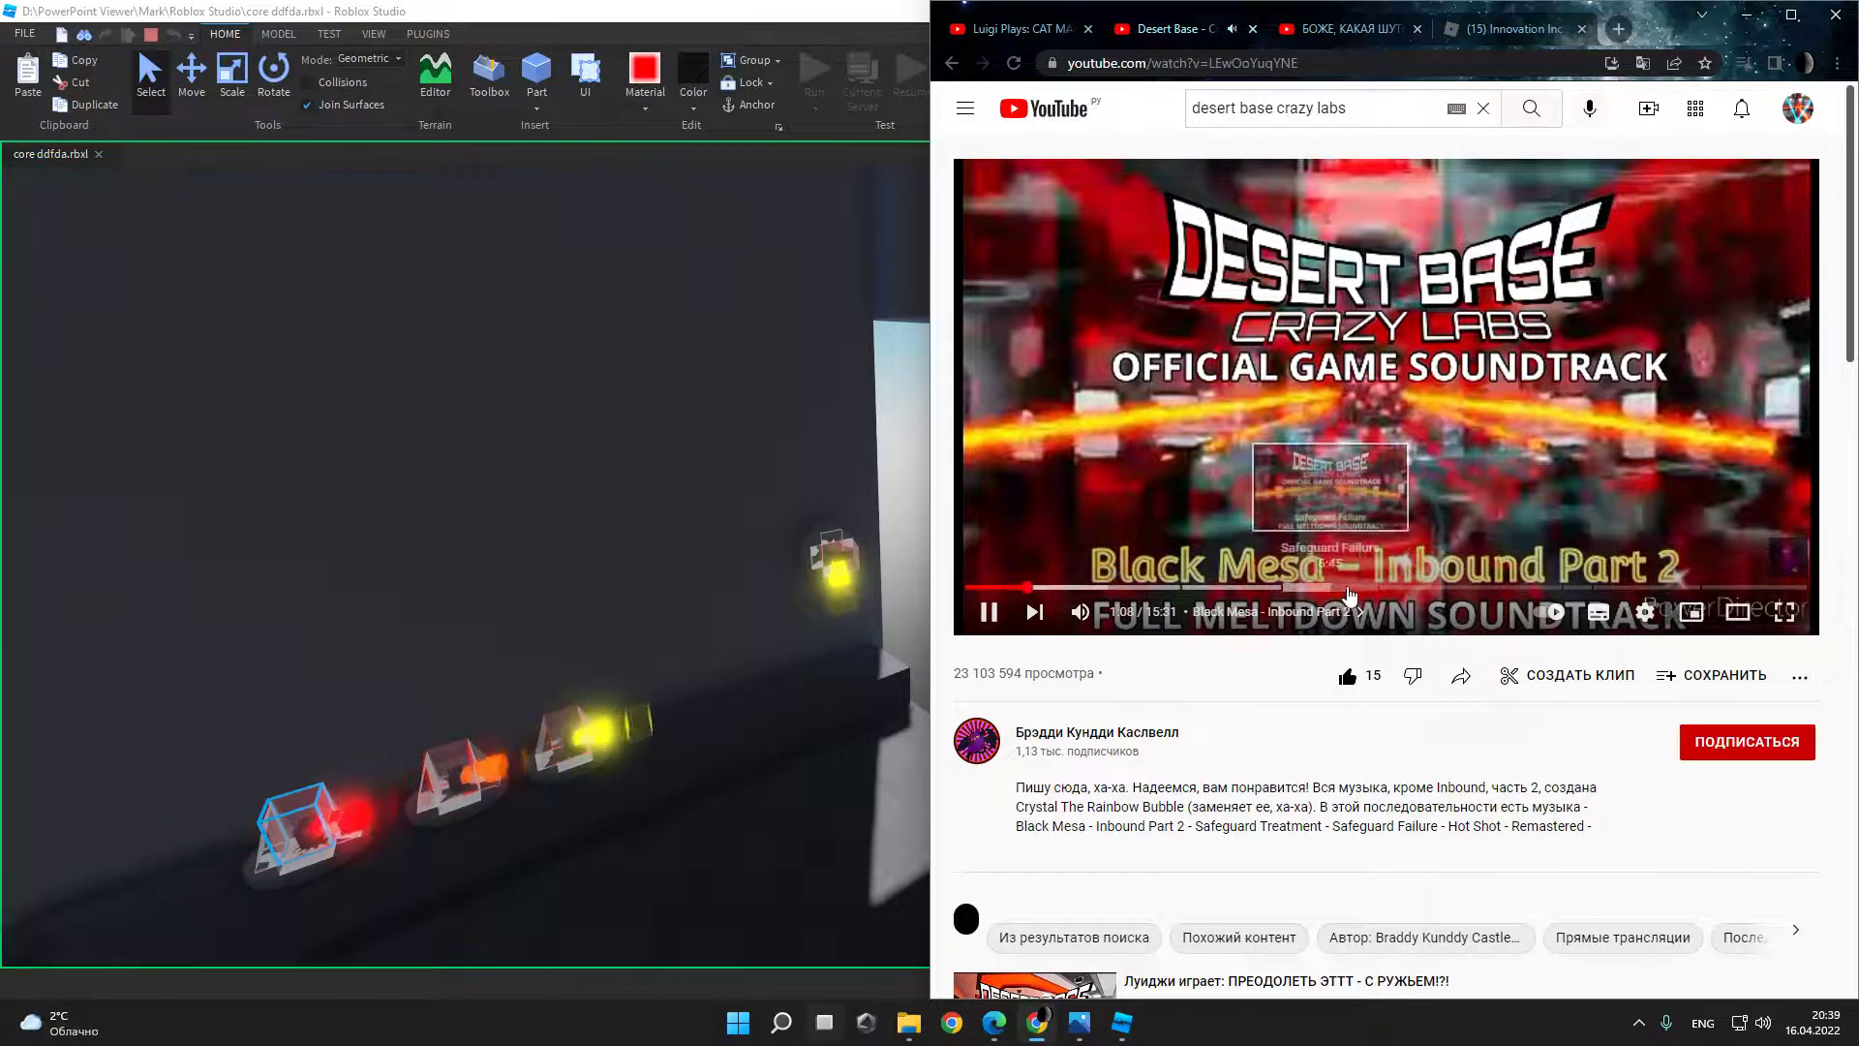
left_click(860, 656)
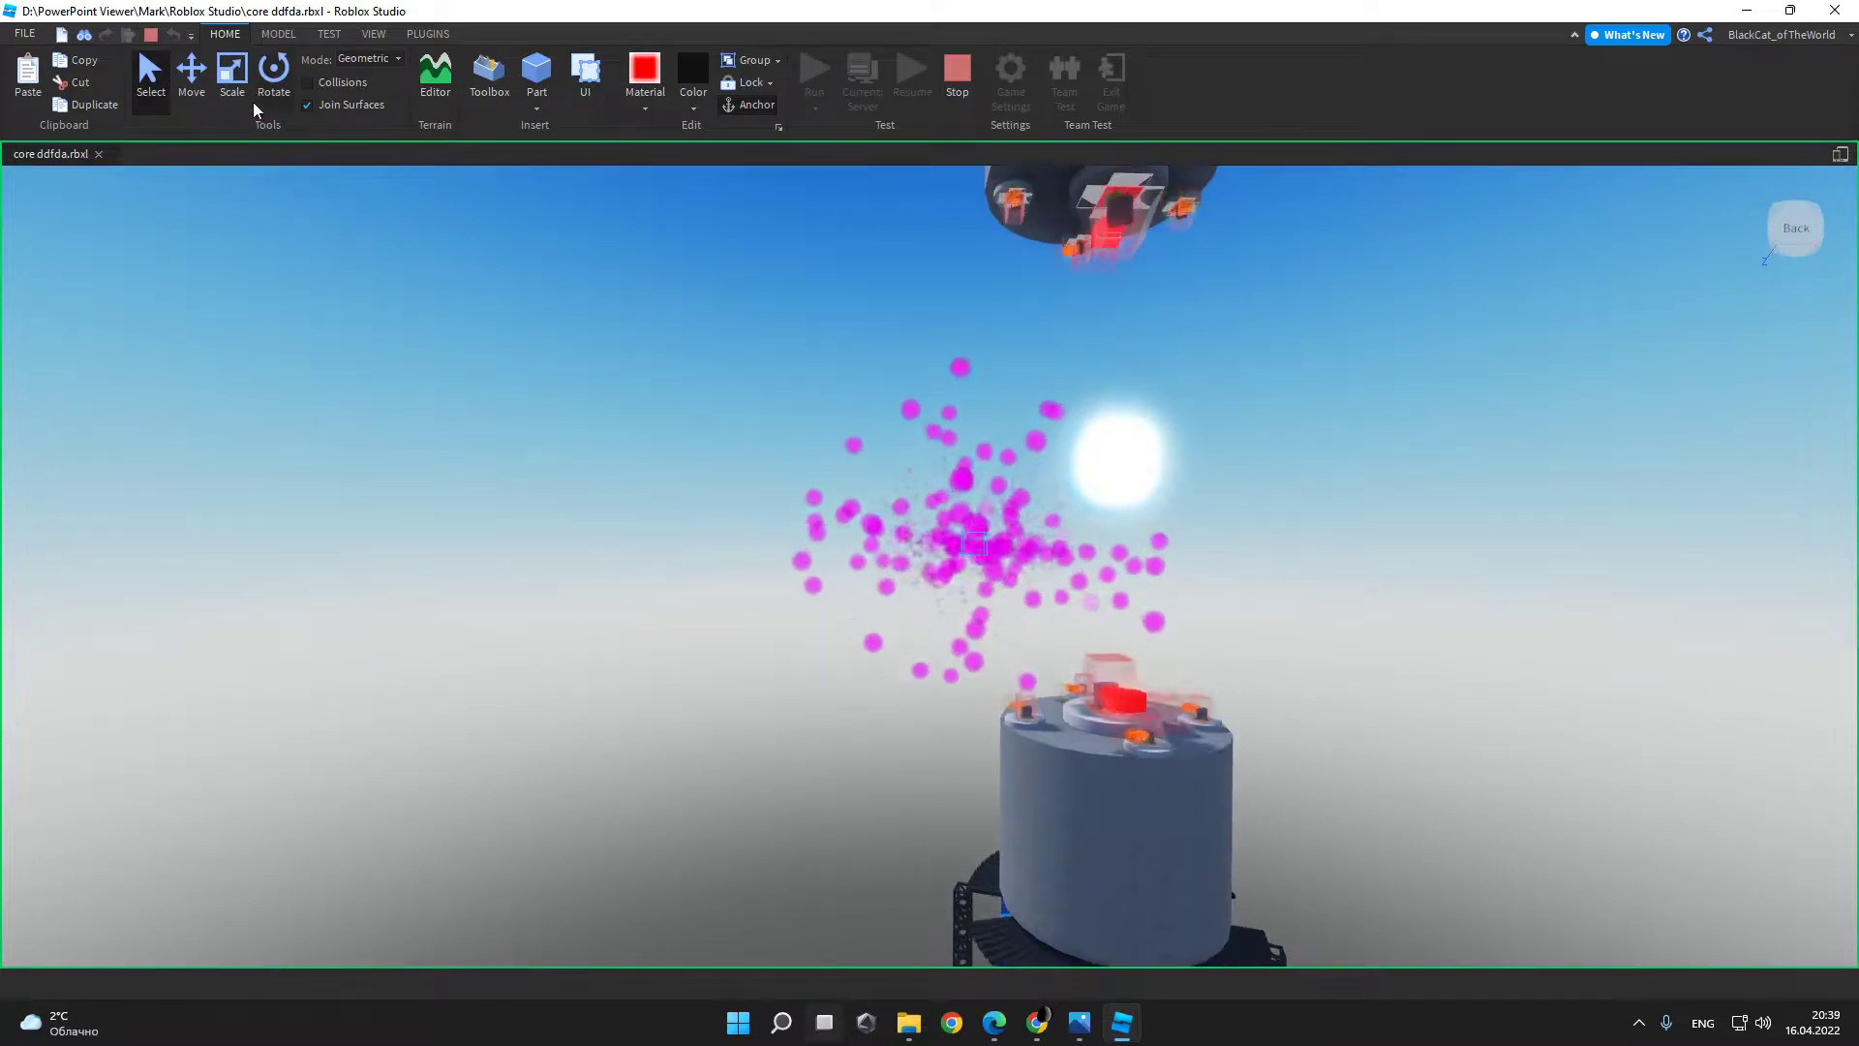
Step: Move the magenta particle emitter closer to the glowing core between the two reactor cylinders
left_click_drag(1023, 543, 1115, 360)
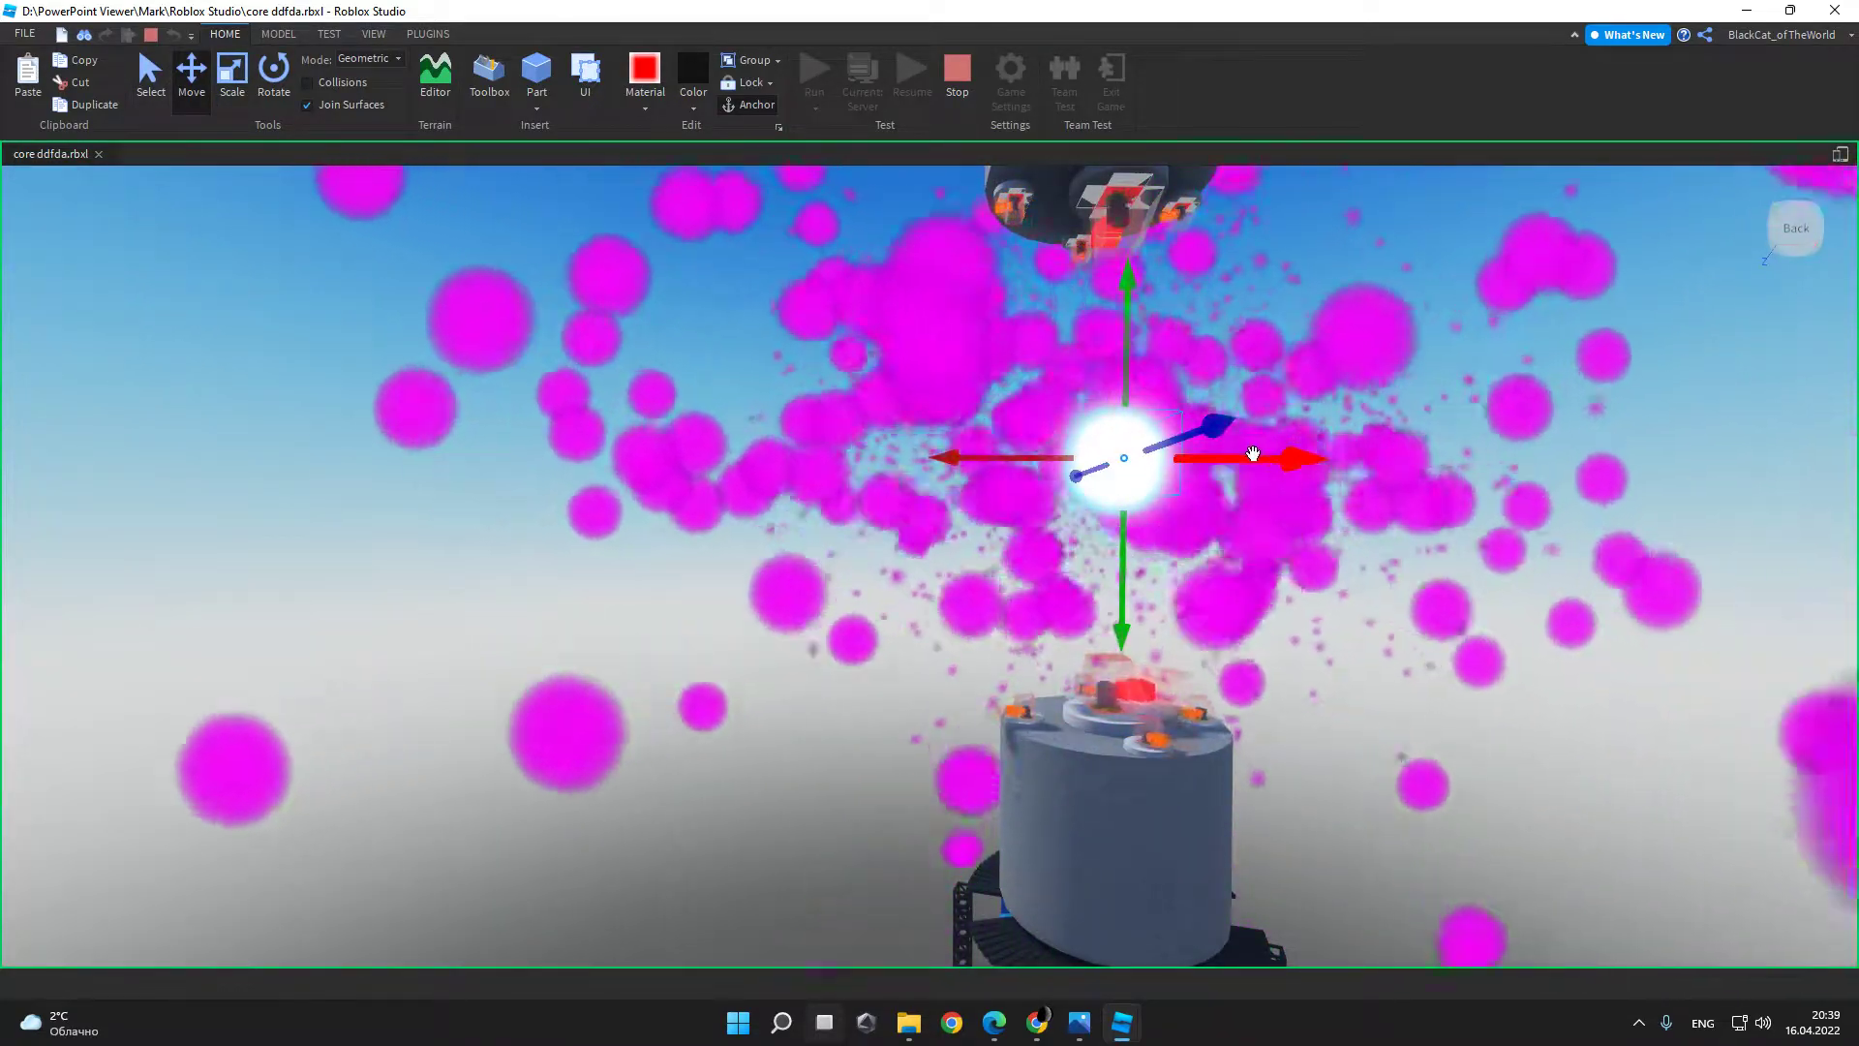
scroll(743, 567, "up", 5)
scroll(1077, 662, "down", 5)
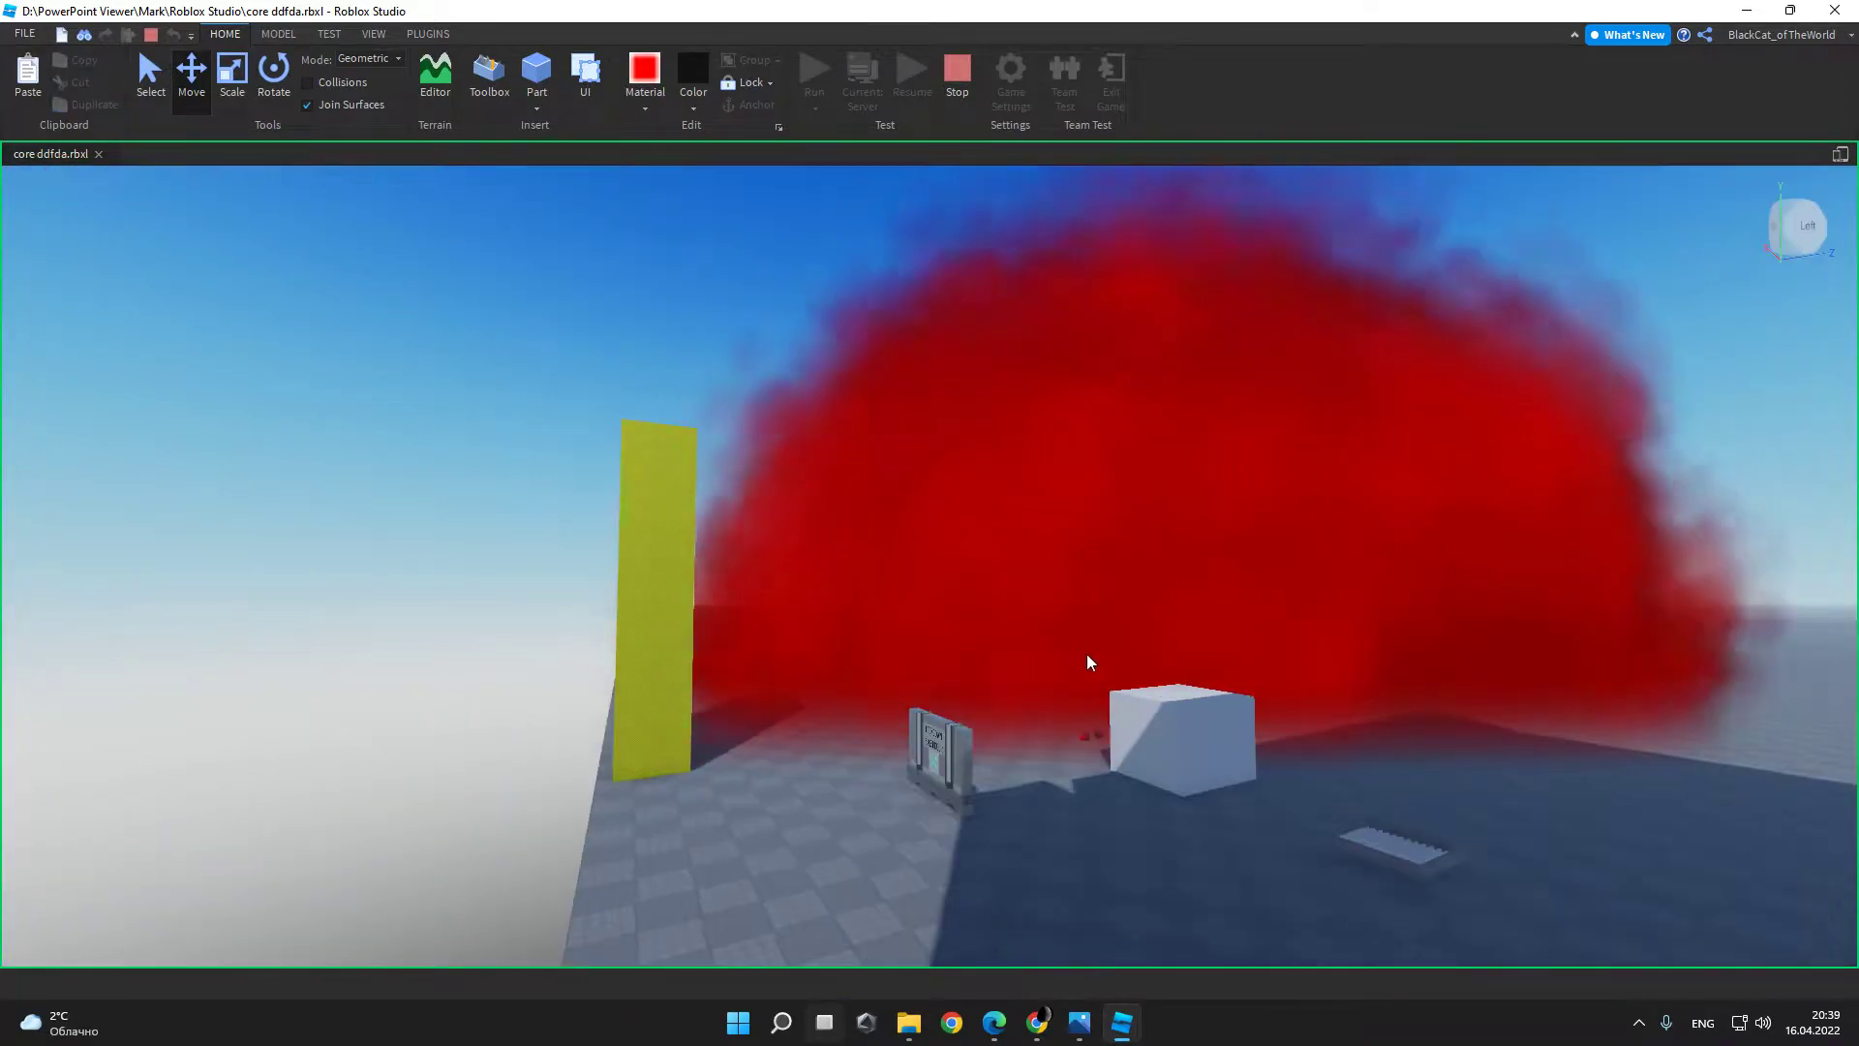
Step: Look over the outdoor platform with the red smoke and the walls of the reactor chamber
left_click(1186, 733)
scroll(1266, 693, "up", 10)
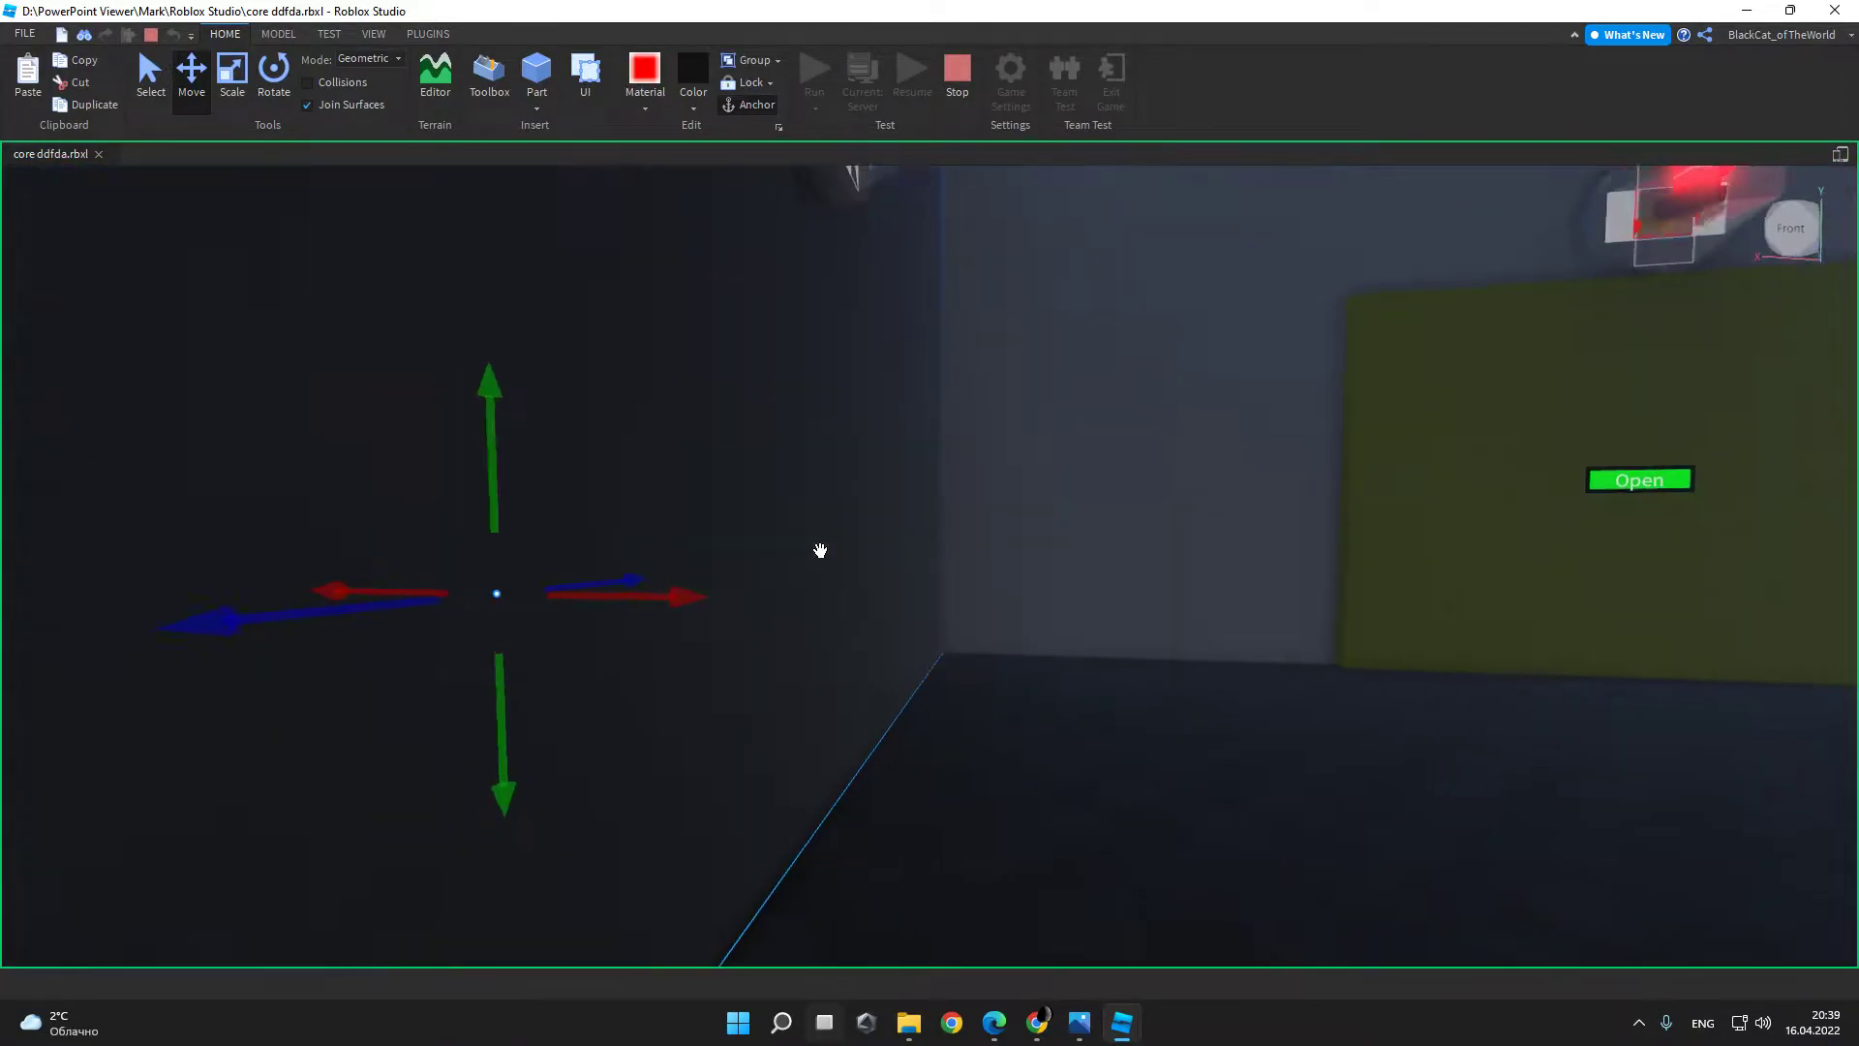
right_click_drag(820, 550, 706, 118)
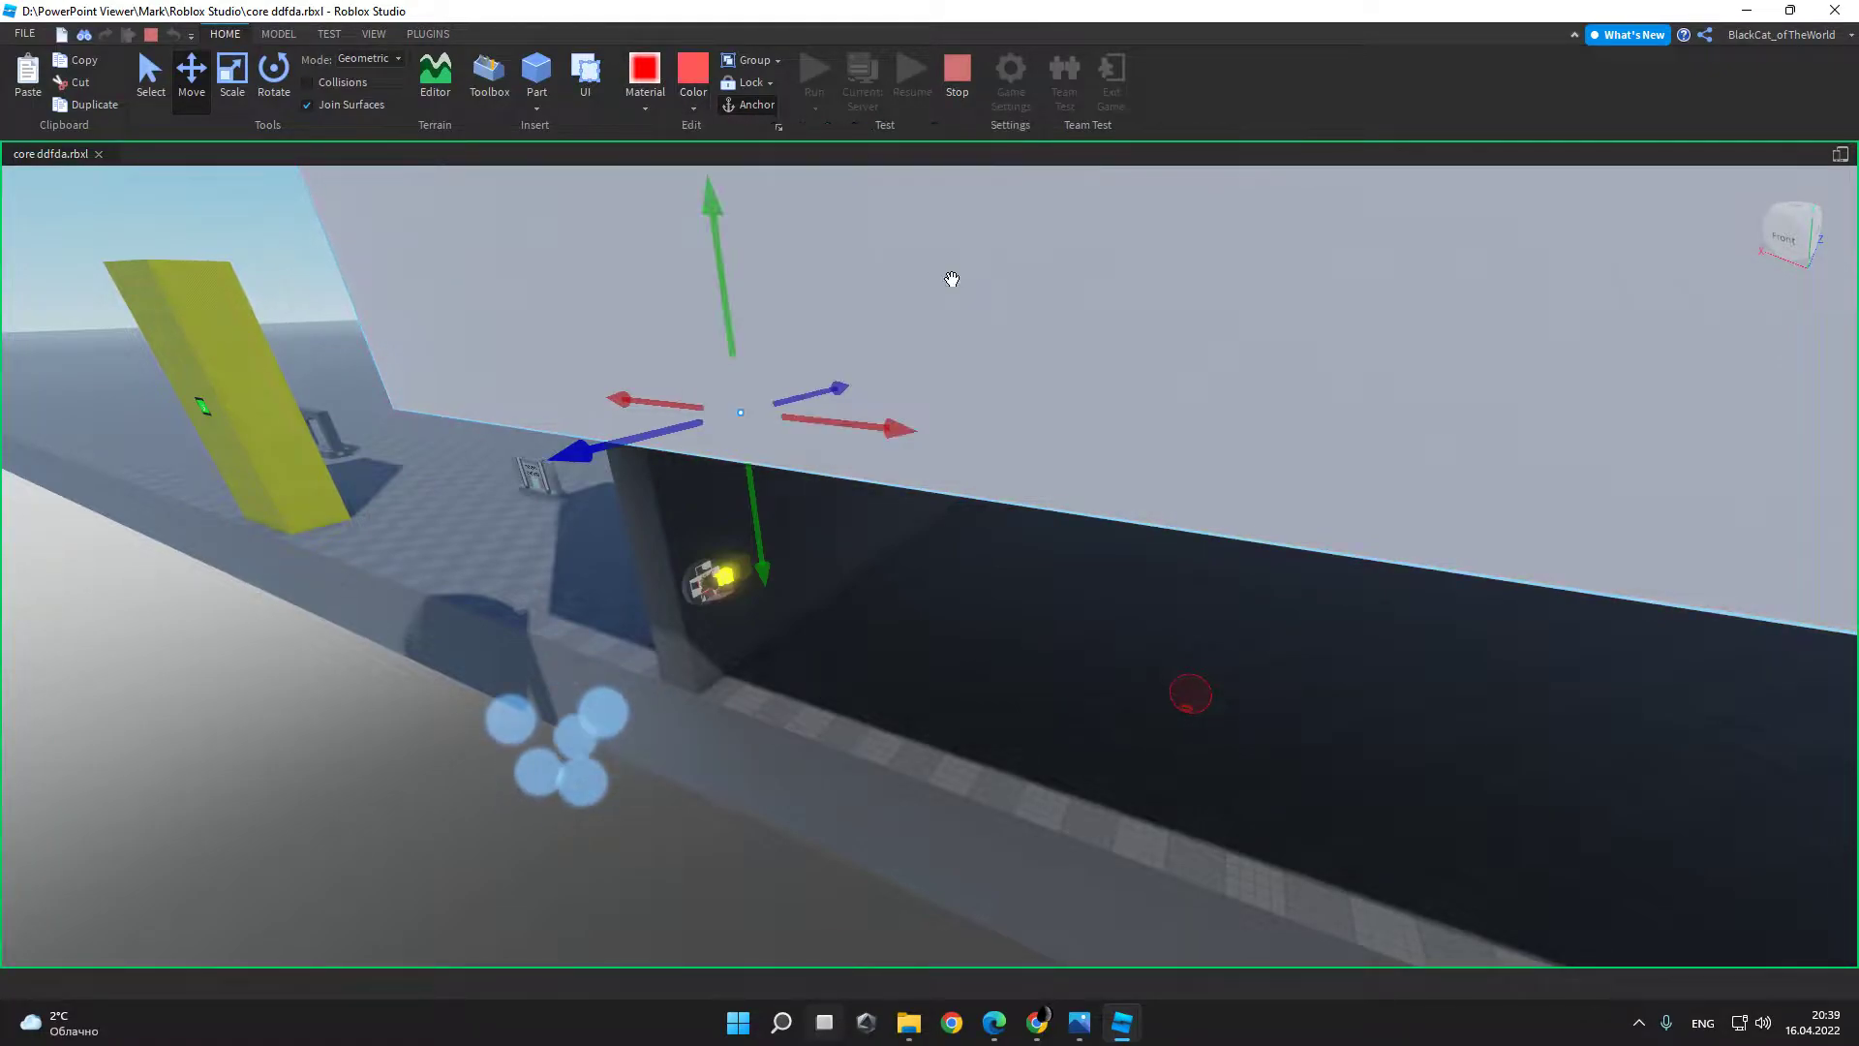
Step: Unanchor the yellow warning light mounted on the chamber wall beside the opening
scroll(1069, 697, "down", 5)
right_click_drag(1072, 683, 879, 623)
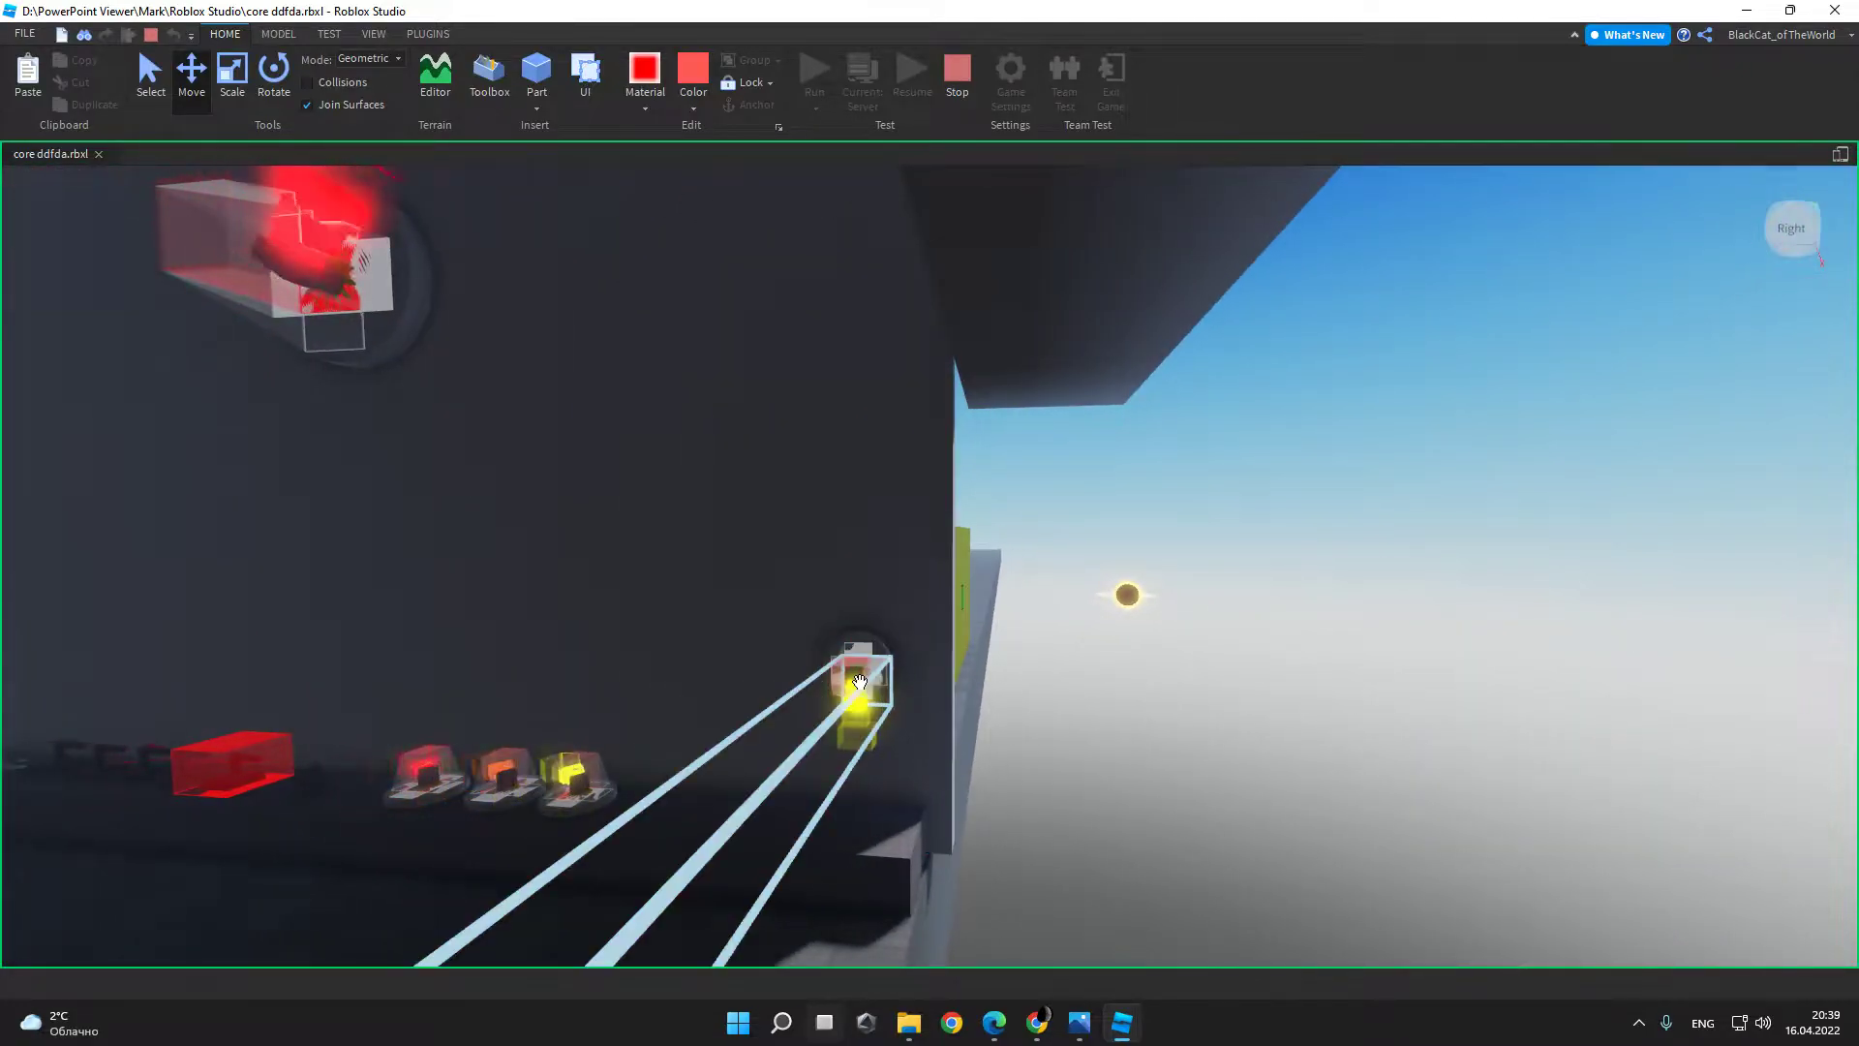
left_click(860, 683)
scroll(872, 630, "down", 5)
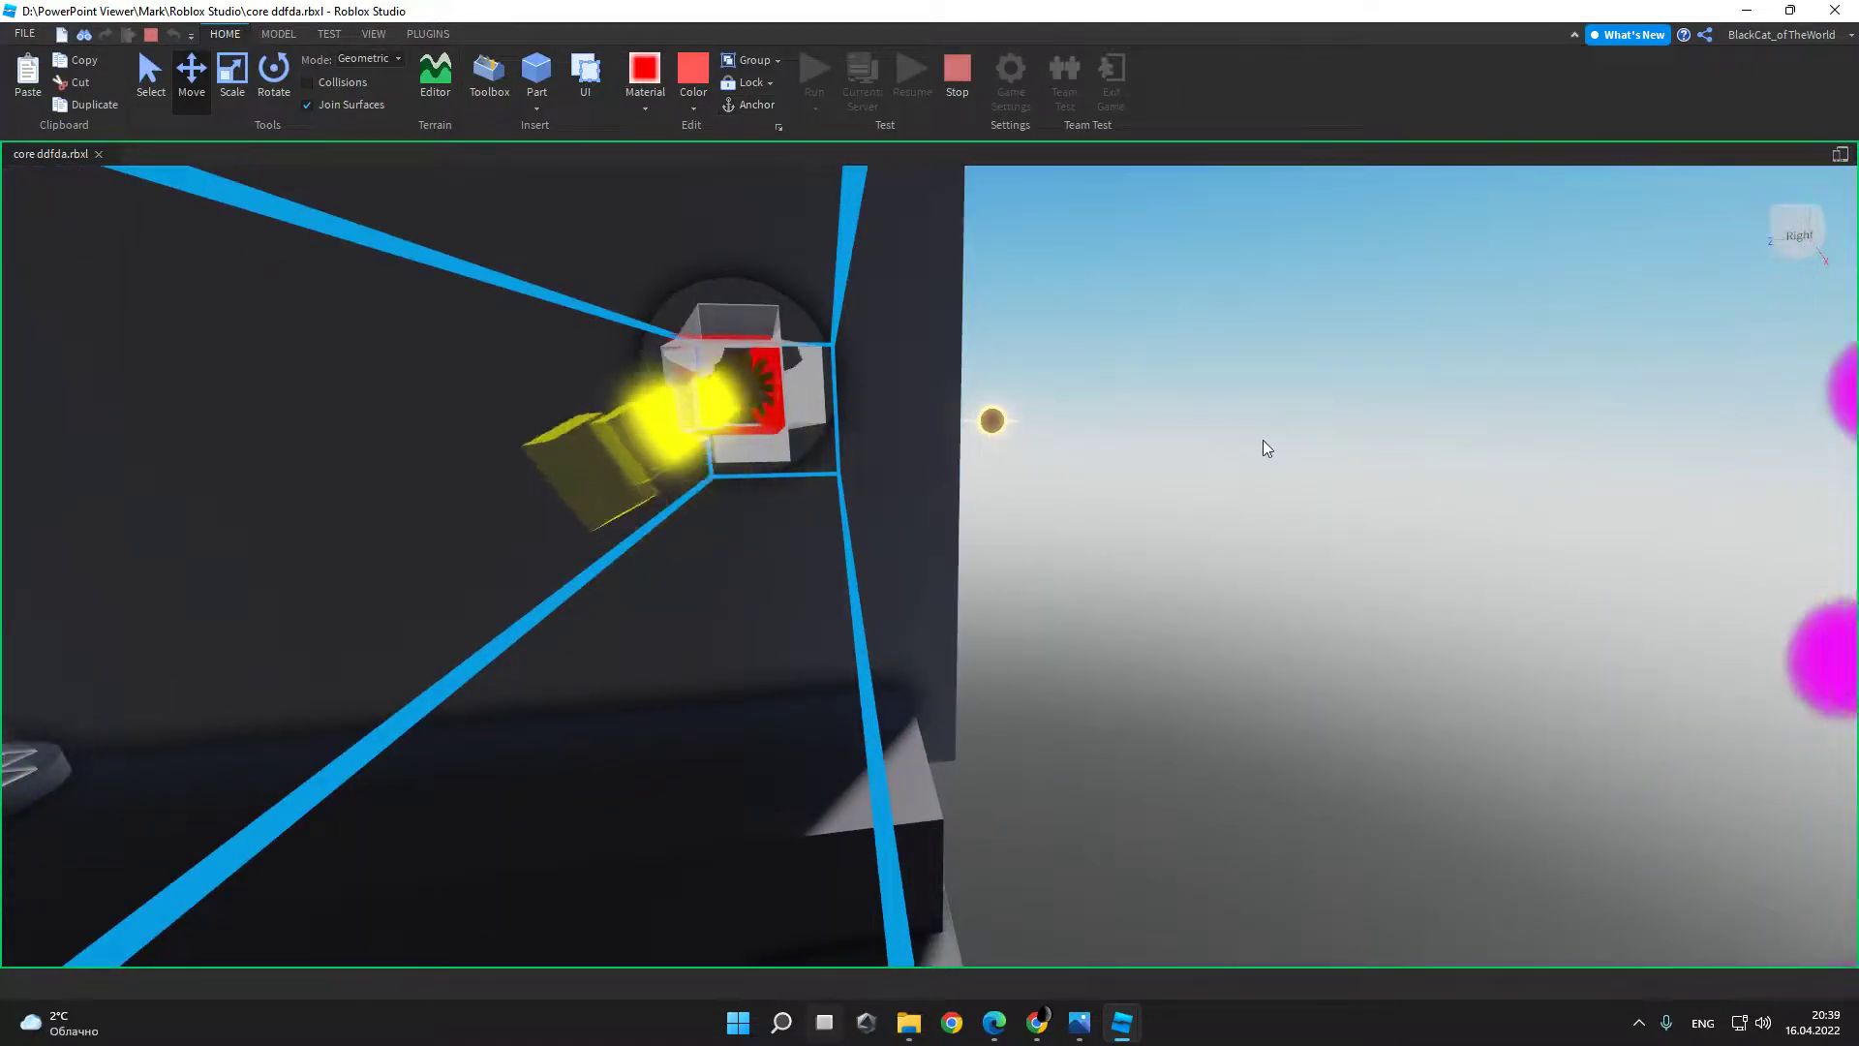
Step: Examine the Shutdown, Start and Self Destruct buttons on the control console
left_click(1263, 439)
scroll(1268, 437, "down", 5)
right_click_drag(1268, 438, 1161, 533)
right_click_drag(881, 609, 882, 609)
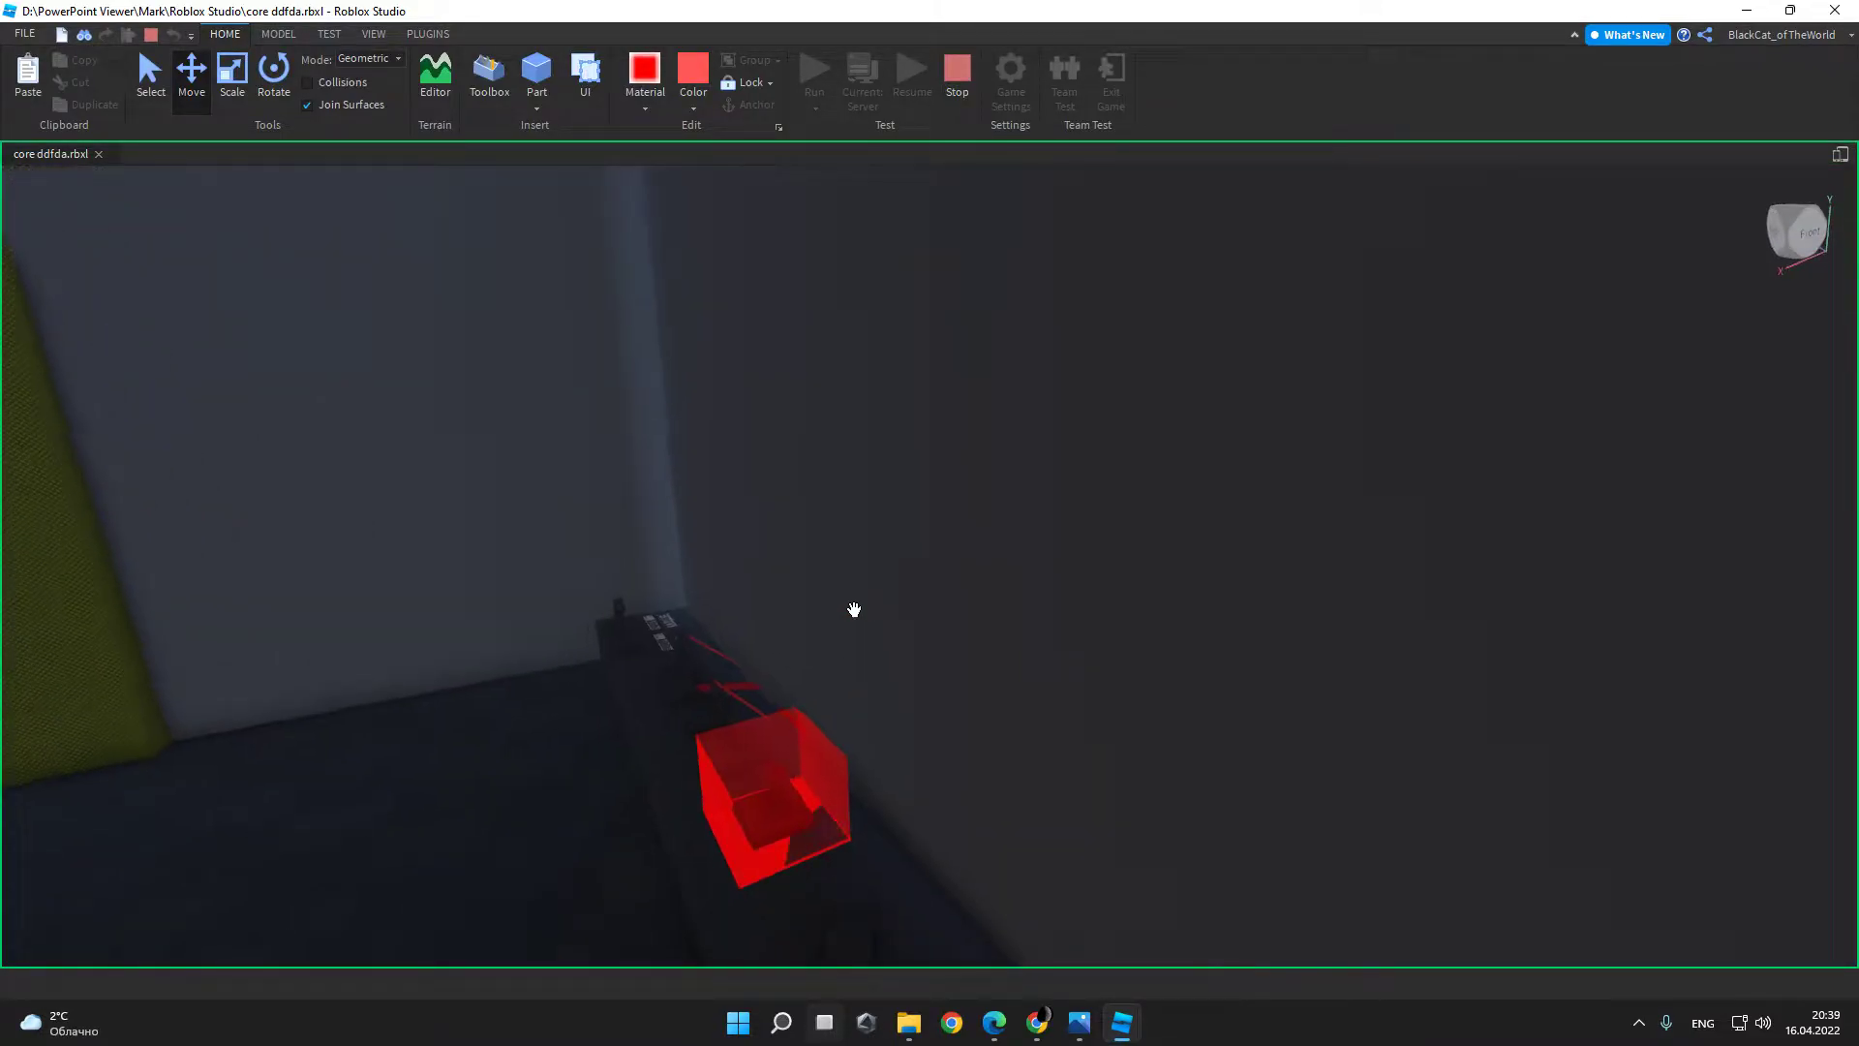
right_click_drag(569, 549, 764, 702)
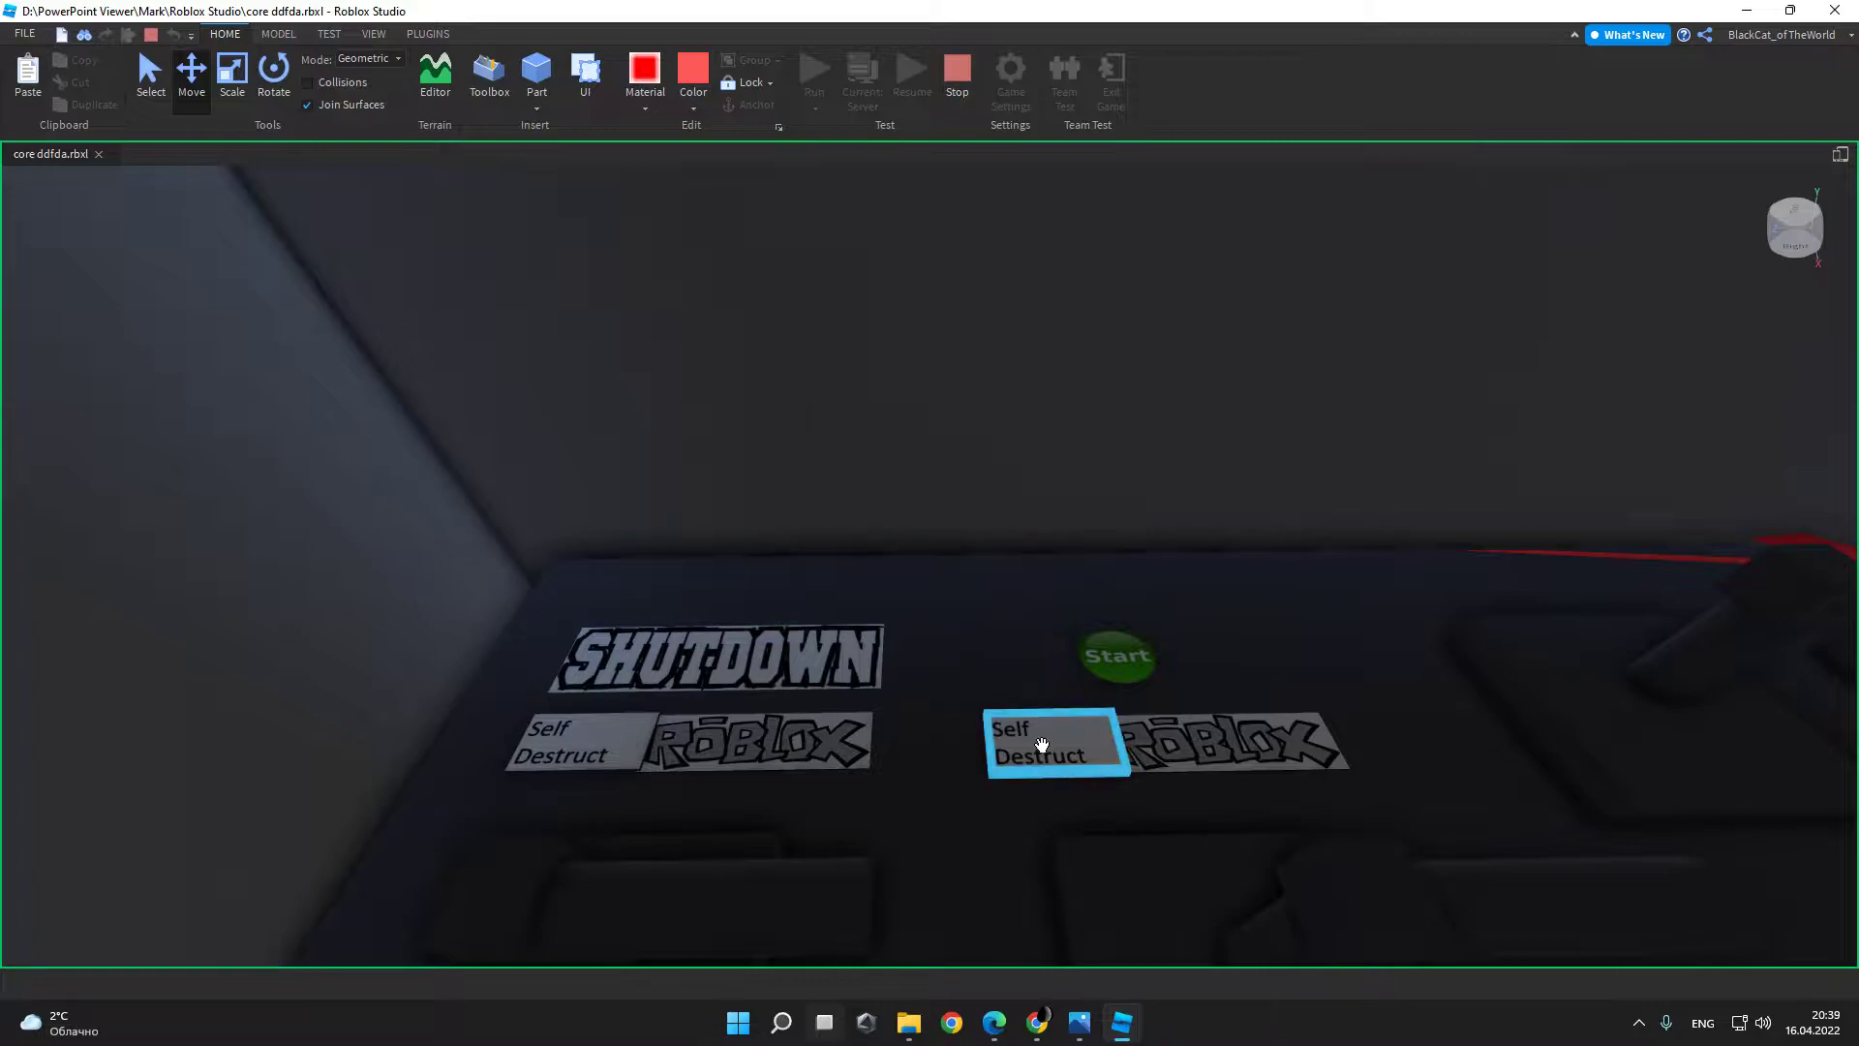
right_click_drag(1179, 703, 1427, 457)
Step: Move the invisible block emitting the magenta particles sideways toward the glowing reactor core
key("w")
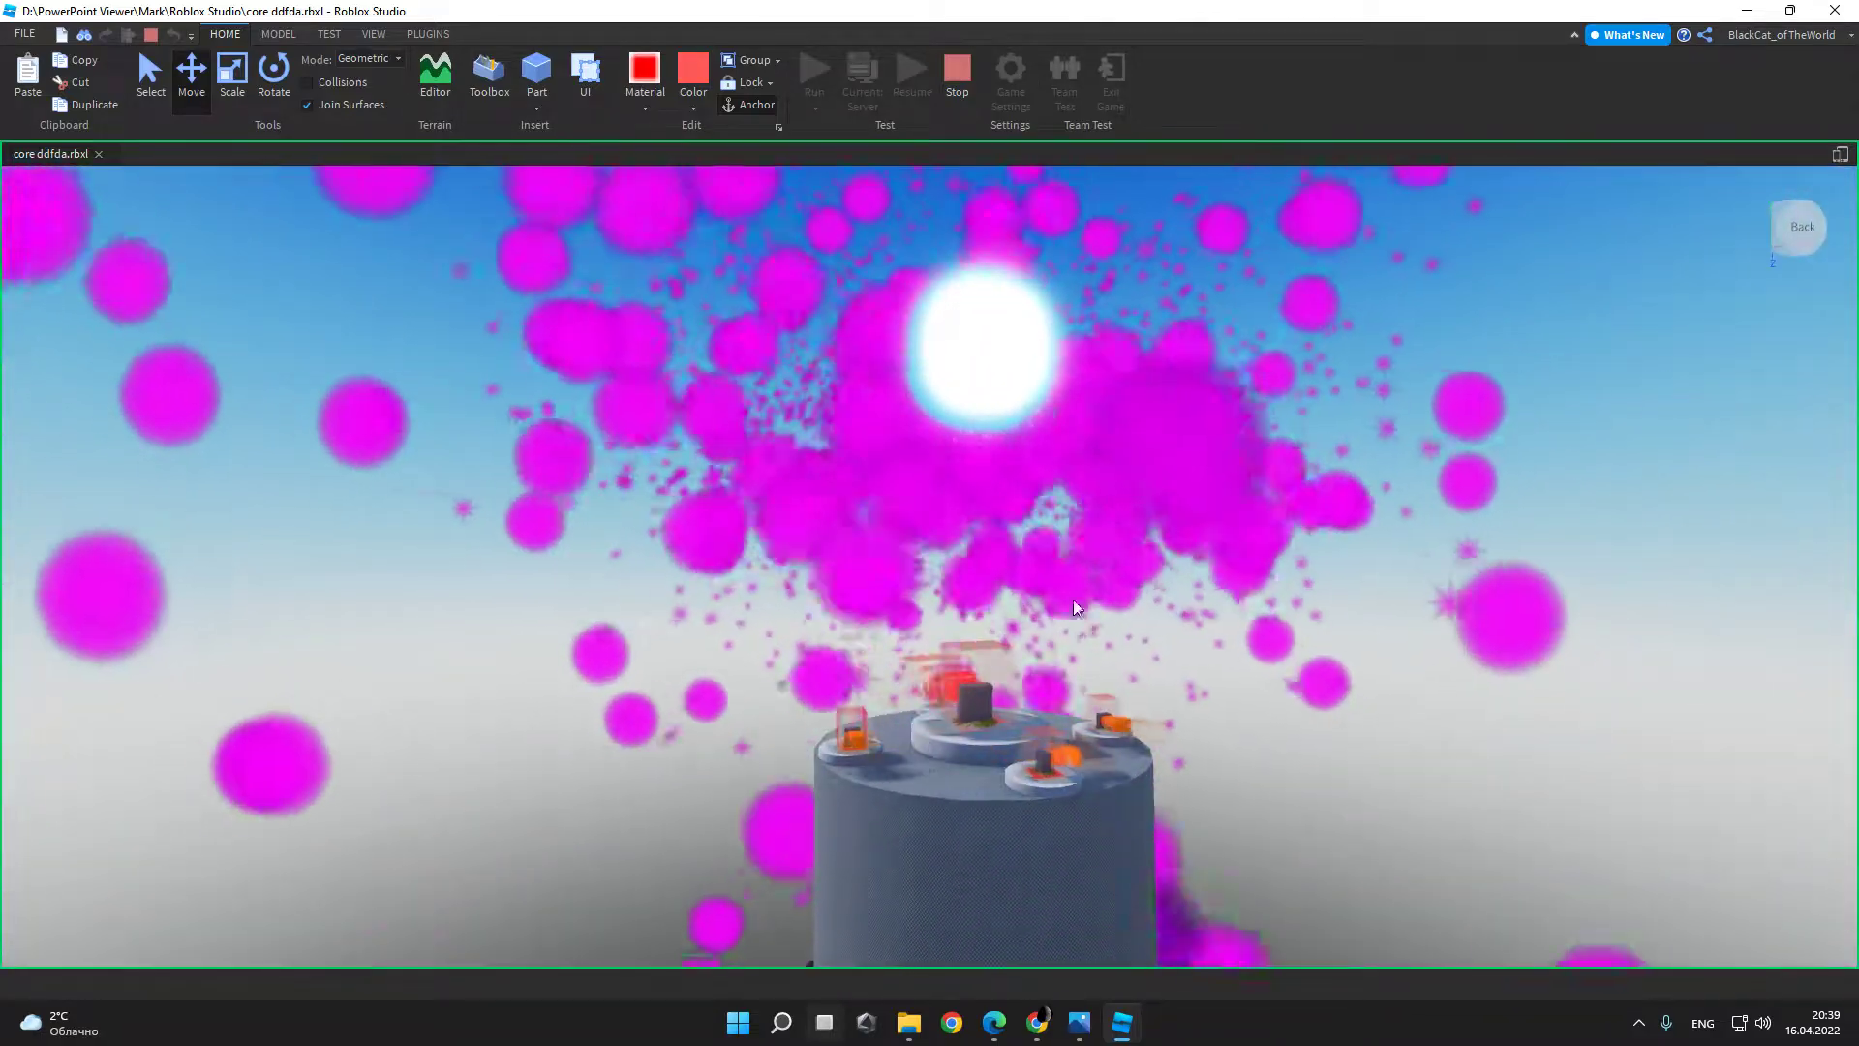
key("ctrl+1")
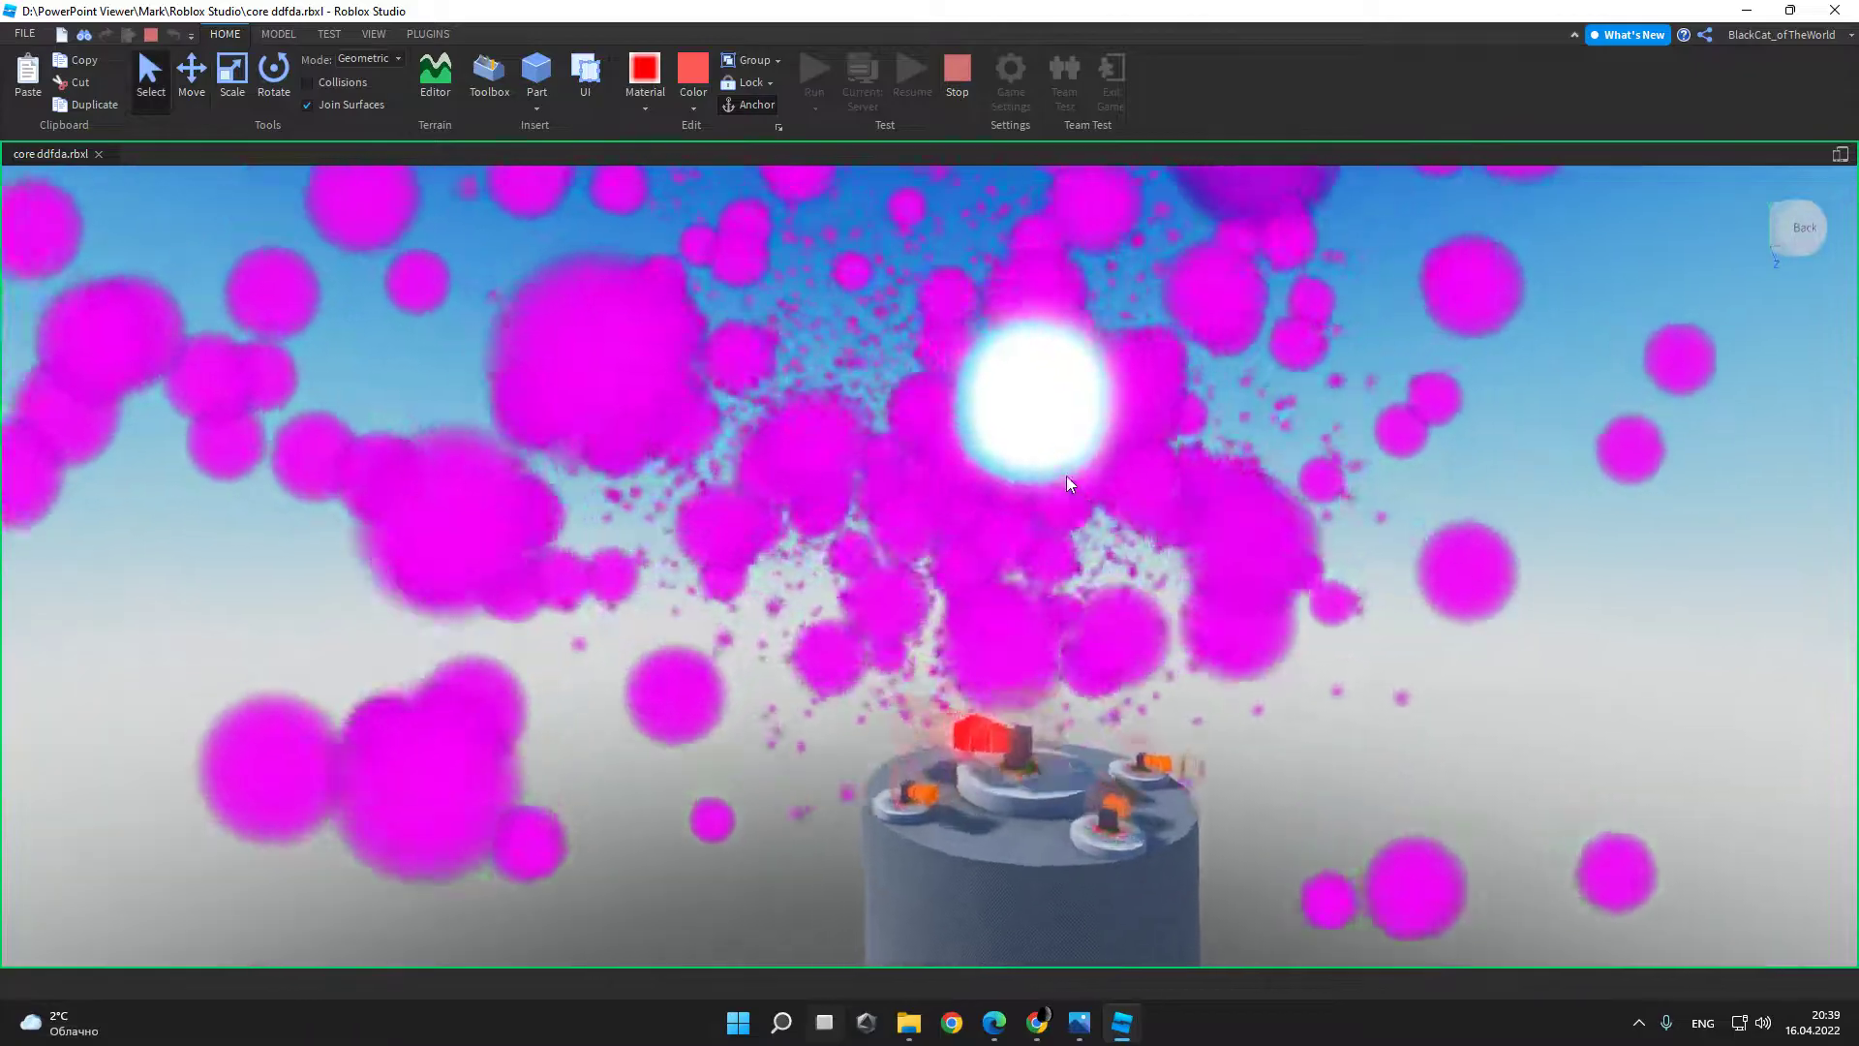
right_click_drag(1044, 496, 217, 126)
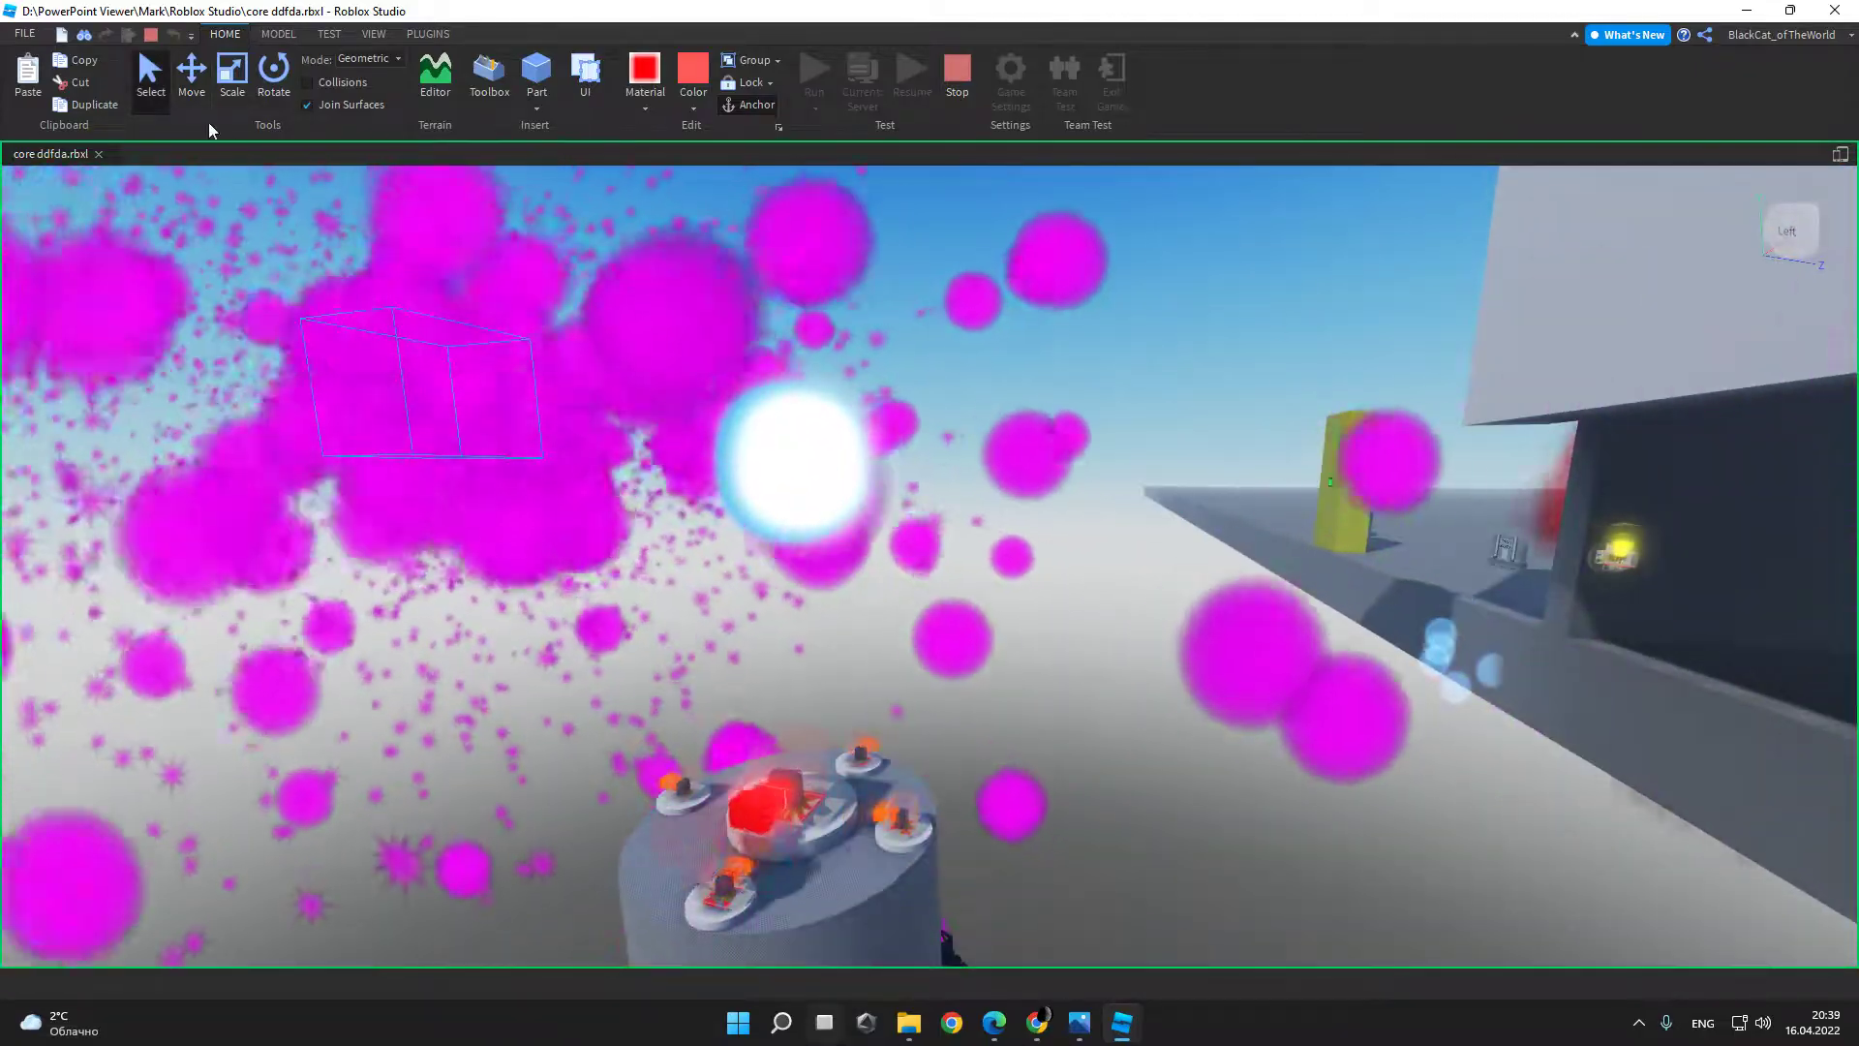
key("ctrl+2")
left_click_drag(614, 381, 905, 368)
Step: Move the yellow-glowing sphere floating outside the chamber wall onto the white reactor core
right_click_drag(1031, 455, 714, 443)
left_click(846, 461)
left_click(320, 547)
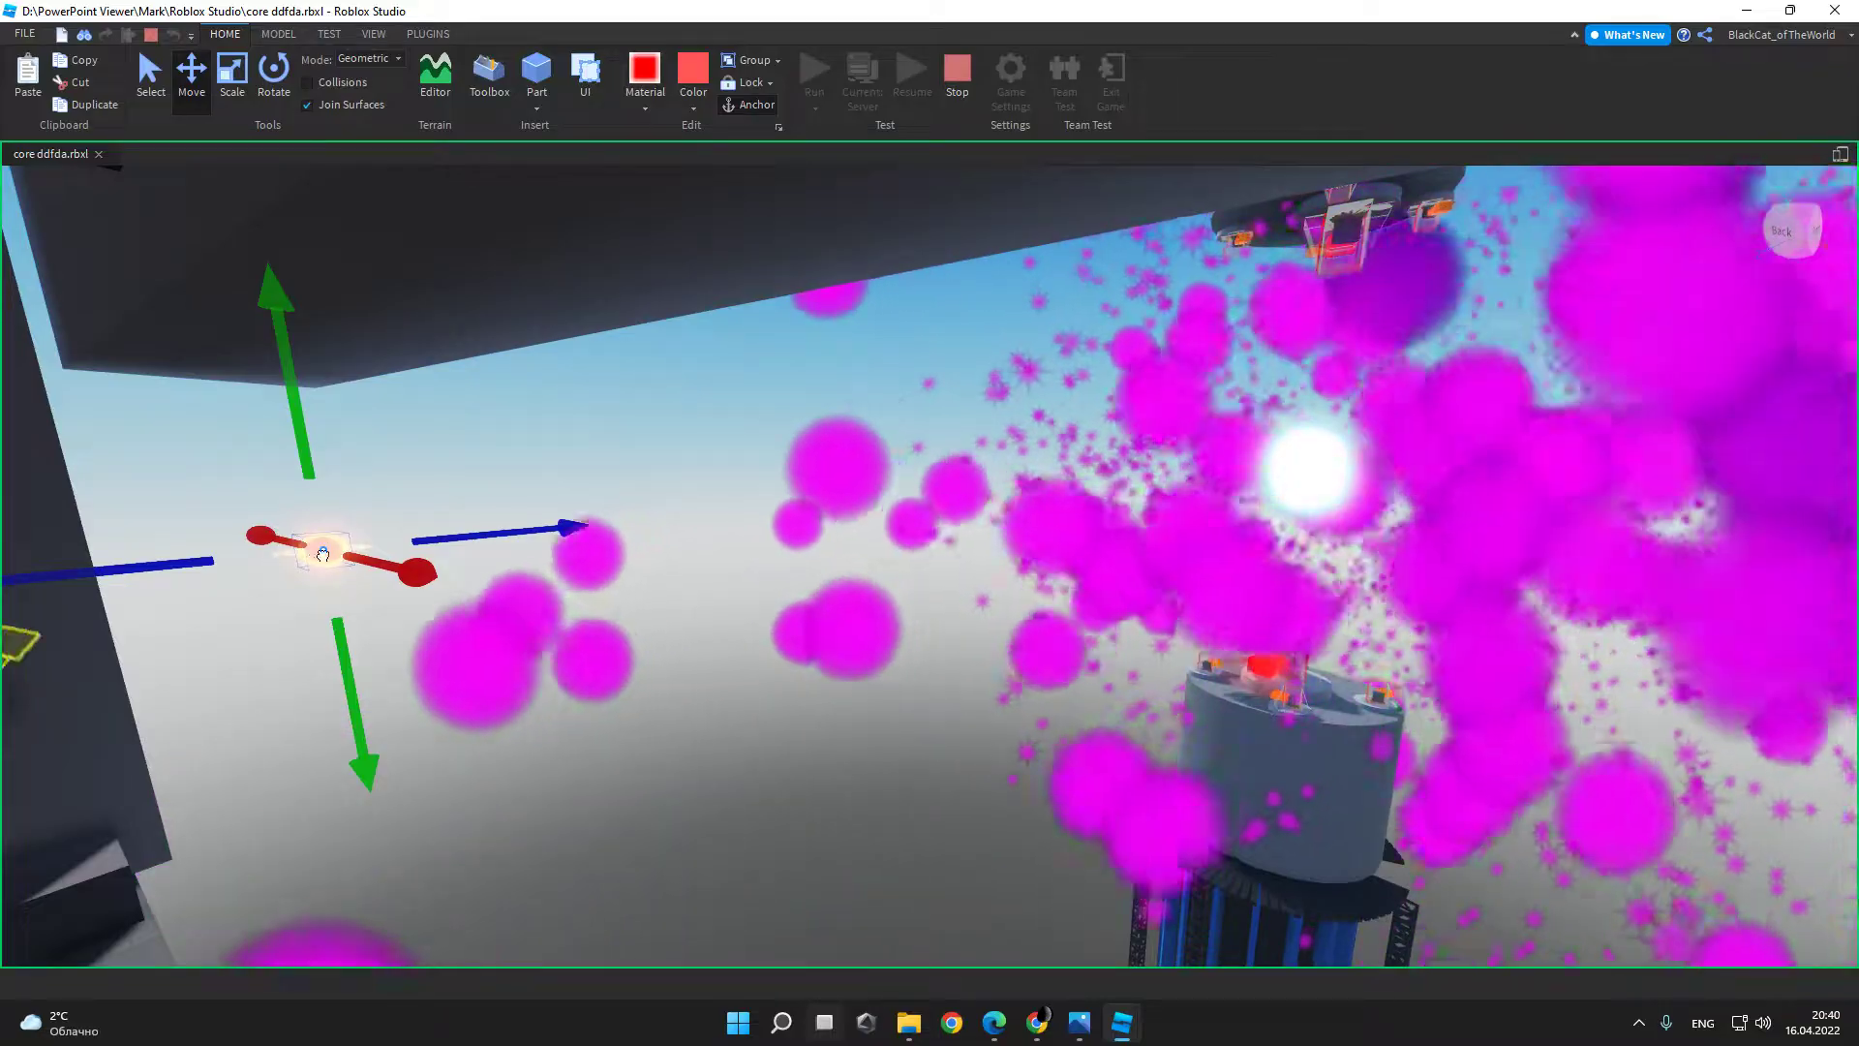
left_click_drag(319, 547, 1298, 475)
Step: Scale up the yellow-glowing sphere so that it encloses the reactor core
scroll(1297, 476, "up", 8)
key("ctrl+3")
right_click_drag(951, 420, 969, 581)
left_click_drag(1034, 465, 707, 117)
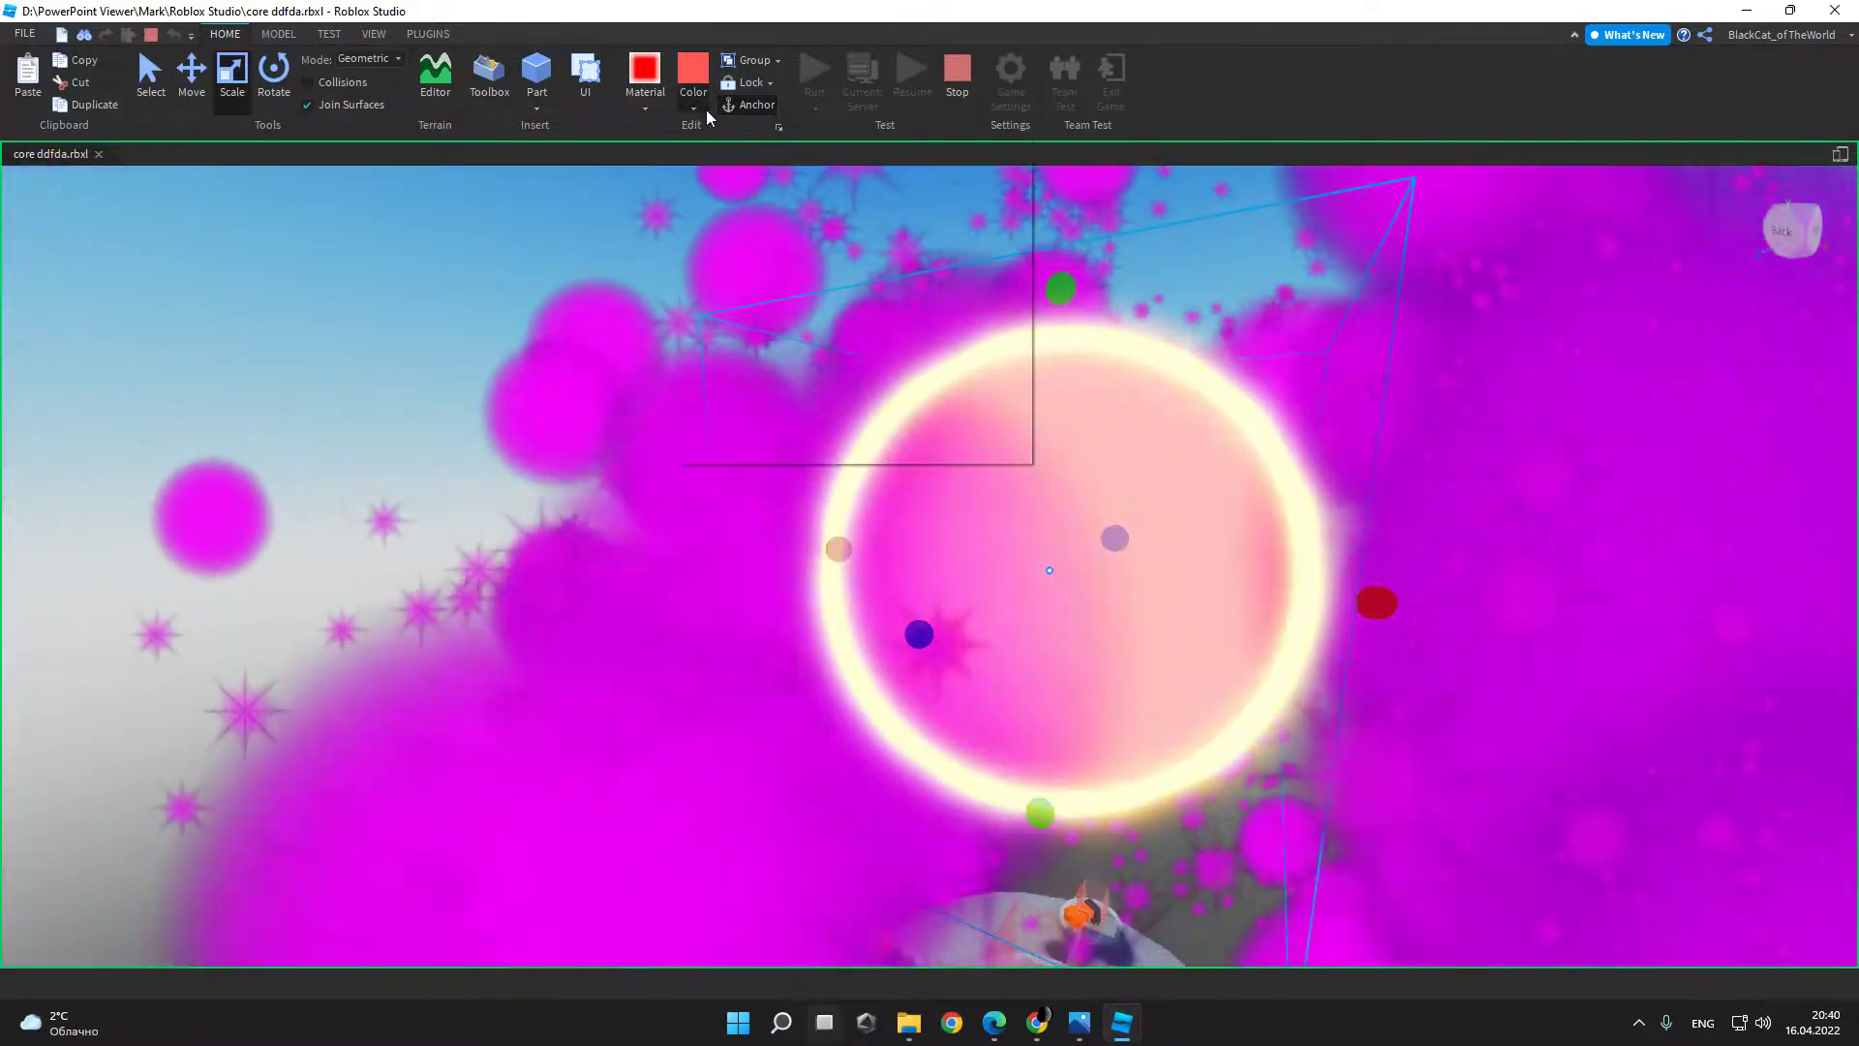
Step: Recolor the enlarged sphere around the reactor core red
left_click(695, 109)
left_click(956, 286)
scroll(956, 286, "down", 5)
scroll(1007, 335, "up", 3)
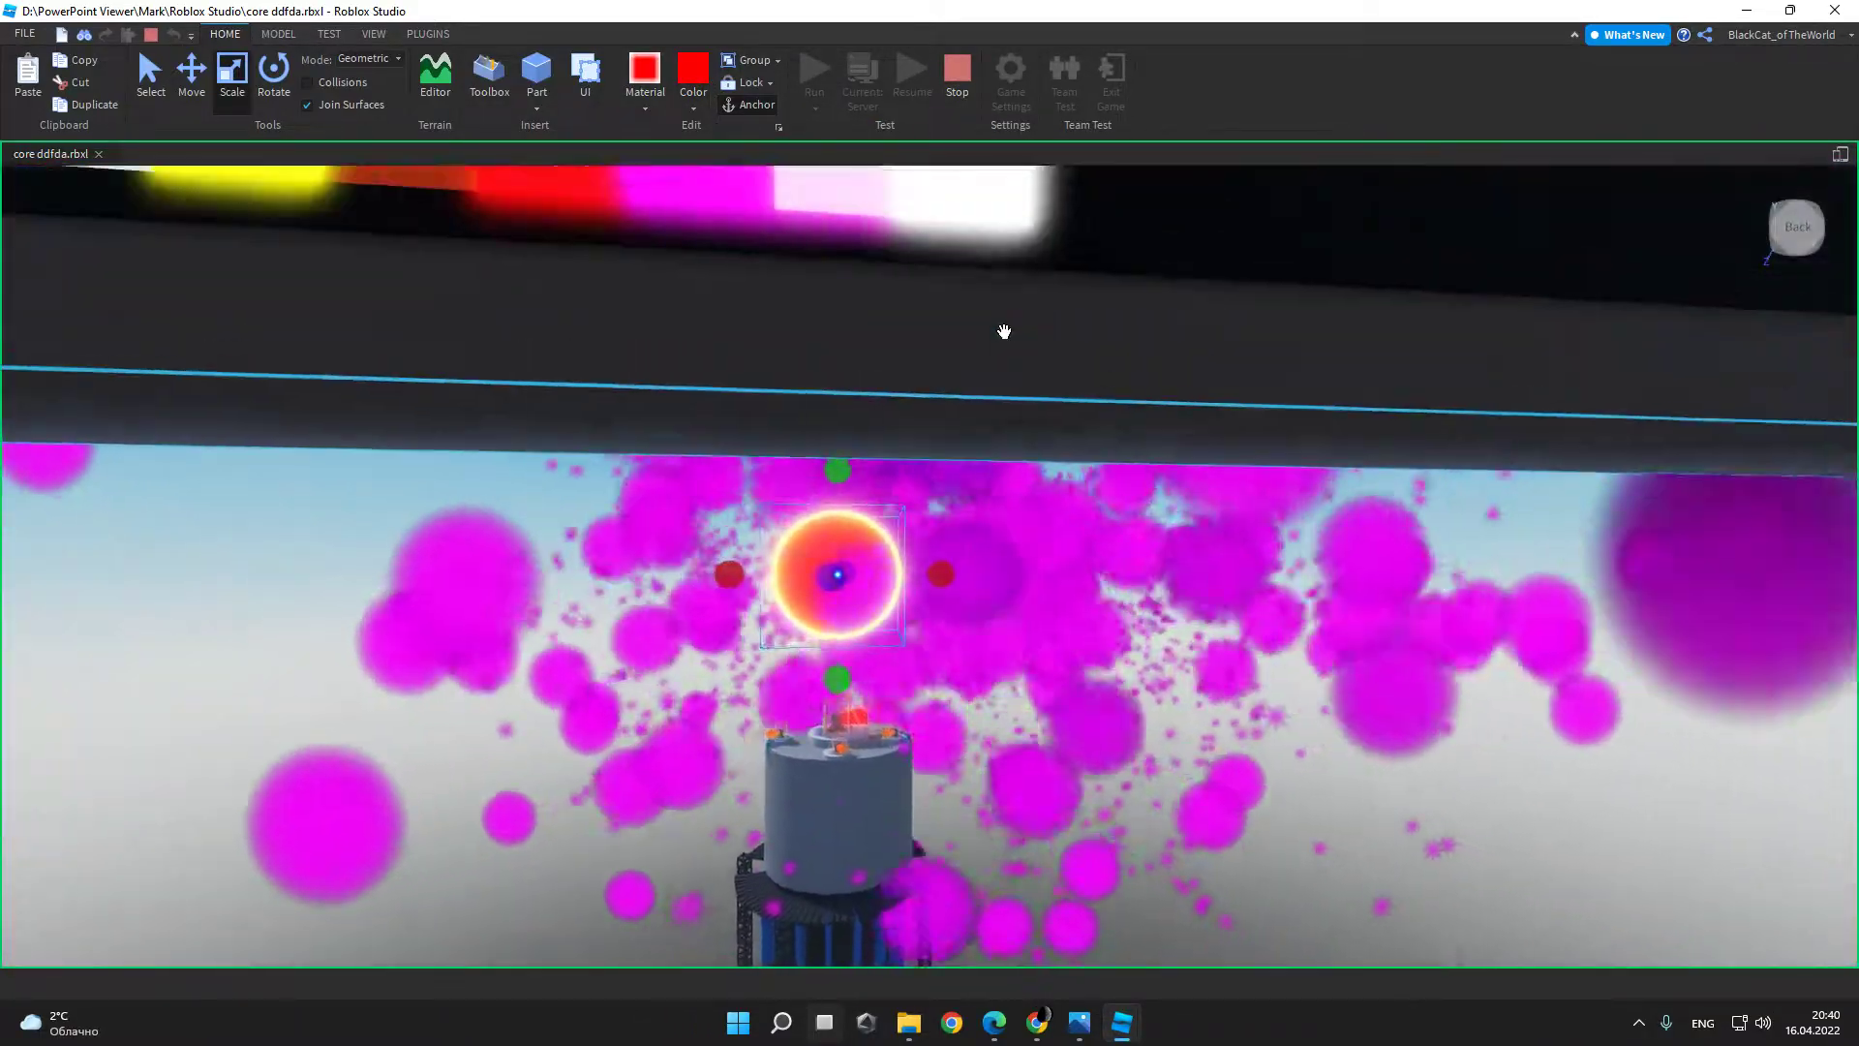
Step: Recolor the cyan-glowing square on the overhead display red
right_click_drag(1007, 335, 904, 416)
left_click(904, 416)
scroll(1000, 280, "up", 3)
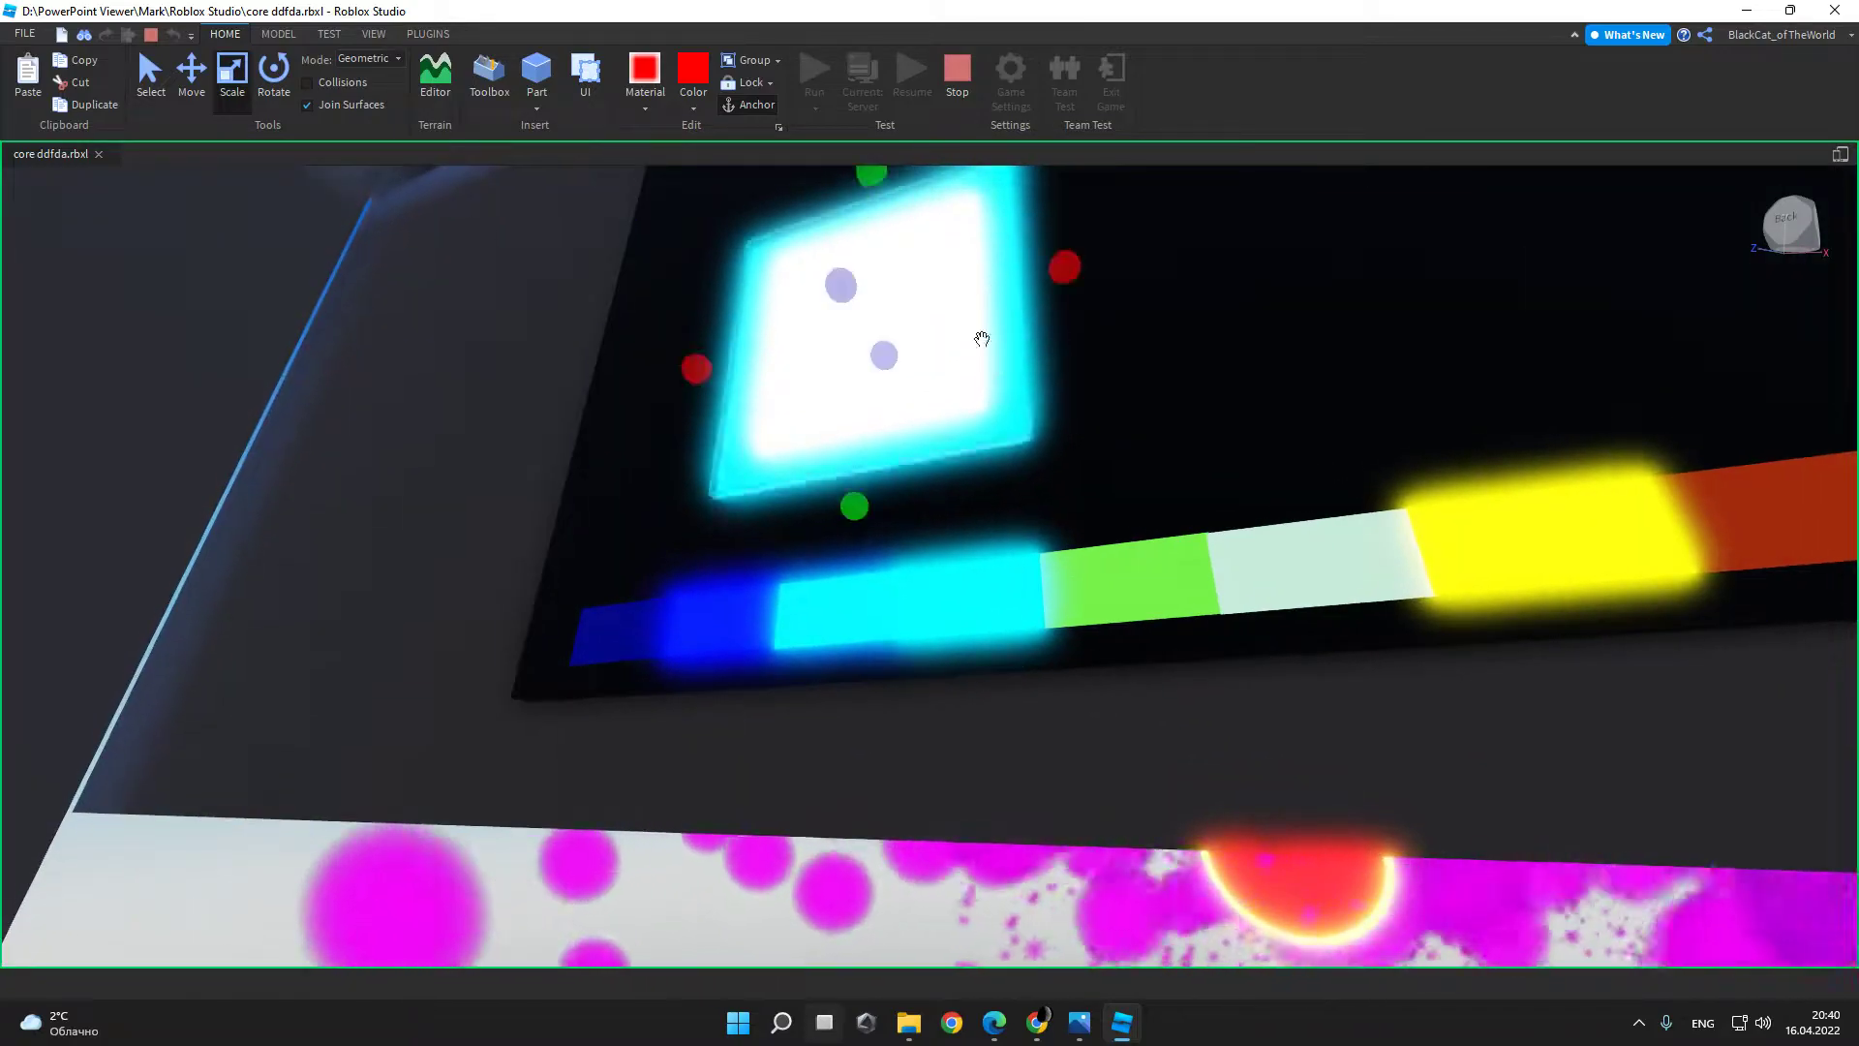
left_click(693, 72)
Step: Recolor the outer glowing square on the overhead display yellow
scroll(1071, 332, "down", 5)
right_click_drag(1075, 436, 892, 460)
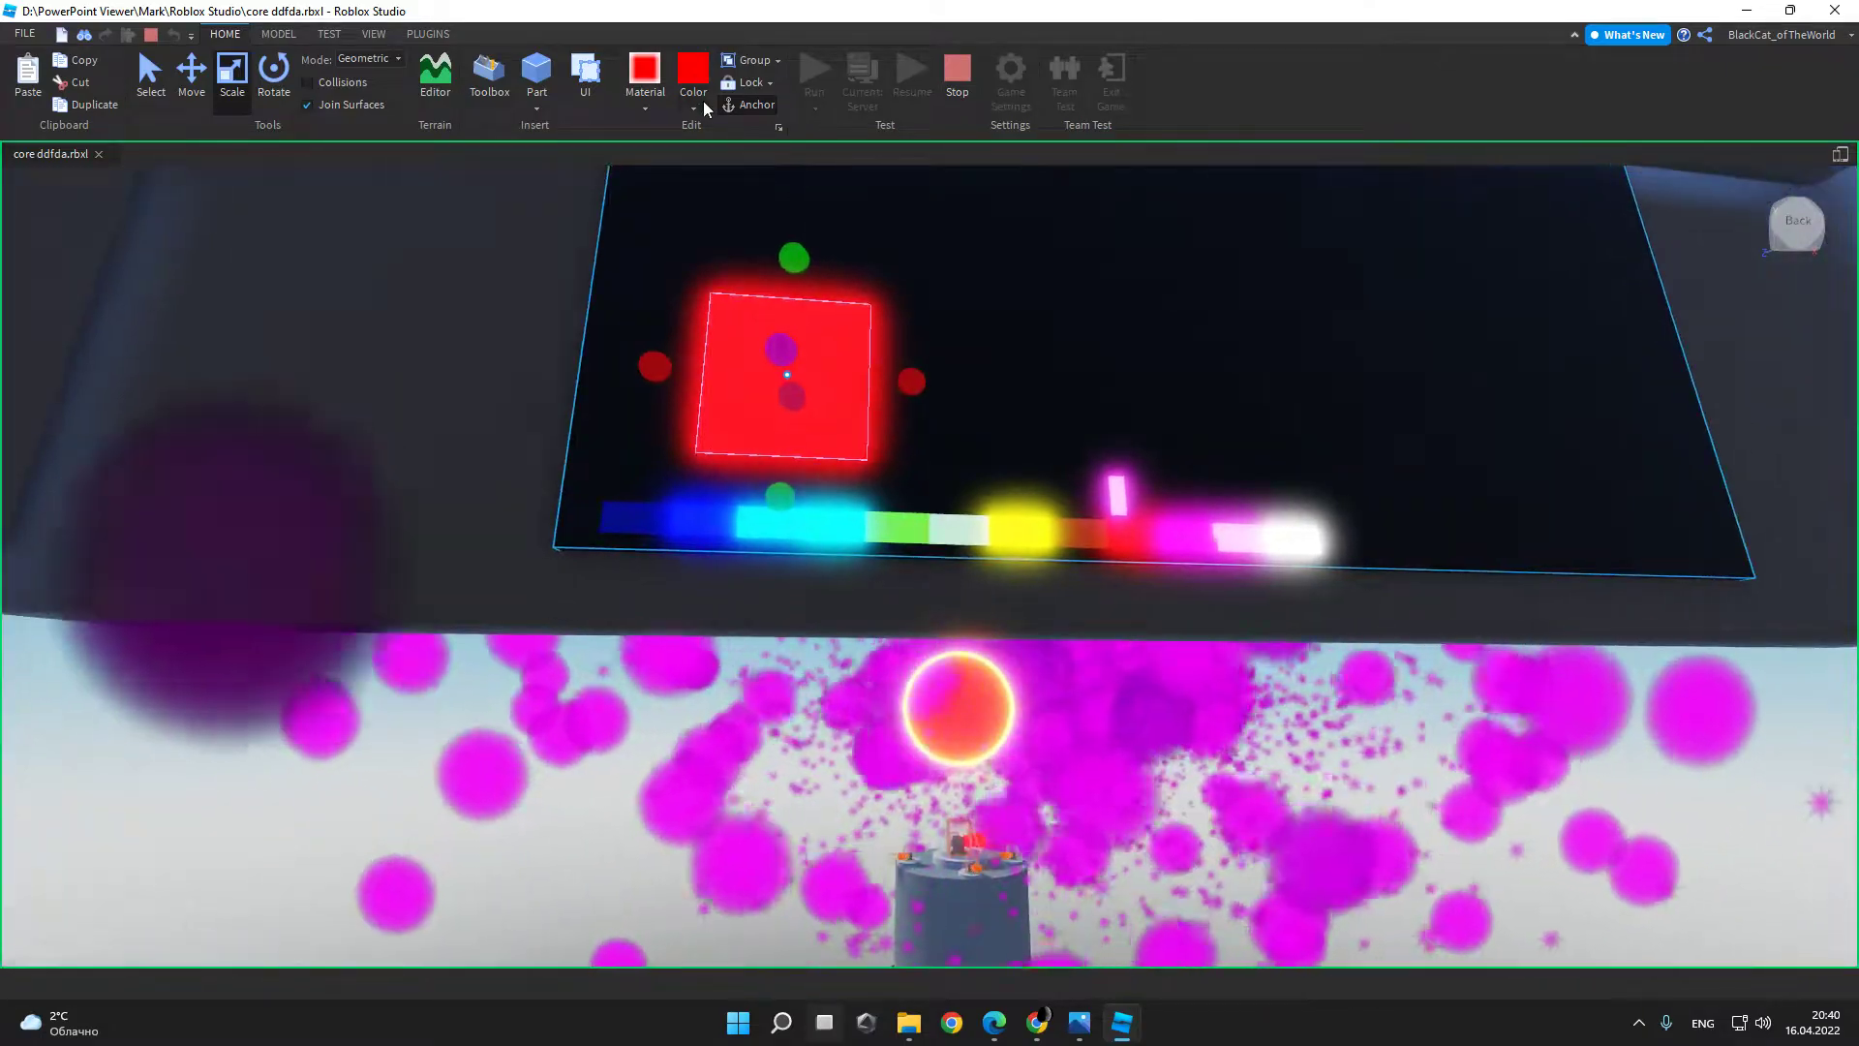
left_click(703, 101)
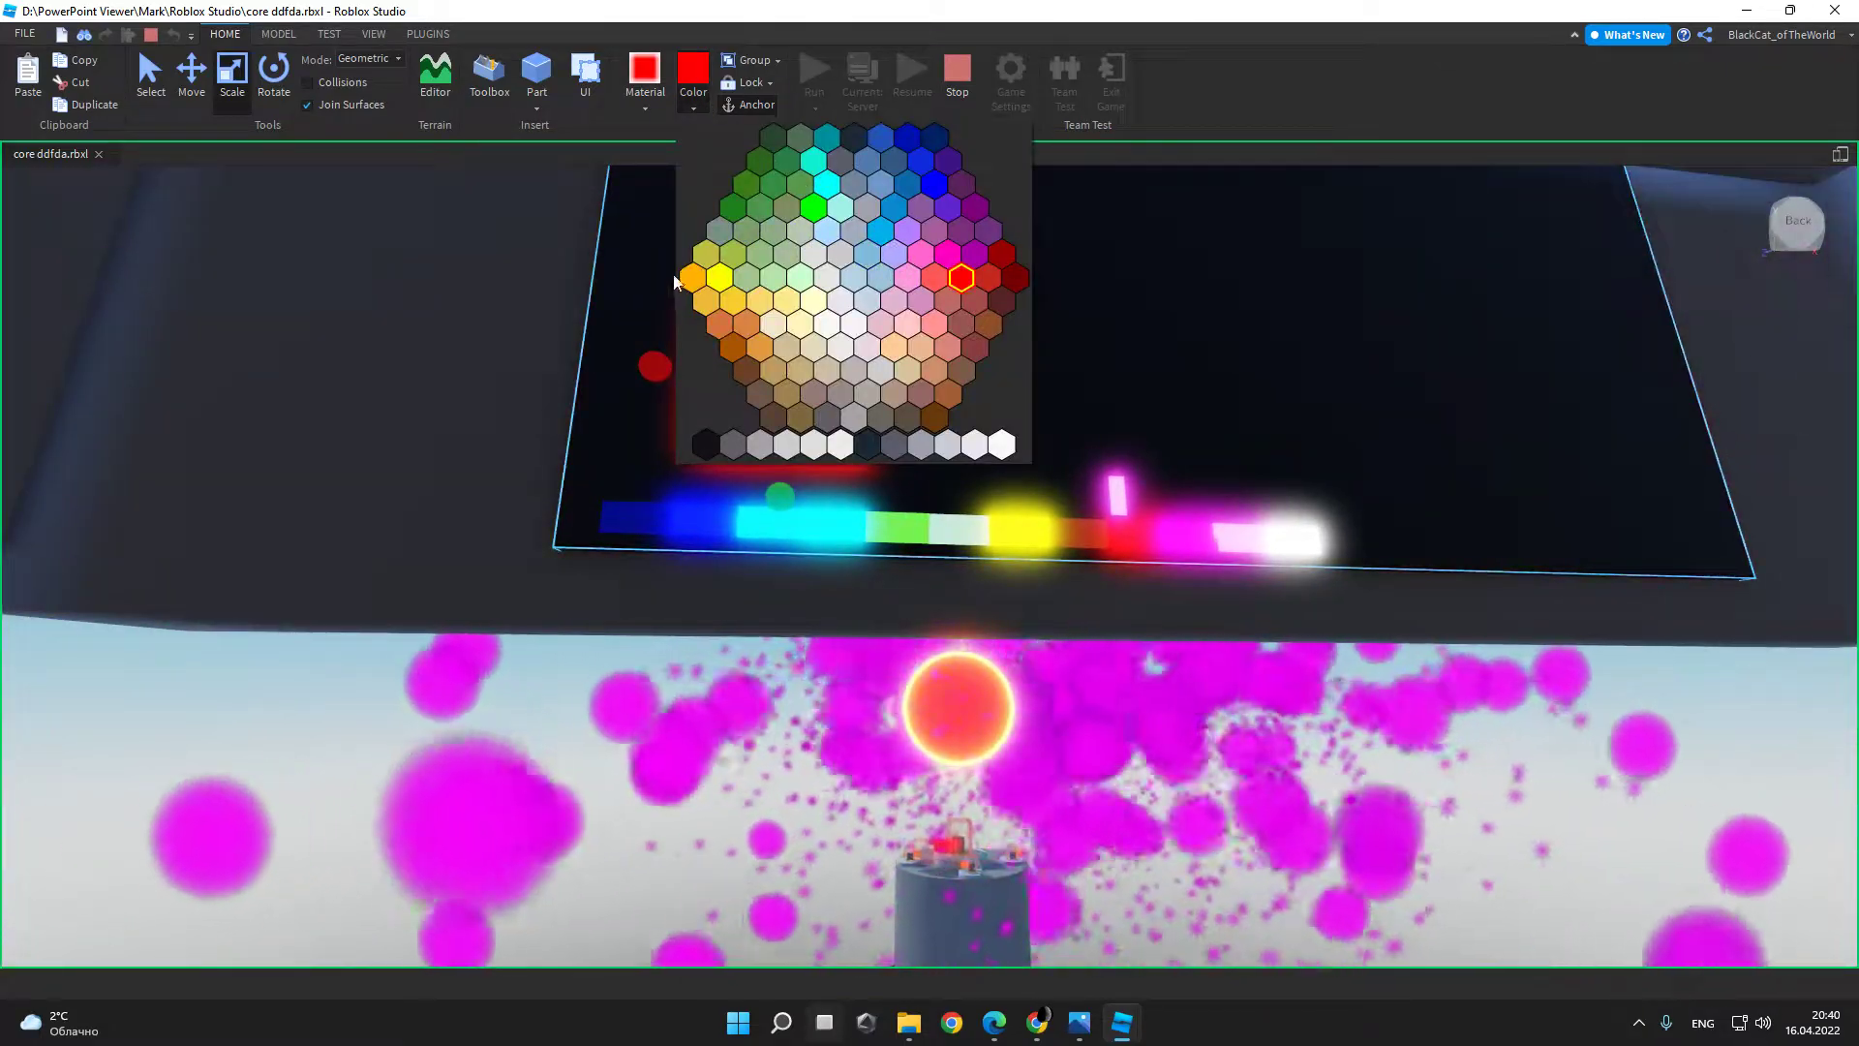
left_click(720, 278)
Step: Move the outlined box beside the red glowing core so that it is centered on the core
right_click_drag(1000, 278, 1145, 468)
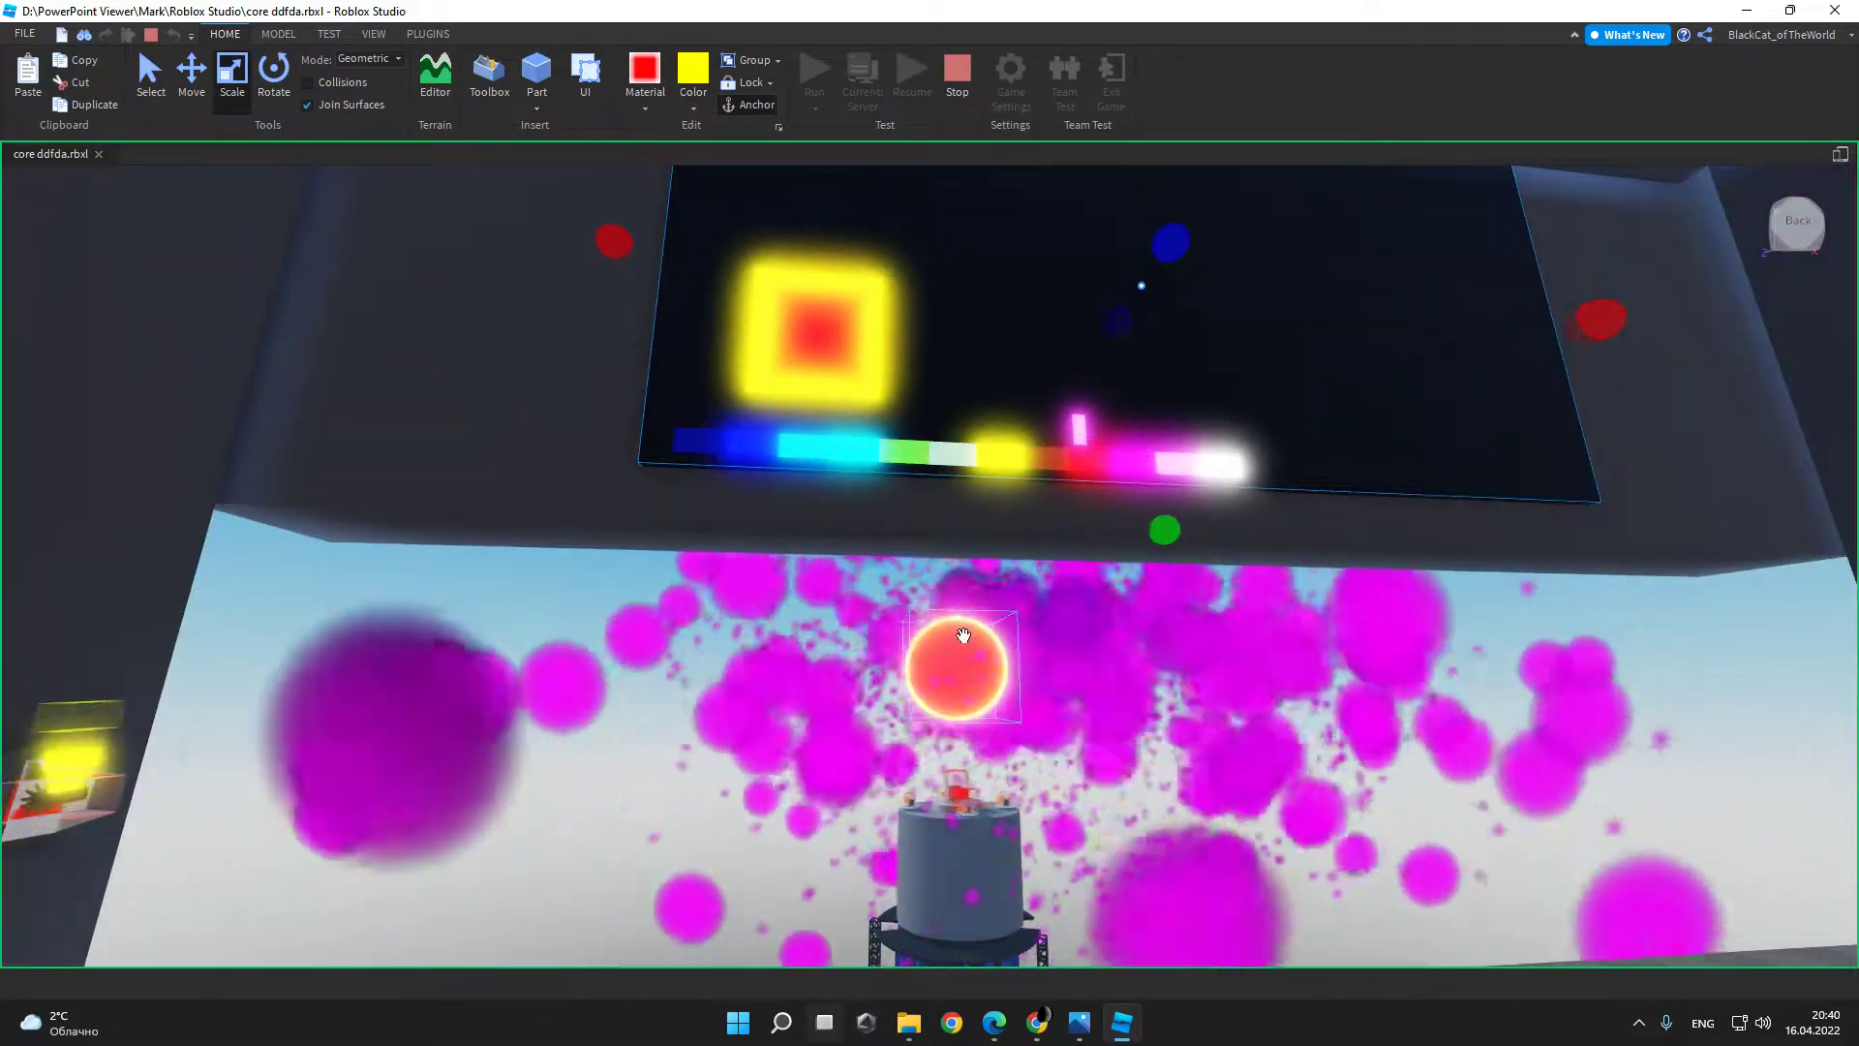
key("f")
scroll(1025, 478, "down", 5)
key("ctrl+2")
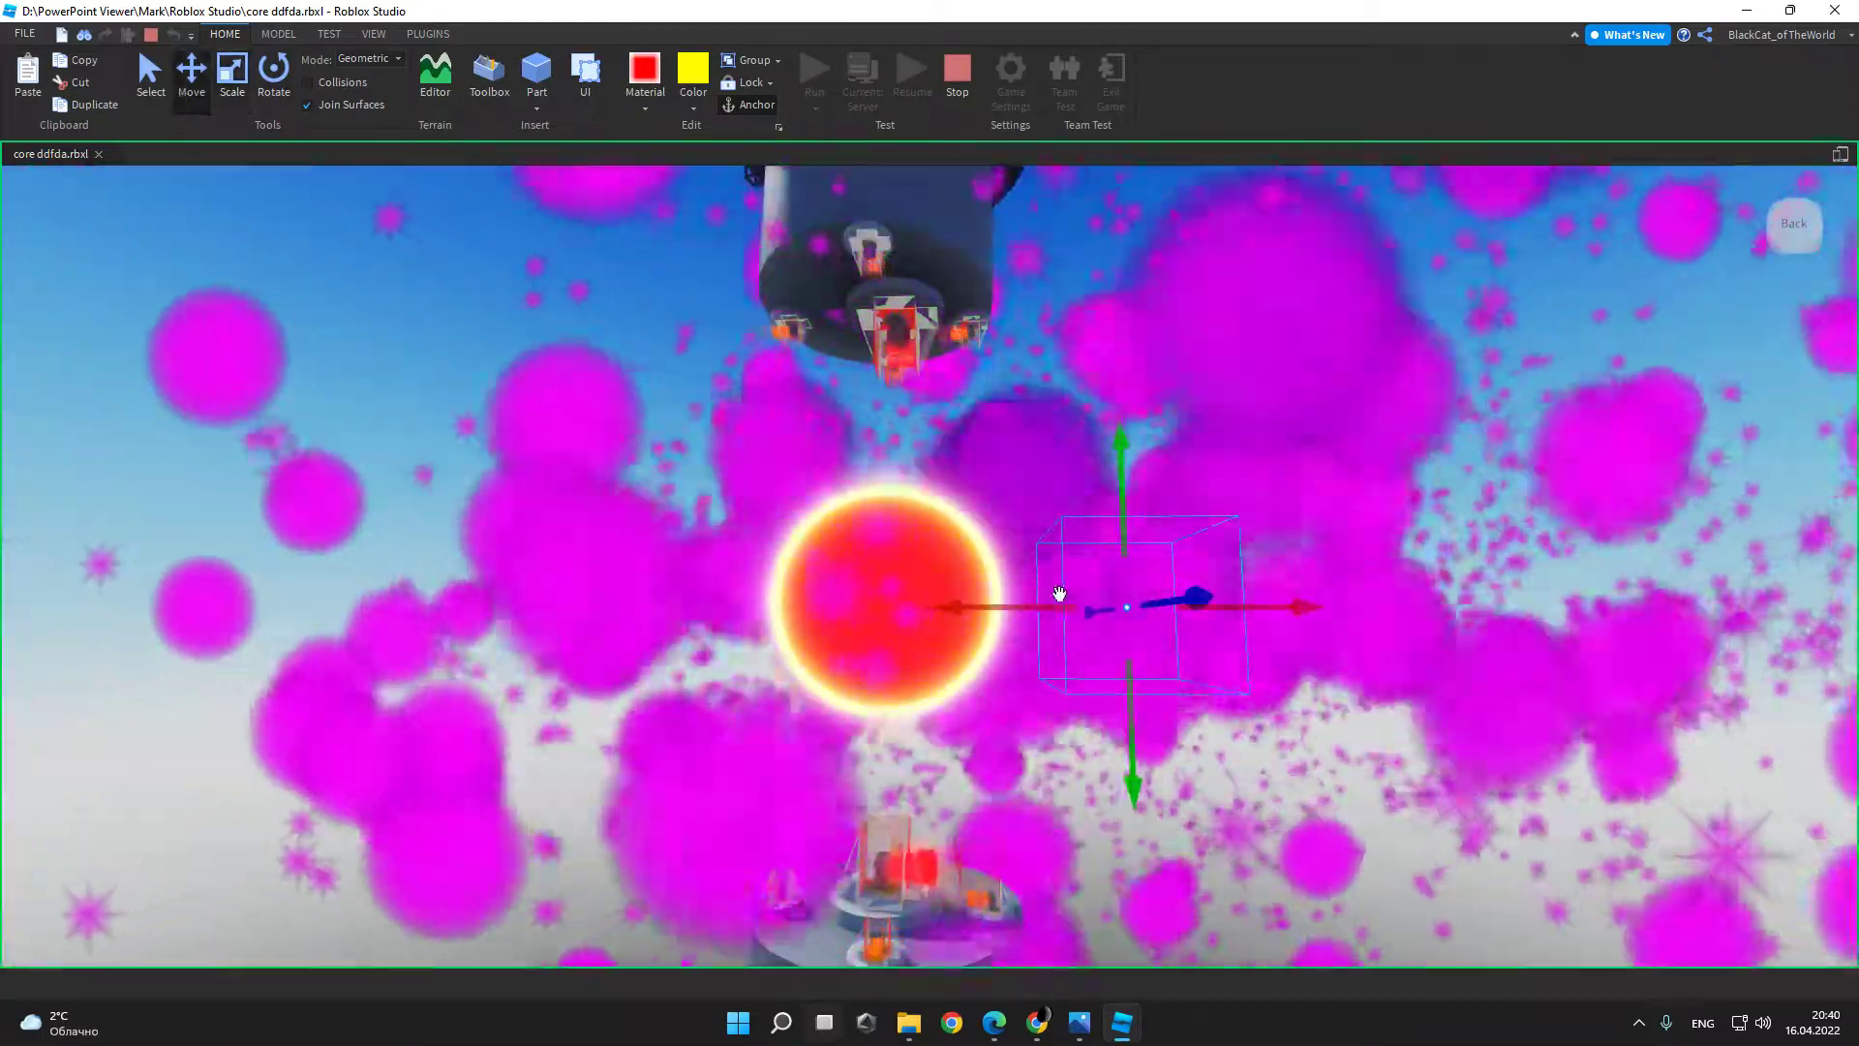
left_click_drag(1062, 591, 823, 595)
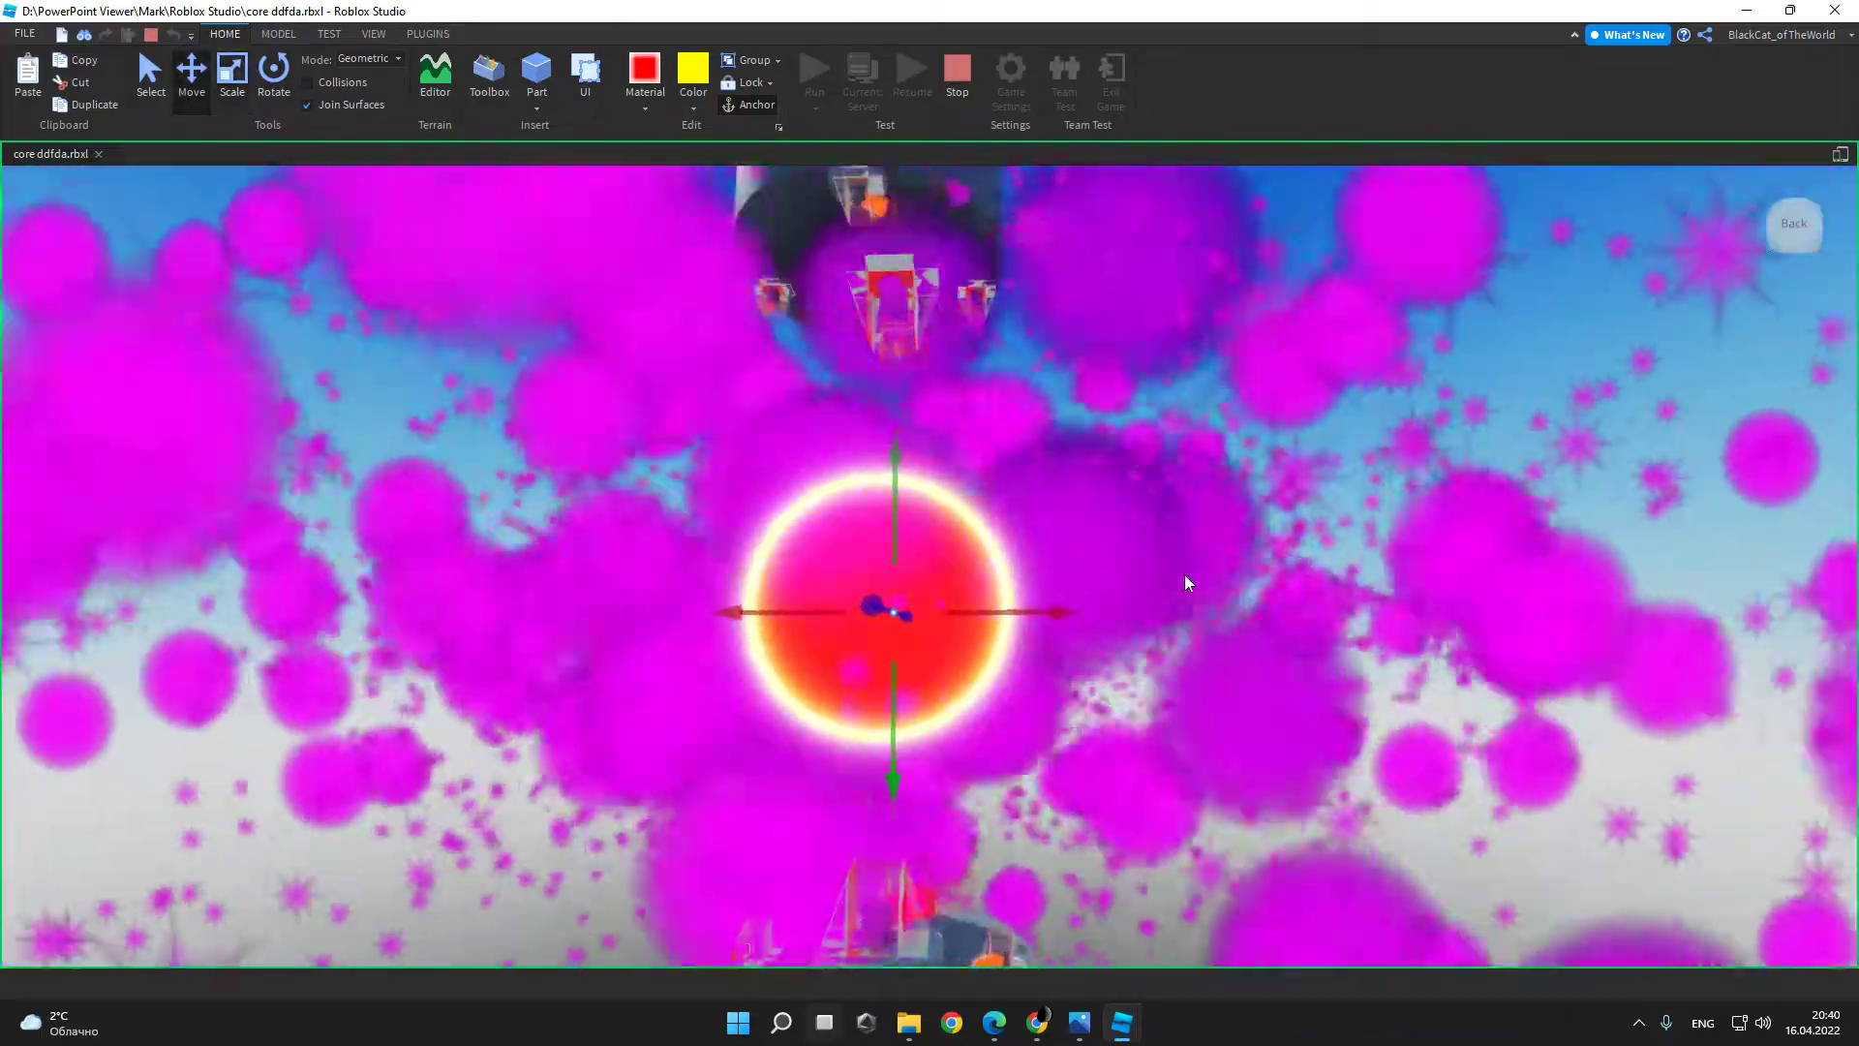
Step: Scale down the yellow-rimmed sphere around the reactor core from both its top and bottom
key("ctrl+3")
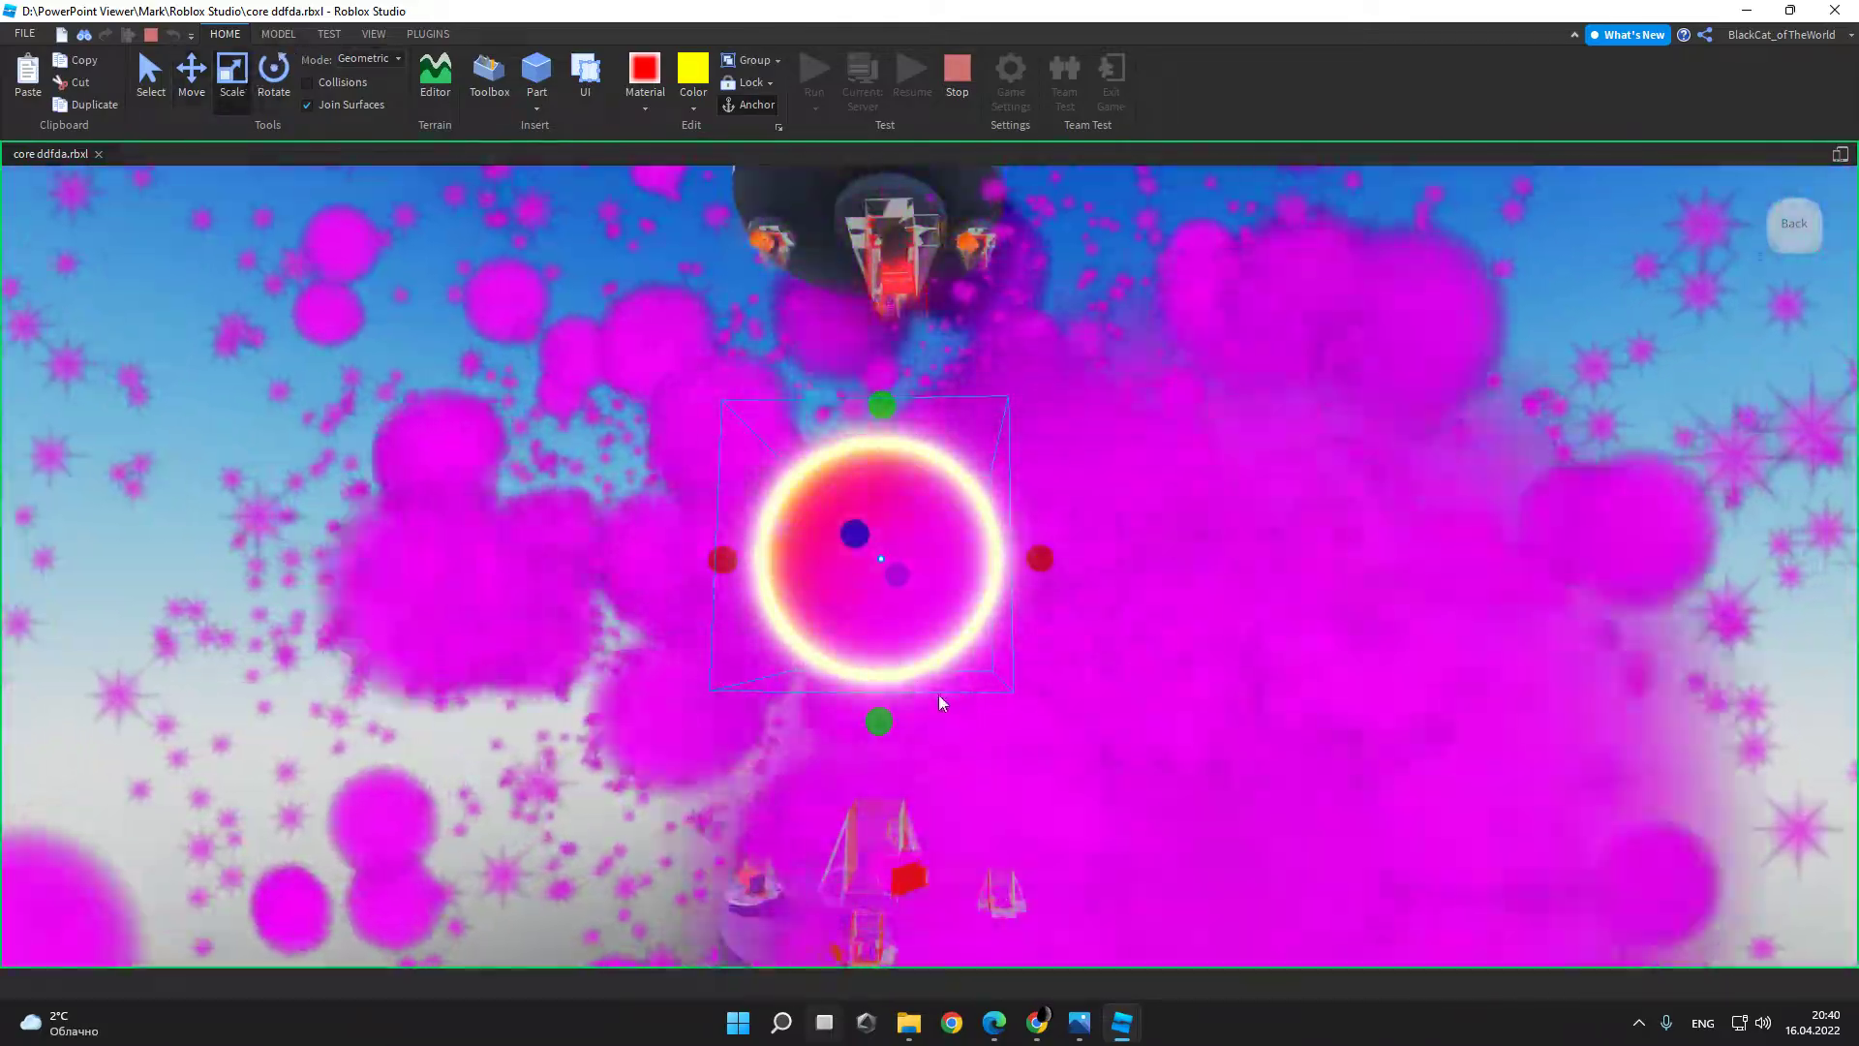
left_click_drag(899, 402, 895, 466, "ctrl")
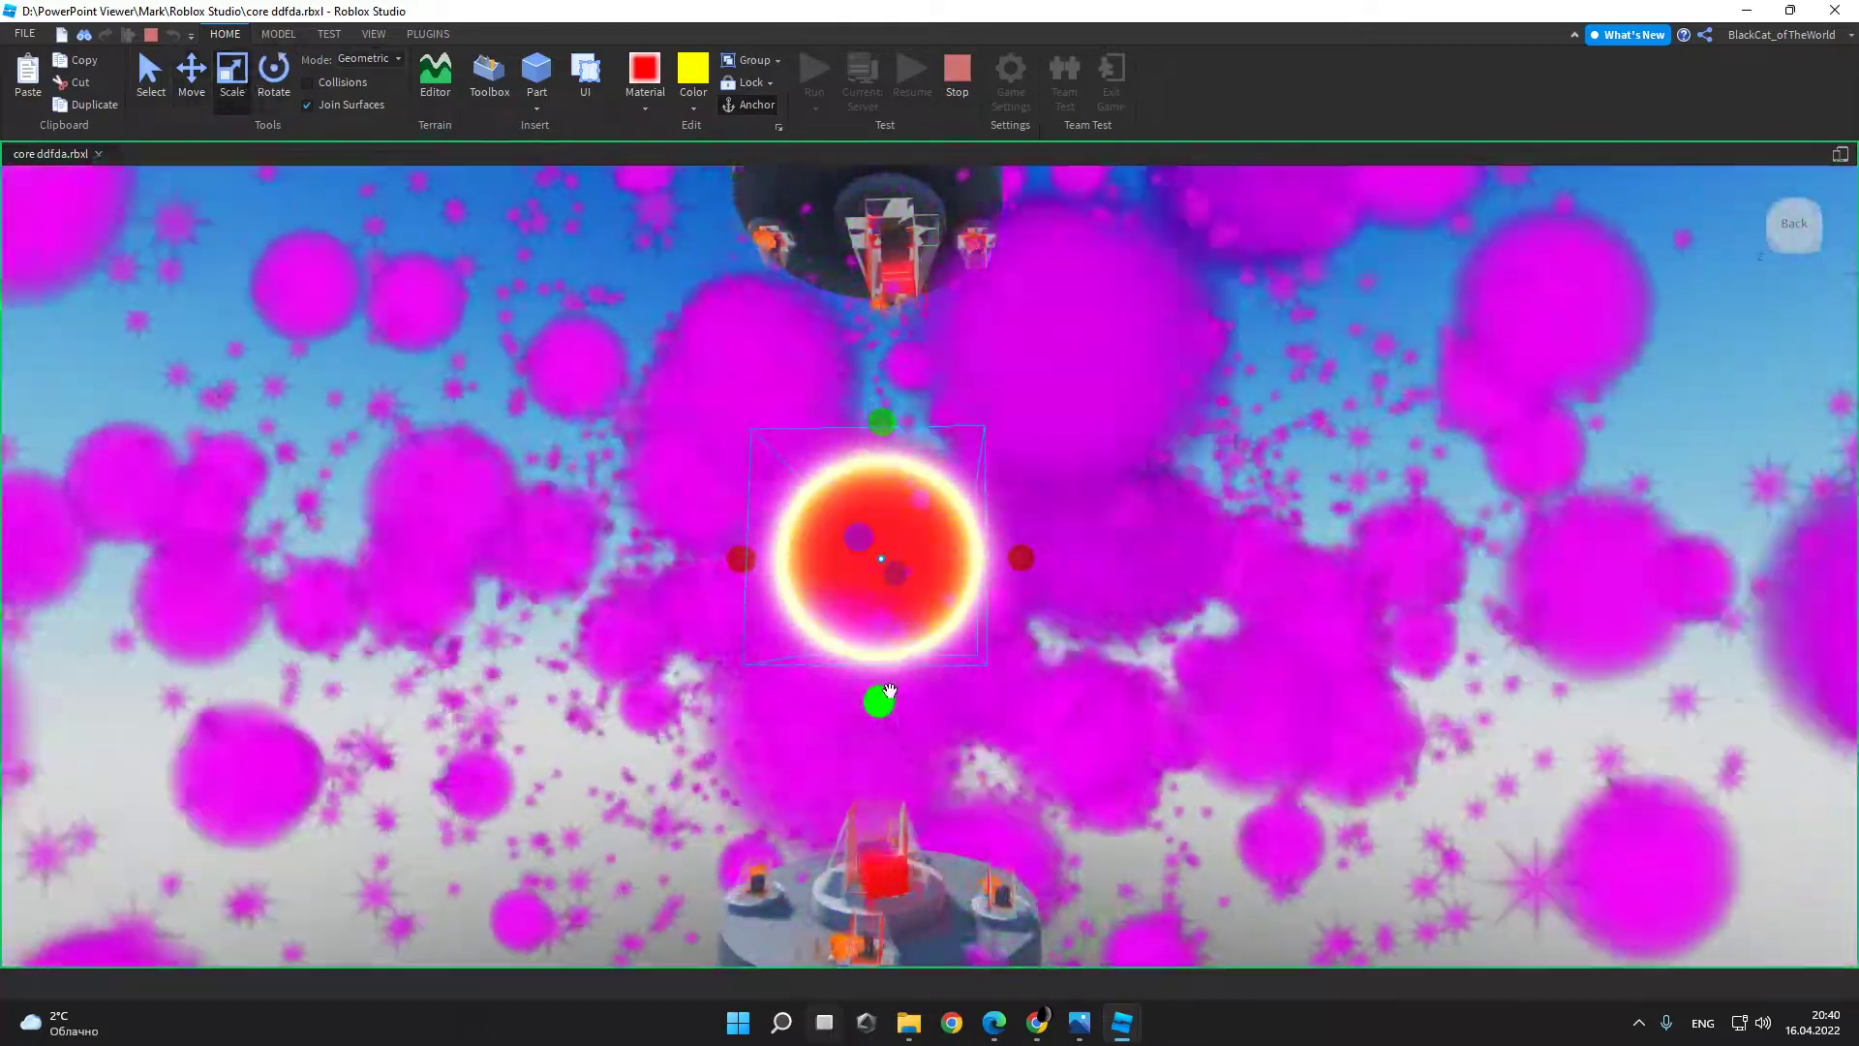
left_click_drag(879, 699, 905, 637, "ctrl")
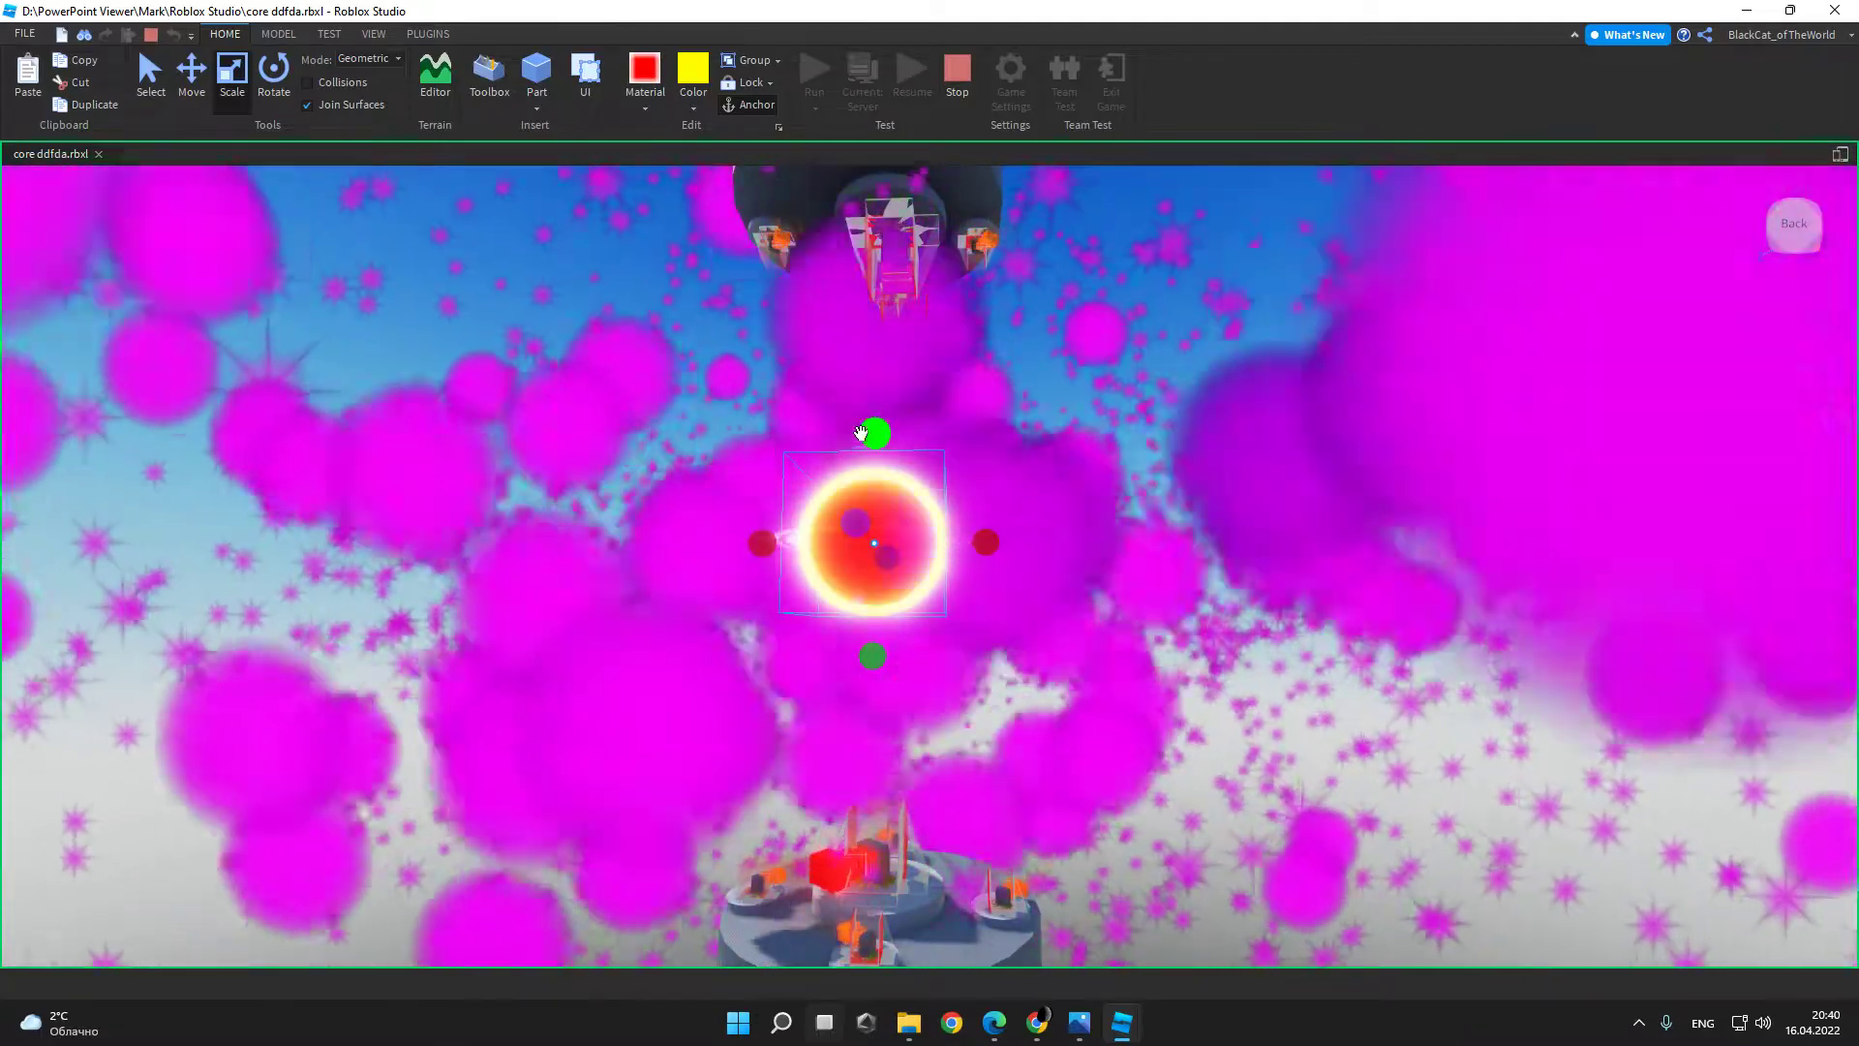
Step: Replace the yellow and red square on the overhead display with the Disconnected message panel
left_click(951, 443)
middle_click_drag(951, 443, 1122, 540)
left_click(845, 422)
right_click(814, 313)
left_click(805, 357)
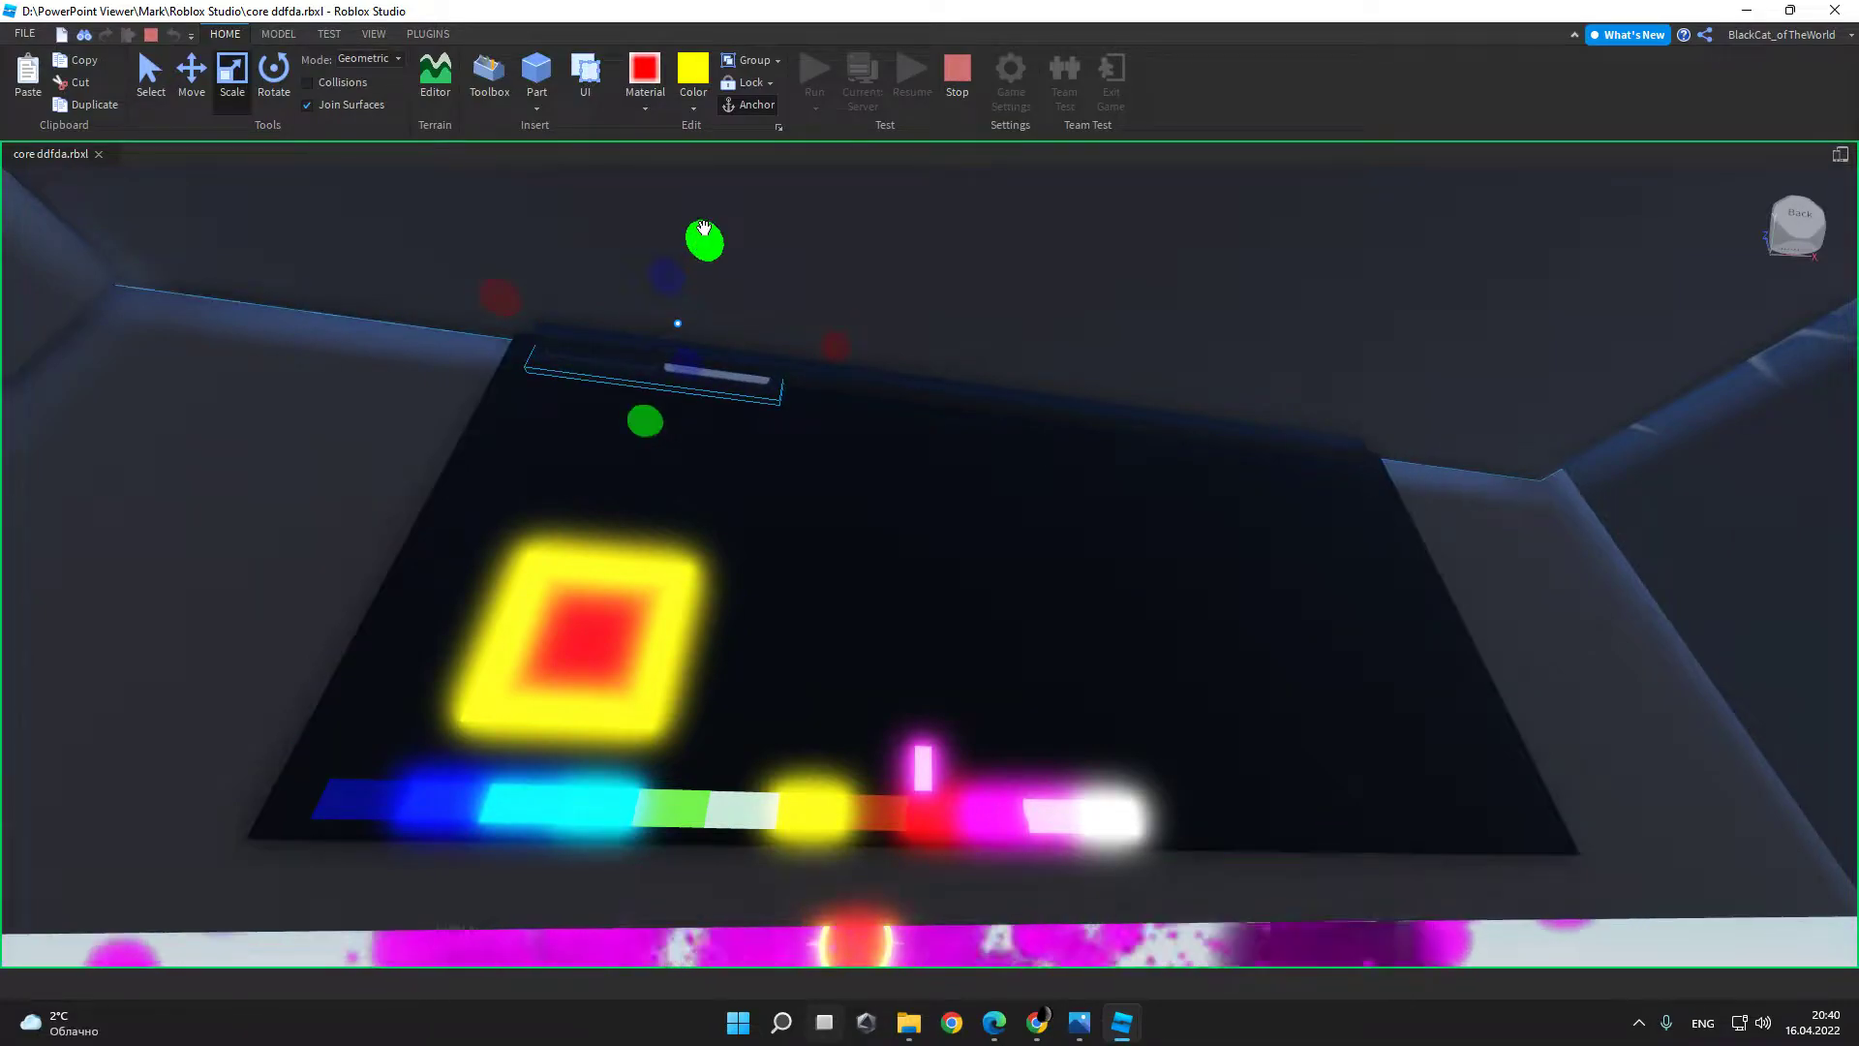
middle_click_drag(696, 237, 708, 292)
middle_click_drag(653, 573, 786, 417)
left_click(1222, 799)
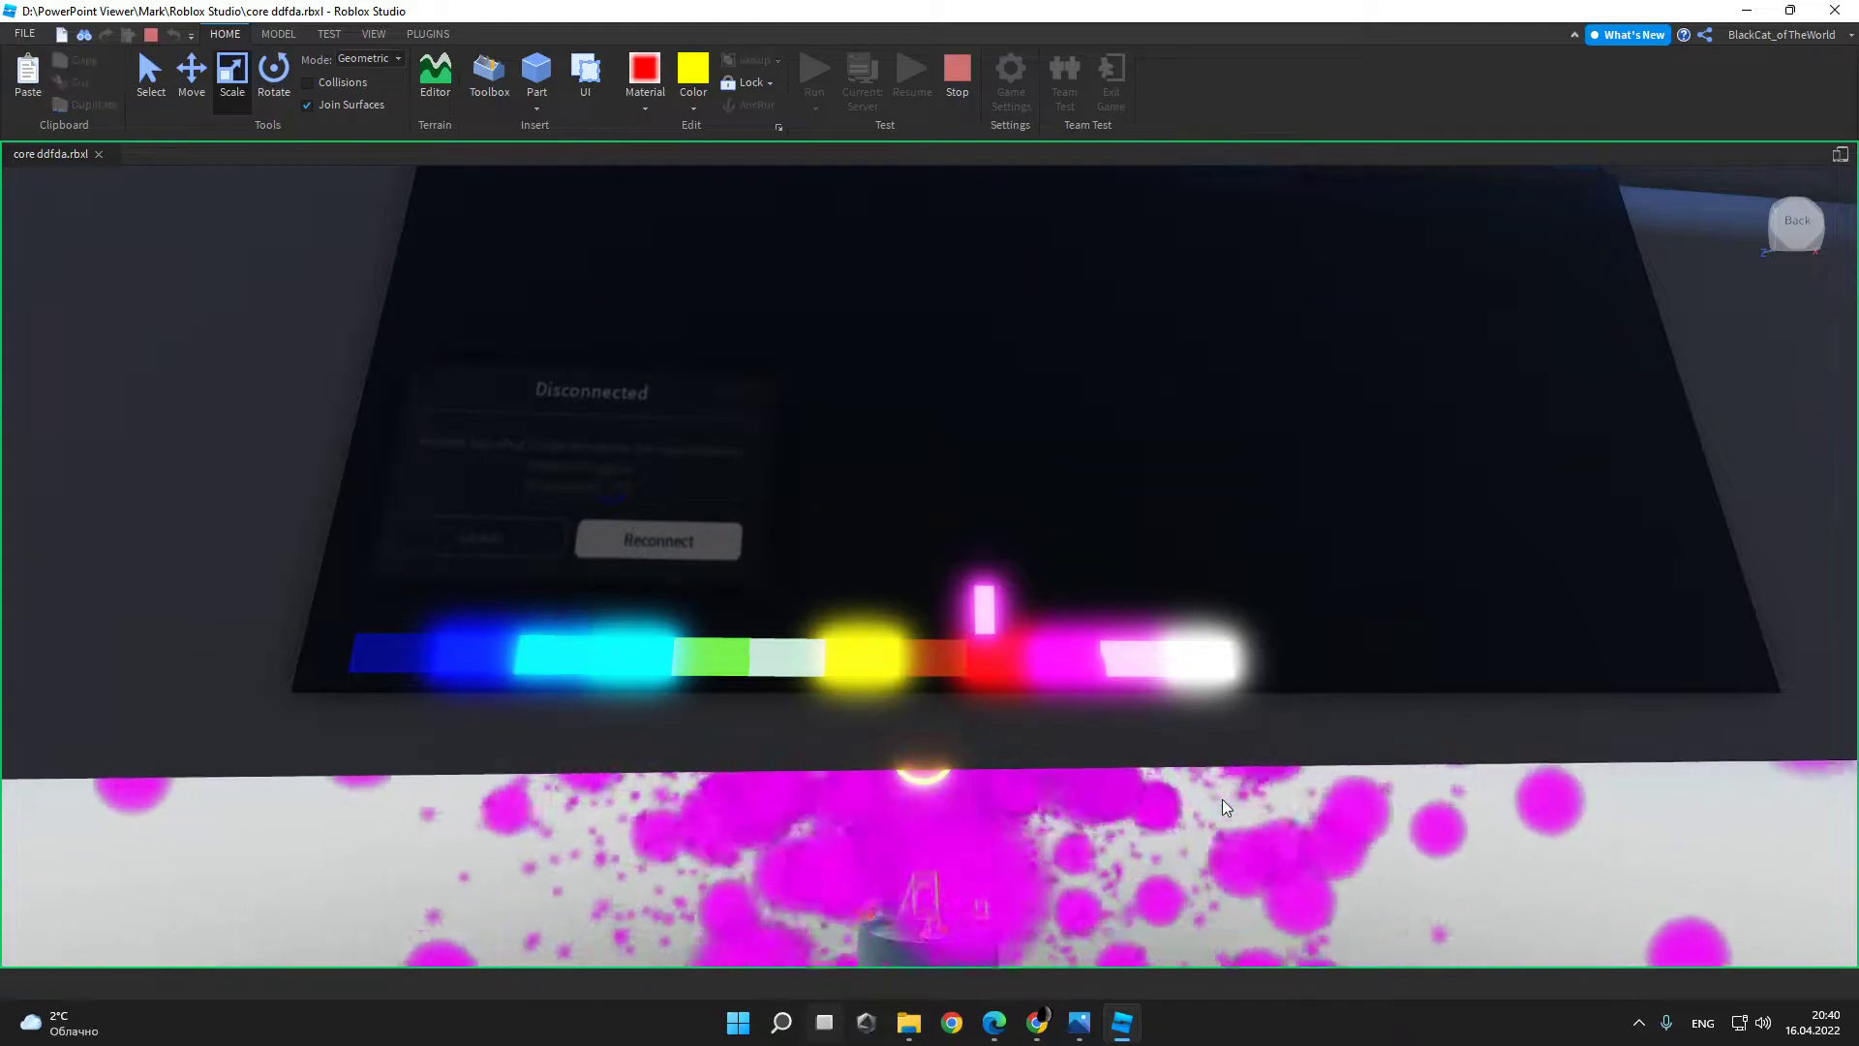
Step: Recolor the glowing sphere at the reactor core pale yellow
scroll(1222, 799, "up", 3)
middle_click_drag(1222, 799, 969, 579)
left_click(968, 579)
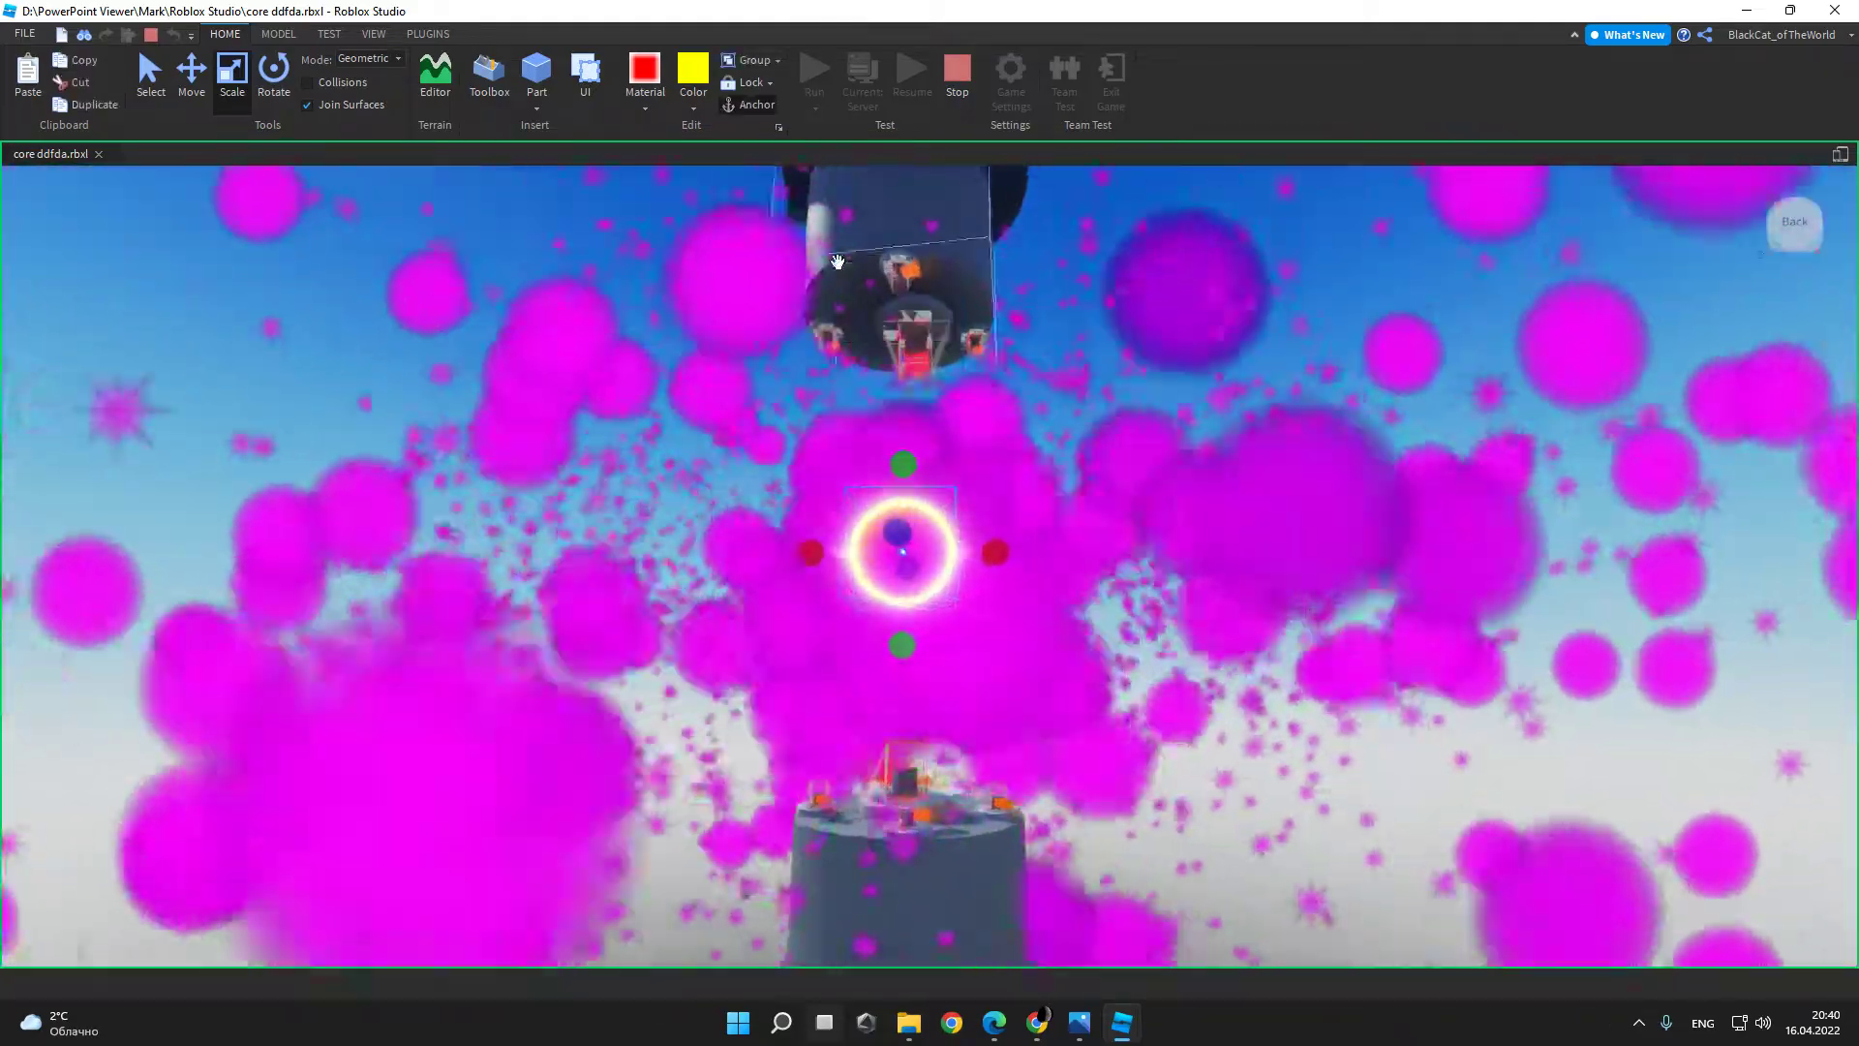
scroll(969, 579, "up", 5)
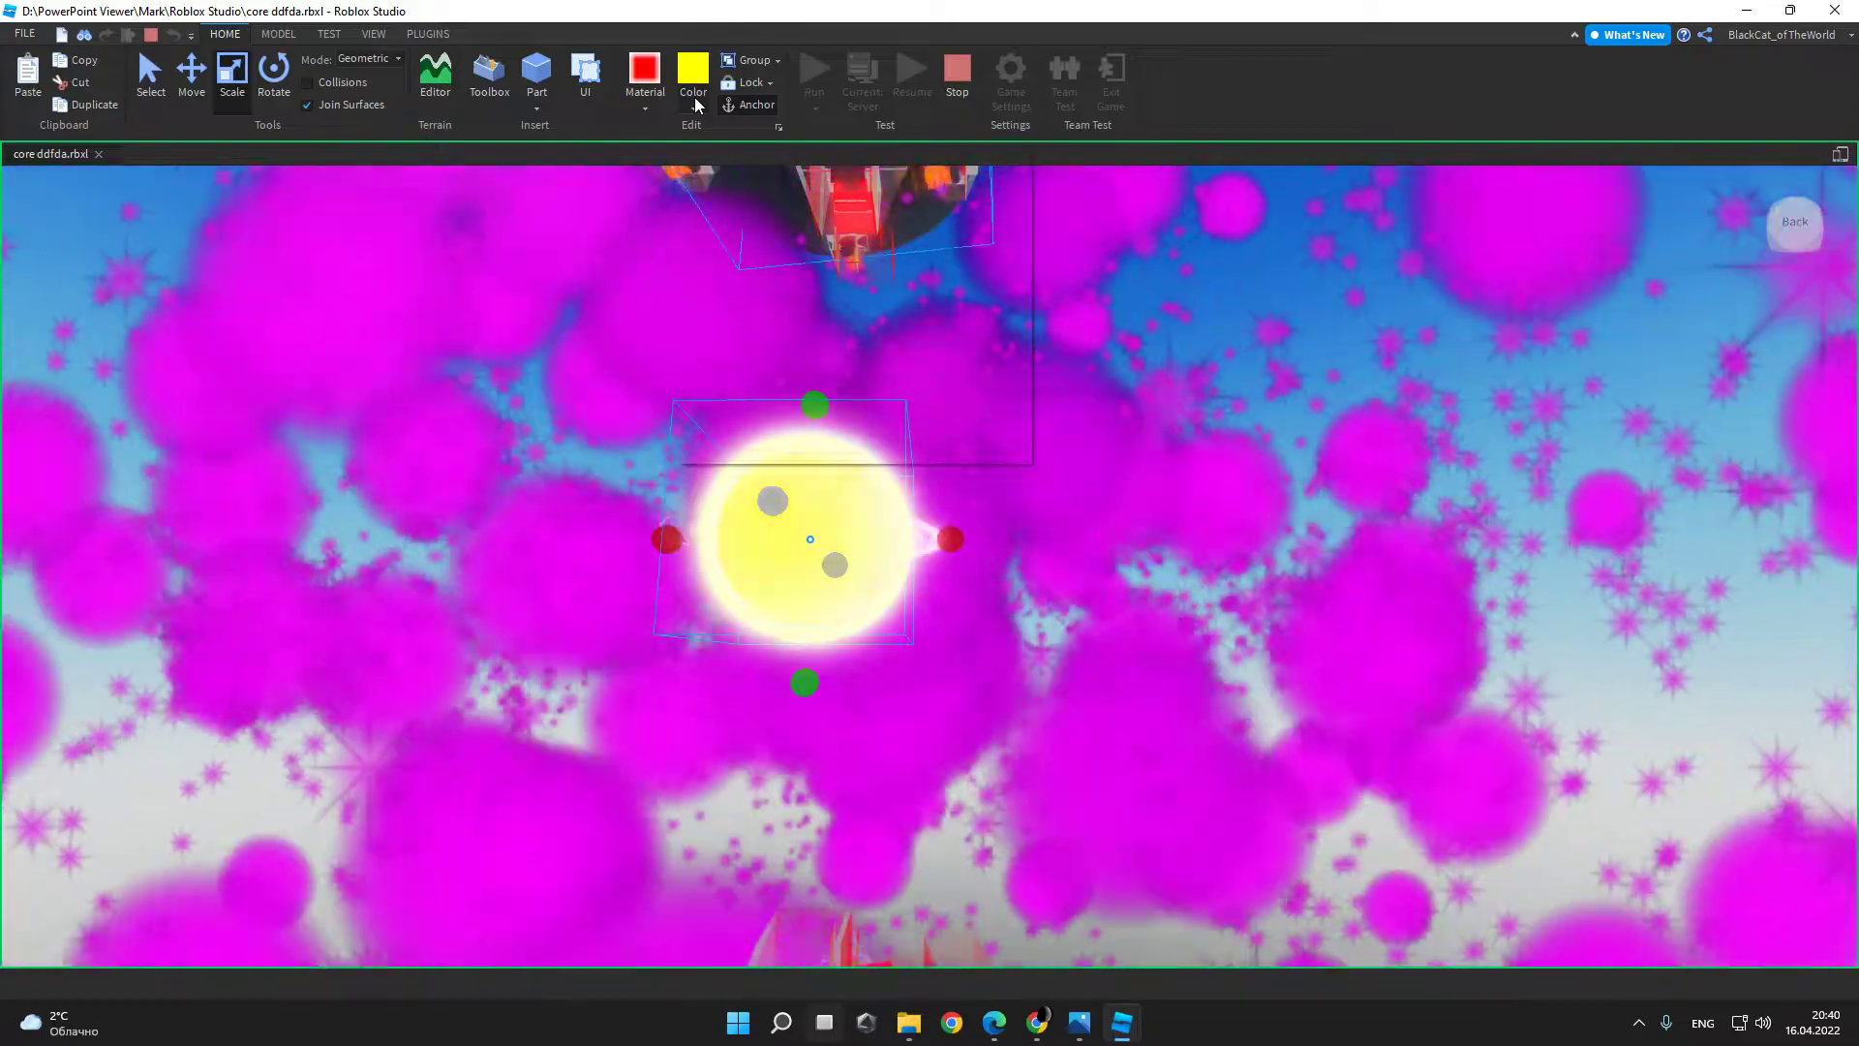
left_click(693, 104)
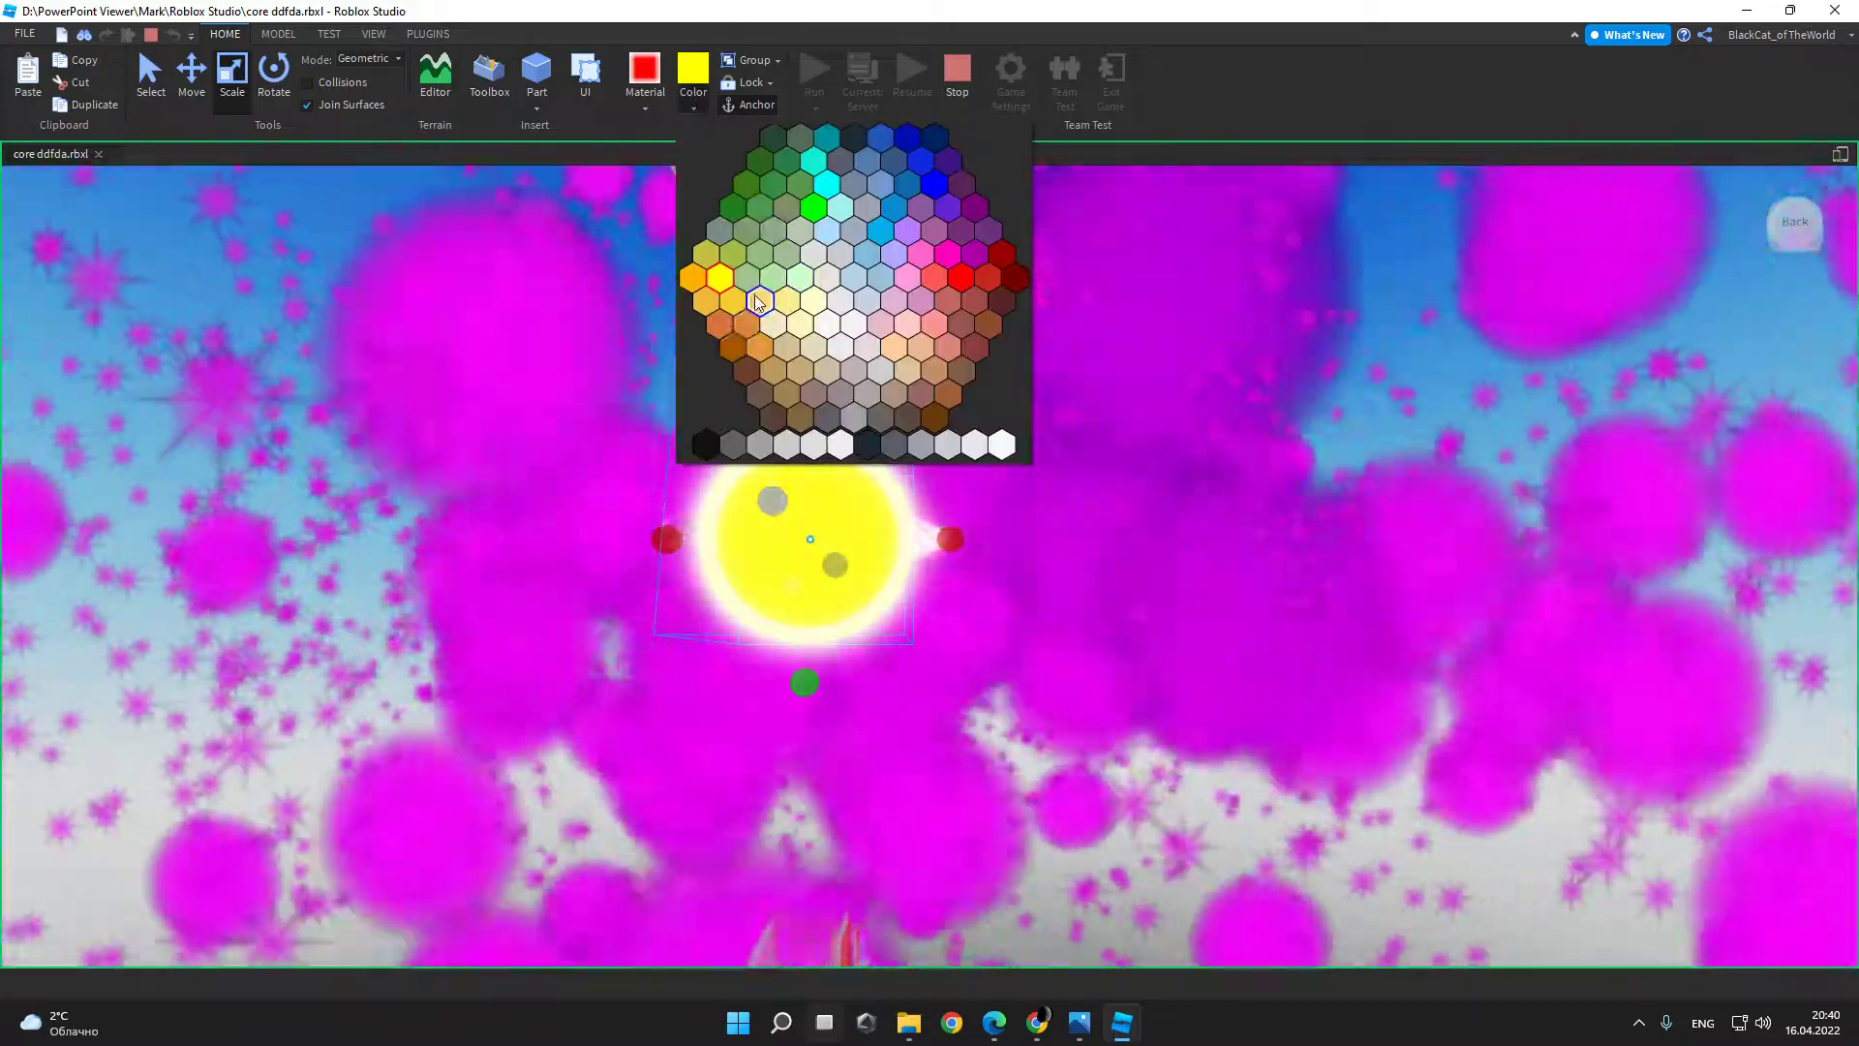
left_click(786, 324)
left_click(1170, 514)
Step: Examine the recolored core up close, then the overhead display, the room's exit door and the whole reactor
scroll(899, 671, "up", 5)
left_click(898, 671)
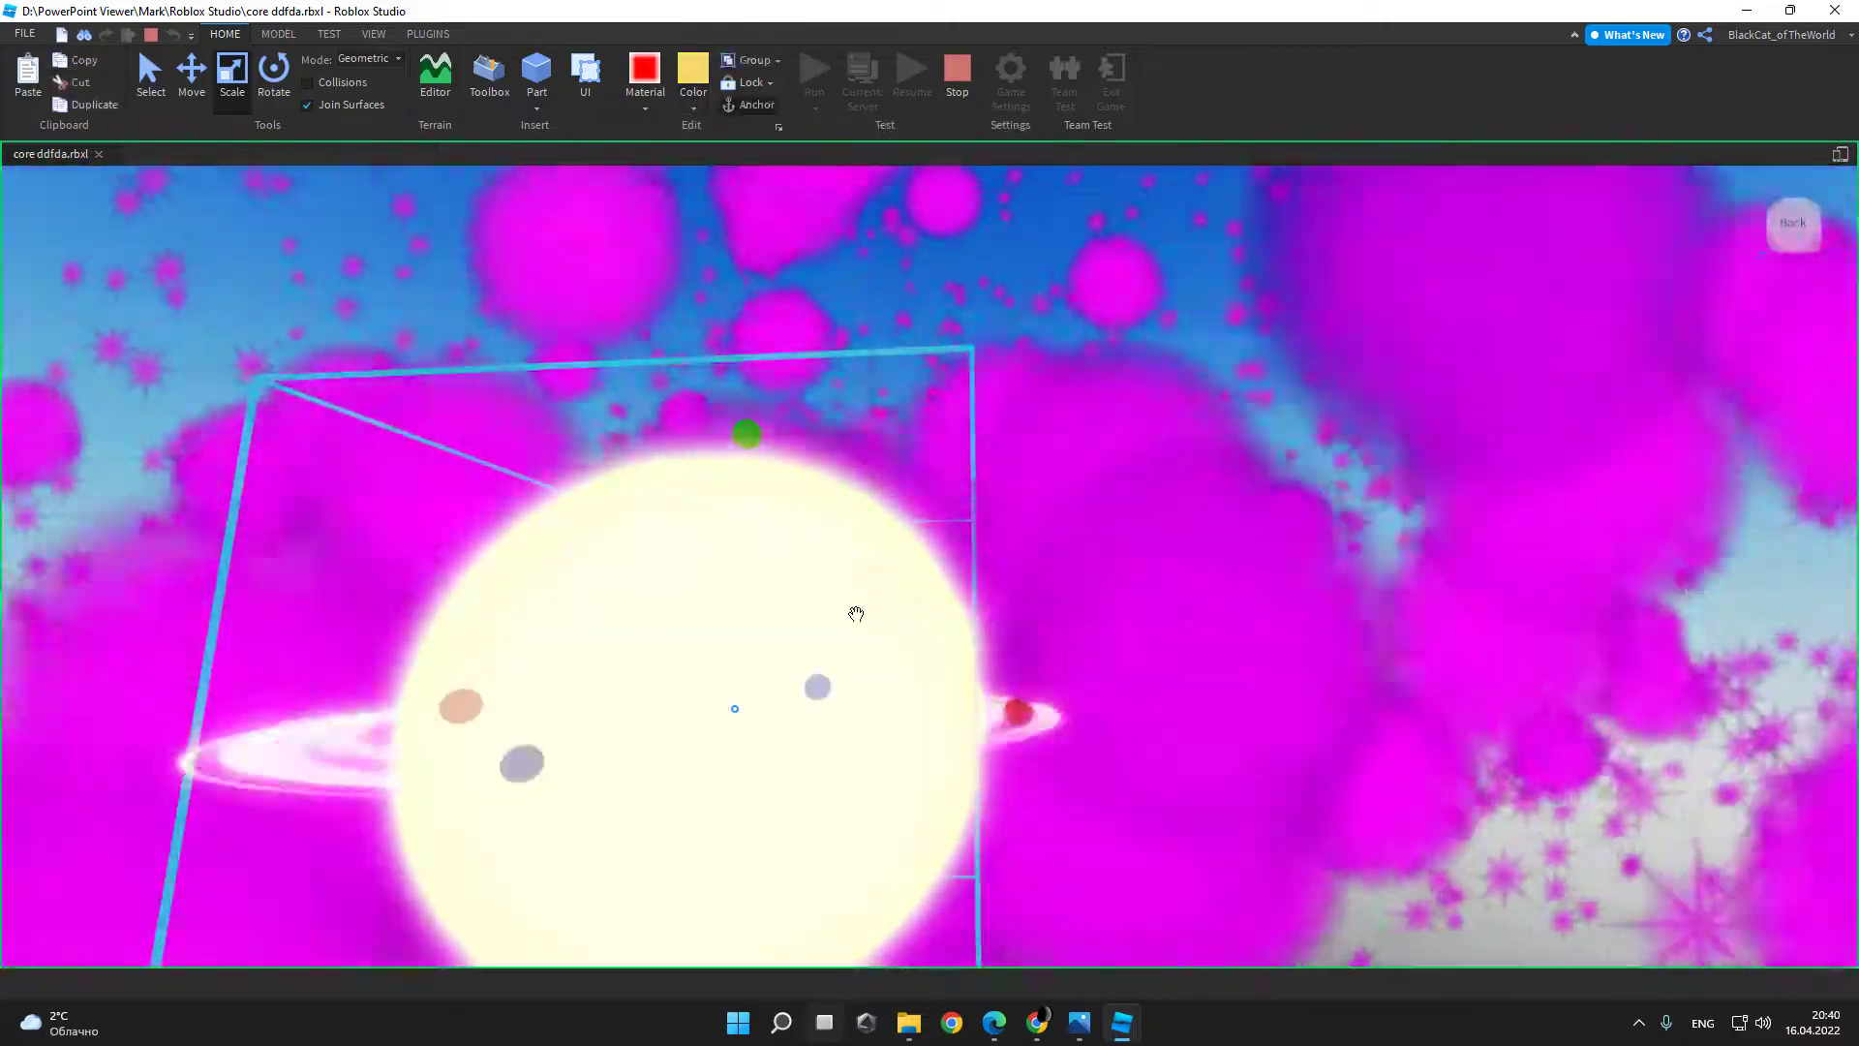
scroll(844, 772, "down", 5)
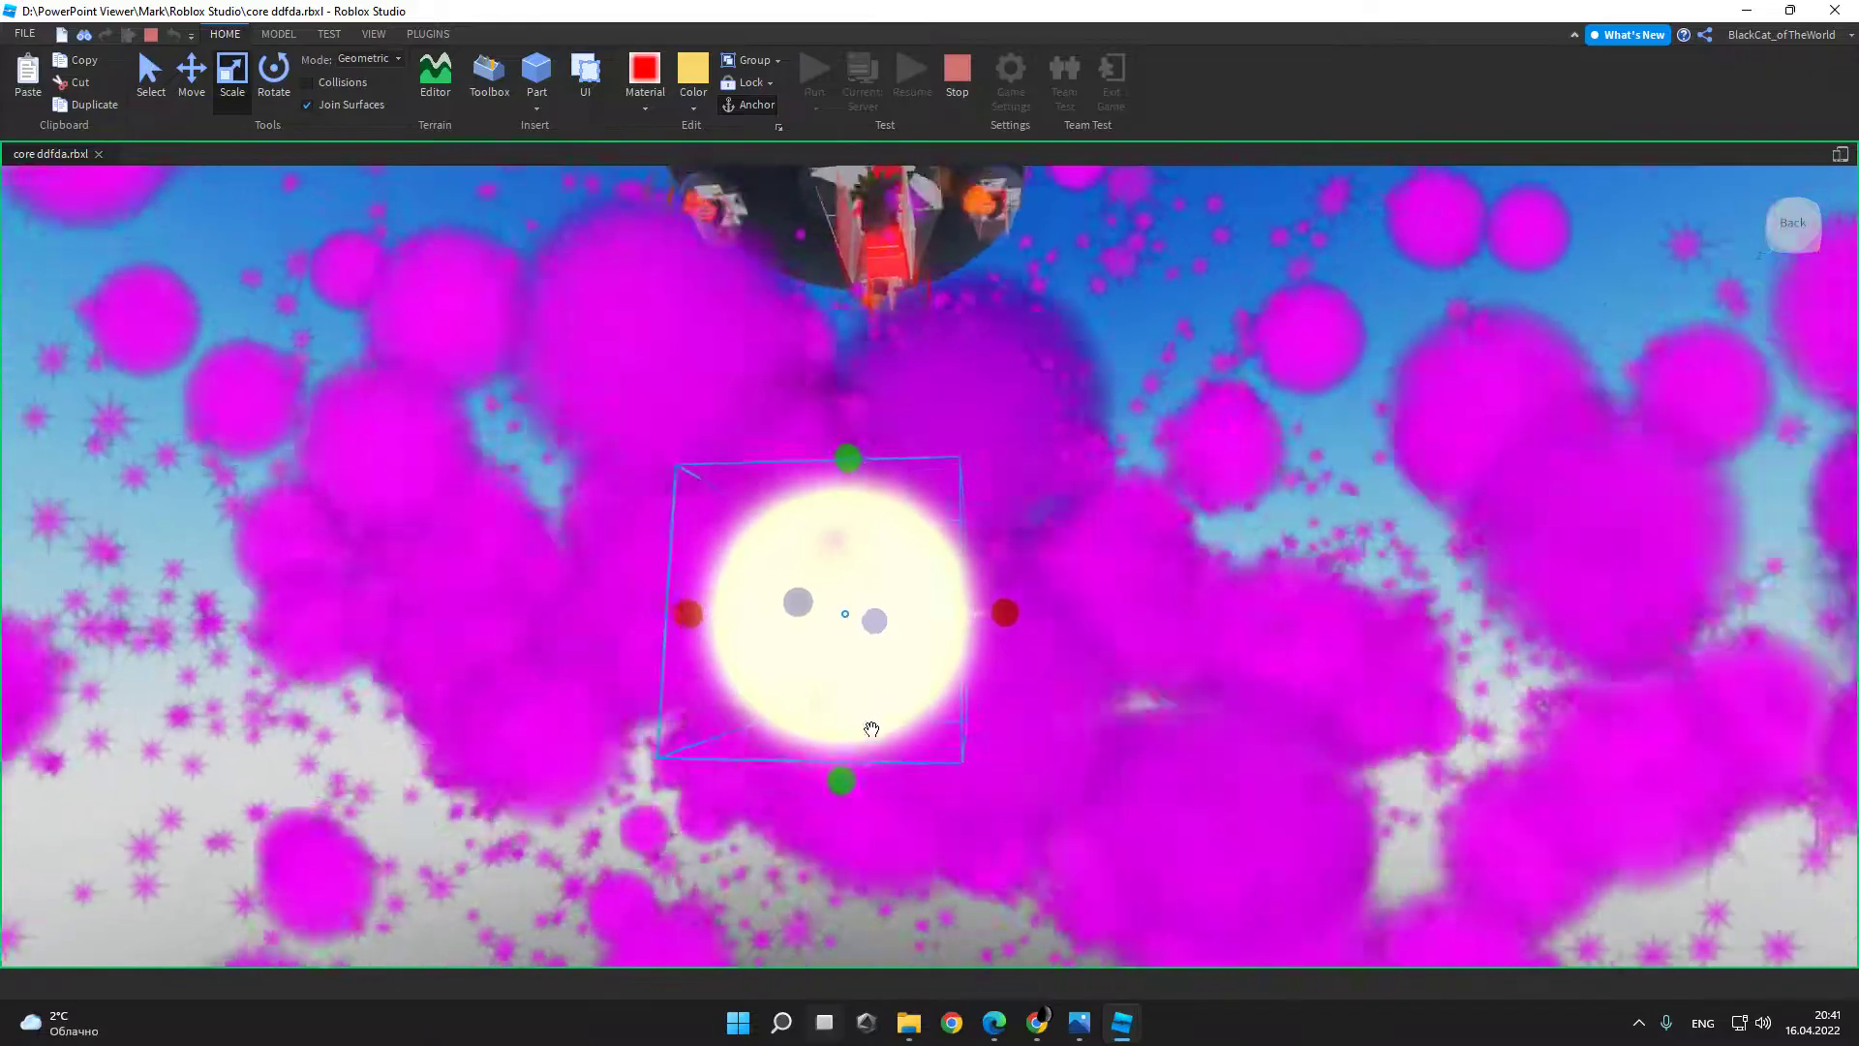
right_click_drag(843, 772, 846, 782)
middle_click_drag(1195, 542, 828, 768)
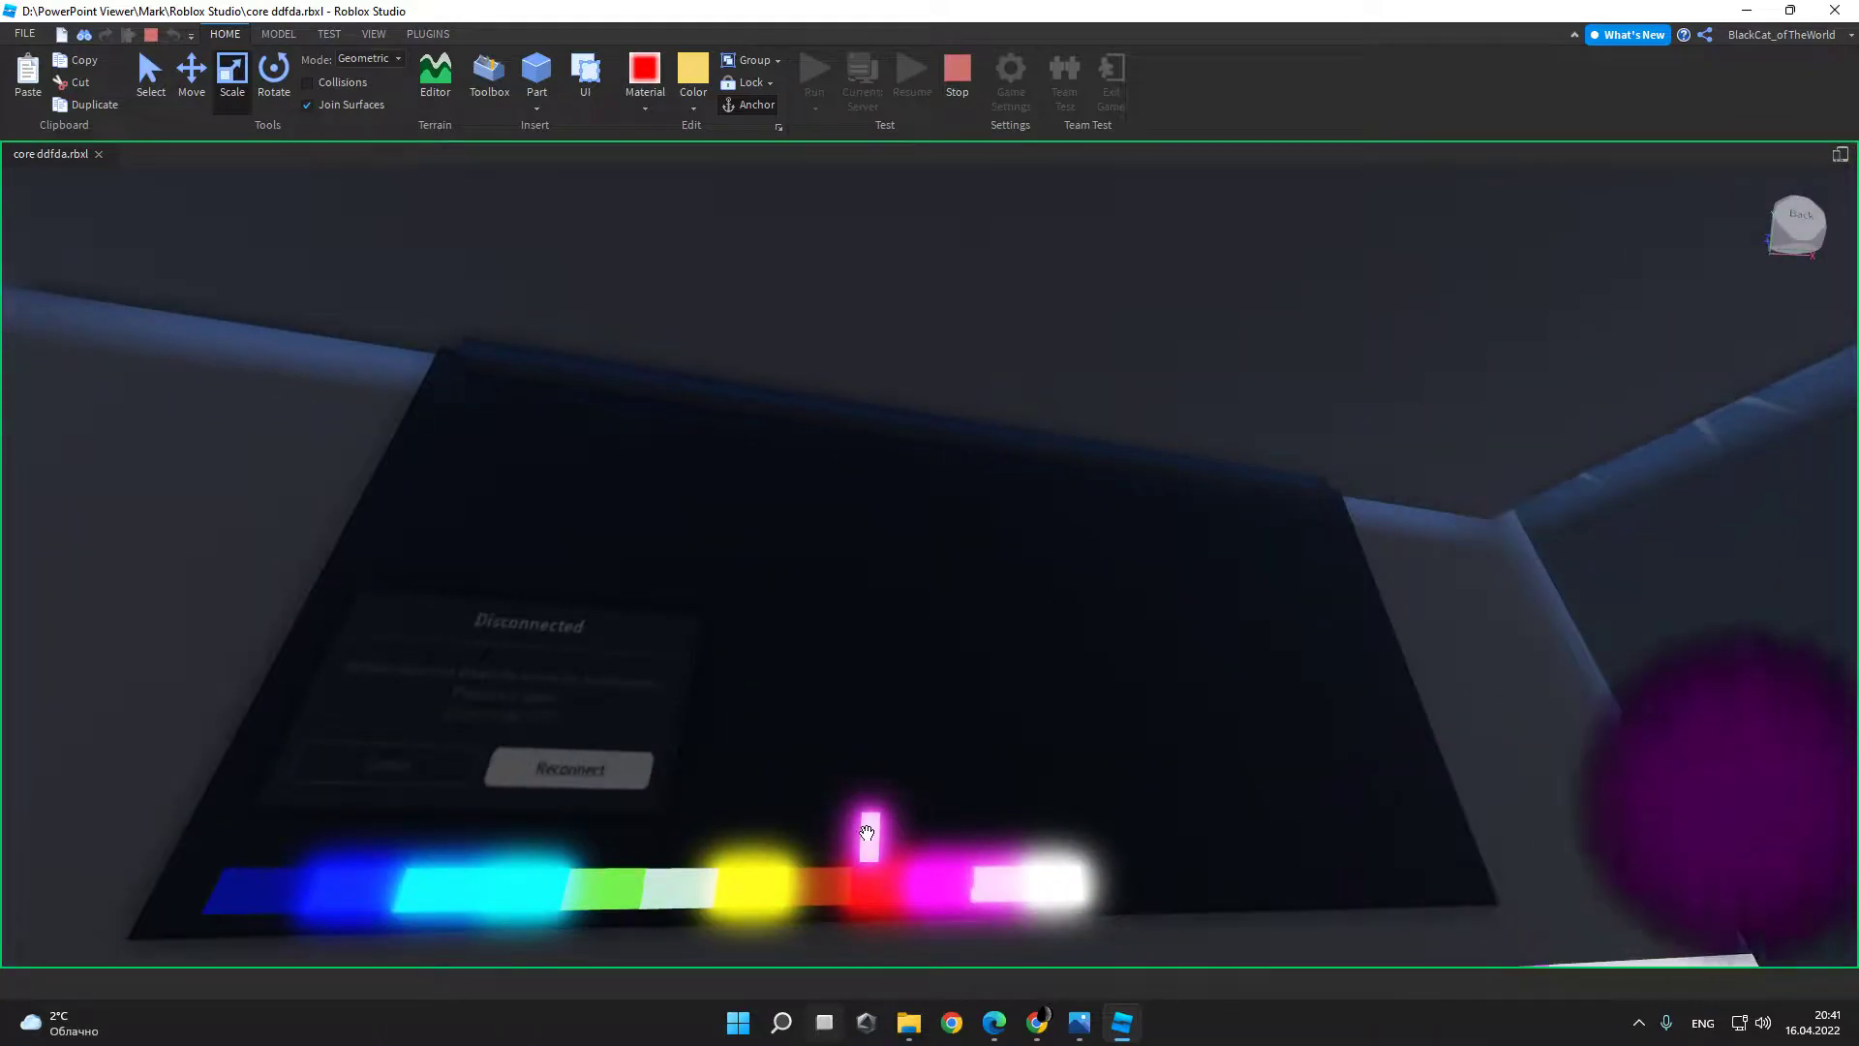
middle_click_drag(886, 833, 802, 608)
middle_click_drag(1031, 617, 1071, 564)
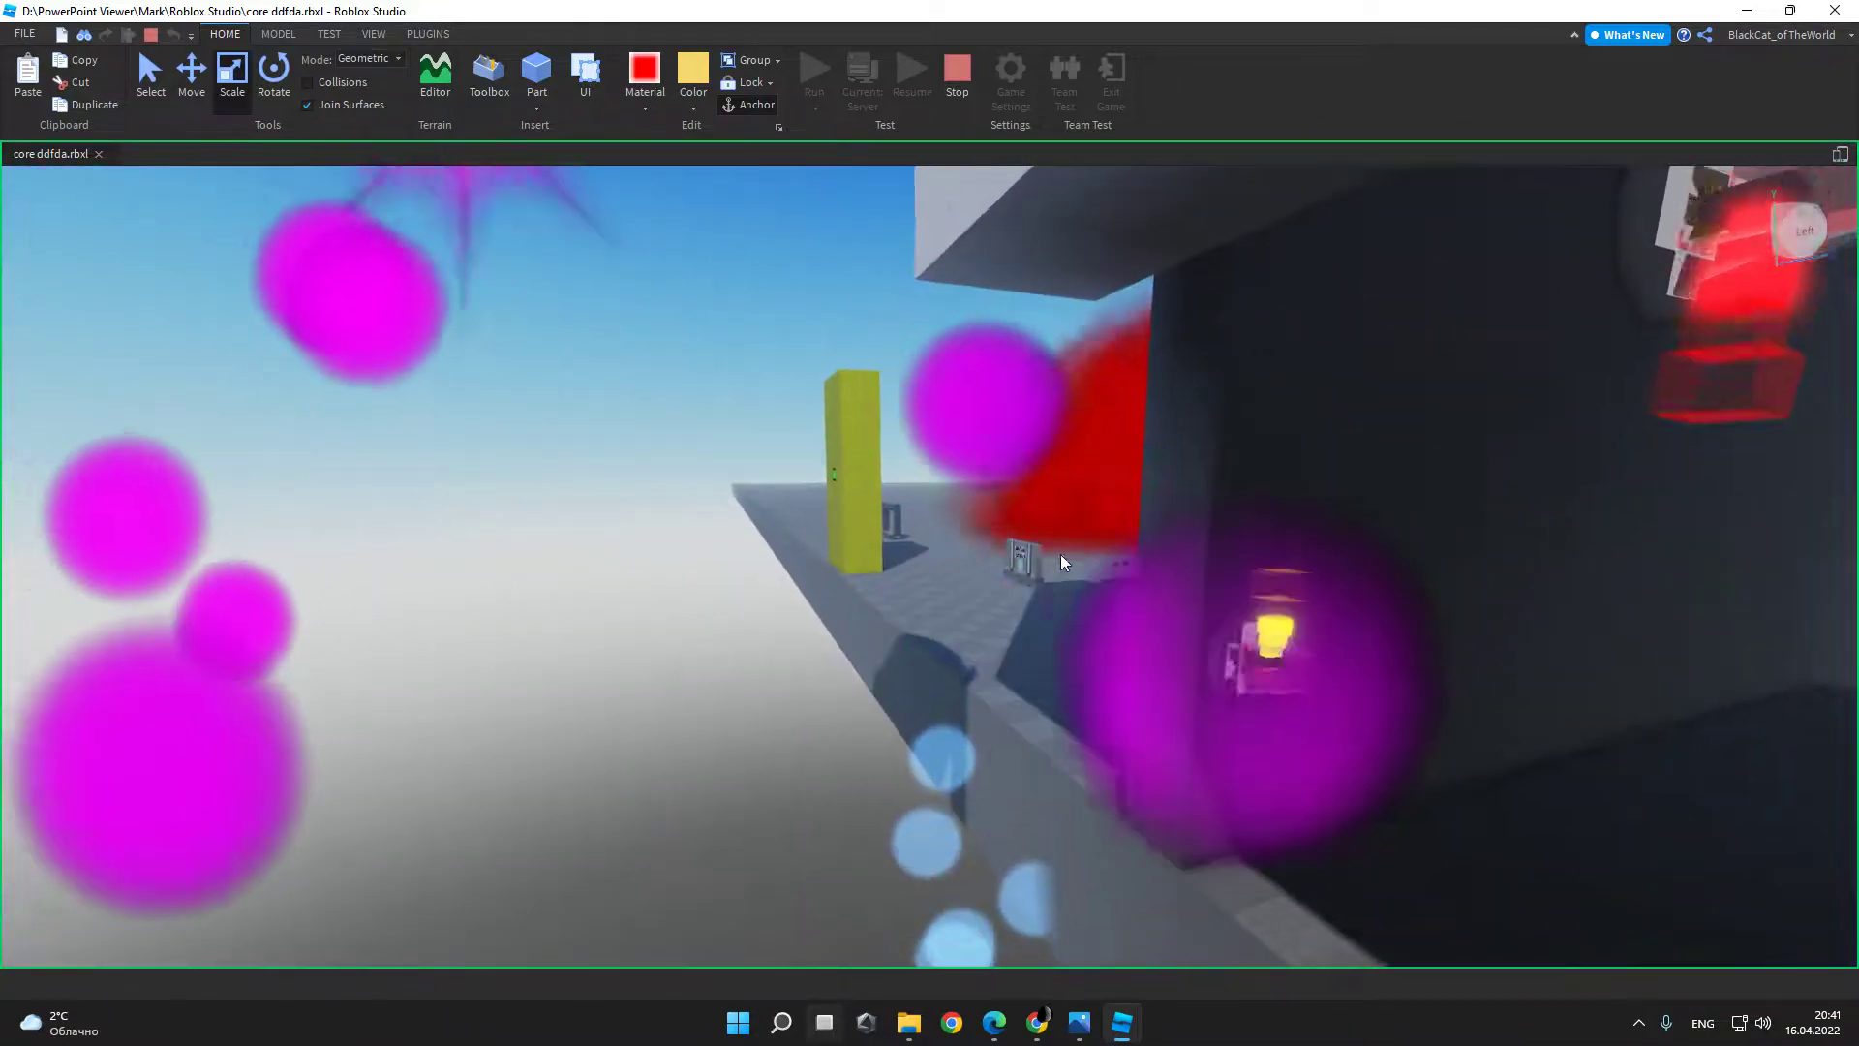
key("f")
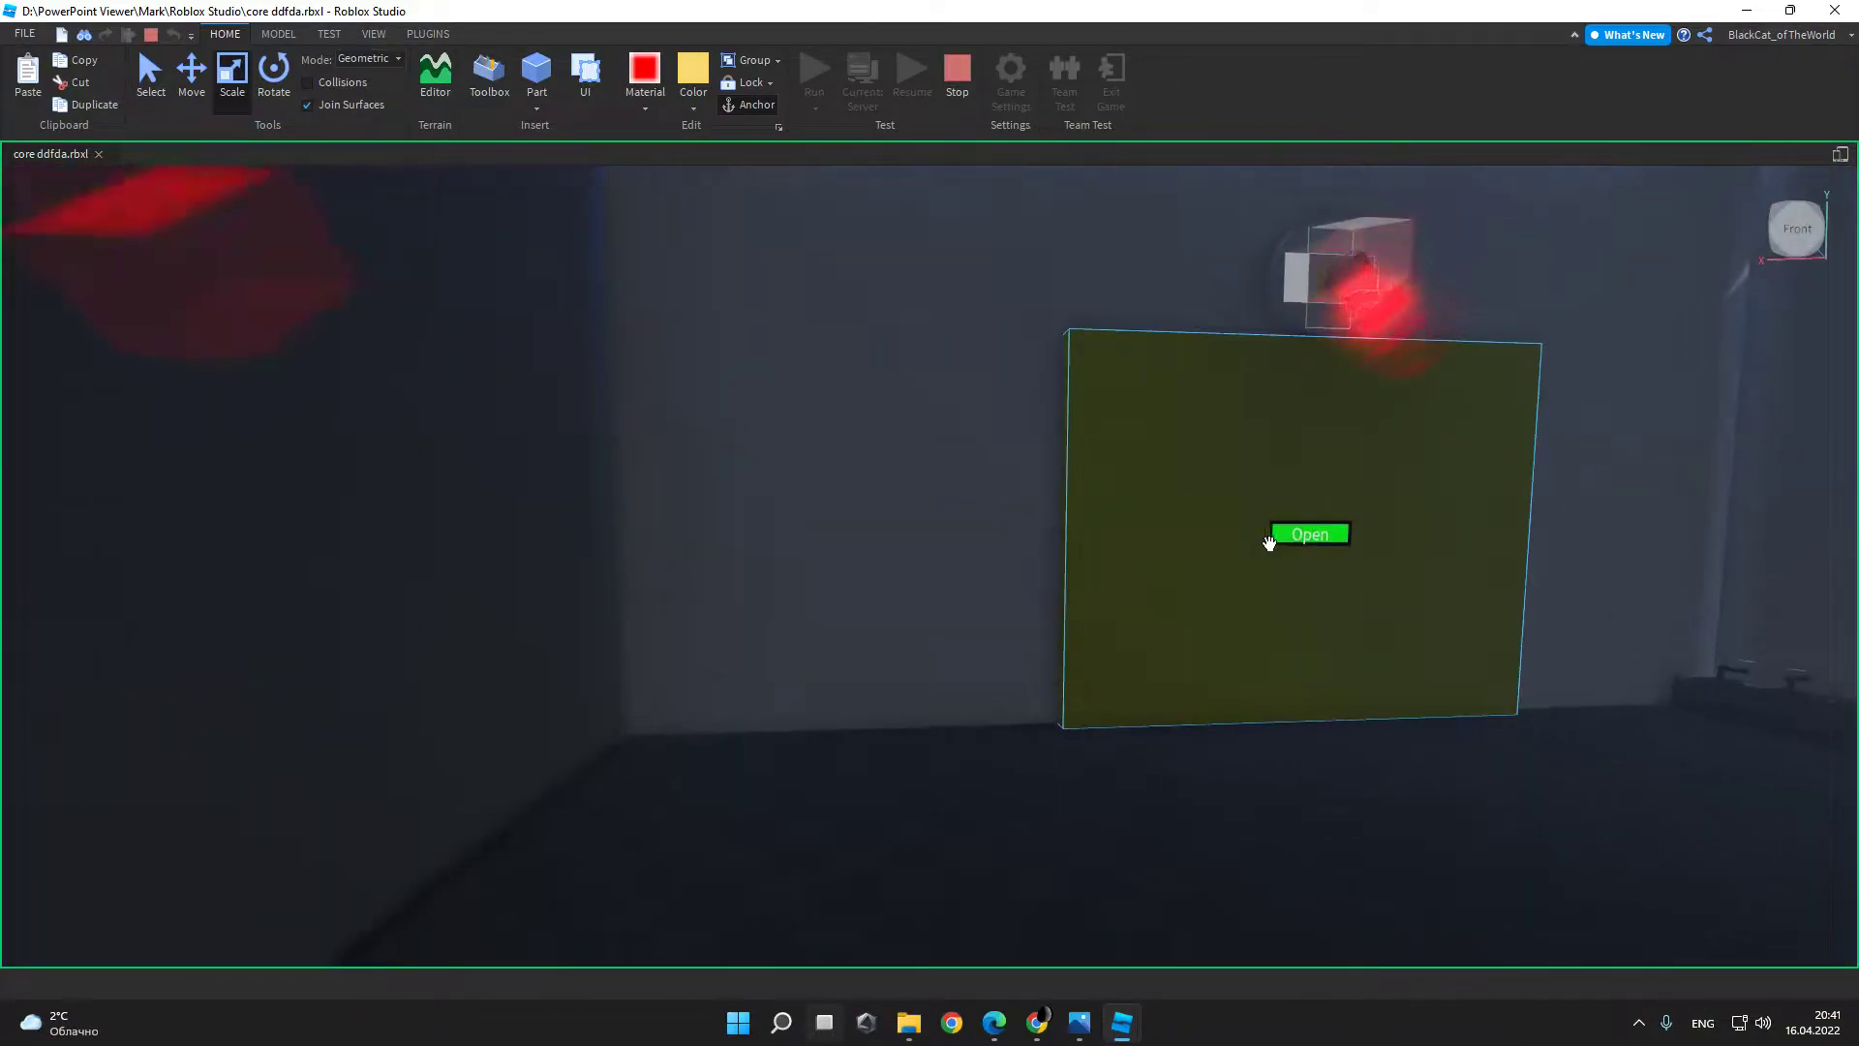
scroll(1257, 683, "up", 5)
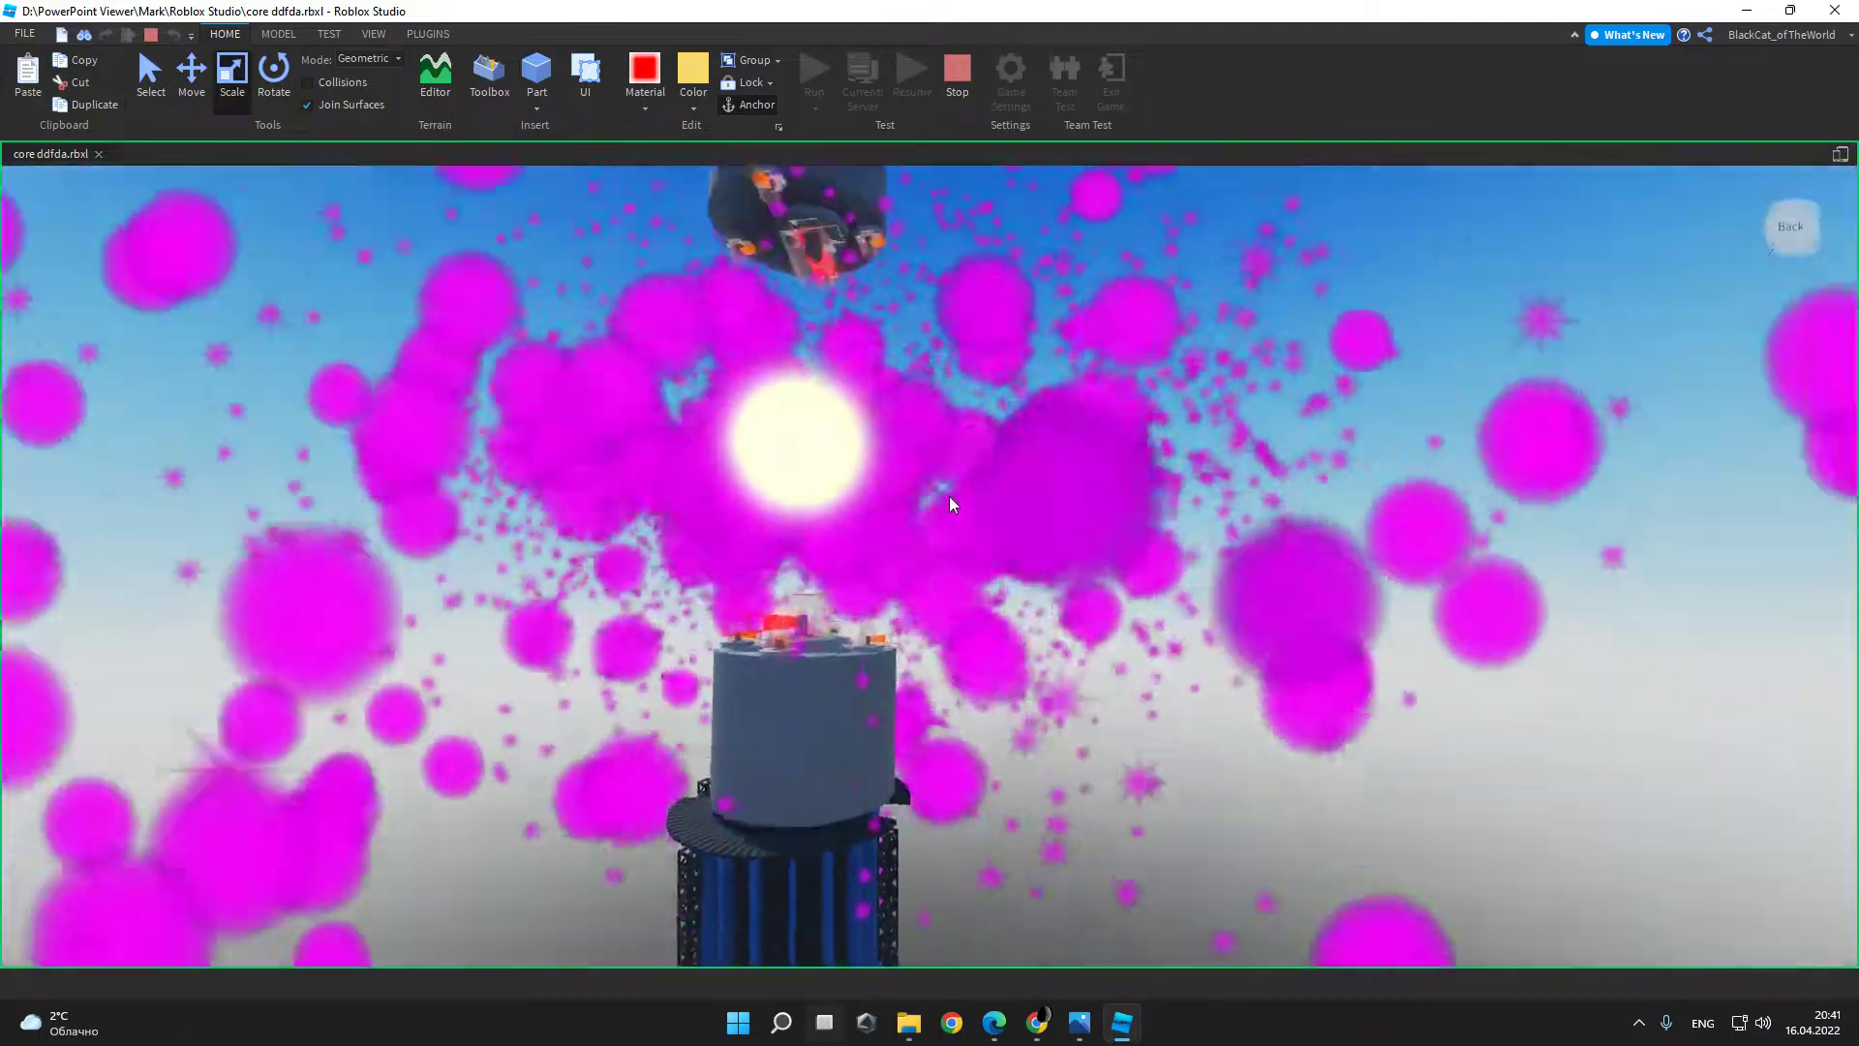
middle_click_drag(948, 503, 989, 499)
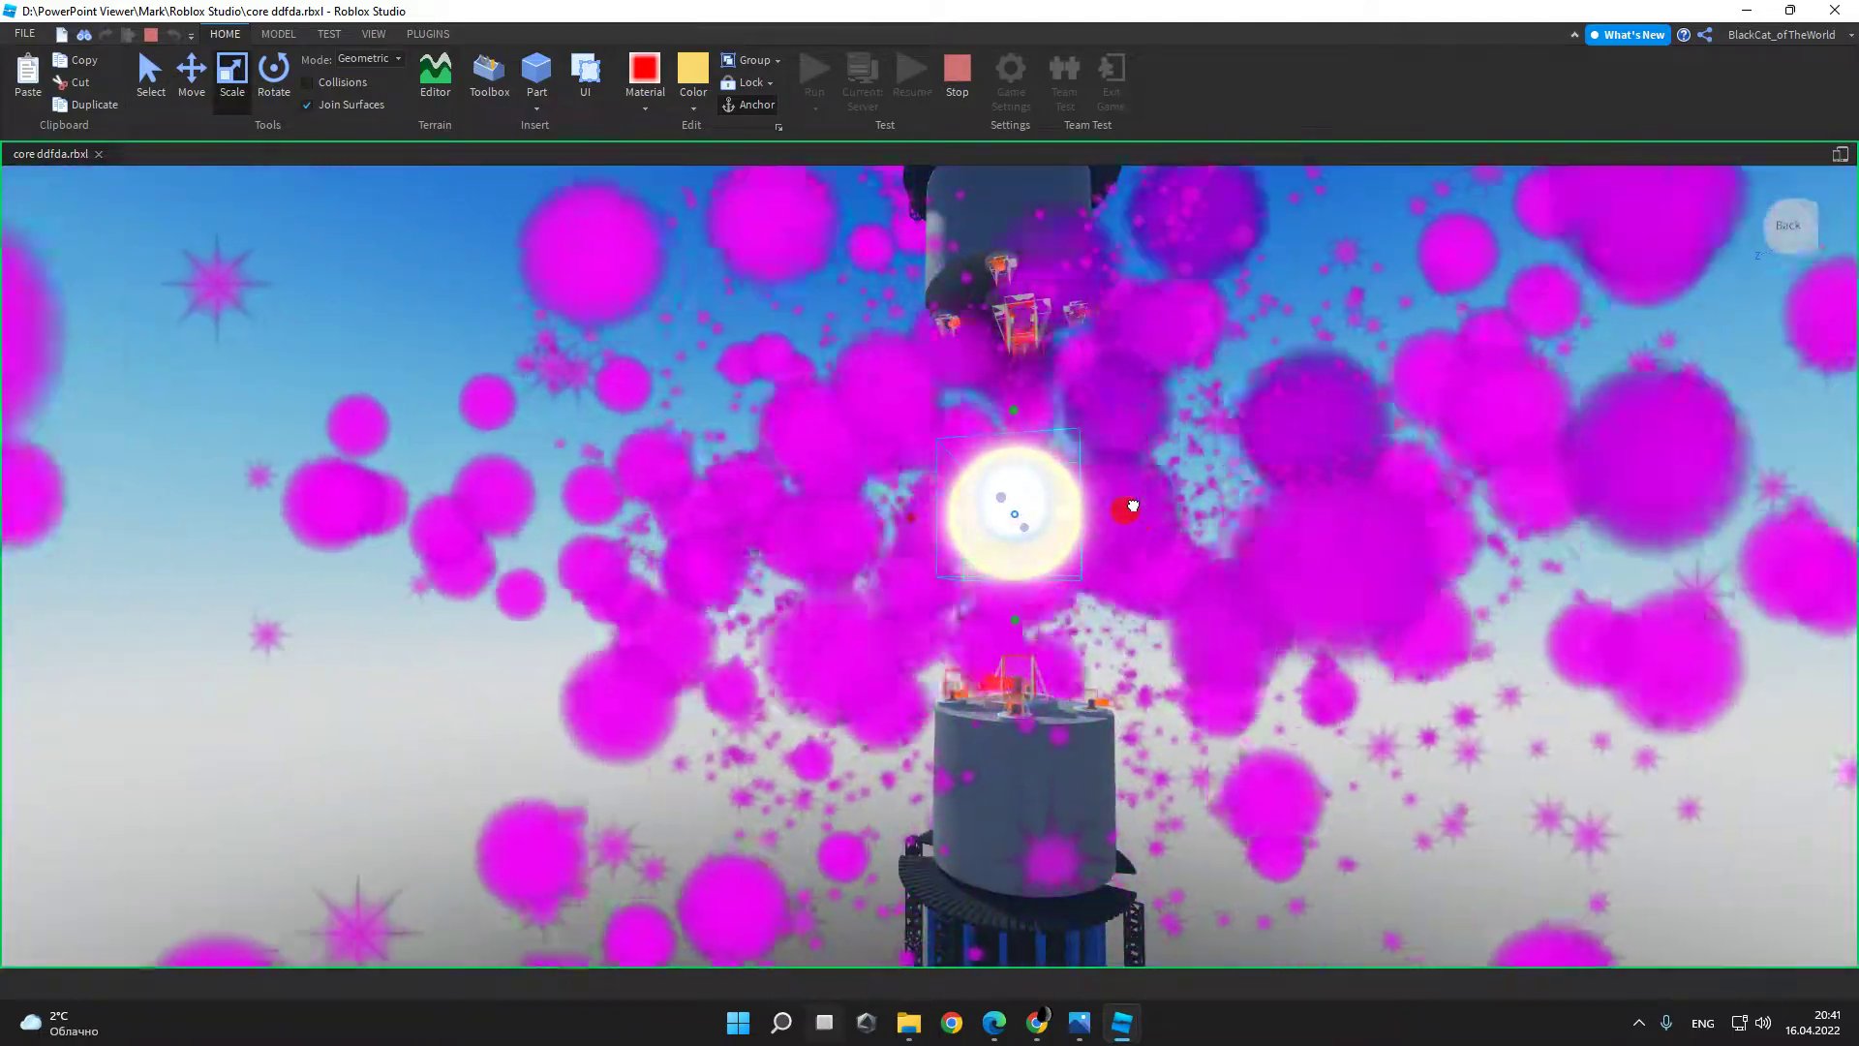
left_click(1261, 595)
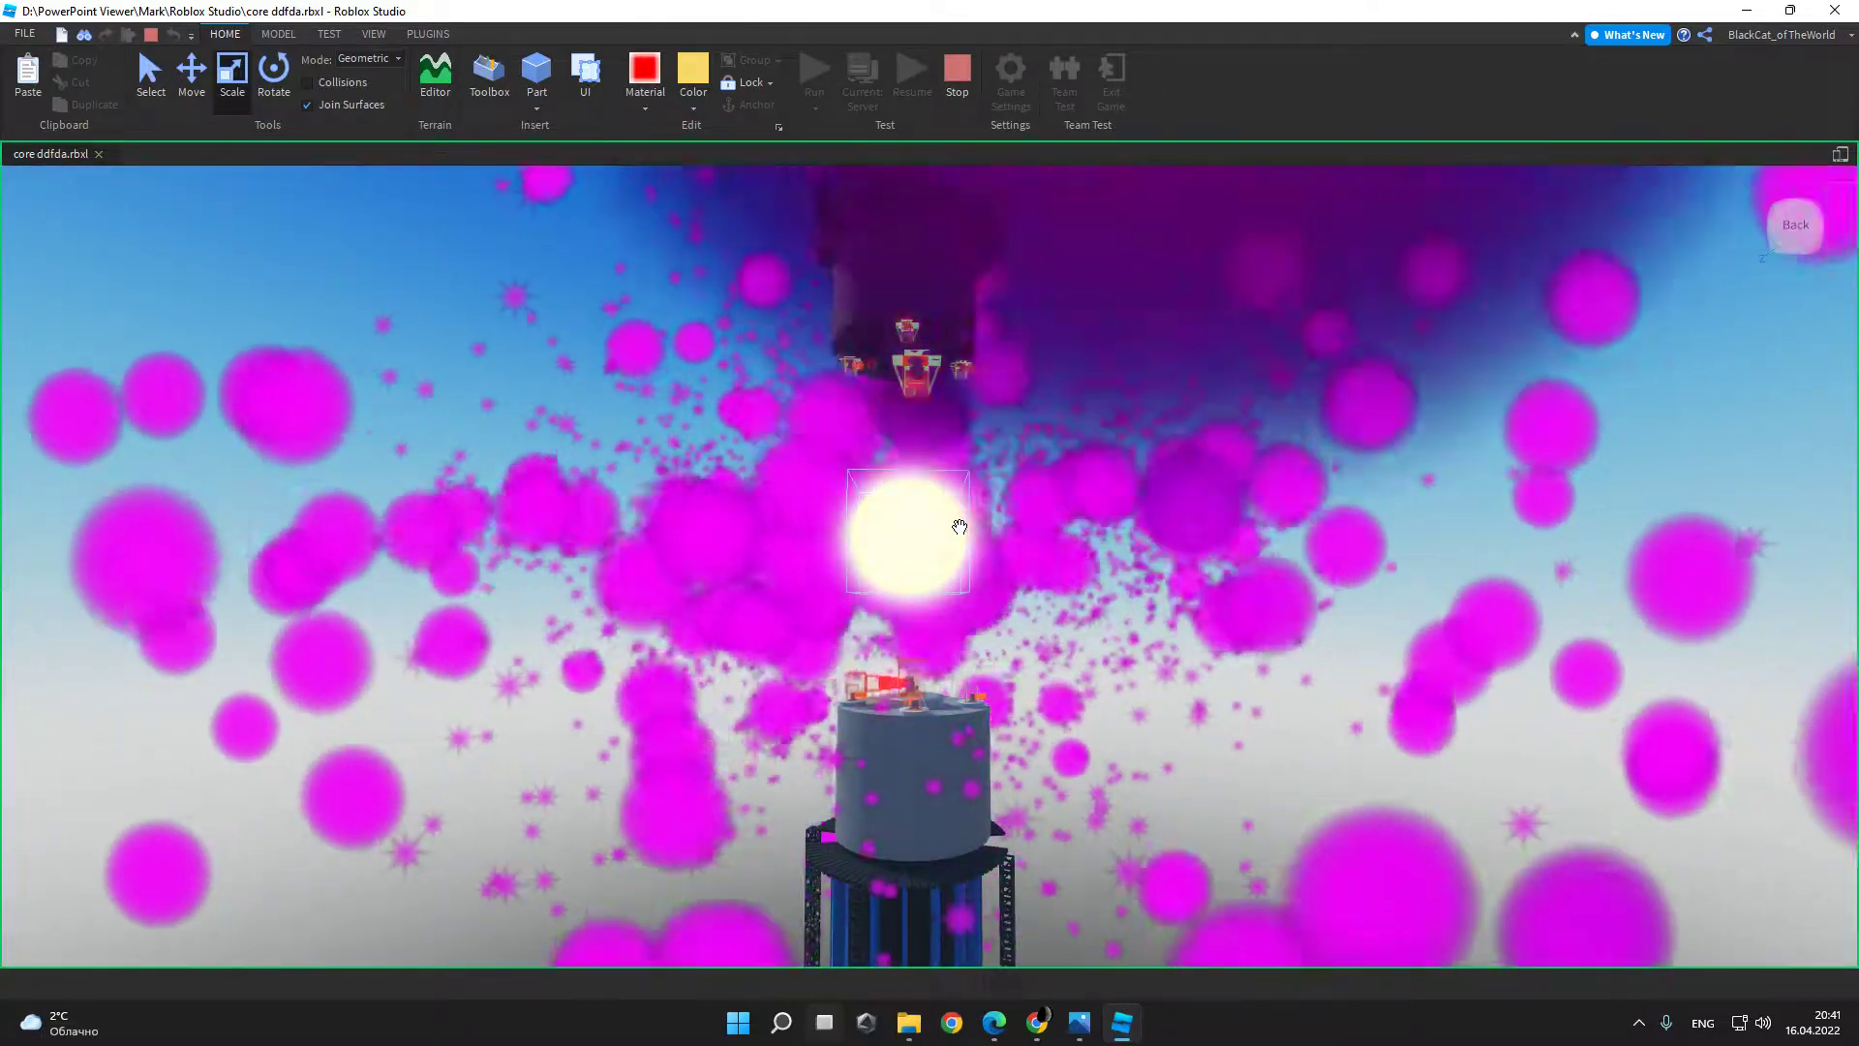
left_click(958, 527)
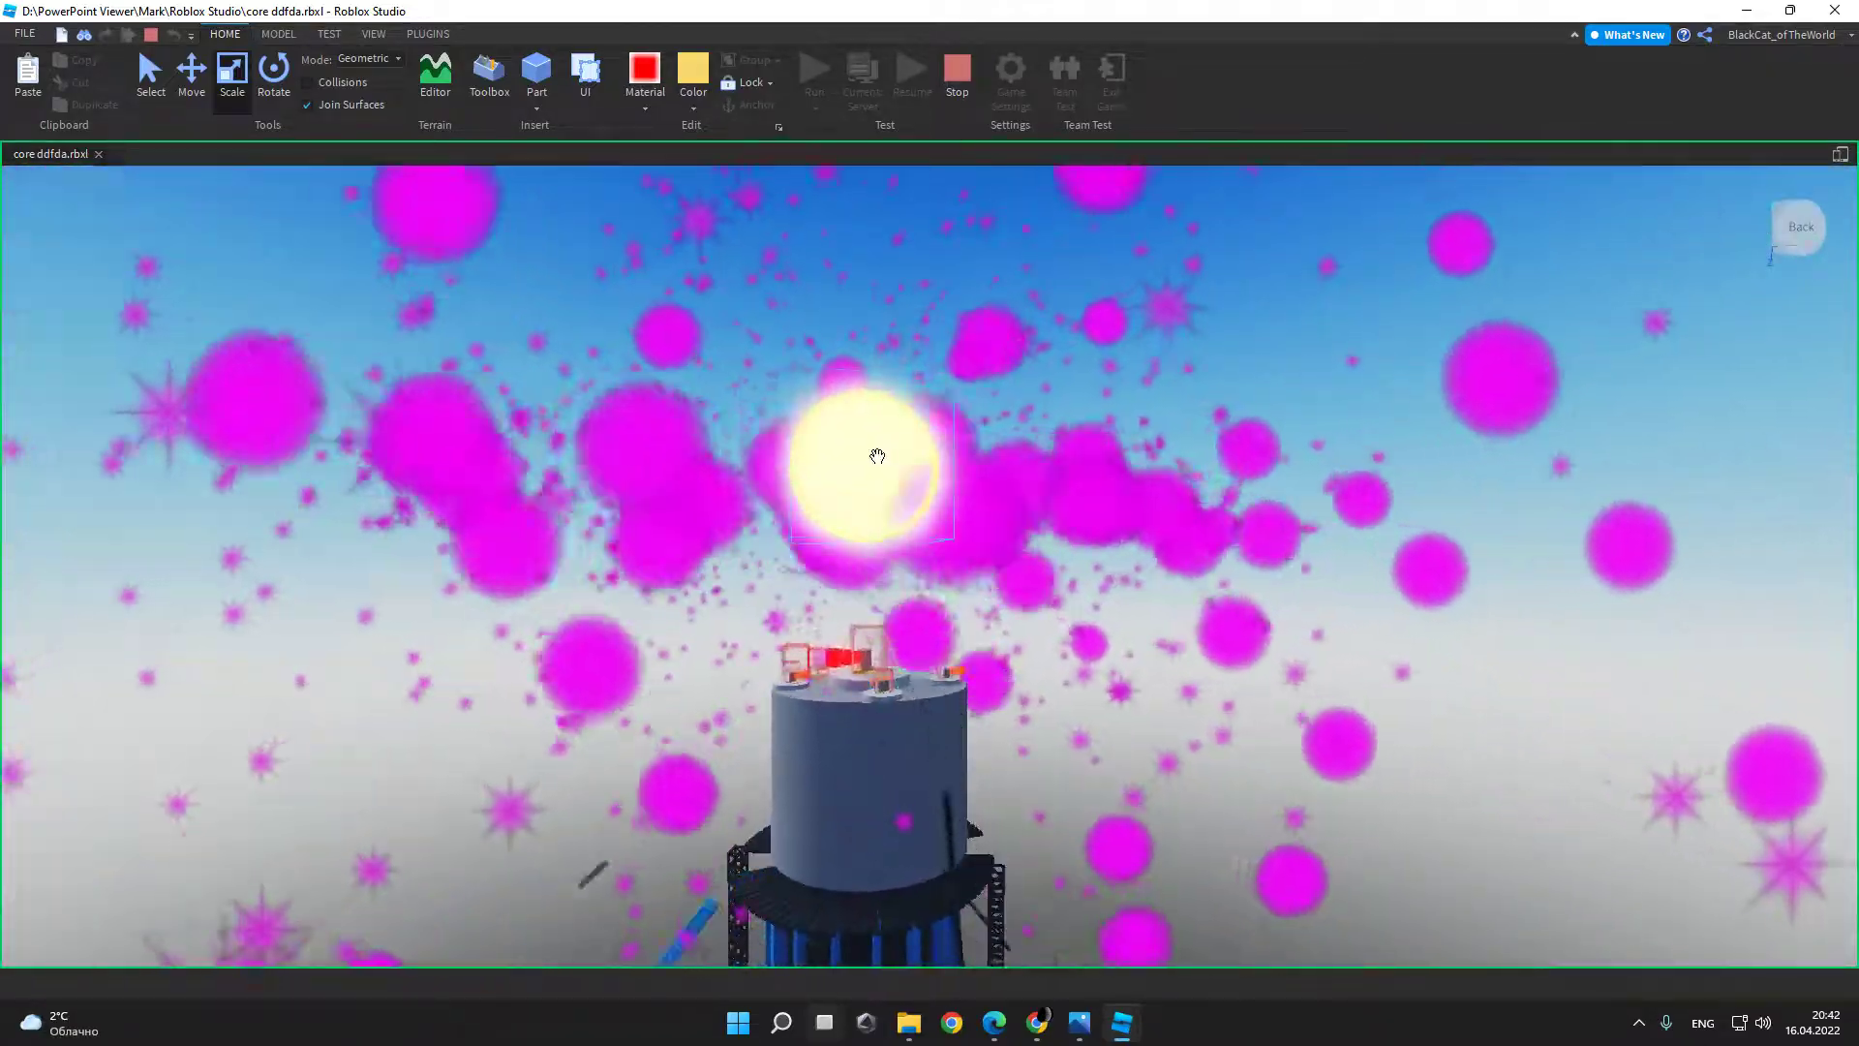
Step: Scale down the pale yellow sphere so that it sits below the white core sphere
left_click(931, 516)
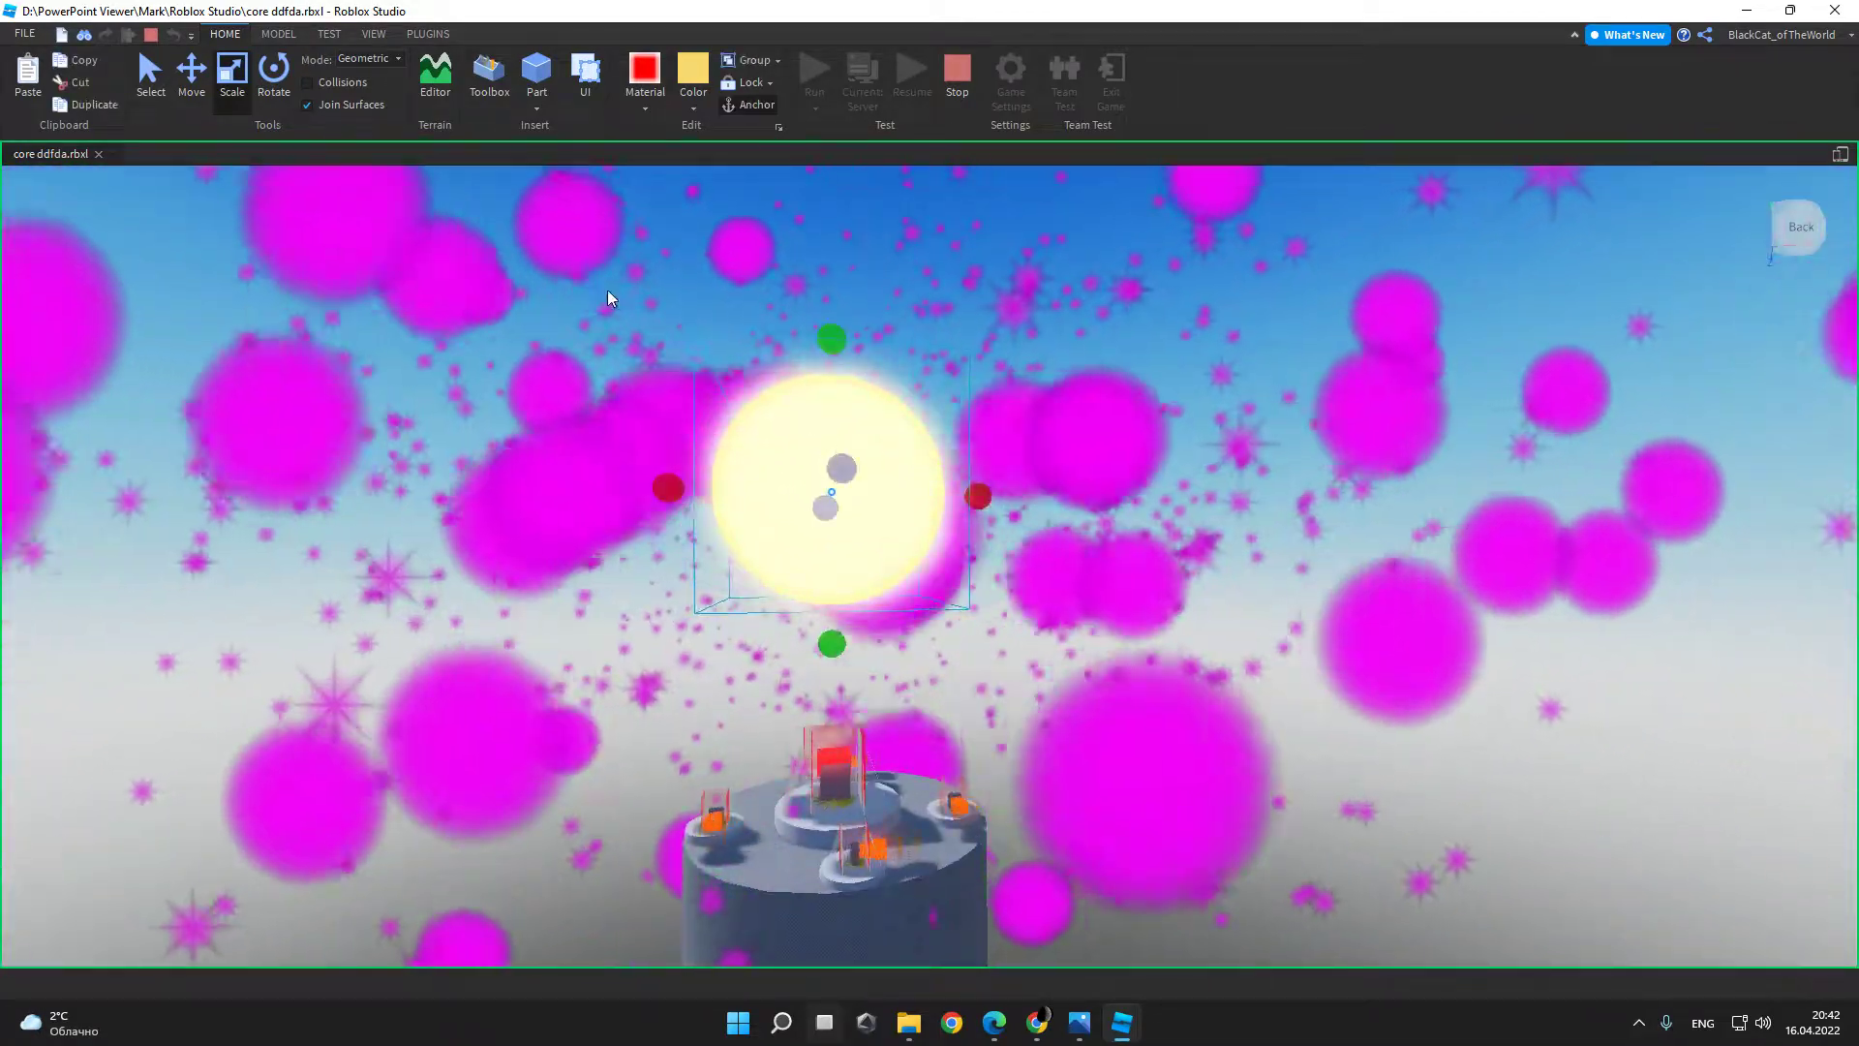
left_click(277, 86)
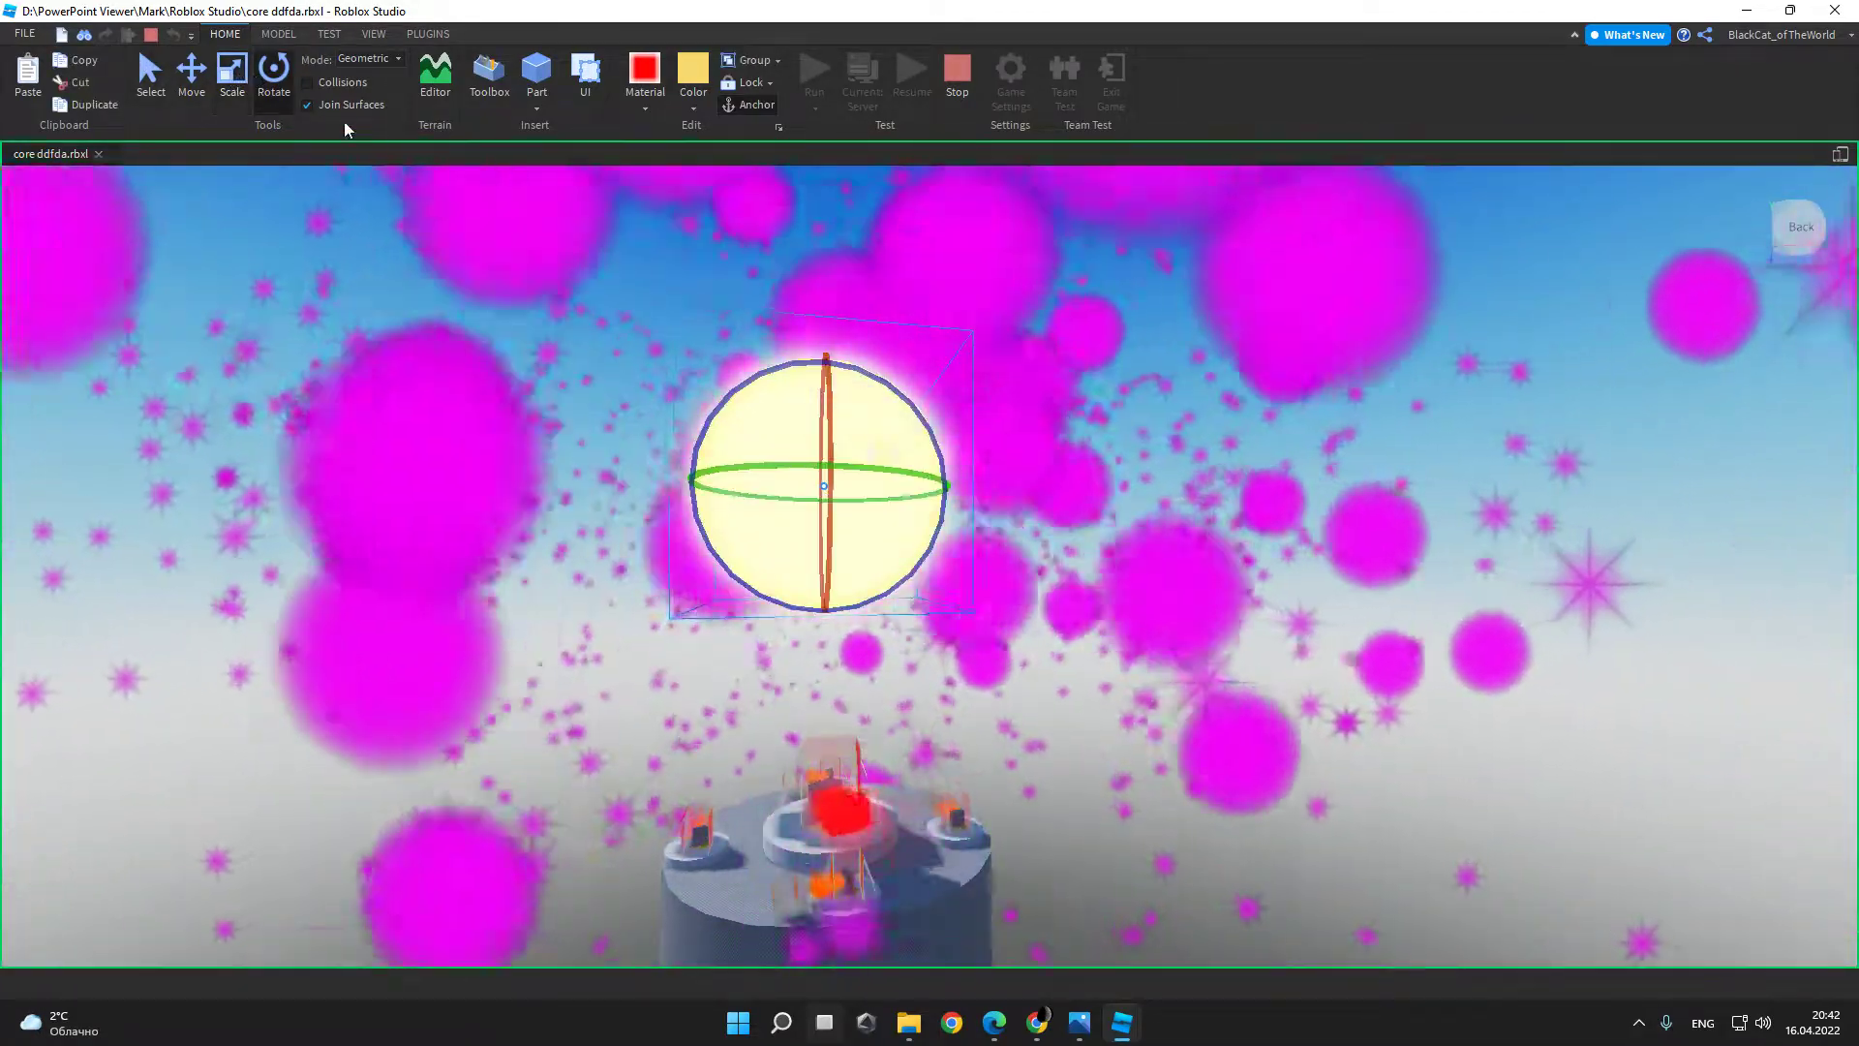
key("ctrl+3")
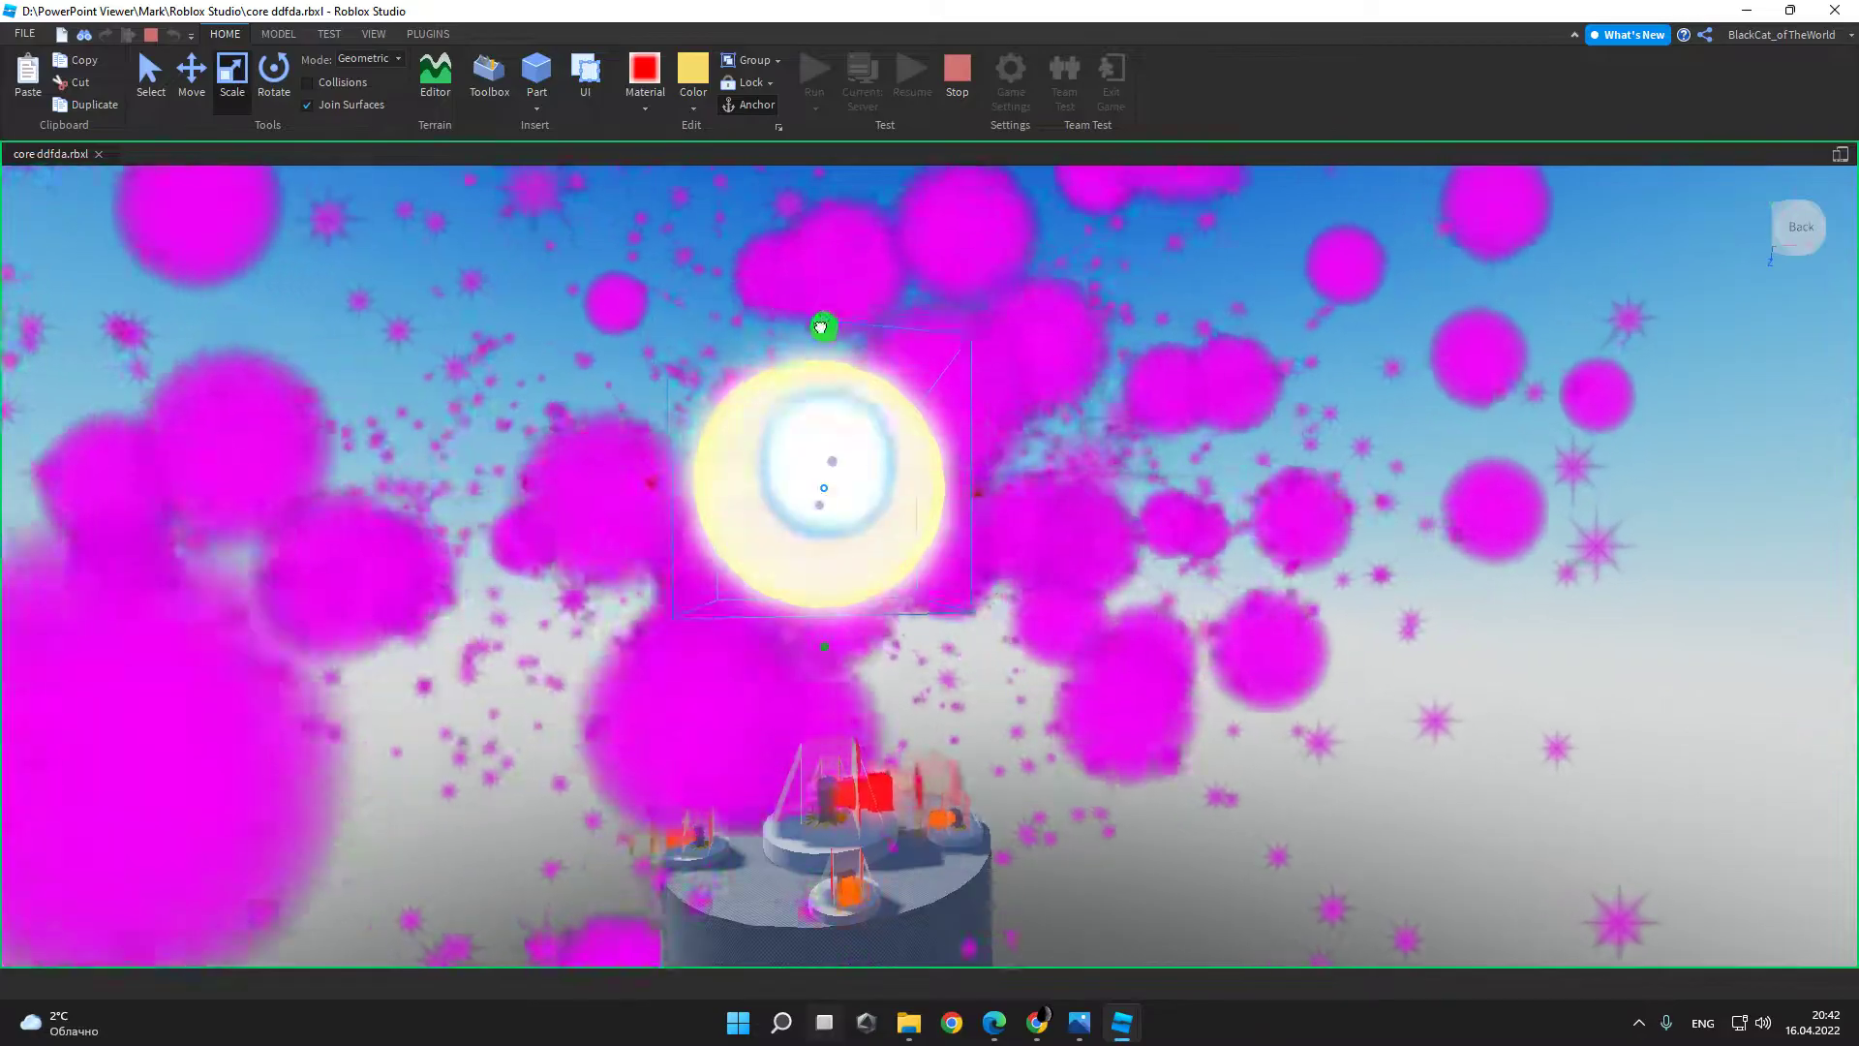
left_click_drag(824, 322, 824, 376)
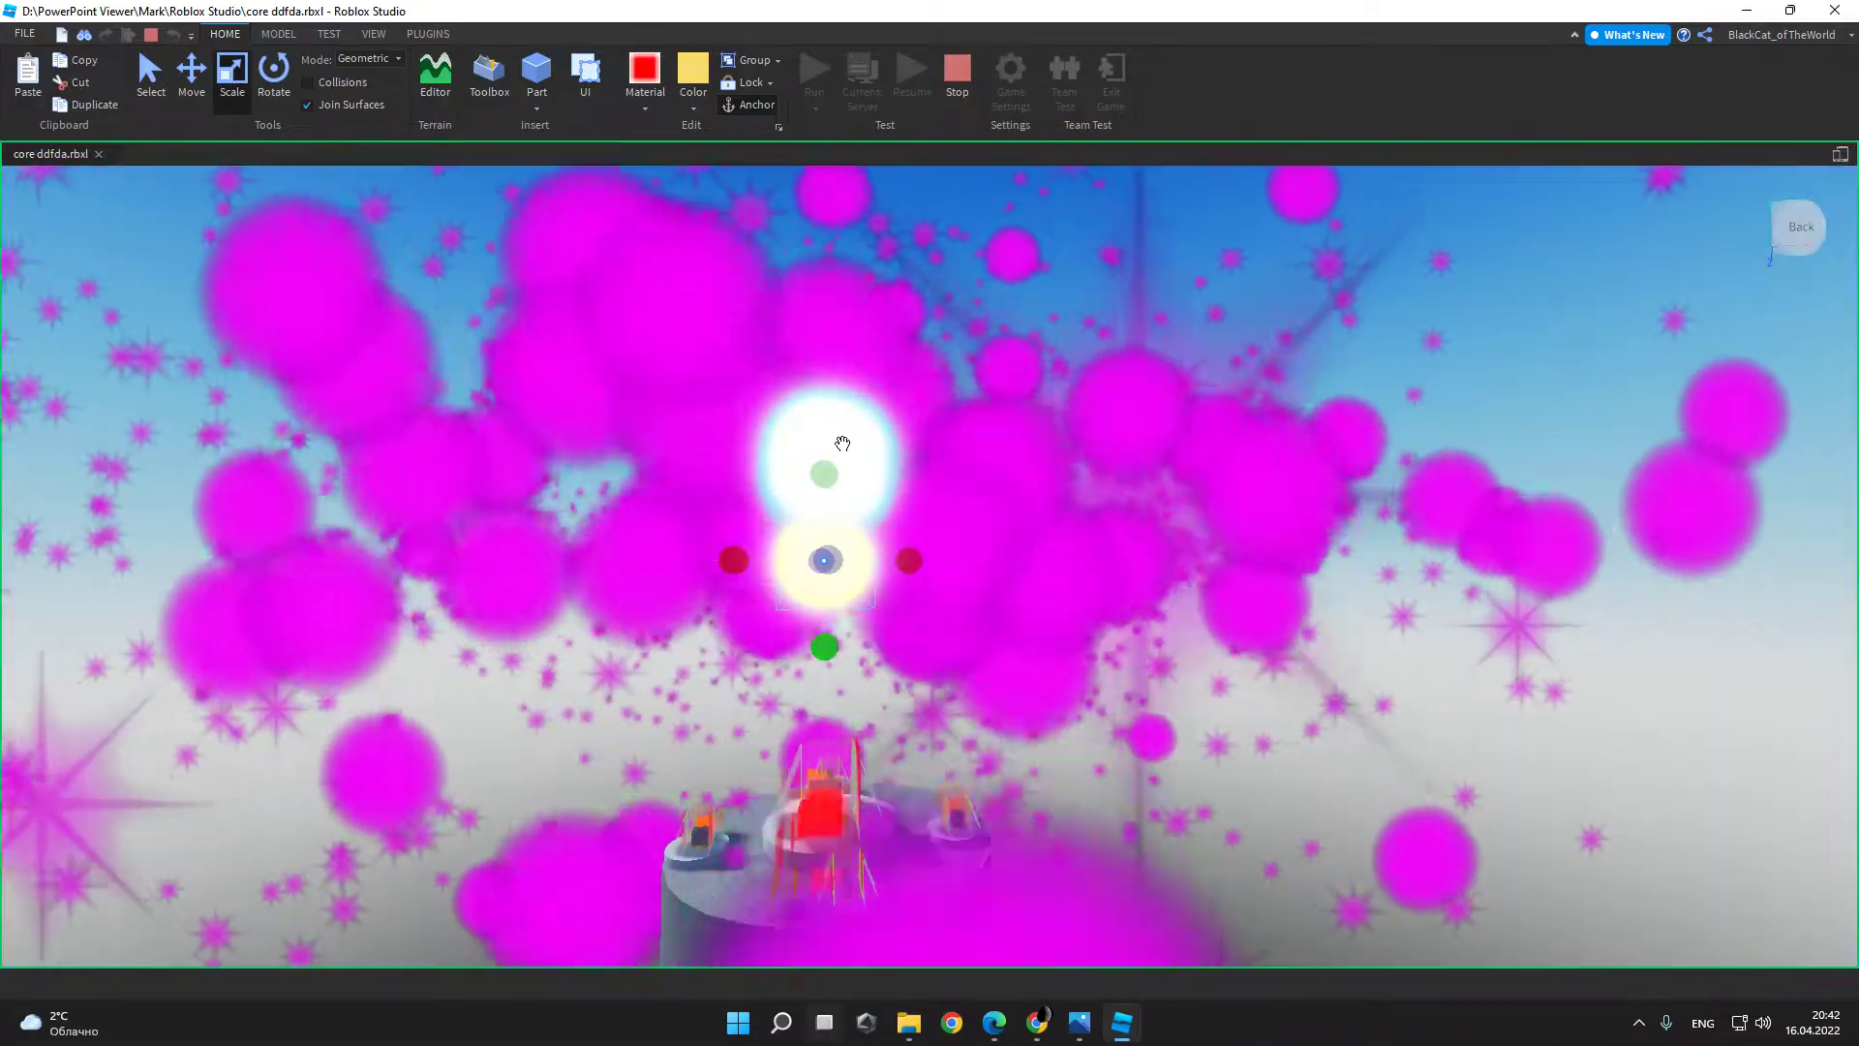
Step: Delete the white core sphere above the small pale yellow sphere
left_click_drag(843, 440, 853, 387)
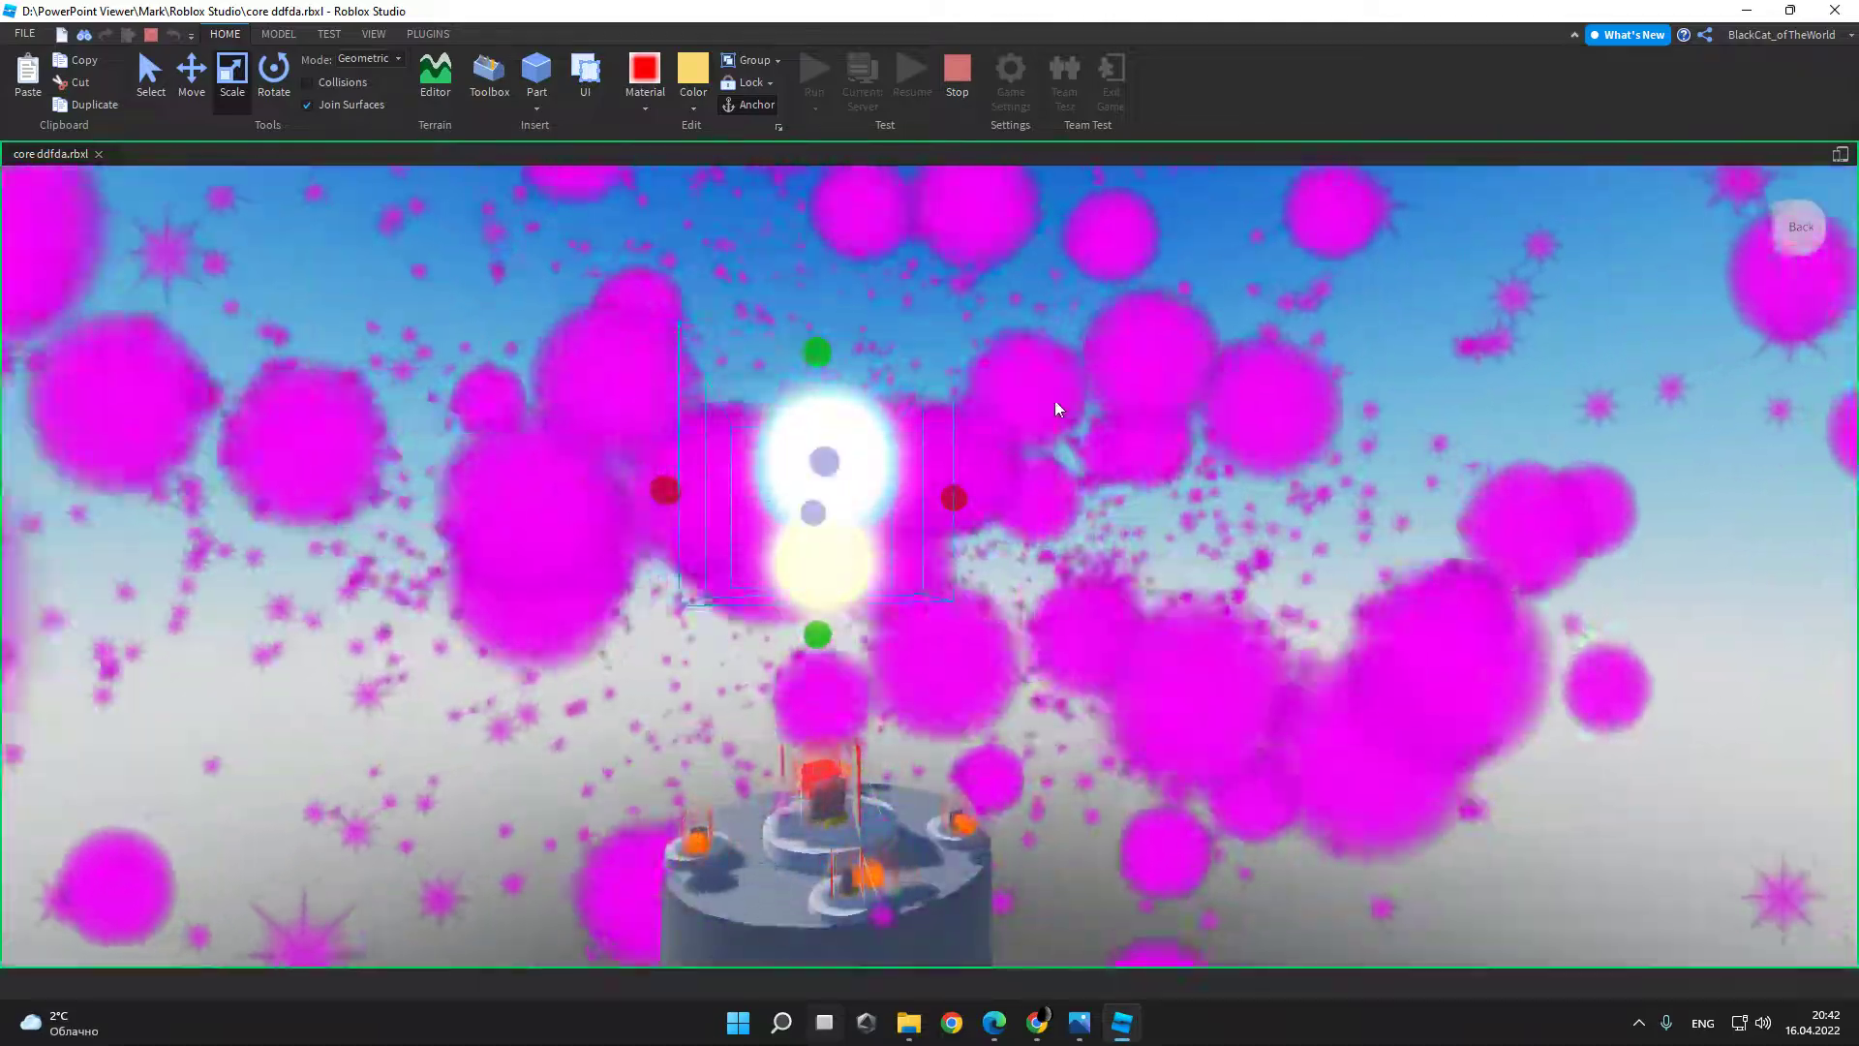
left_click_drag(955, 496, 884, 465, "shift")
right_click(1069, 378)
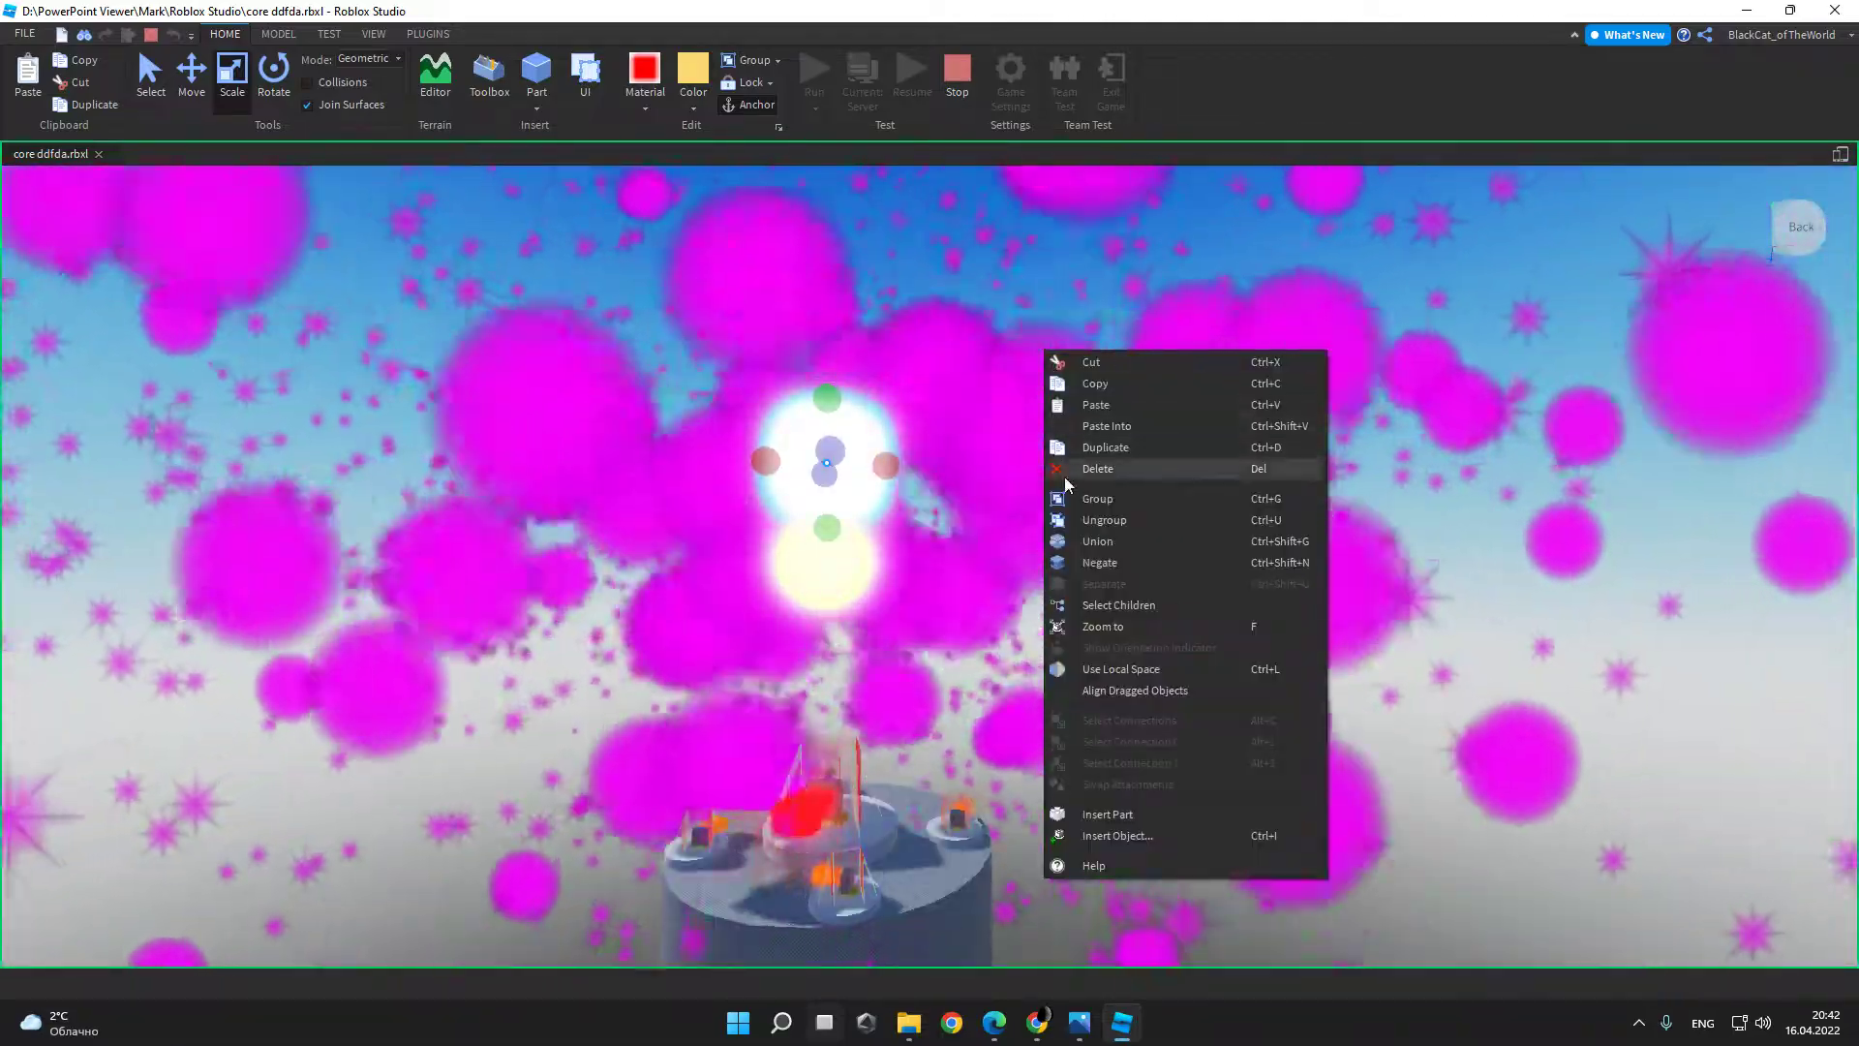
left_click(1060, 474)
Step: Scale the pale yellow sphere back up so that it fills the reactor core's place
left_click(863, 506)
scroll(830, 365, "down", 3)
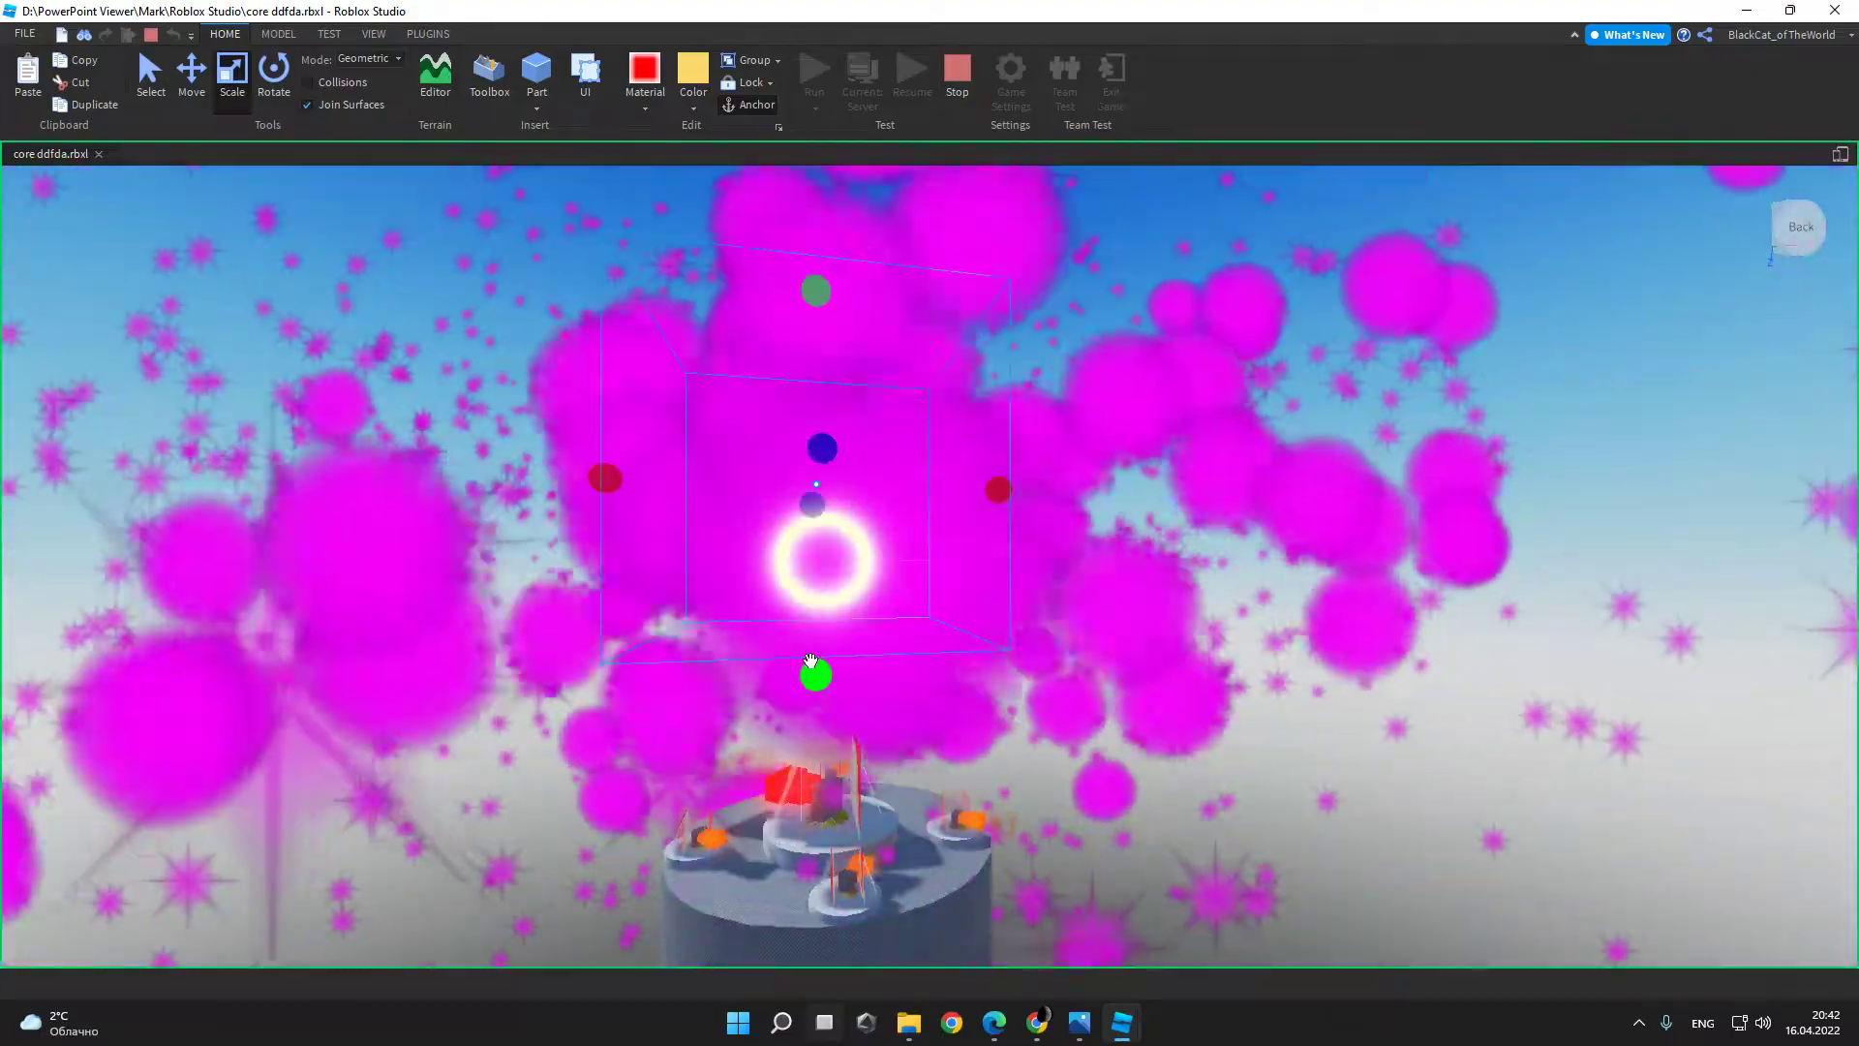
scroll(815, 434, "up", 5)
scroll(814, 434, "up", 3)
right_click_drag(984, 481, 904, 514)
scroll(849, 316, "up", 3)
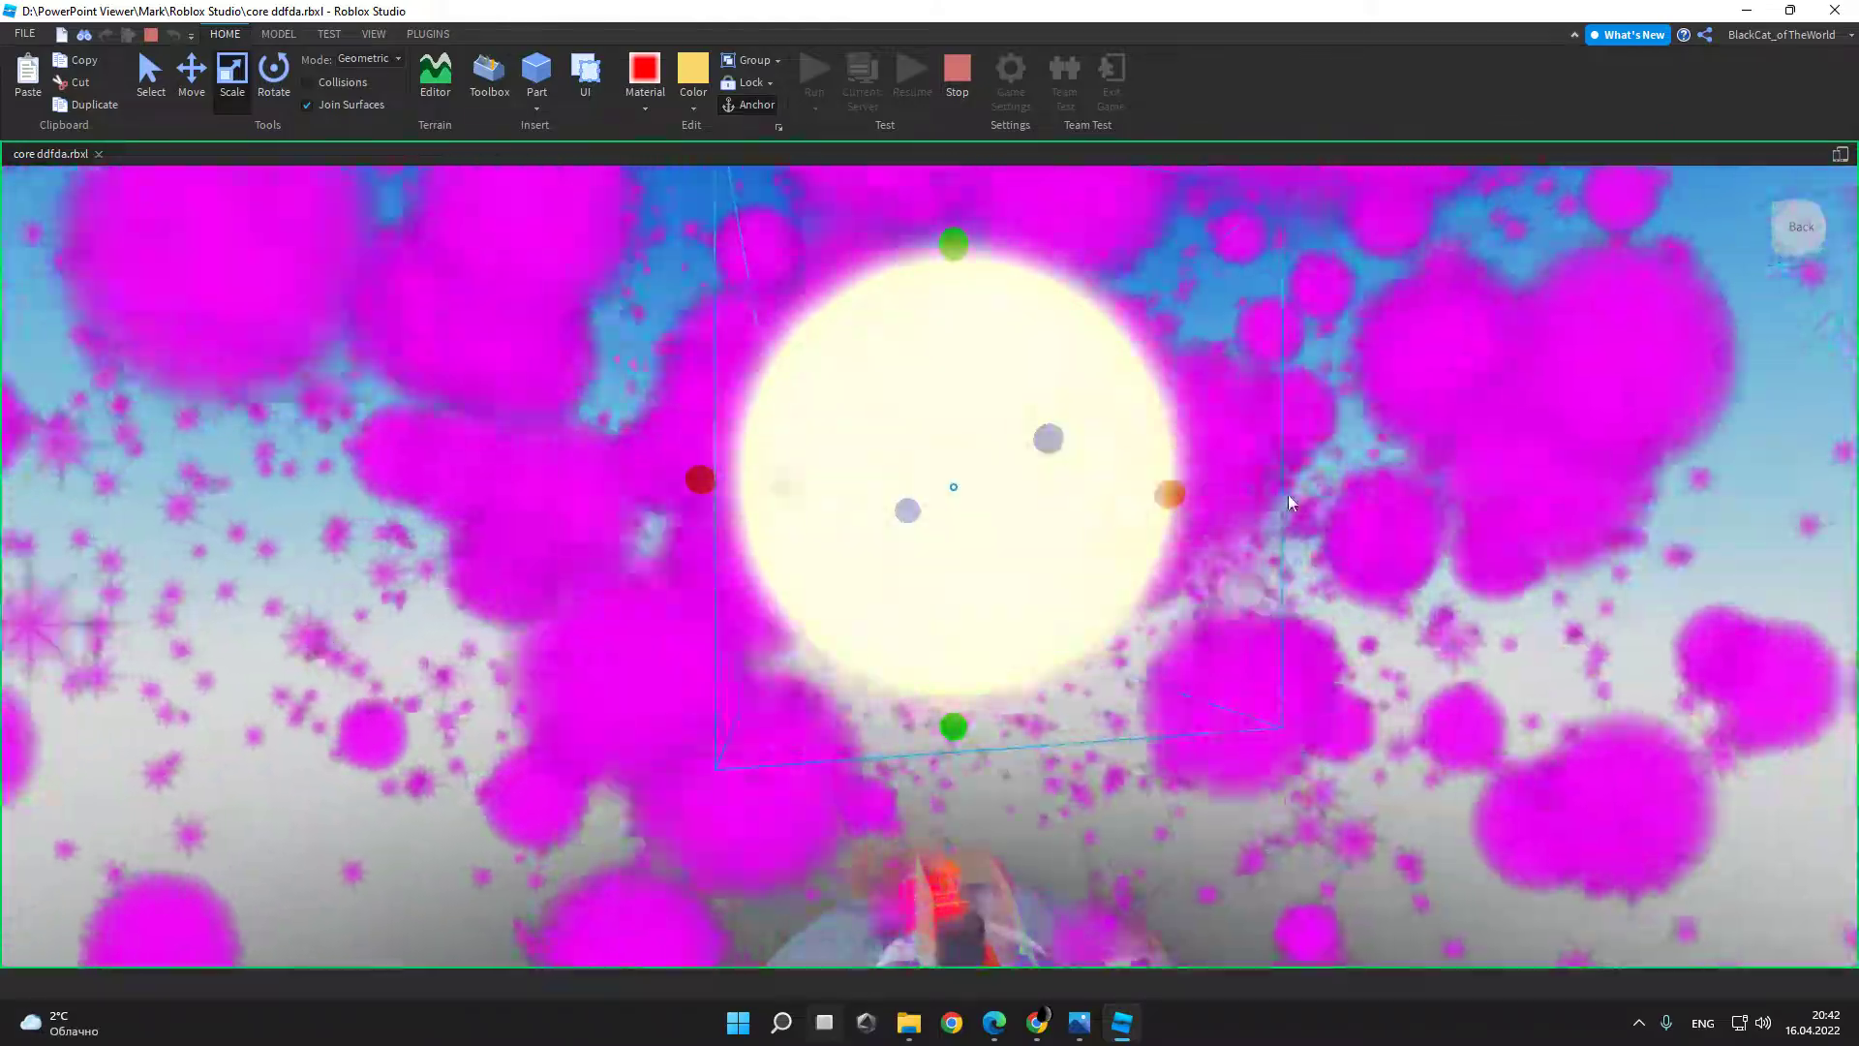
scroll(1344, 545, "down", 3)
Step: Increase the density of the magenta particles emitted by the box around the reactor core
left_click(1083, 457)
right_click_drag(1082, 457, 900, 455)
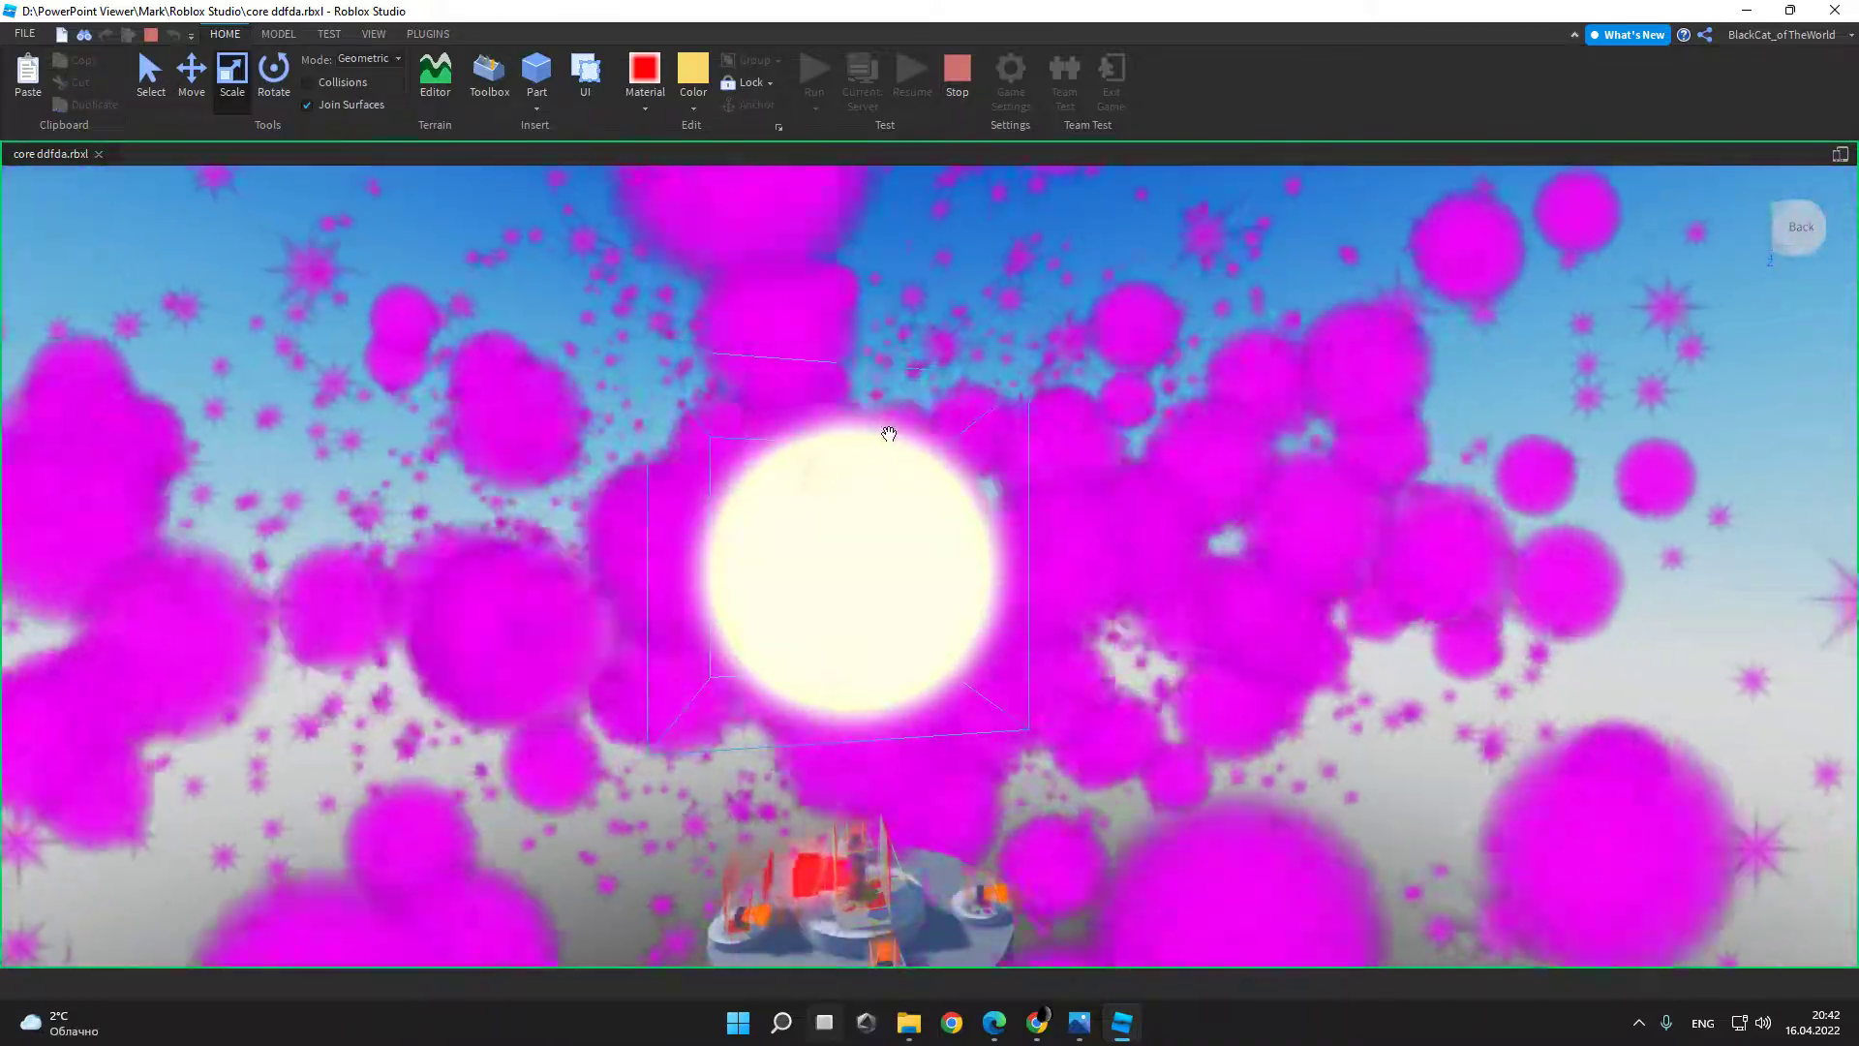
left_click(901, 455)
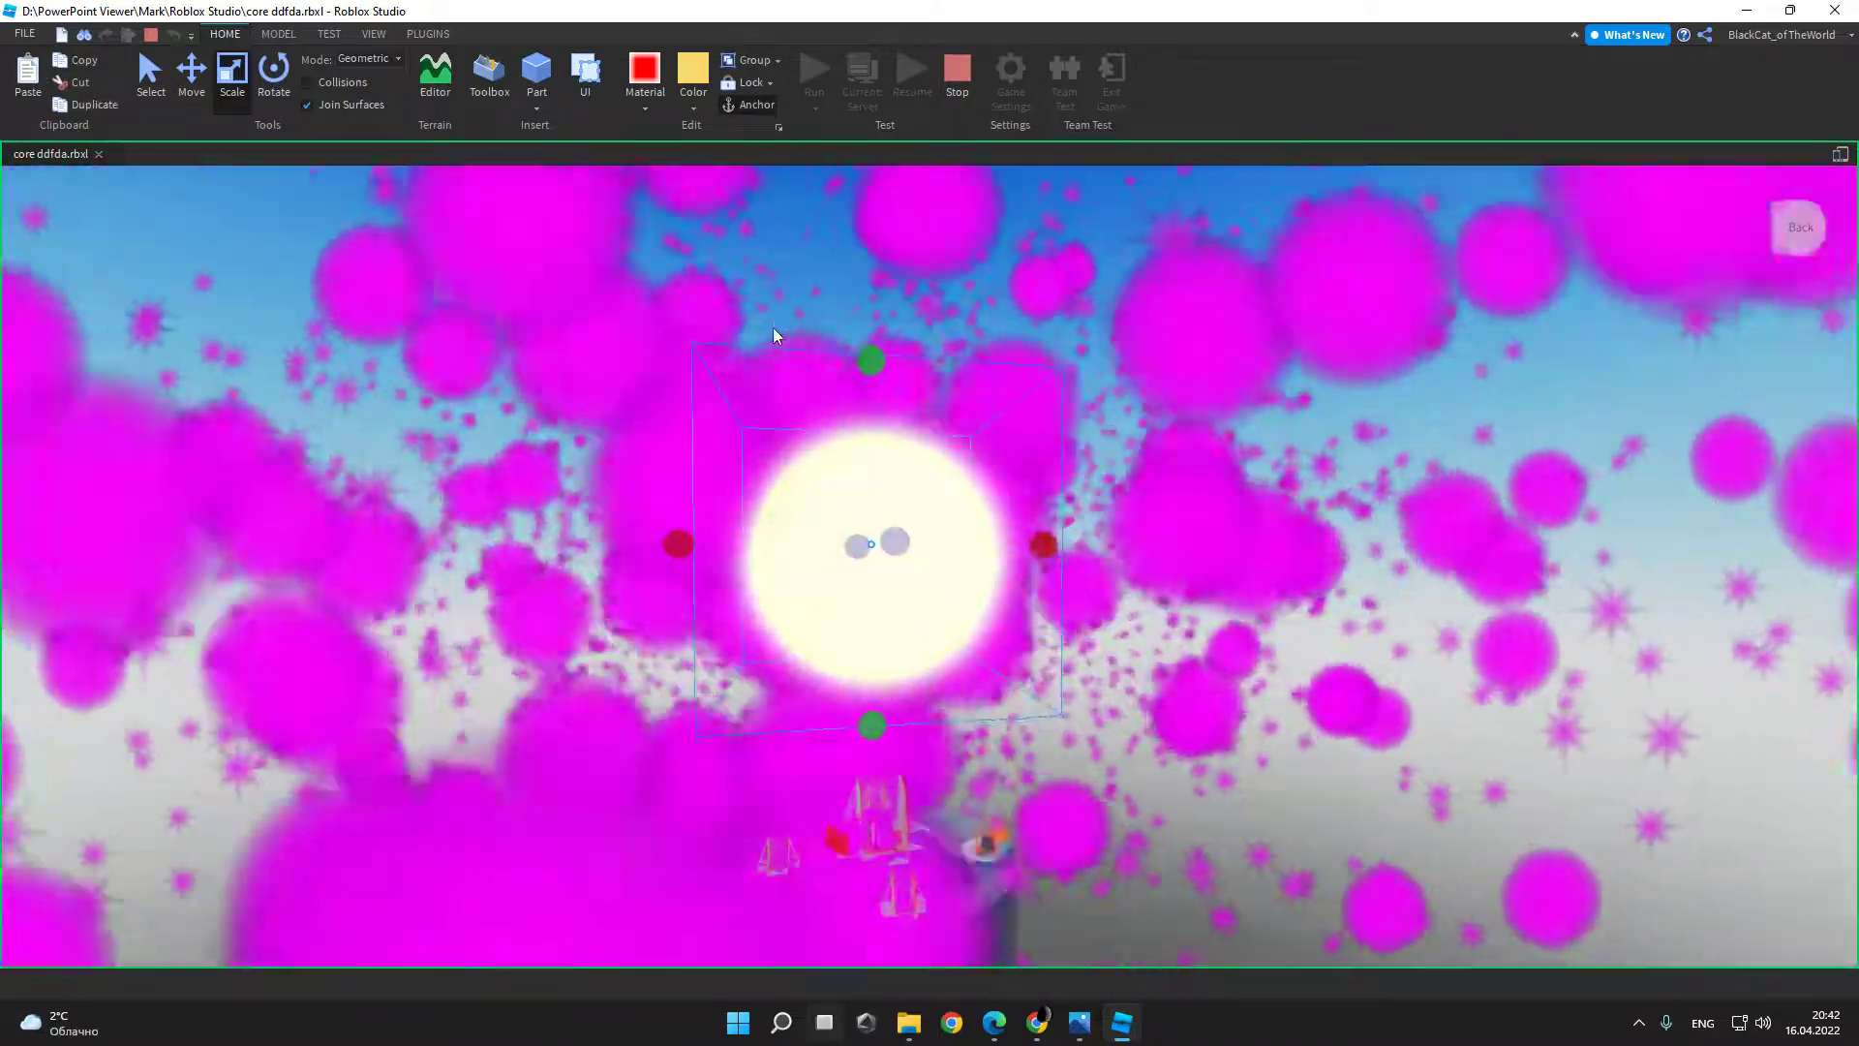
right_click(786, 411)
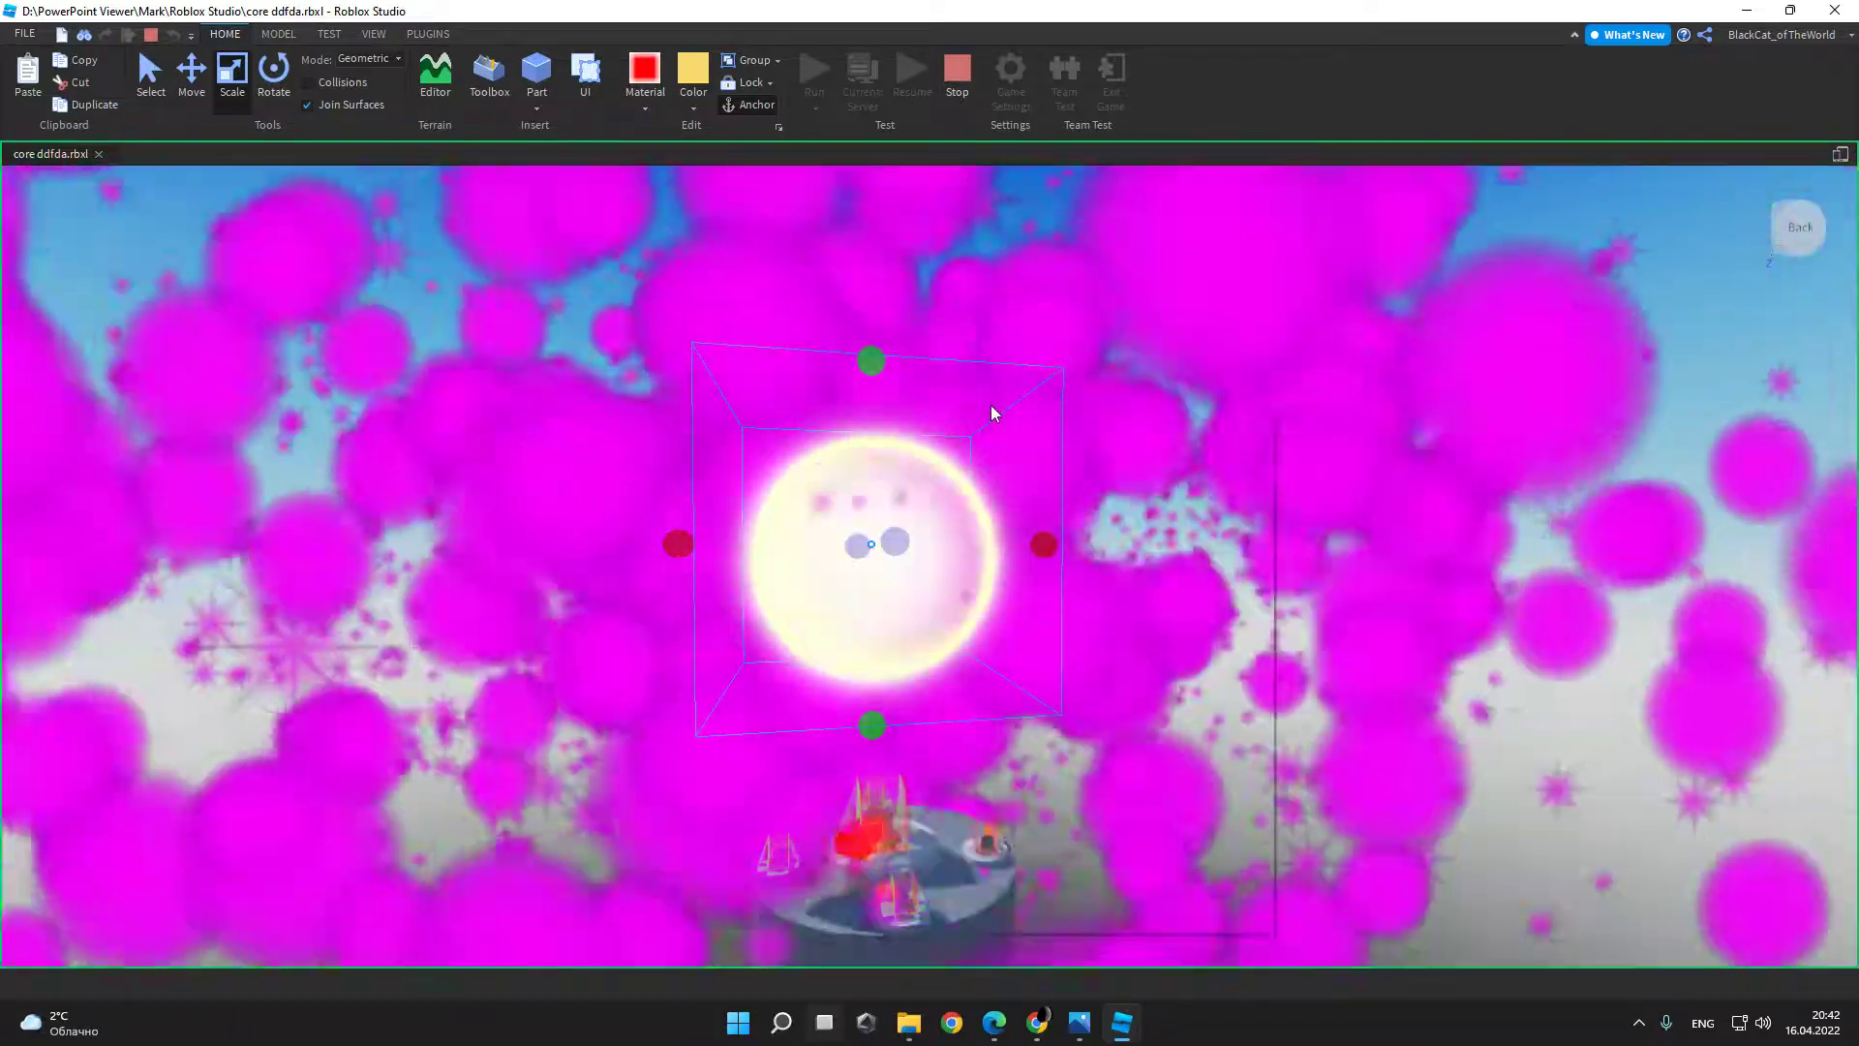
right_click(991, 404)
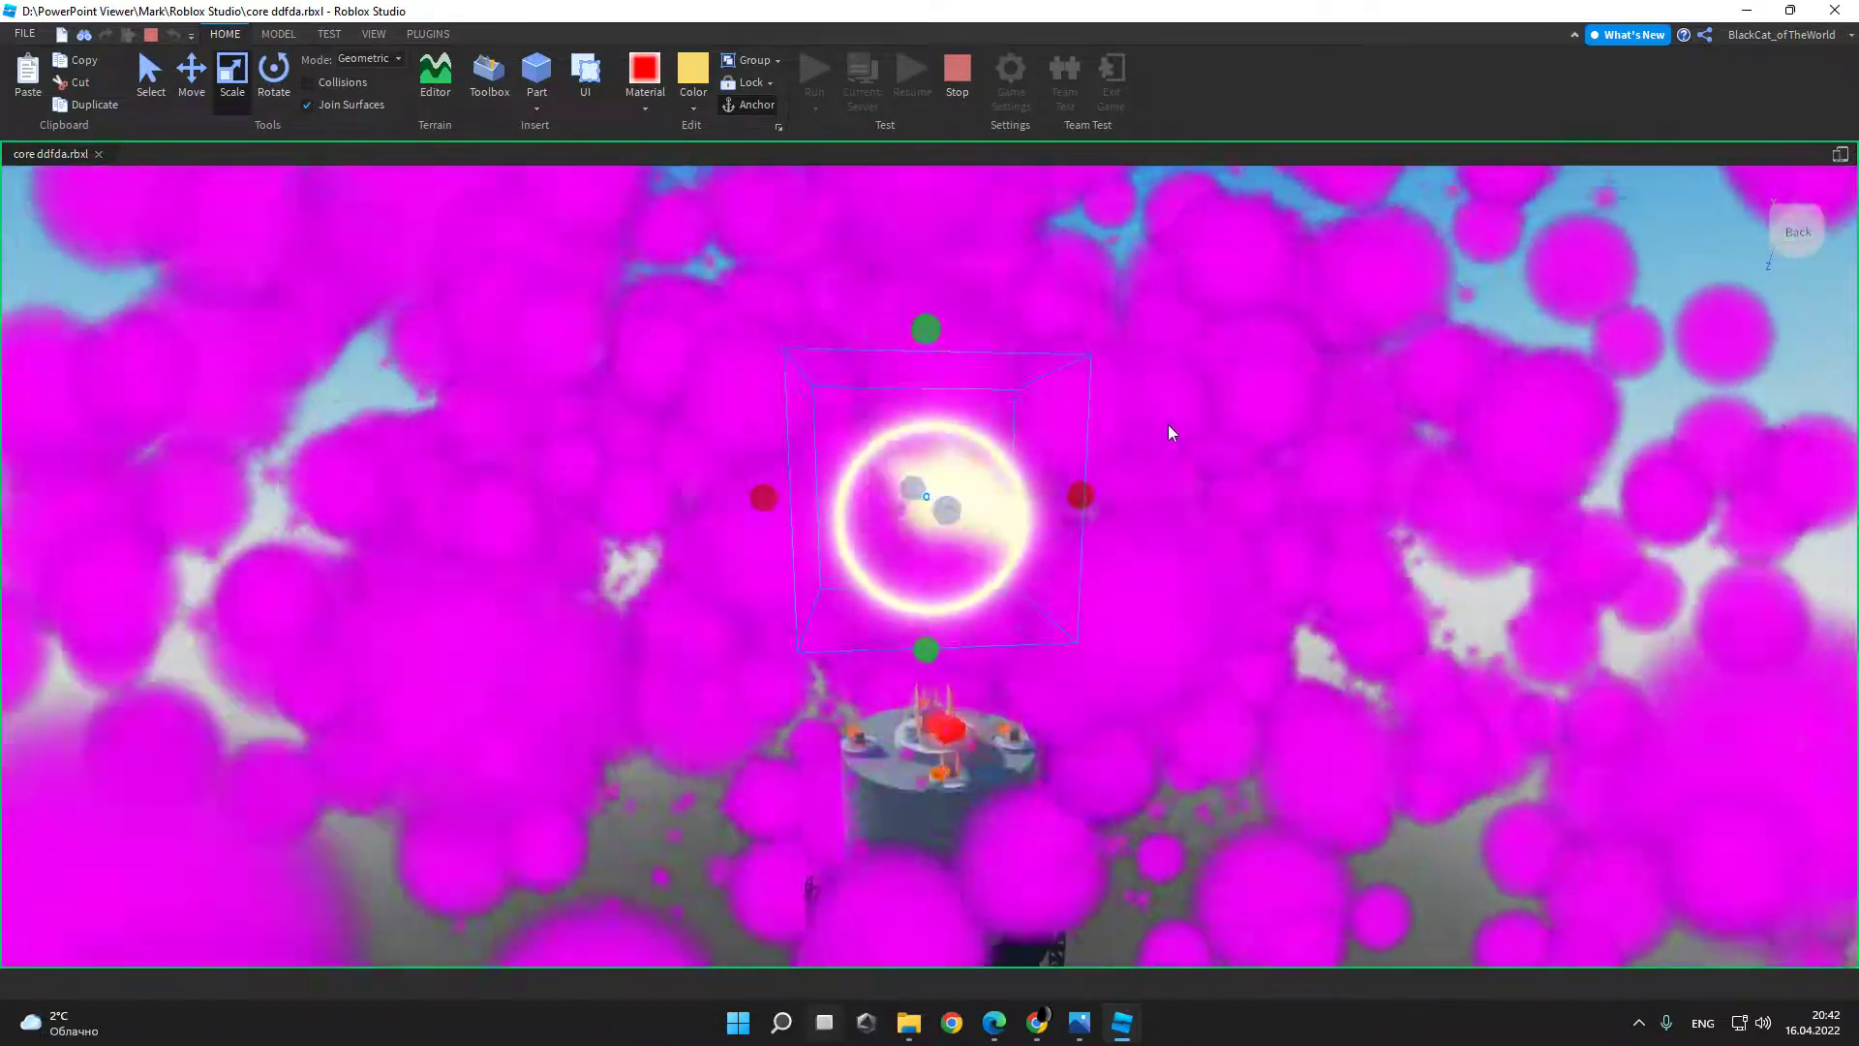
scroll(1170, 431, "down", 8)
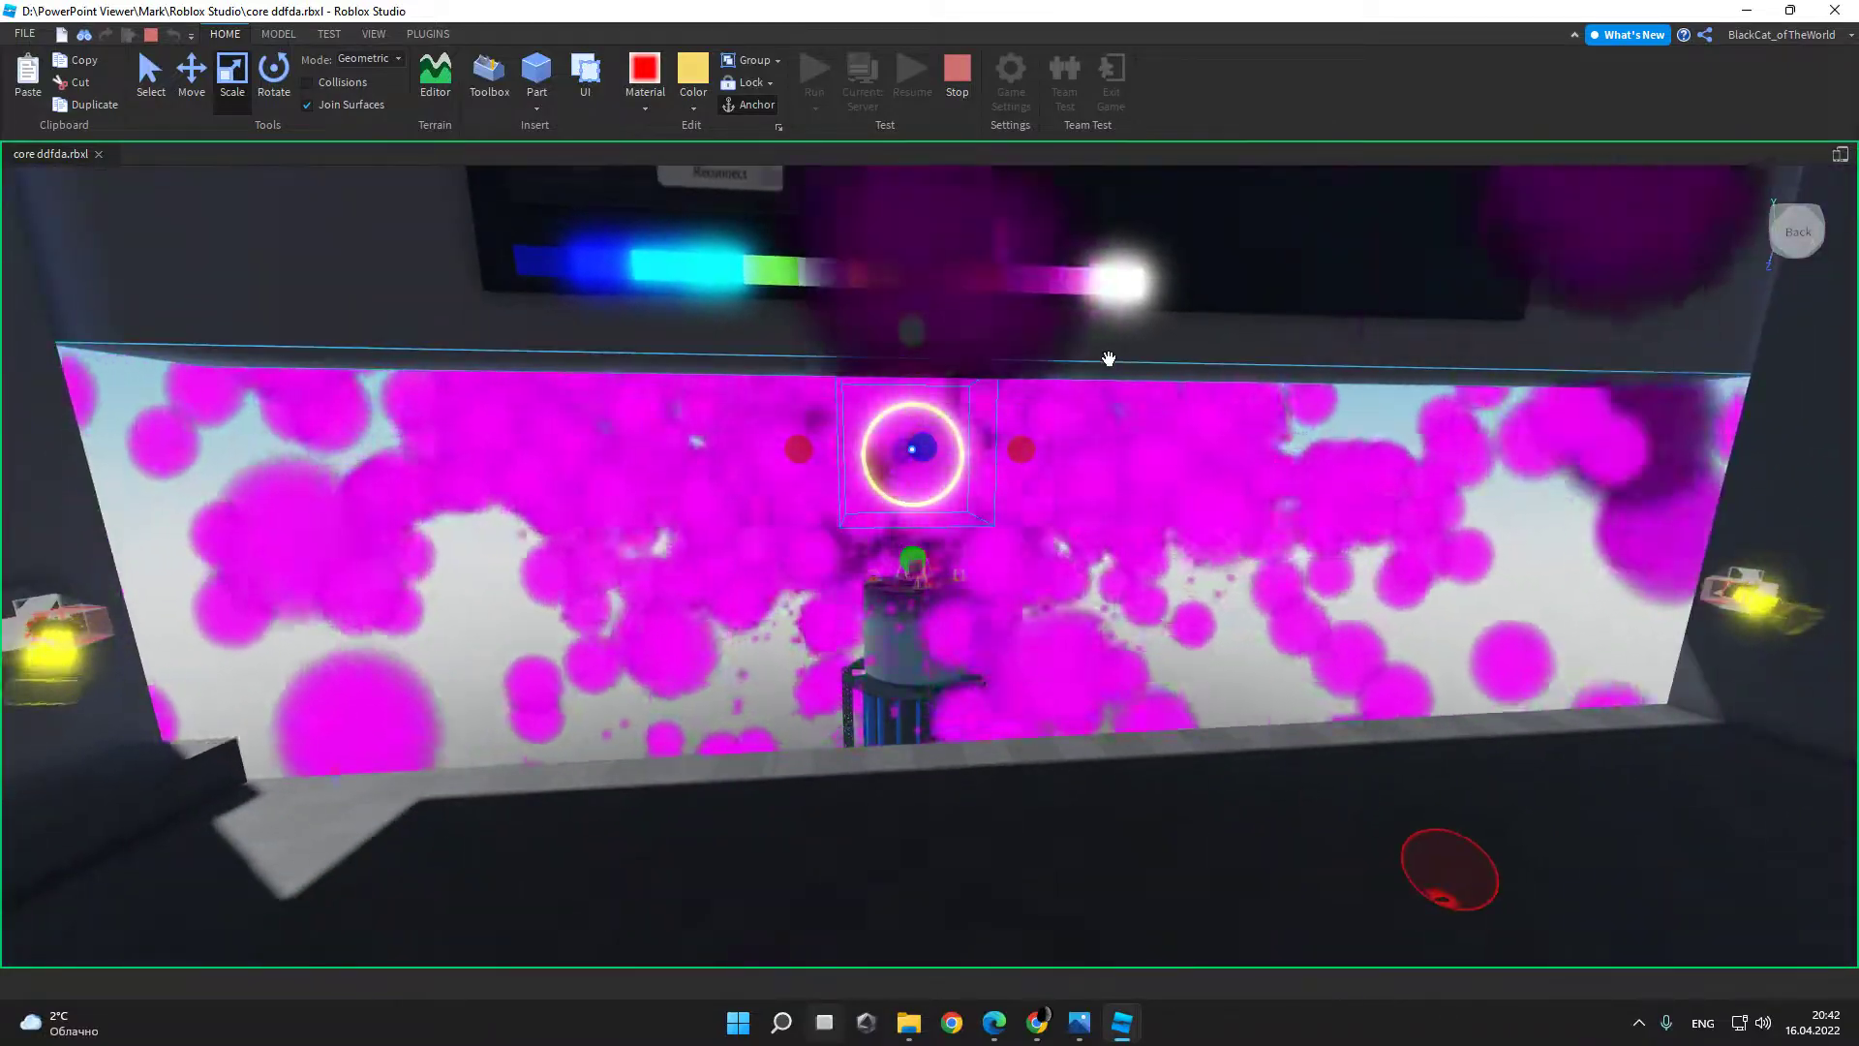
Step: Move the marker further along the magenta section of the overhead colour scale
right_click(1111, 363)
middle_click_drag(1234, 509, 798, 401)
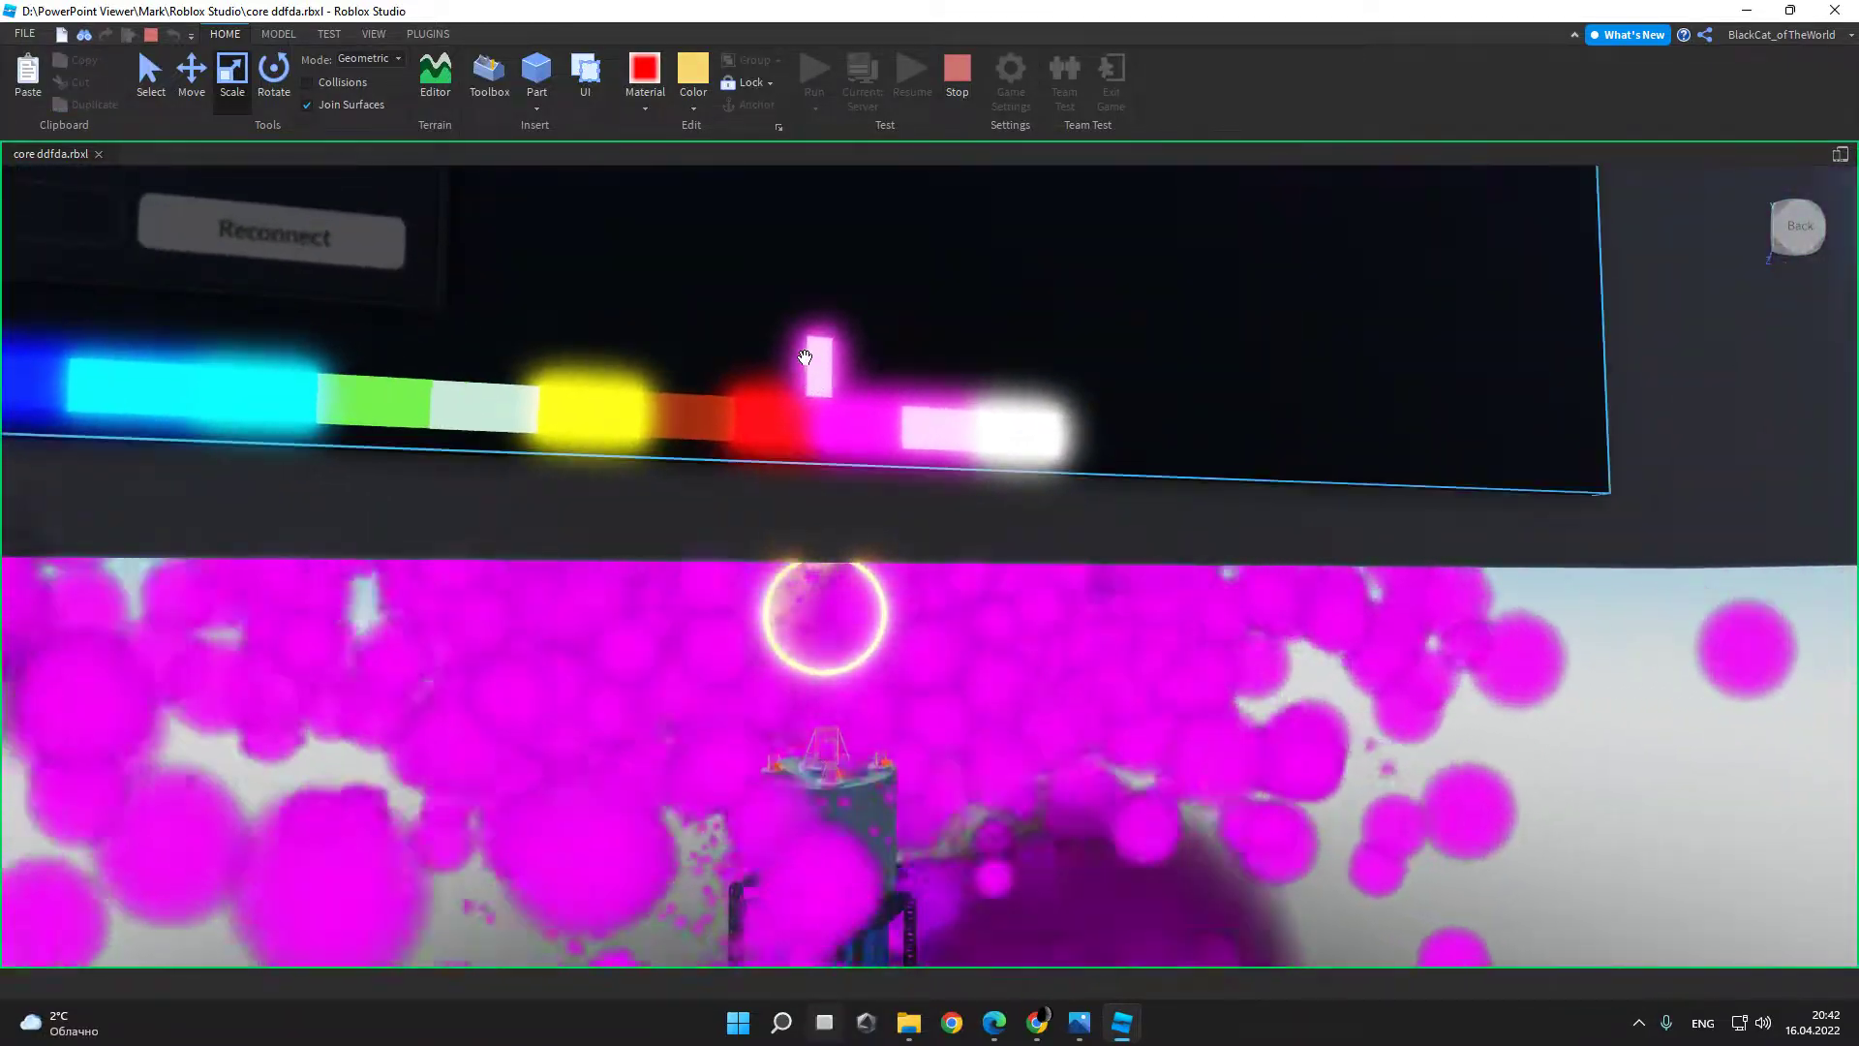
left_click(847, 361)
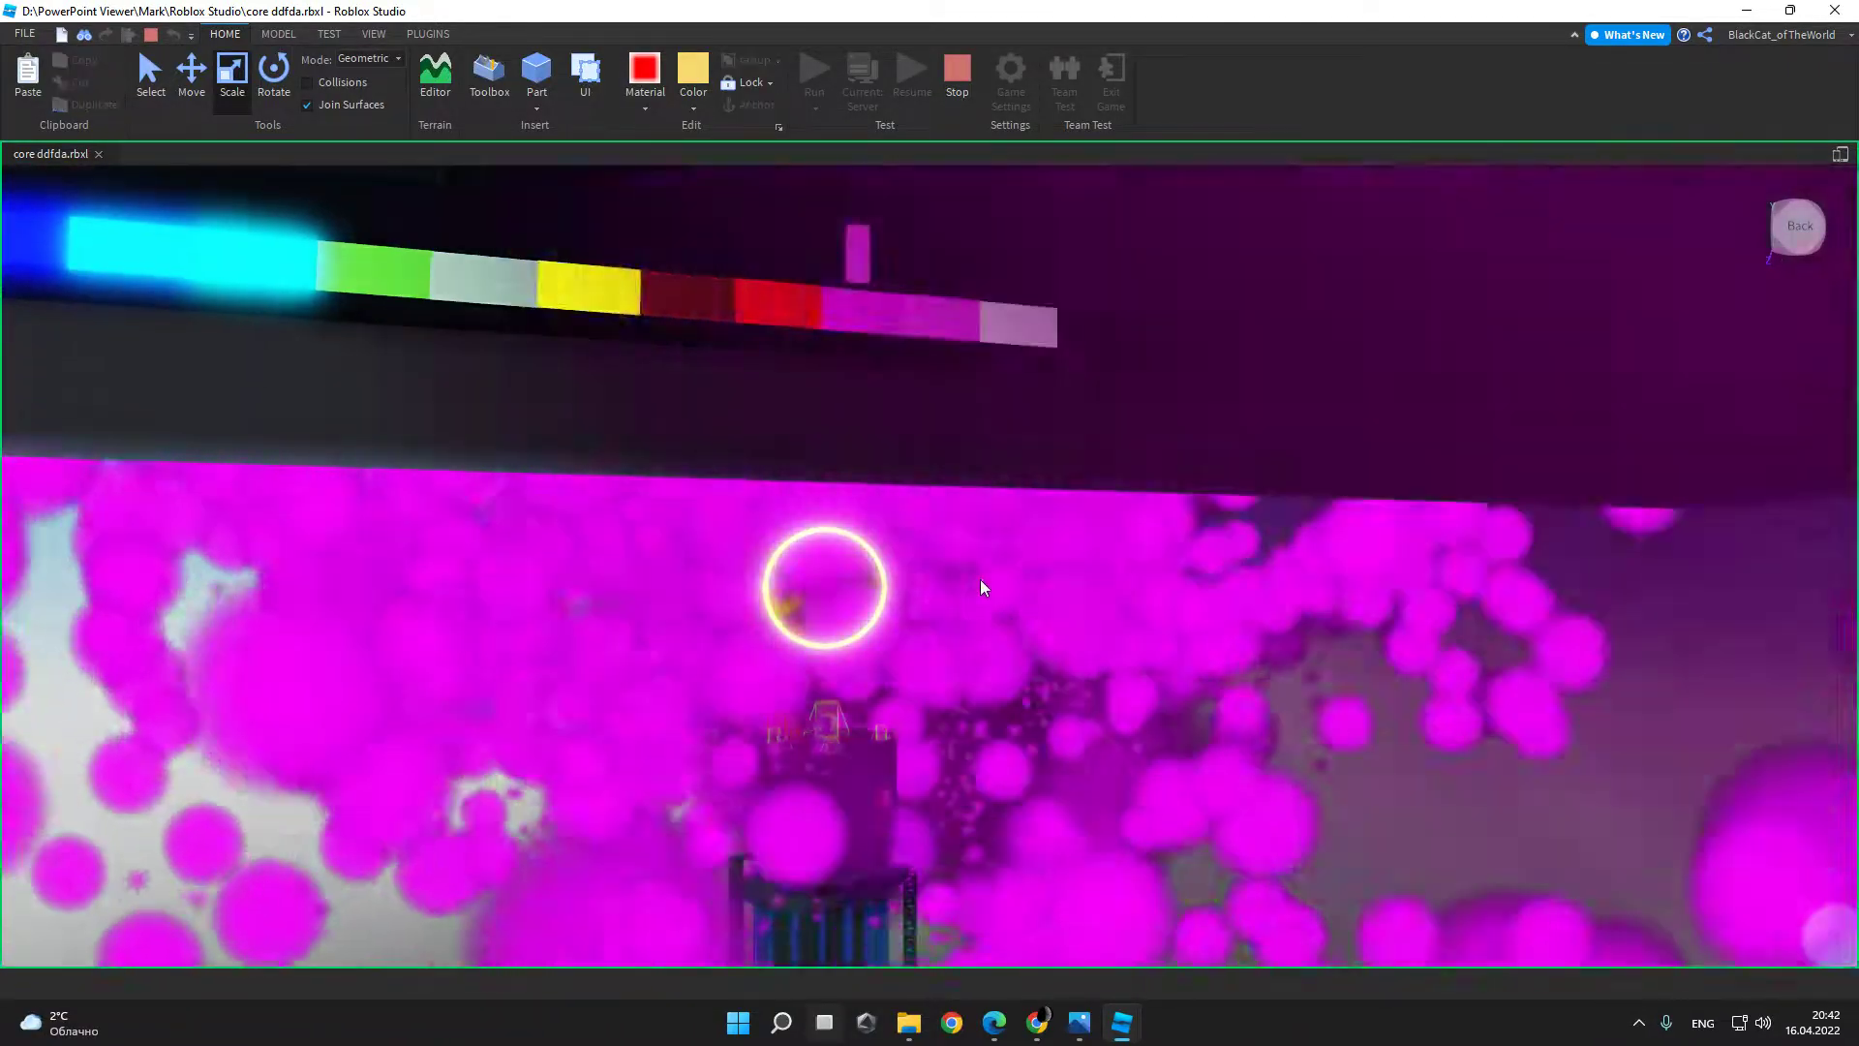
Step: Duplicate the magenta particle box around the glowing core to thicken its particles
left_click_drag(979, 579, 874, 564)
right_click_drag(878, 545, 896, 451)
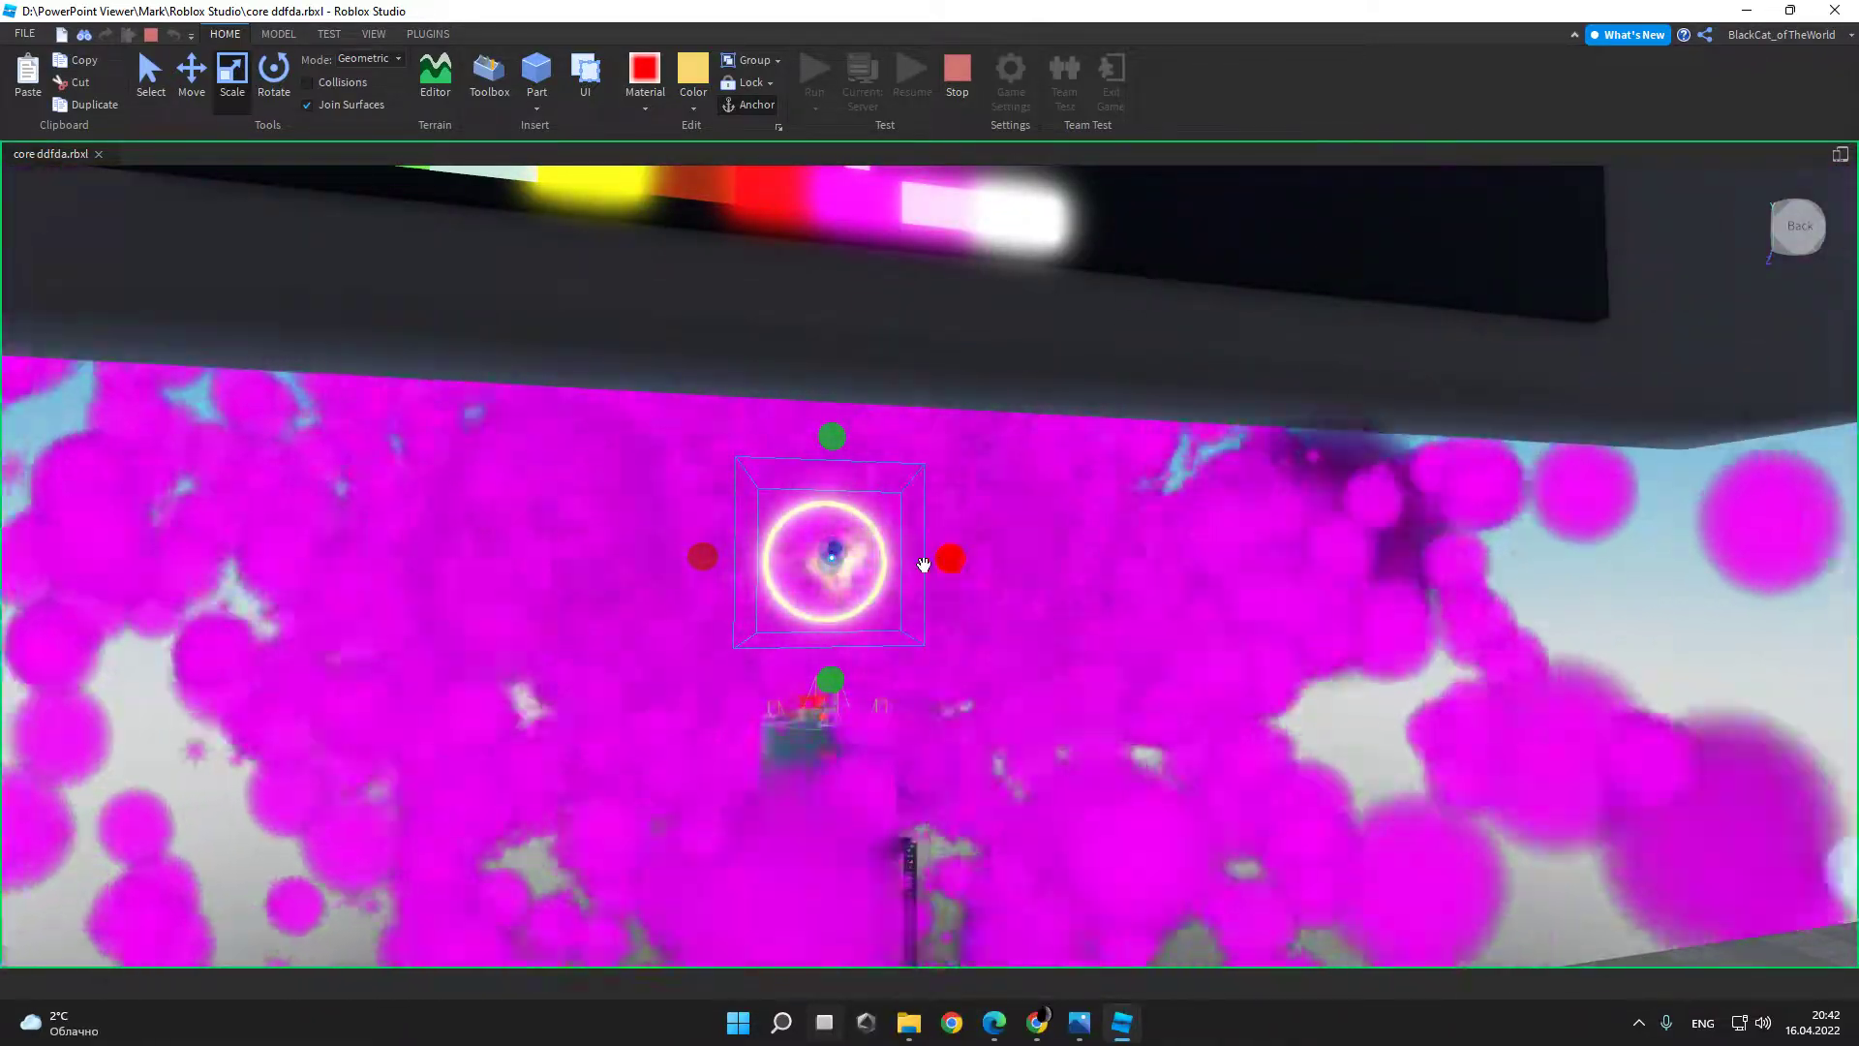
right_click_drag(923, 564, 946, 302)
Step: Move the overhead scale's marker on to the start of the light pink section
scroll(1082, 564, "down", 5)
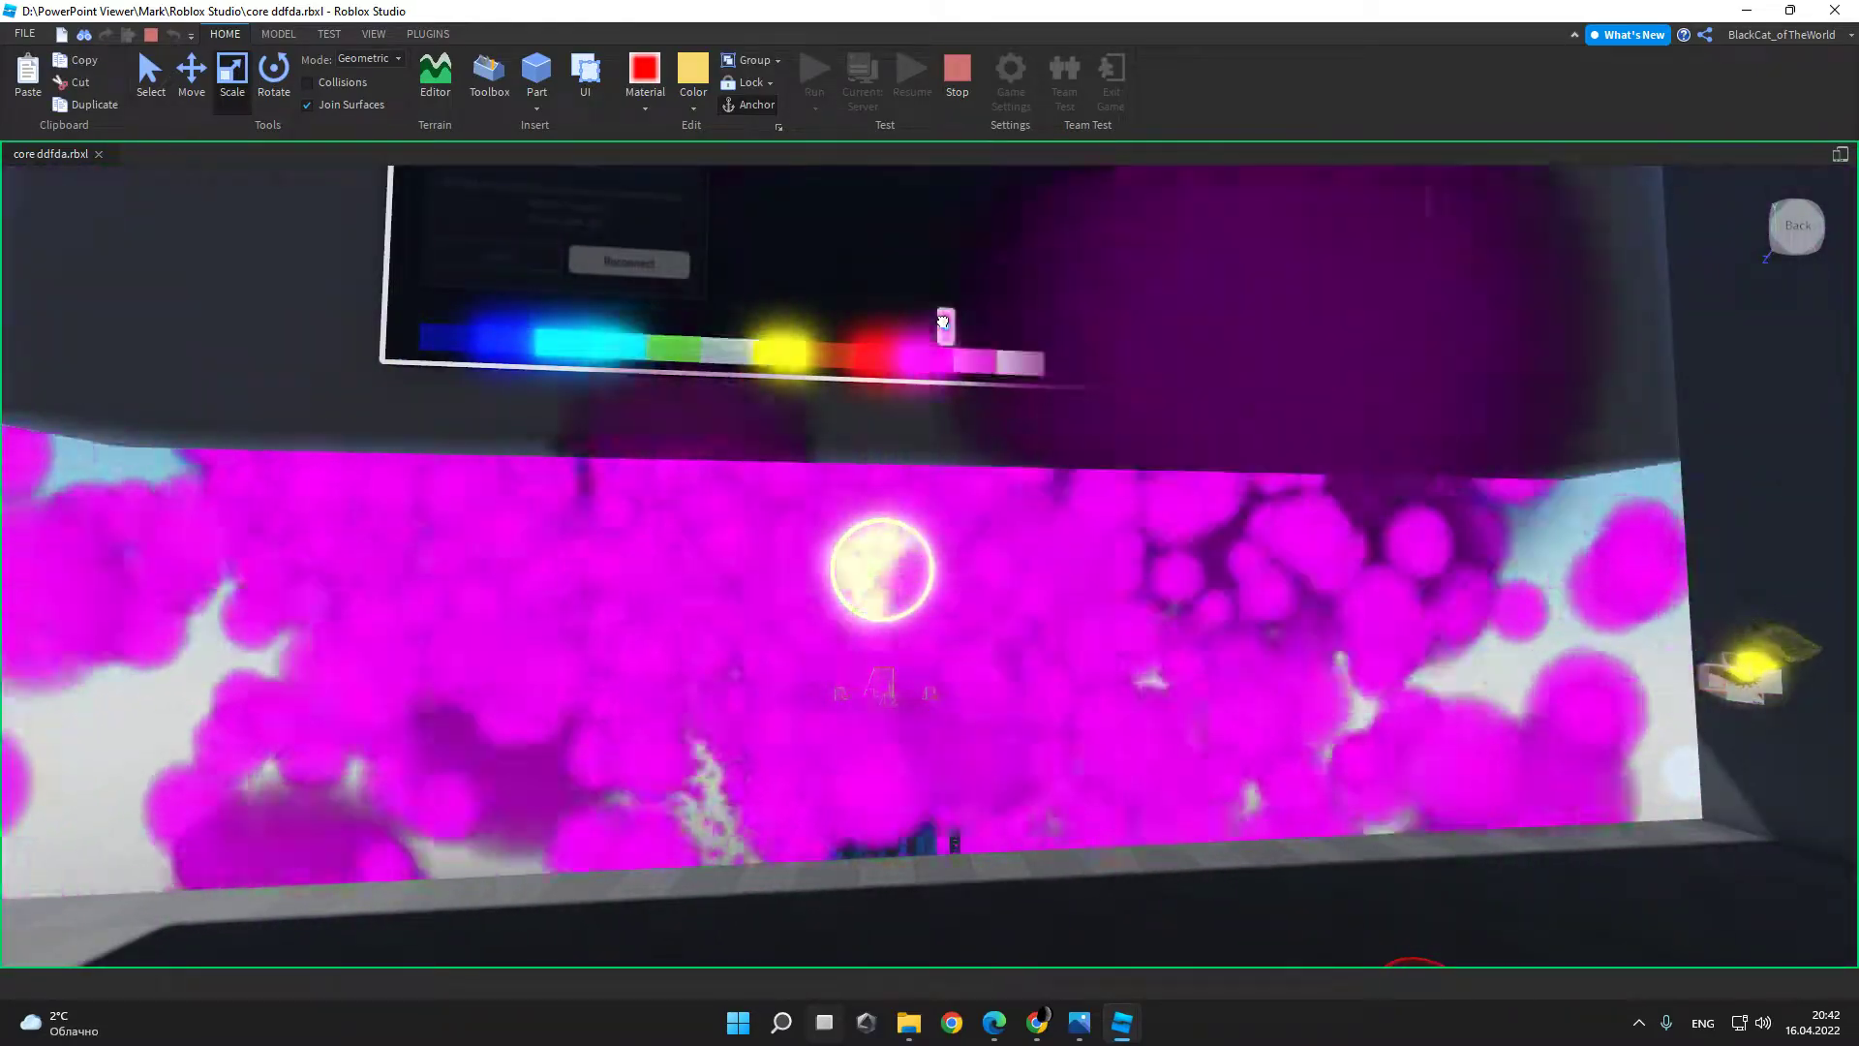
left_click(929, 320)
scroll(930, 319, "up", 5)
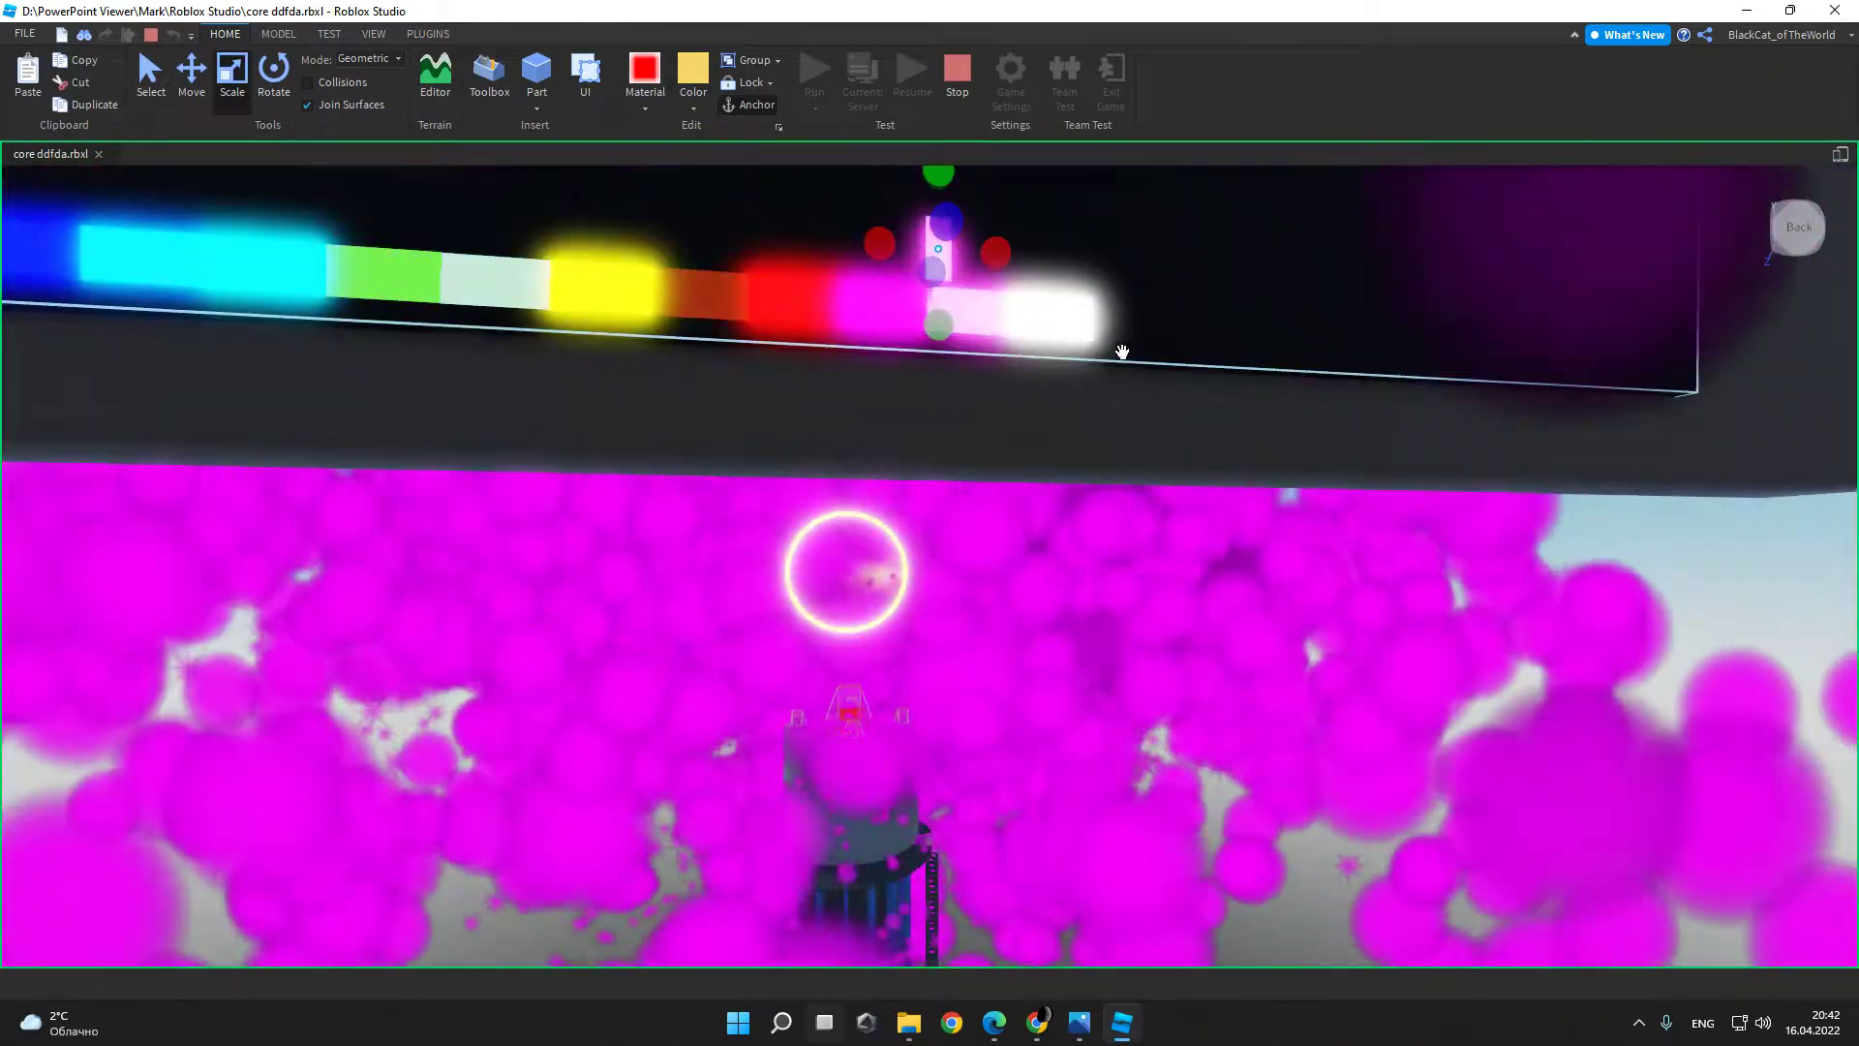
left_click(1160, 623)
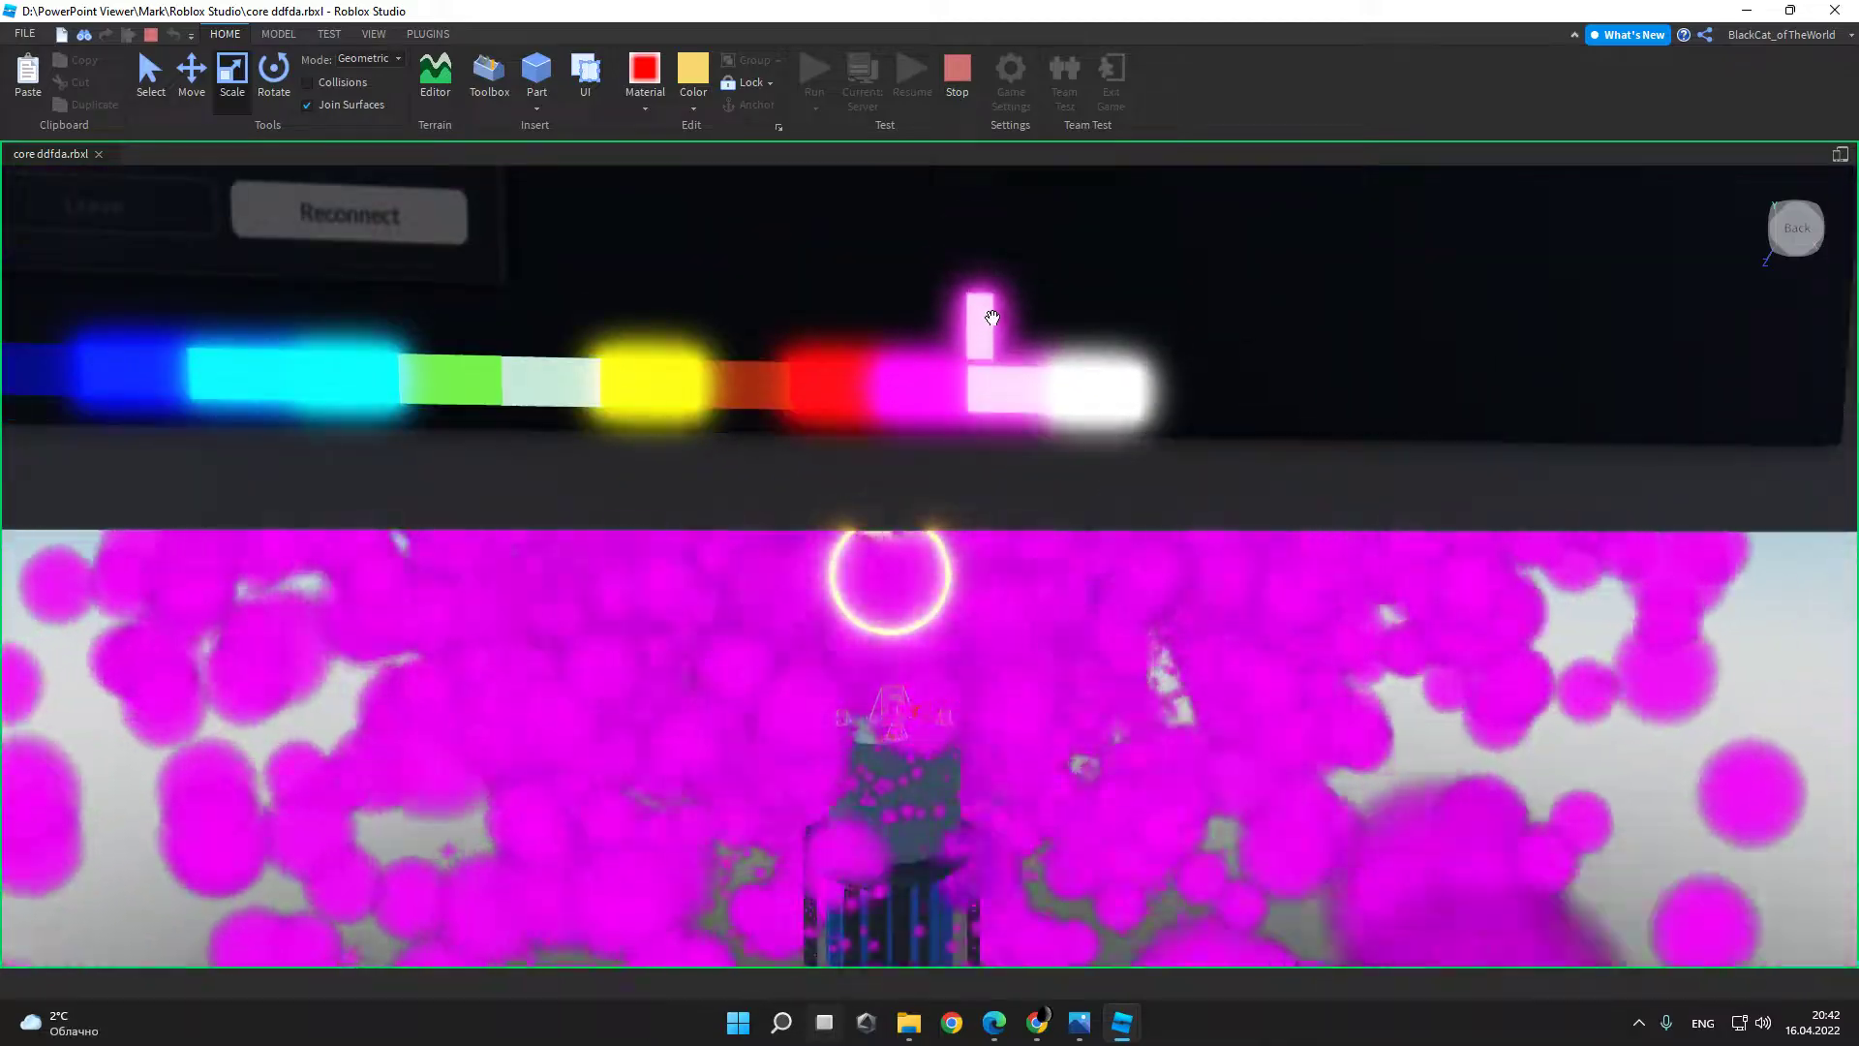
Step: Make another duplicate of the particle box surrounding the core
right_click_drag(993, 318, 988, 407)
left_click(946, 550)
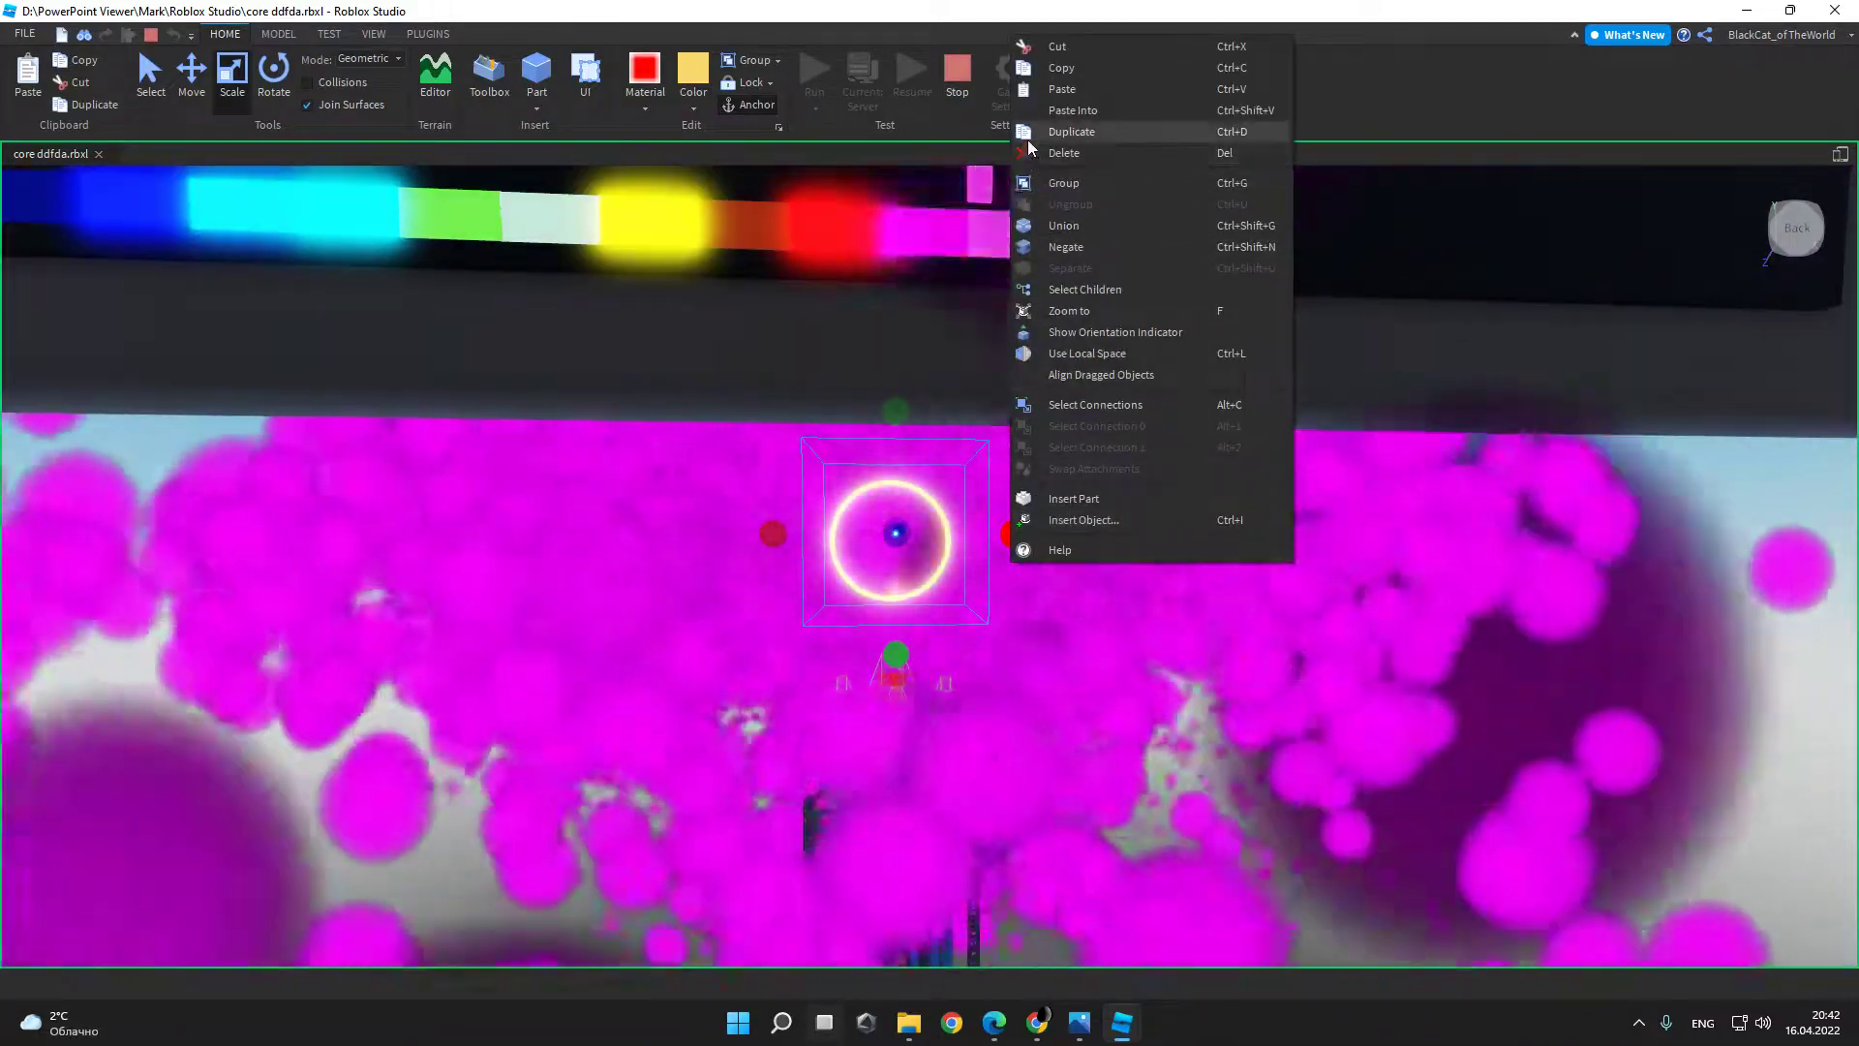
left_click(1028, 141)
Step: Move the selected part inside the glowing core along its depth axis
right_click_drag(1027, 432, 376, 520)
scroll(375, 521, "down", 5)
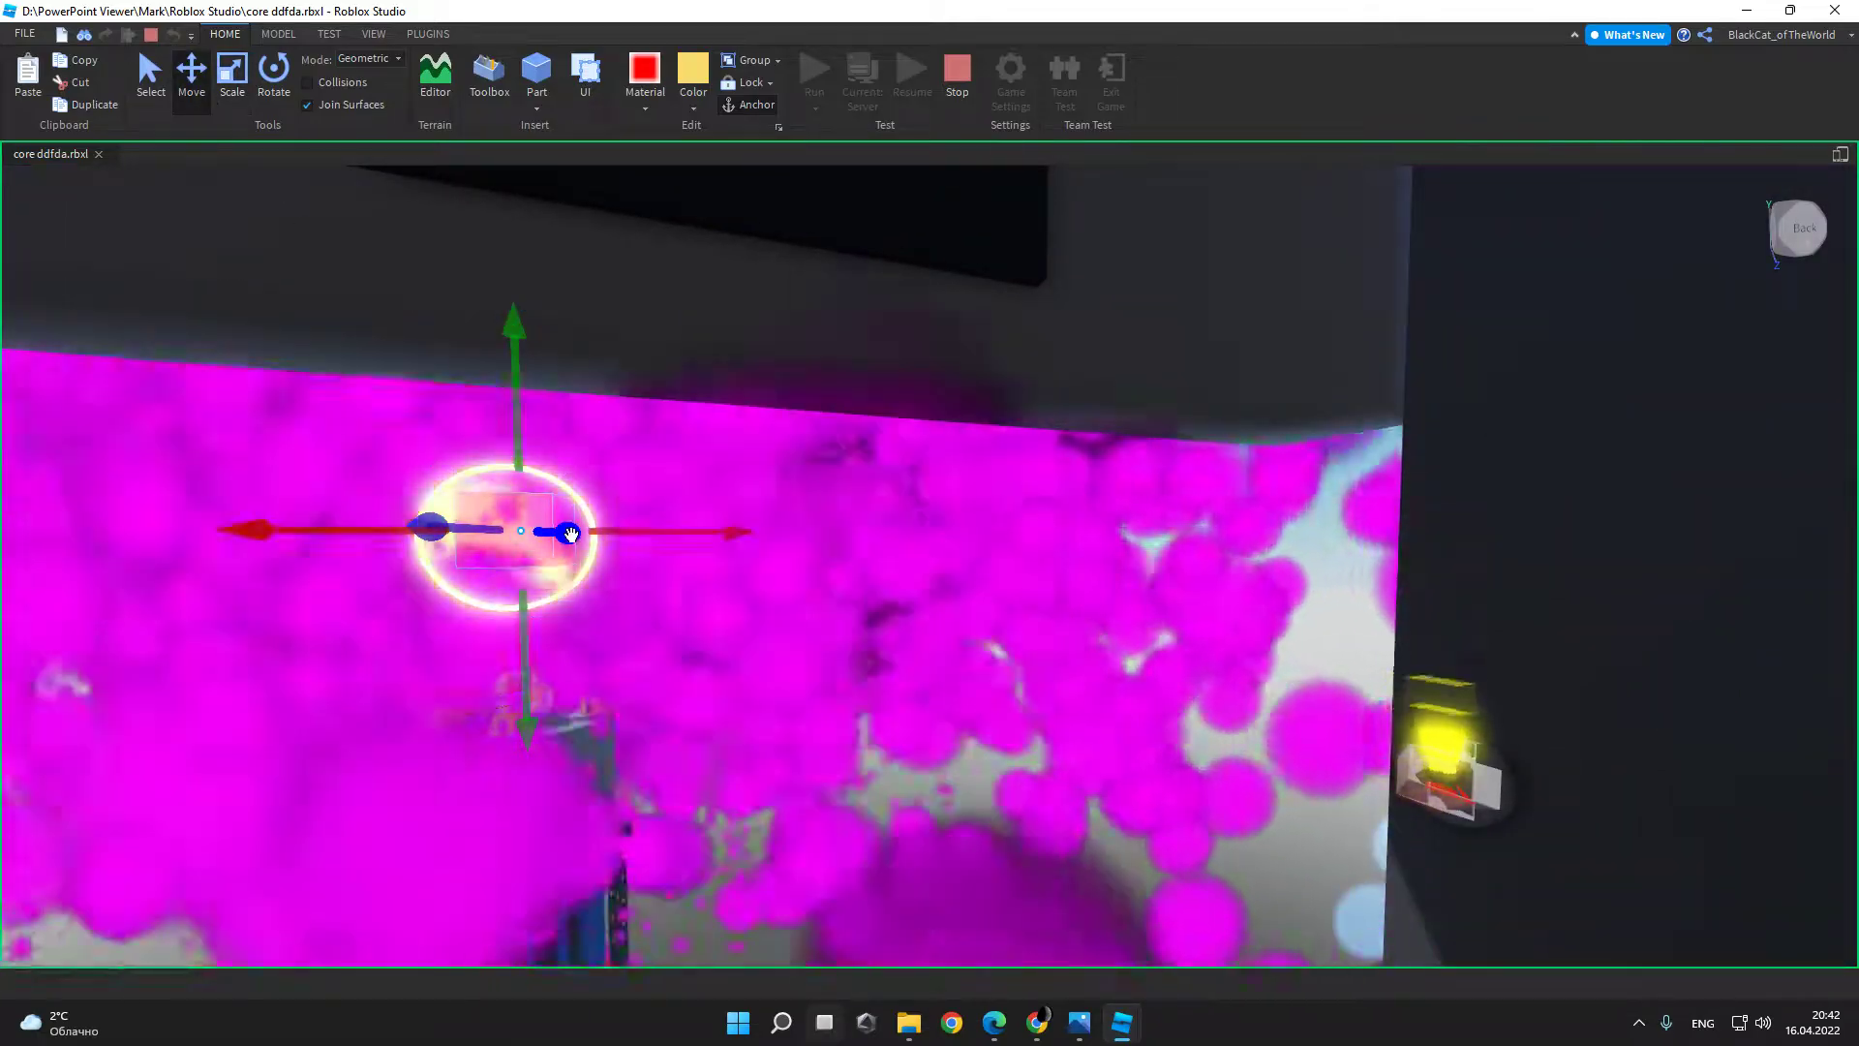
left_click_drag(569, 532, 659, 533)
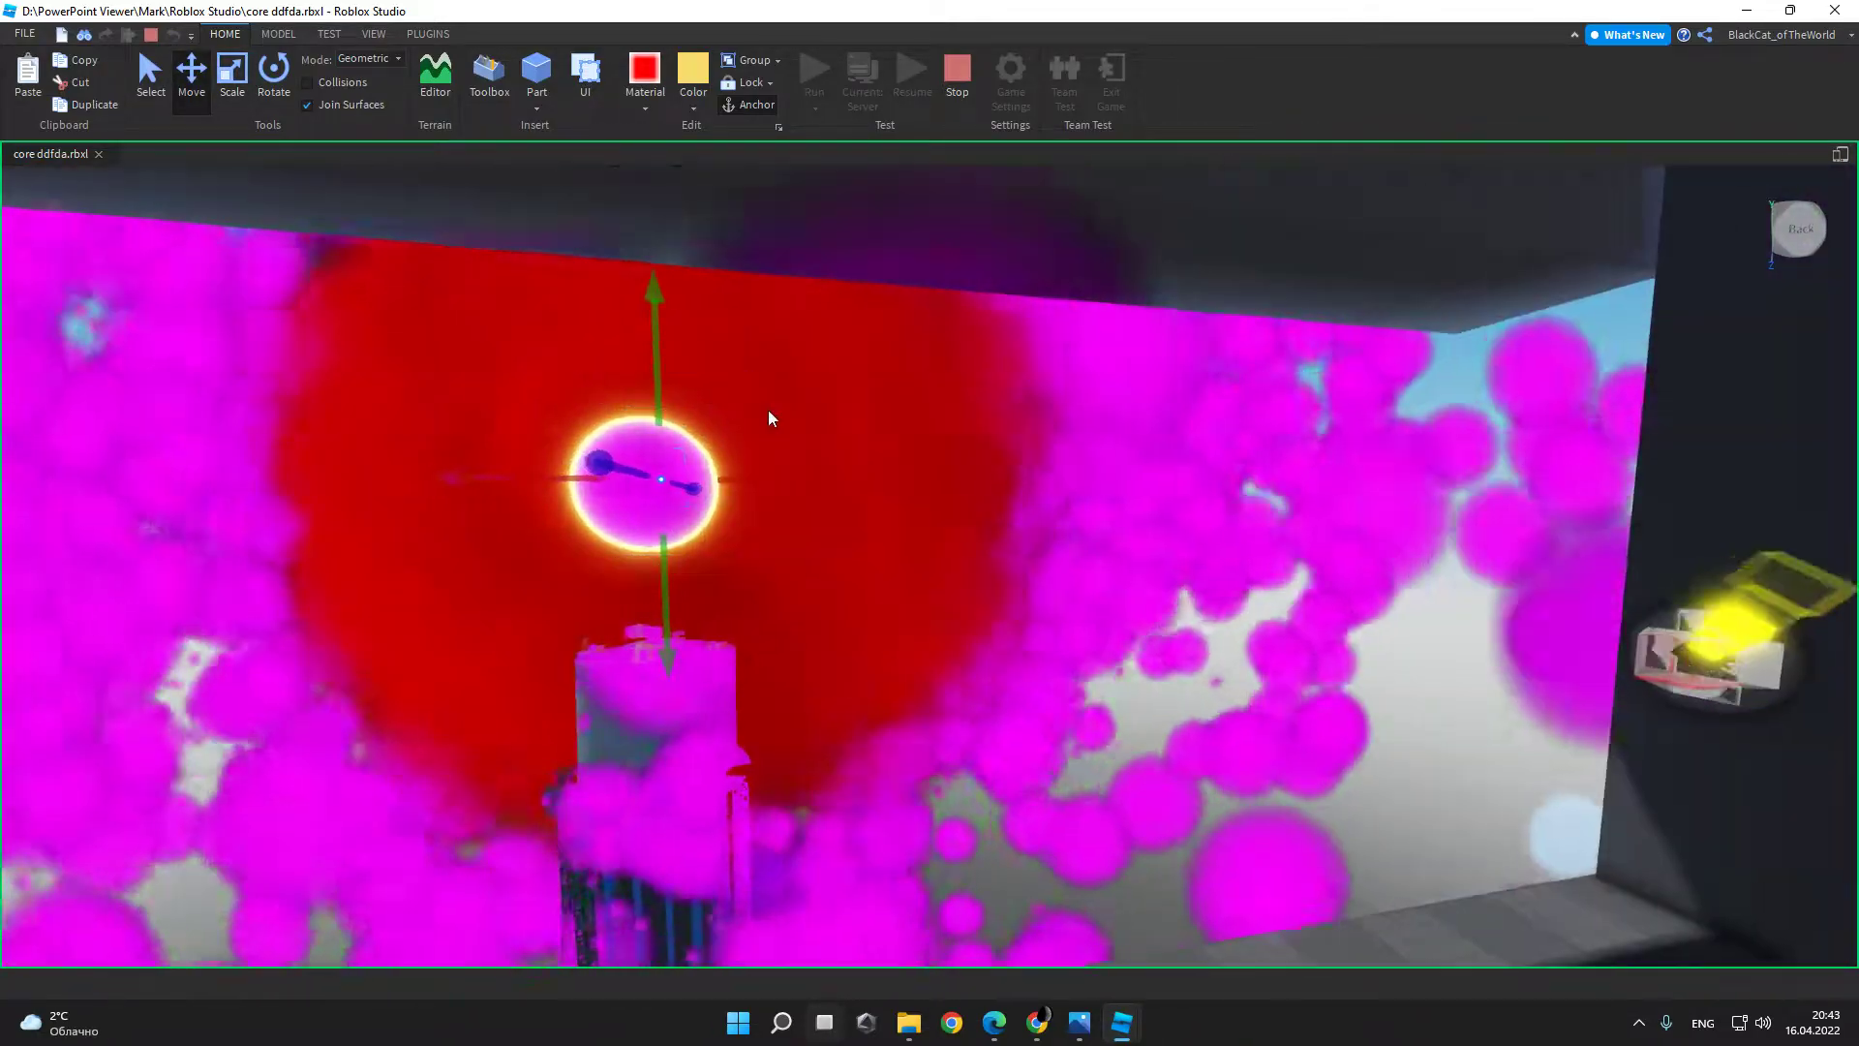
Step: Duplicate the parts around the core twice to intensify the meltdown effects
right_click(809, 386)
key("Escape")
right_click(821, 382)
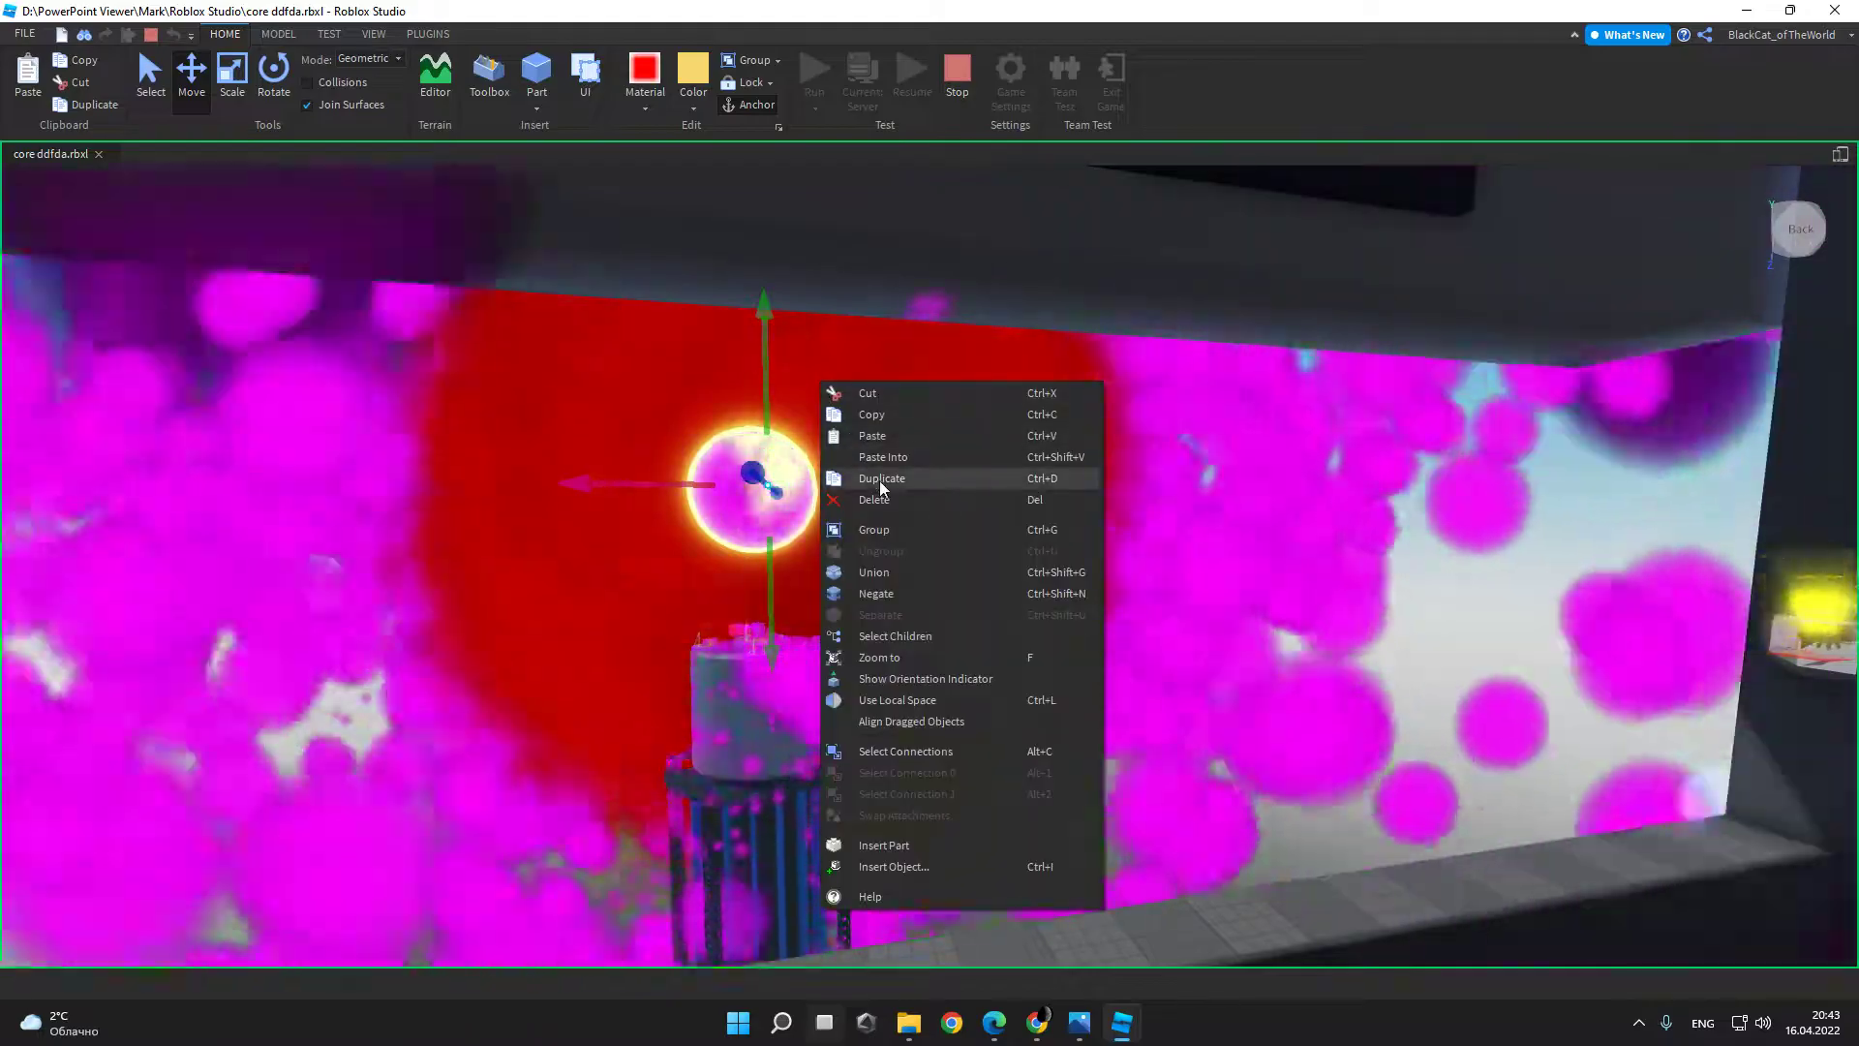
left_click(1123, 740)
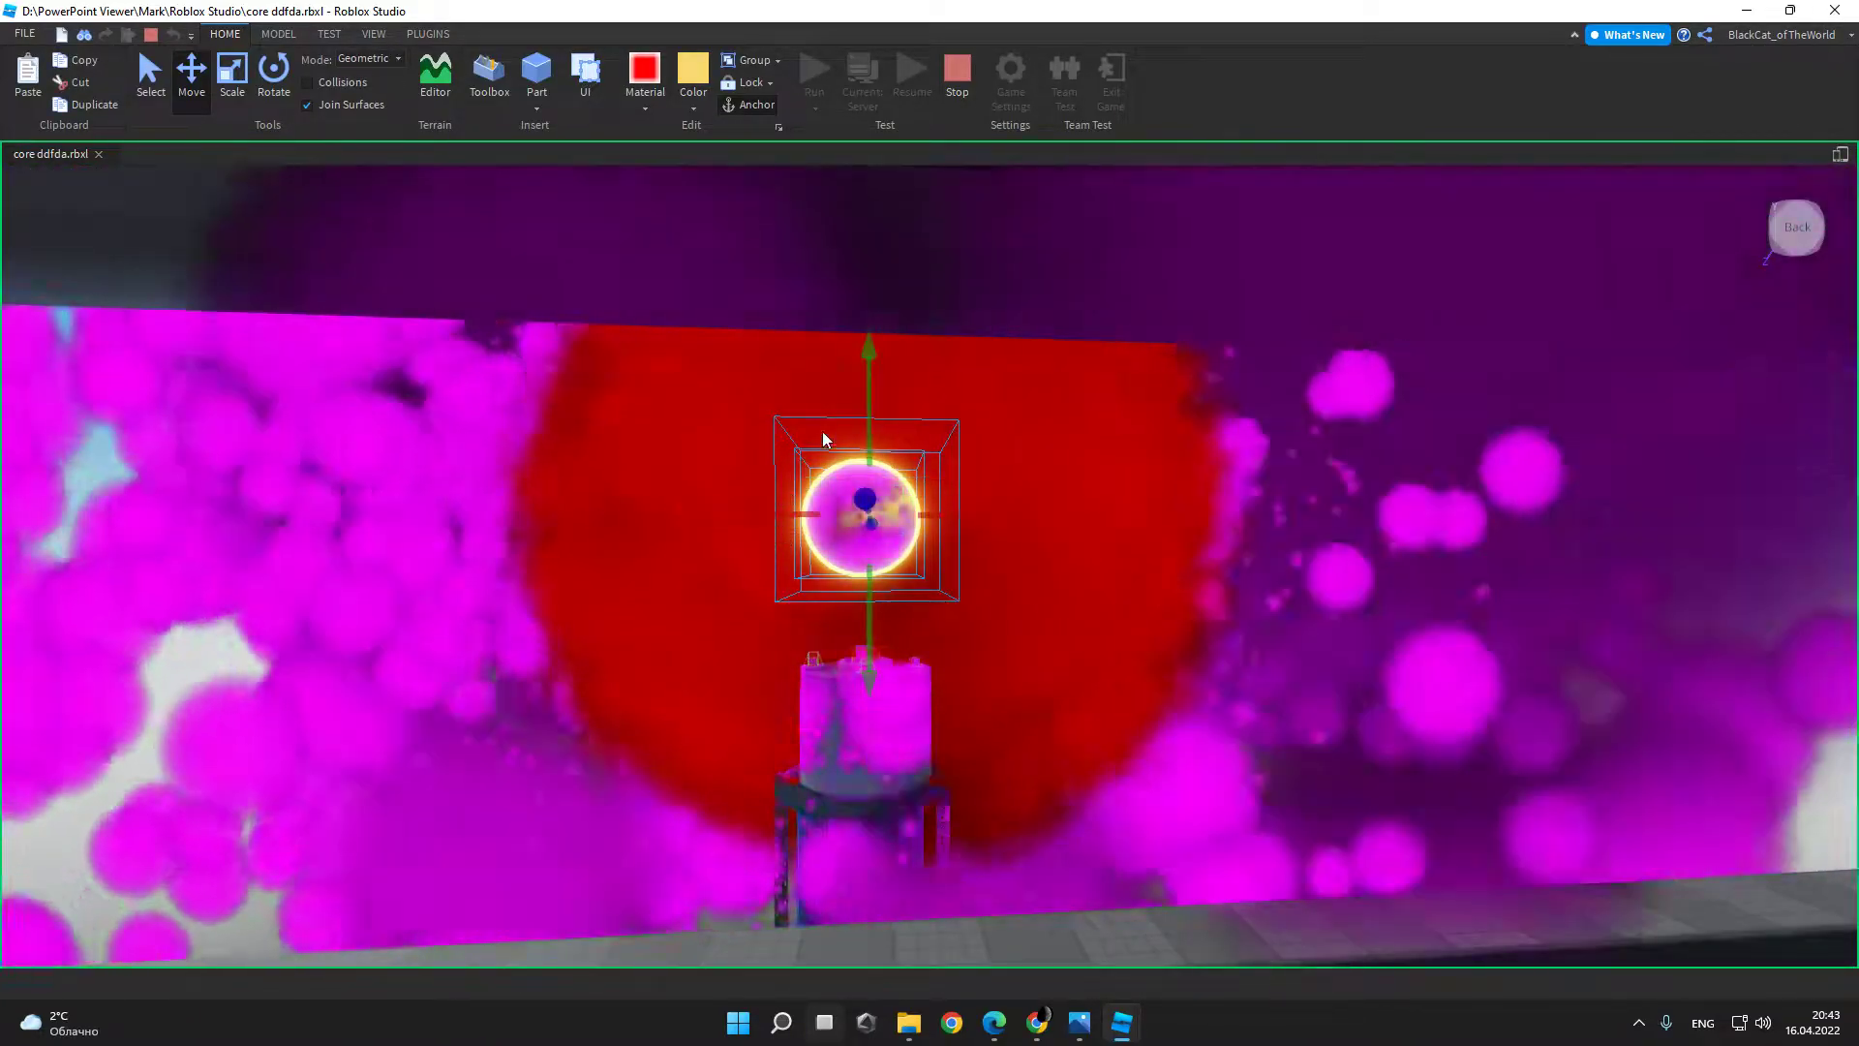
right_click(868, 393)
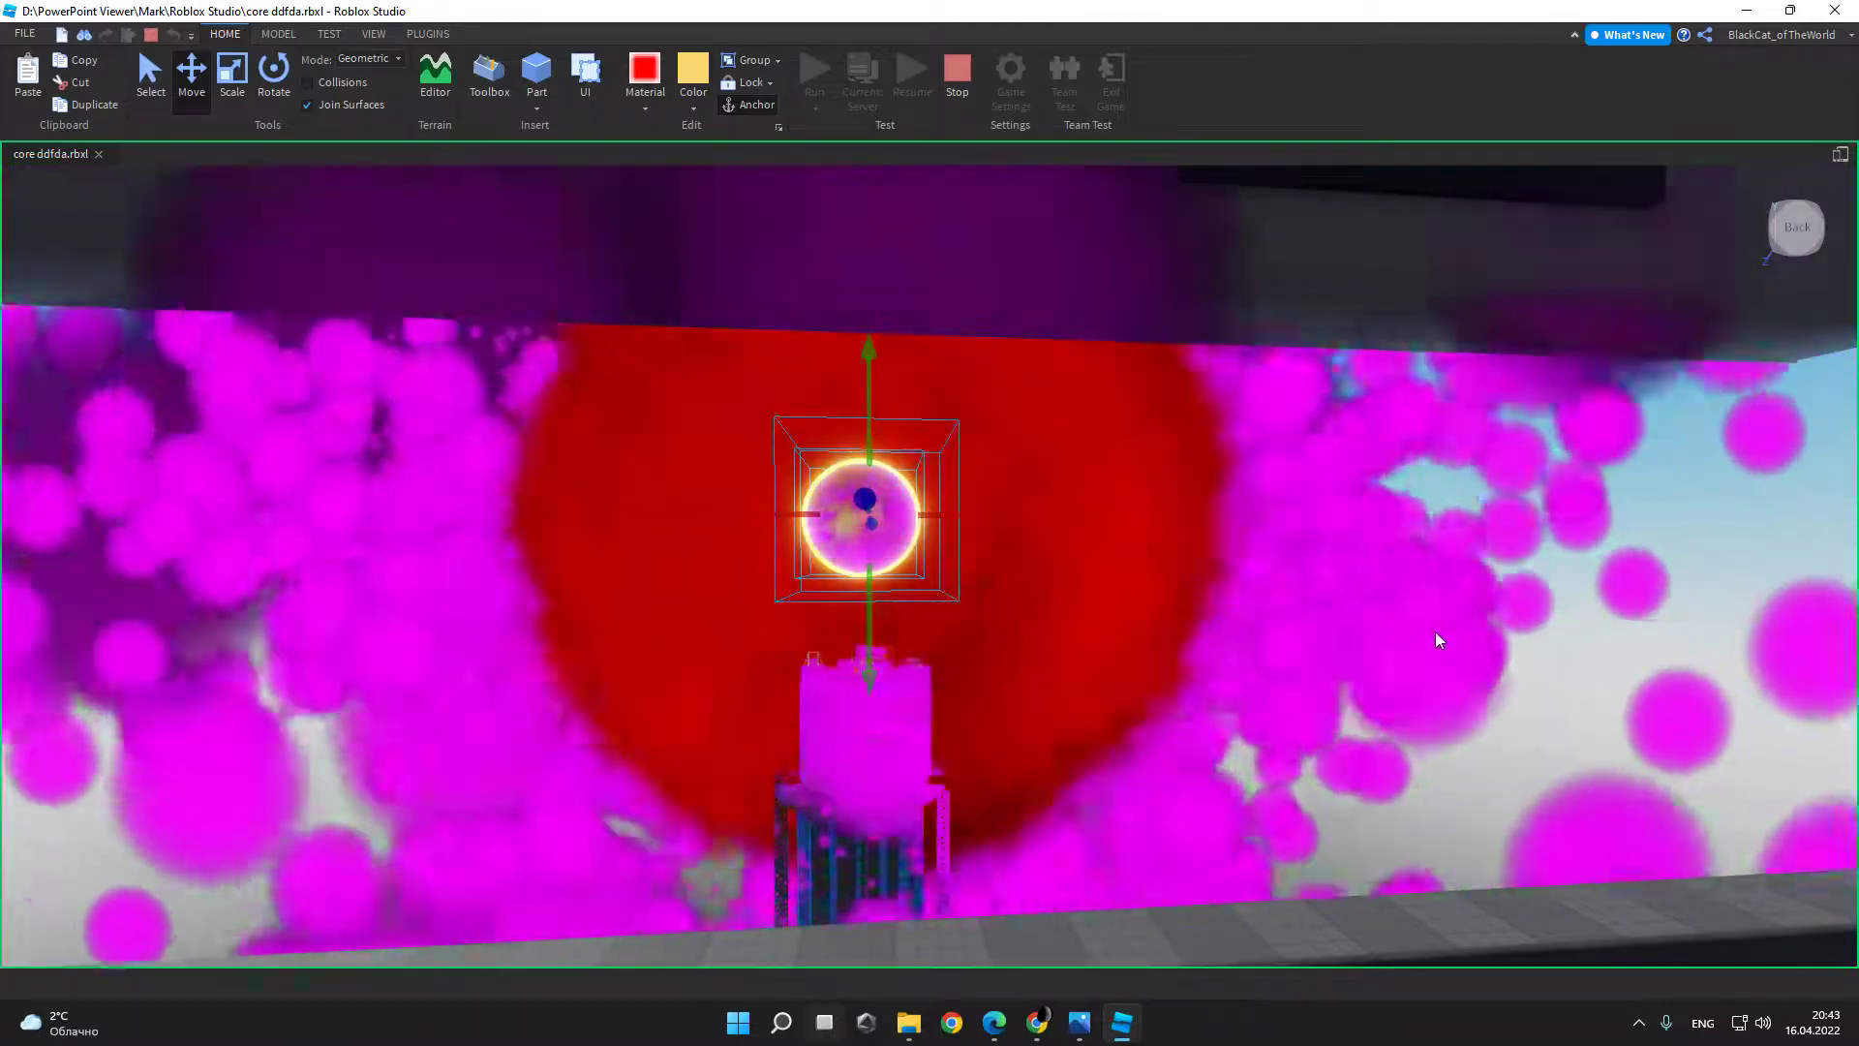
left_click(1435, 631)
Step: Move the marker to the white end of the overhead colour scale
right_click_drag(1435, 631, 1088, 367)
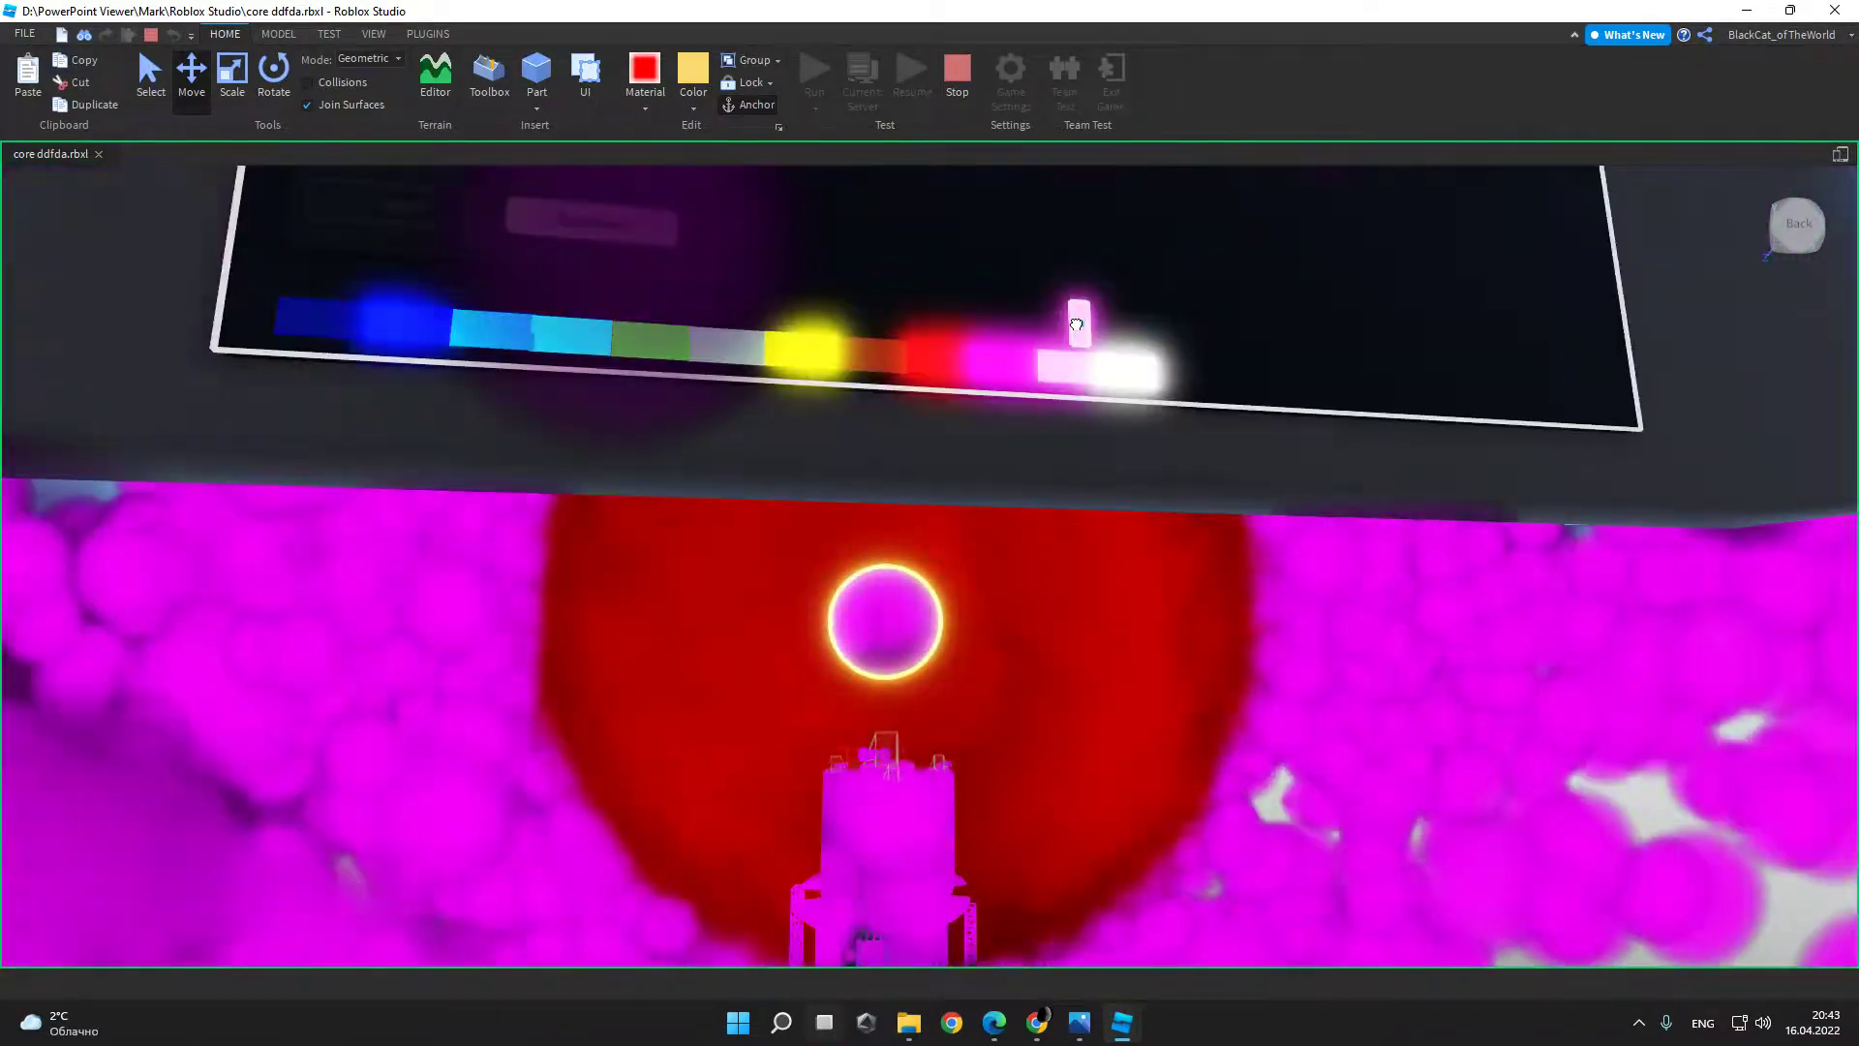
left_click(1077, 324)
scroll(1111, 338, "down", 5)
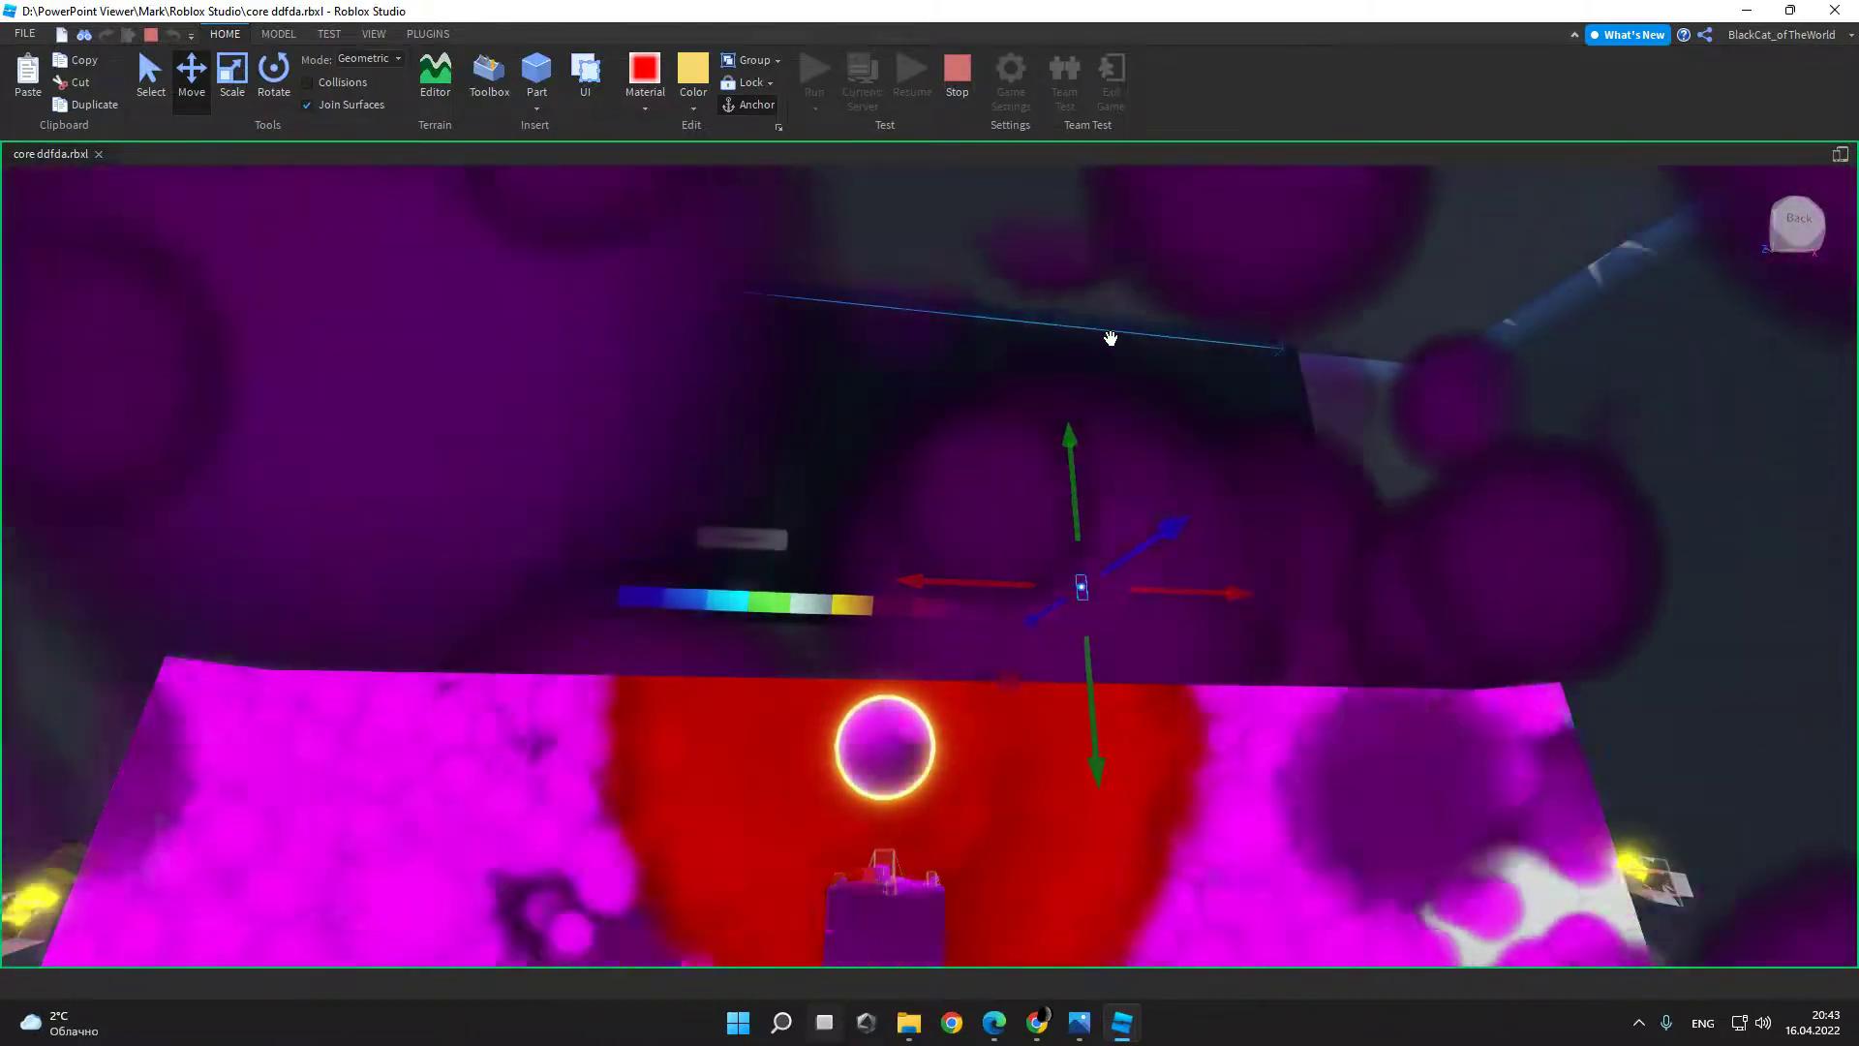
Step: Select the nested boxes around the core and duplicate them to add more particles
right_click_drag(1111, 338, 806, 536)
scroll(989, 529, "up", 3)
right_click_drag(1003, 407, 1012, 477)
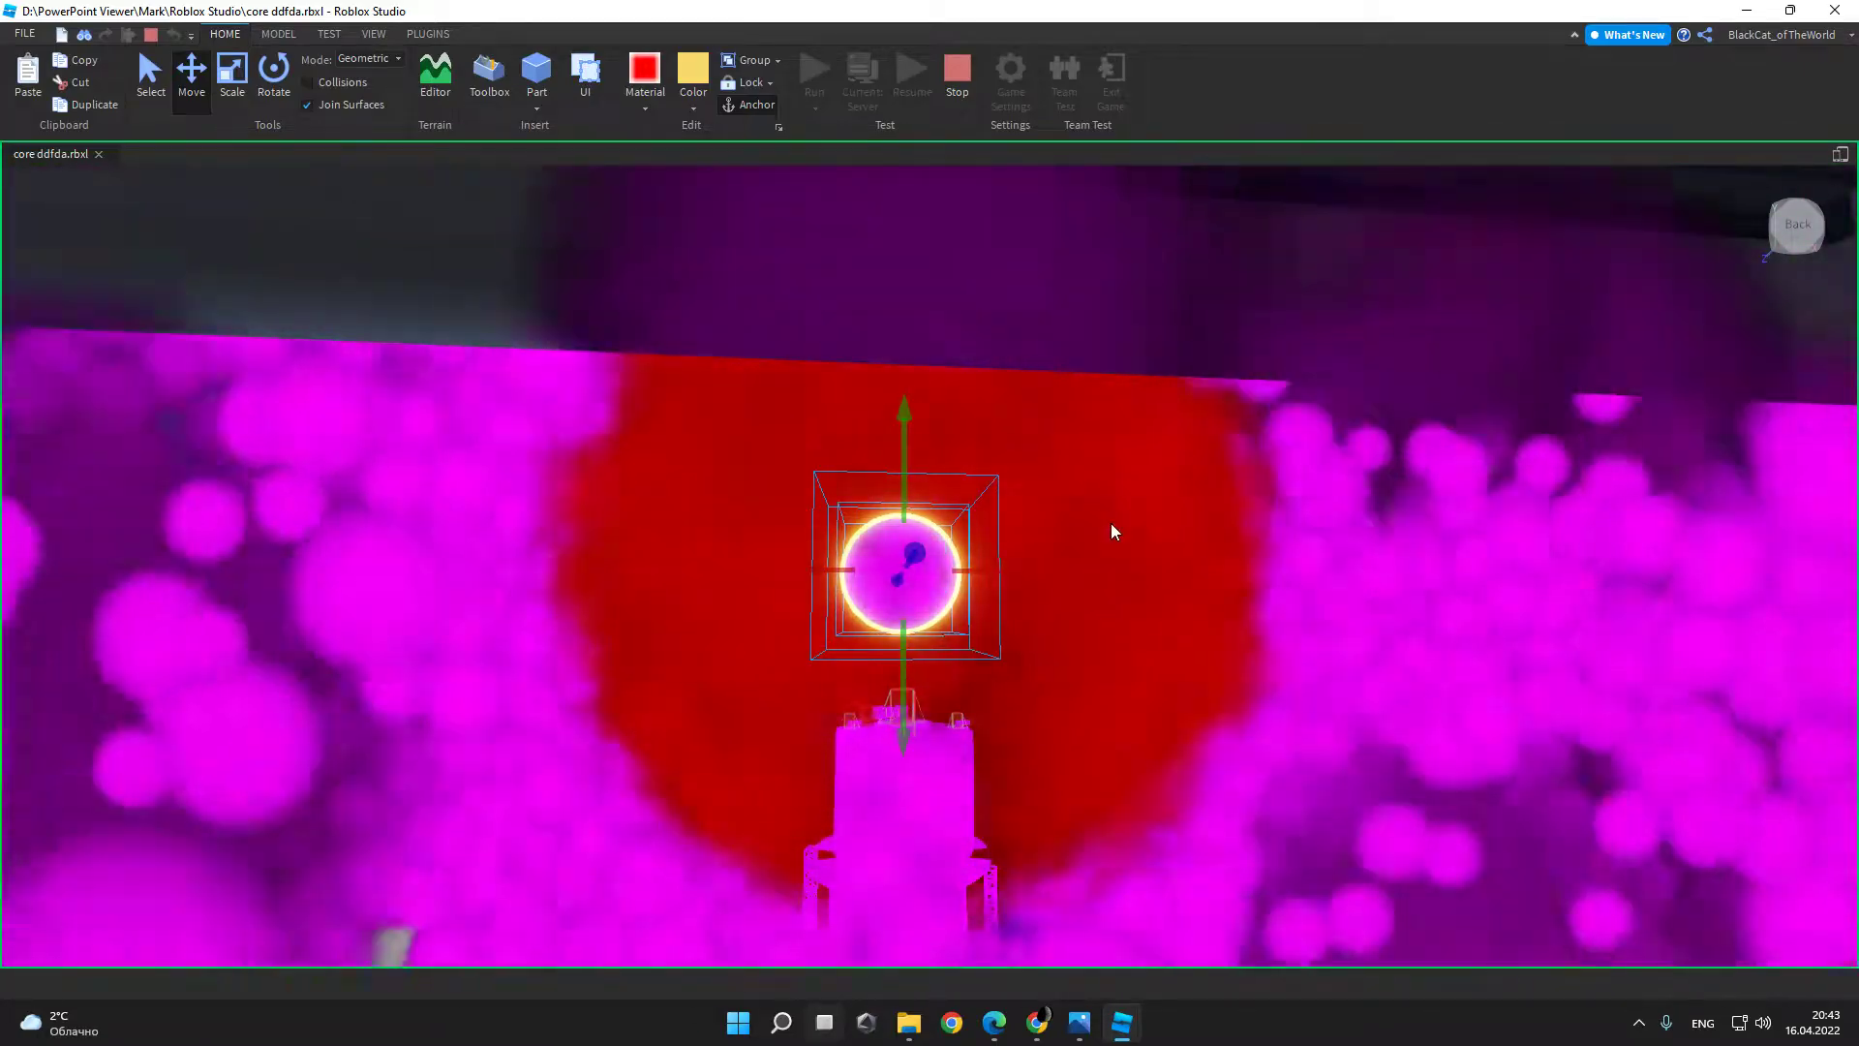
left_click(1111, 524)
Step: Reselect only the parts surrounding the core and duplicate them again
right_click_drag(1112, 524, 1180, 649)
scroll(1391, 705, "up", 3)
scroll(1095, 430, "down", 5)
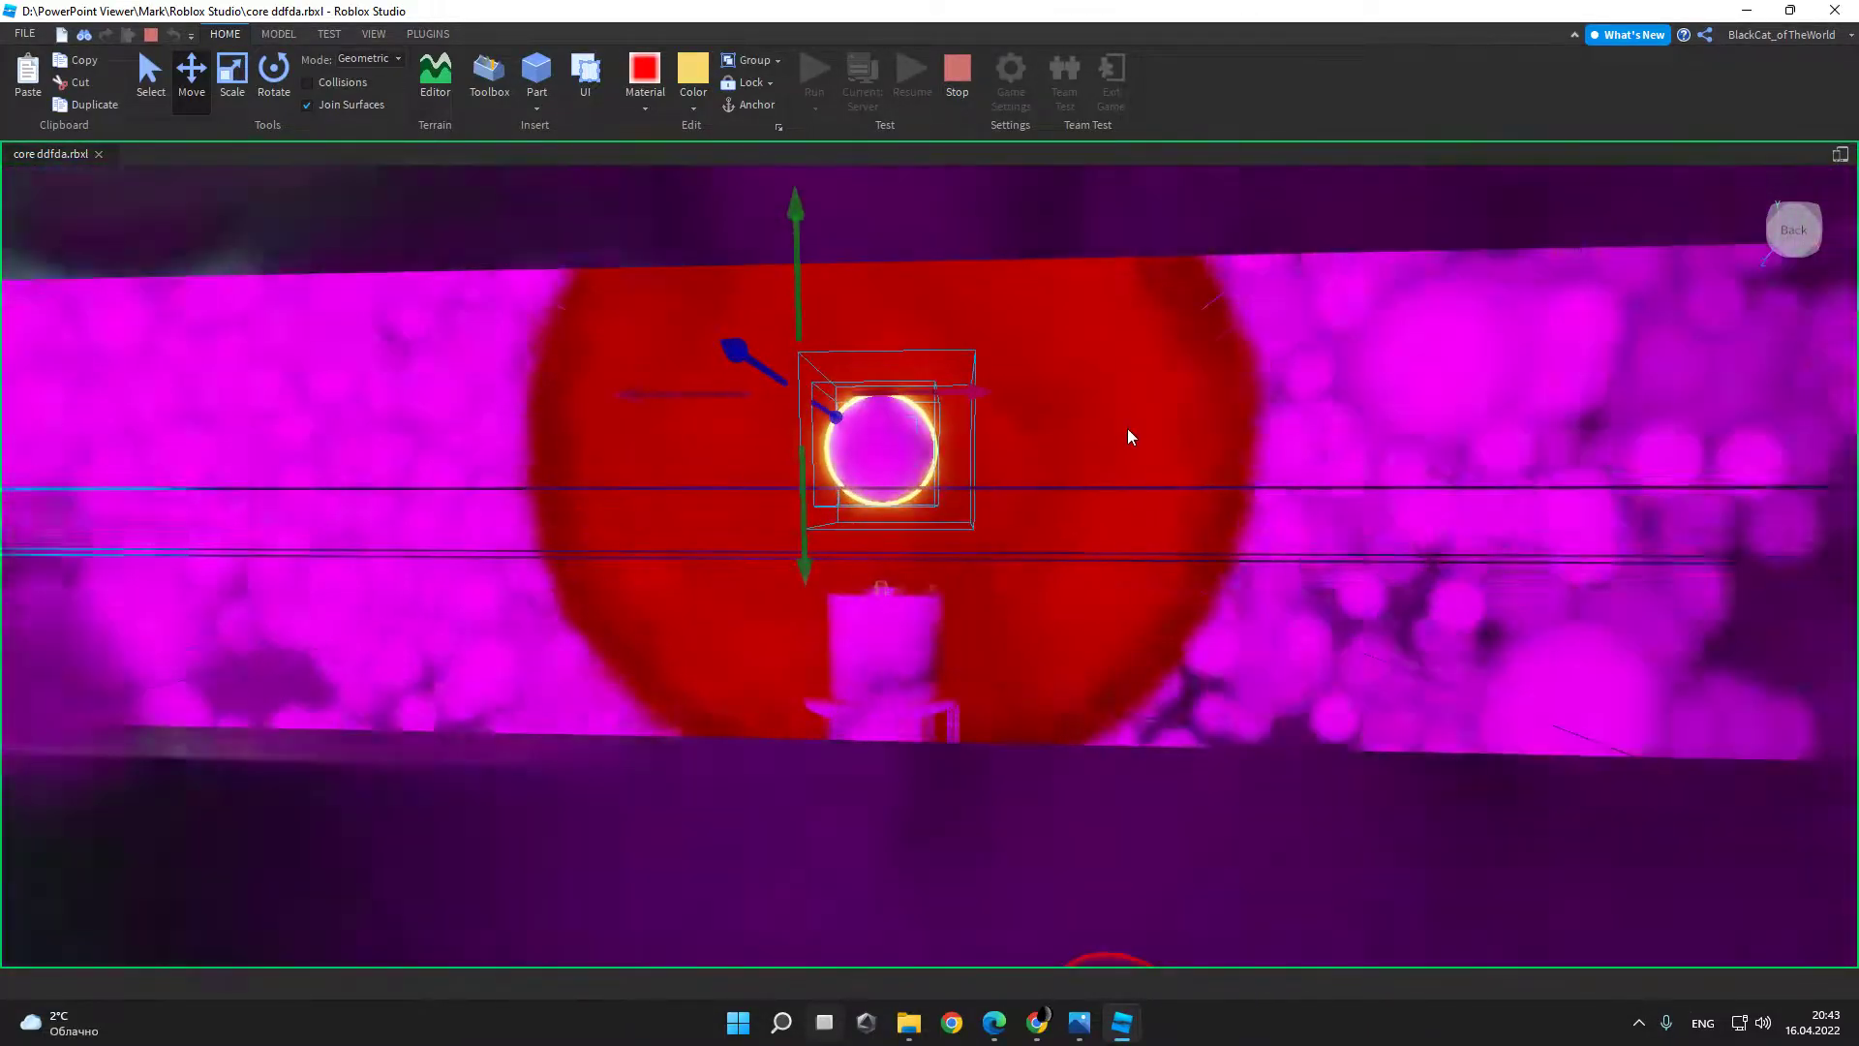
right_click_drag(1233, 510, 1092, 450)
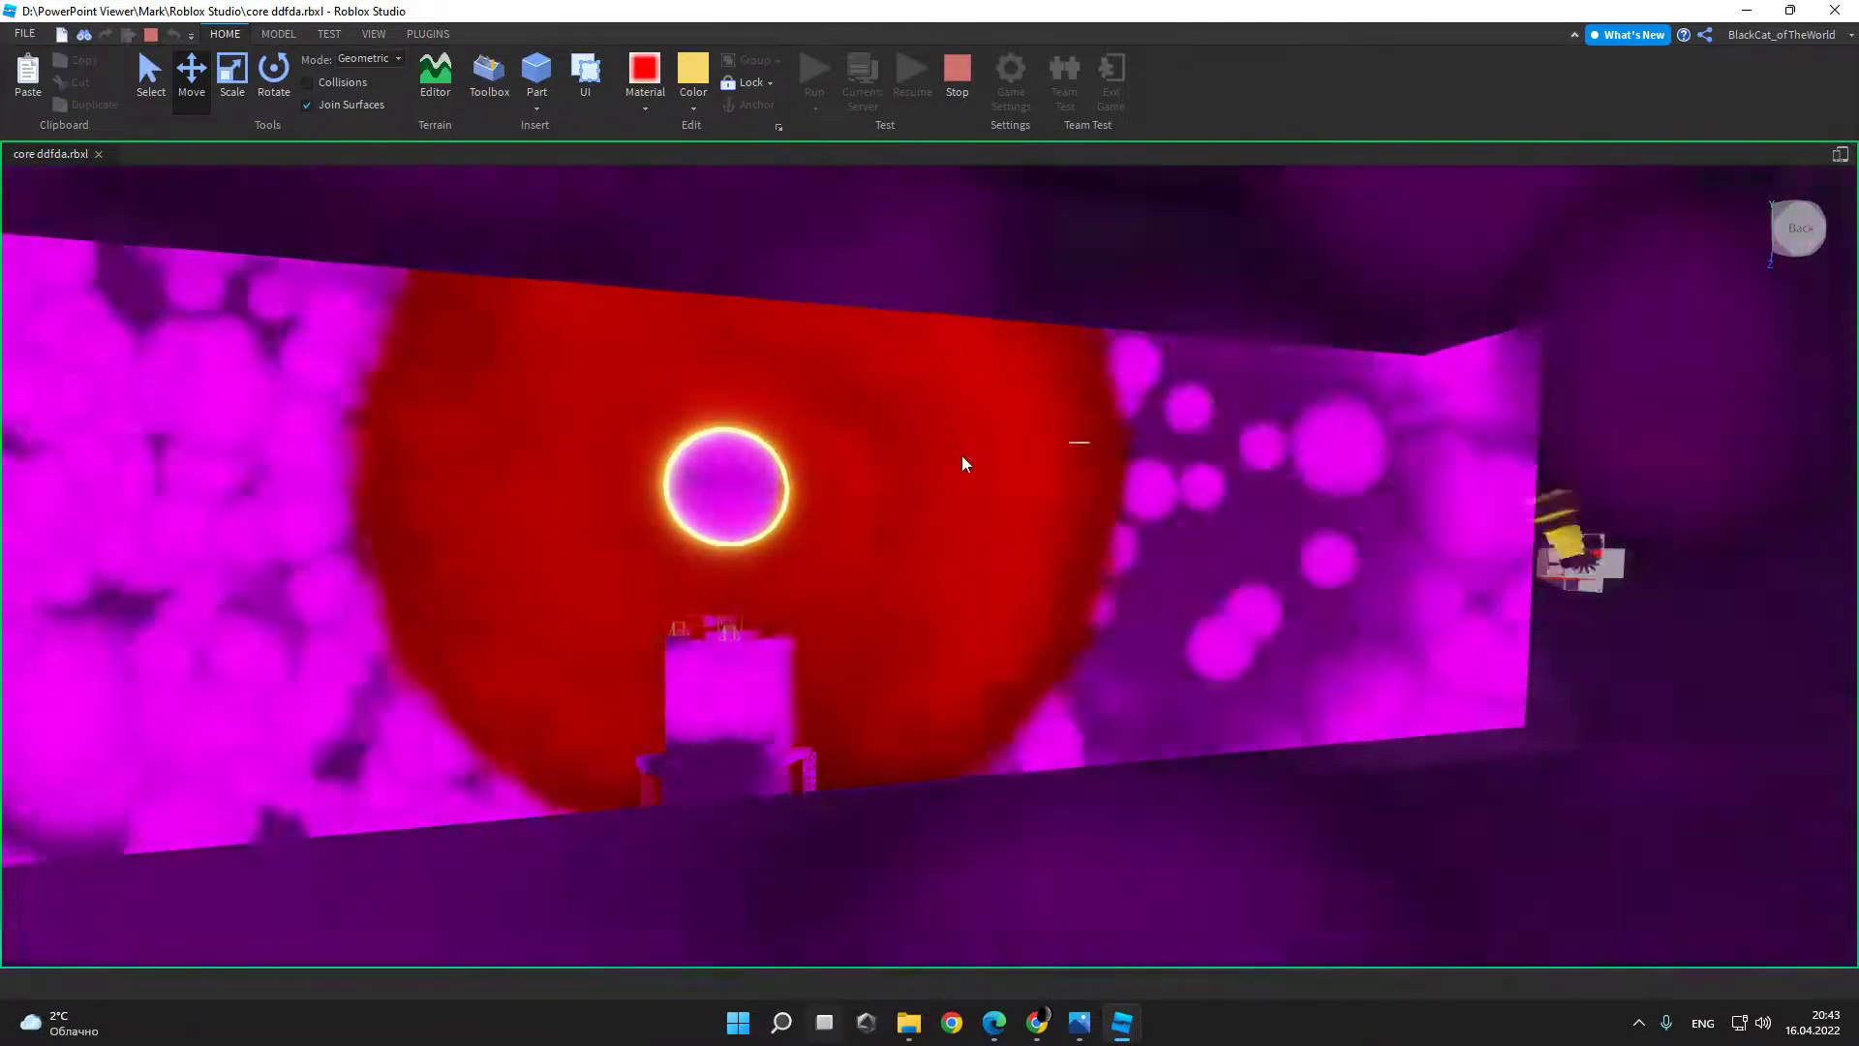
left_click(722, 486)
scroll(620, 534, "up", 2)
left_click(939, 457)
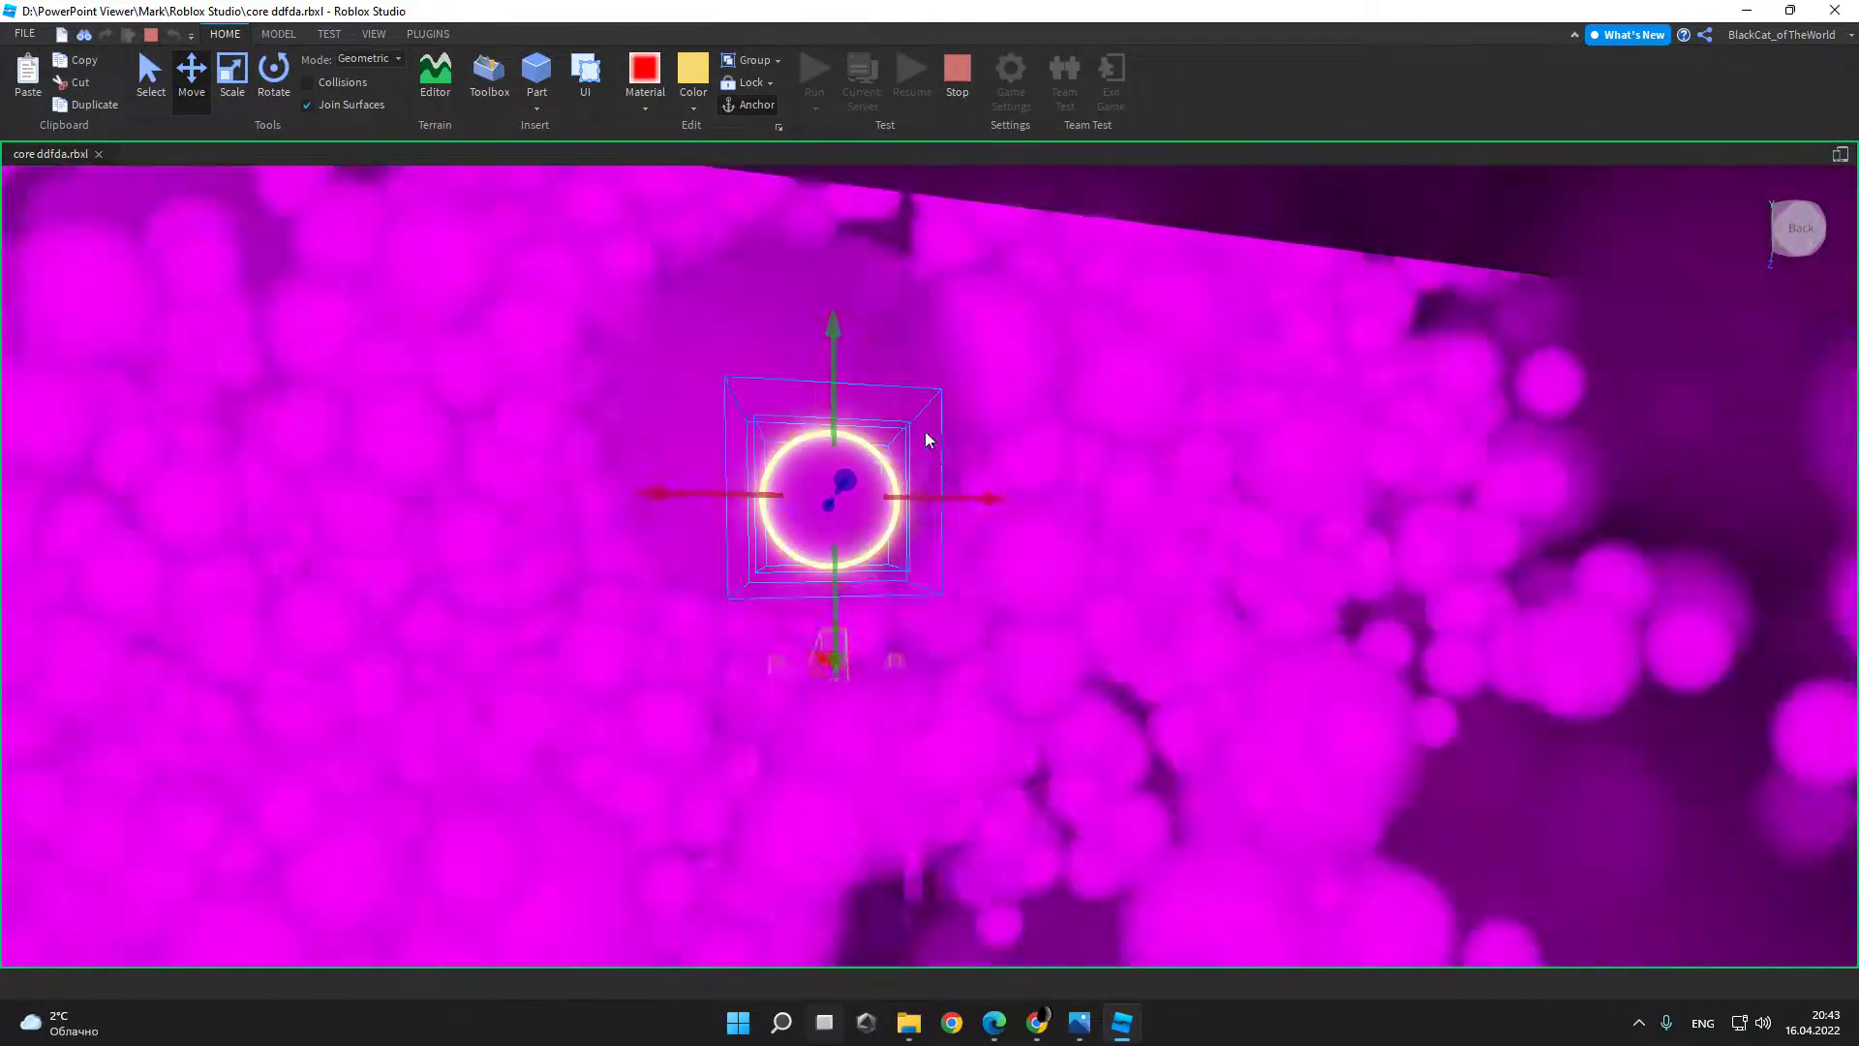
right_click(903, 378)
left_click(1007, 485)
left_click(1340, 509)
Step: Select the core's surrounding boxes from an angled view and add one more duplicate of them
right_click_drag(1340, 508, 1340, 506)
scroll(1340, 506, "down", 3)
middle_click_drag(1340, 514, 1270, 494)
right_click_drag(1270, 493, 955, 415)
scroll(865, 467, "up", 2)
left_click(828, 388)
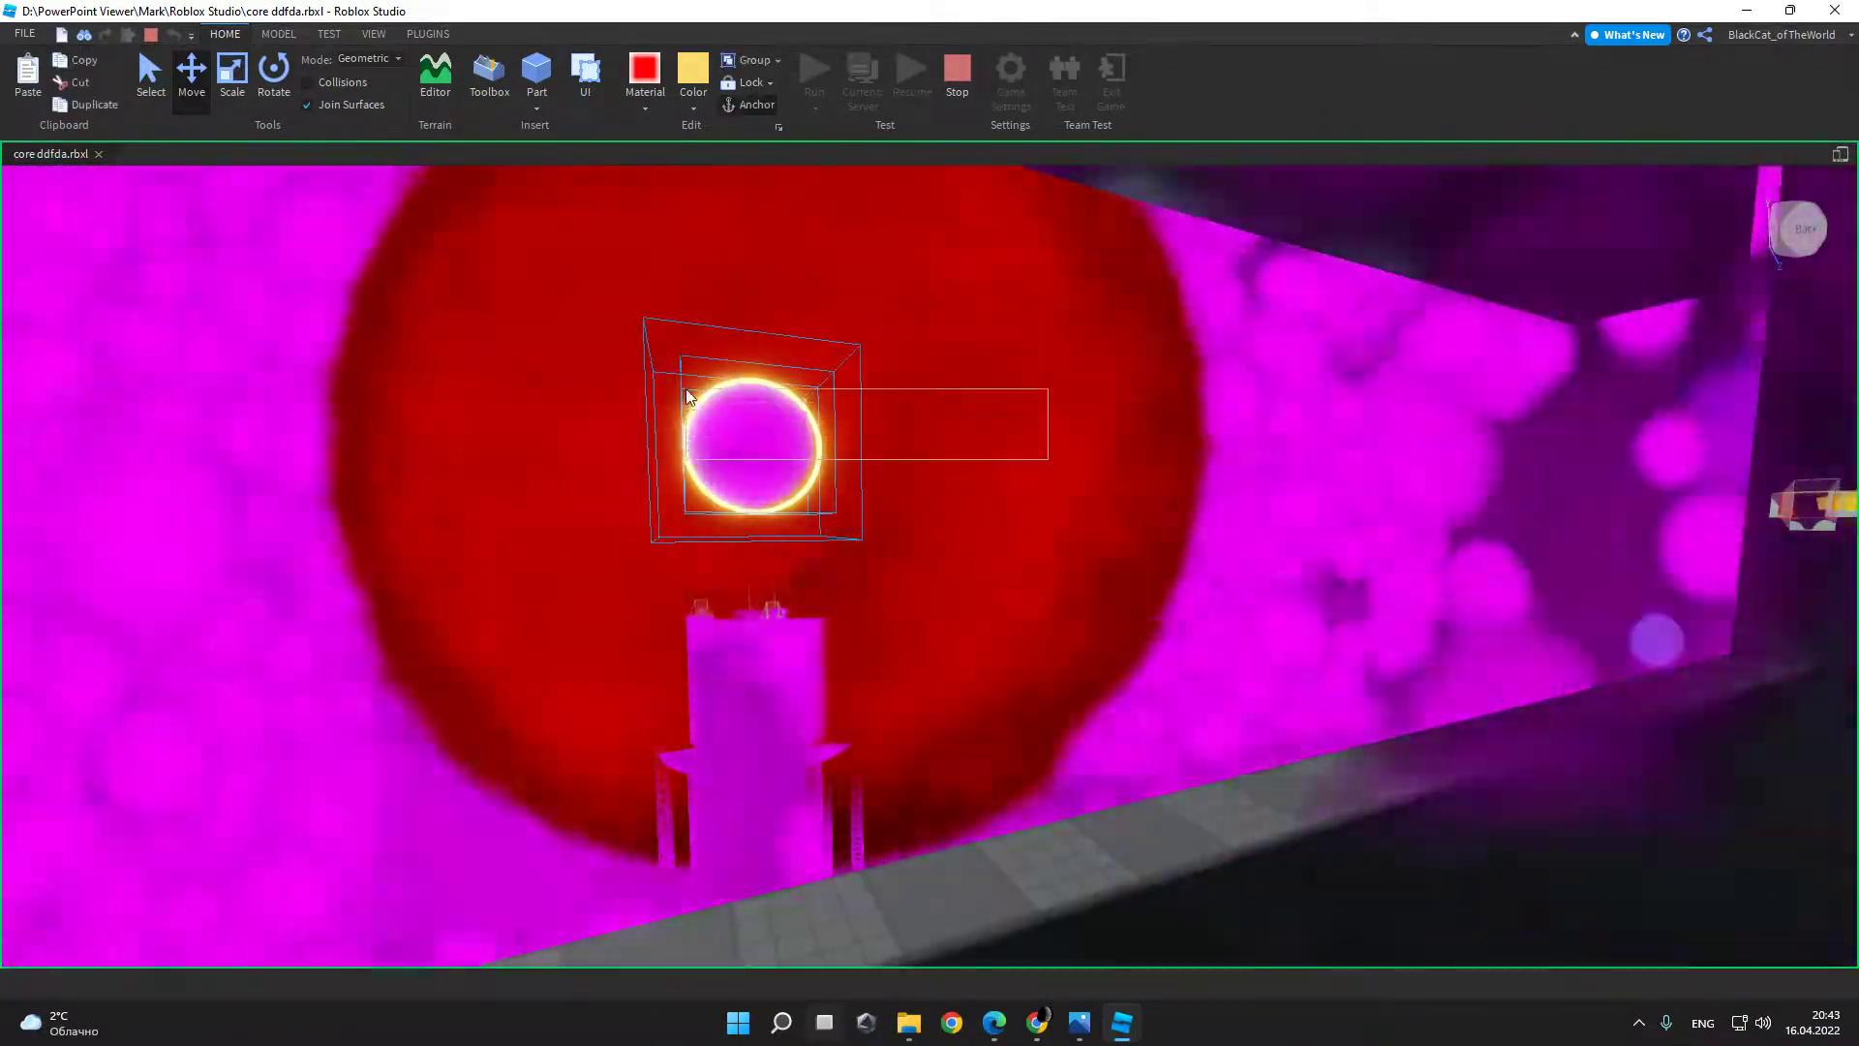
right_click(828, 385)
left_click(865, 478)
Step: Select the whole pedestal below the core, including its top fittings, and release it so that it falls away
right_click_drag(866, 479, 434, 496)
left_click_drag(428, 484, 914, 938)
right_click_drag(914, 939, 625, 566)
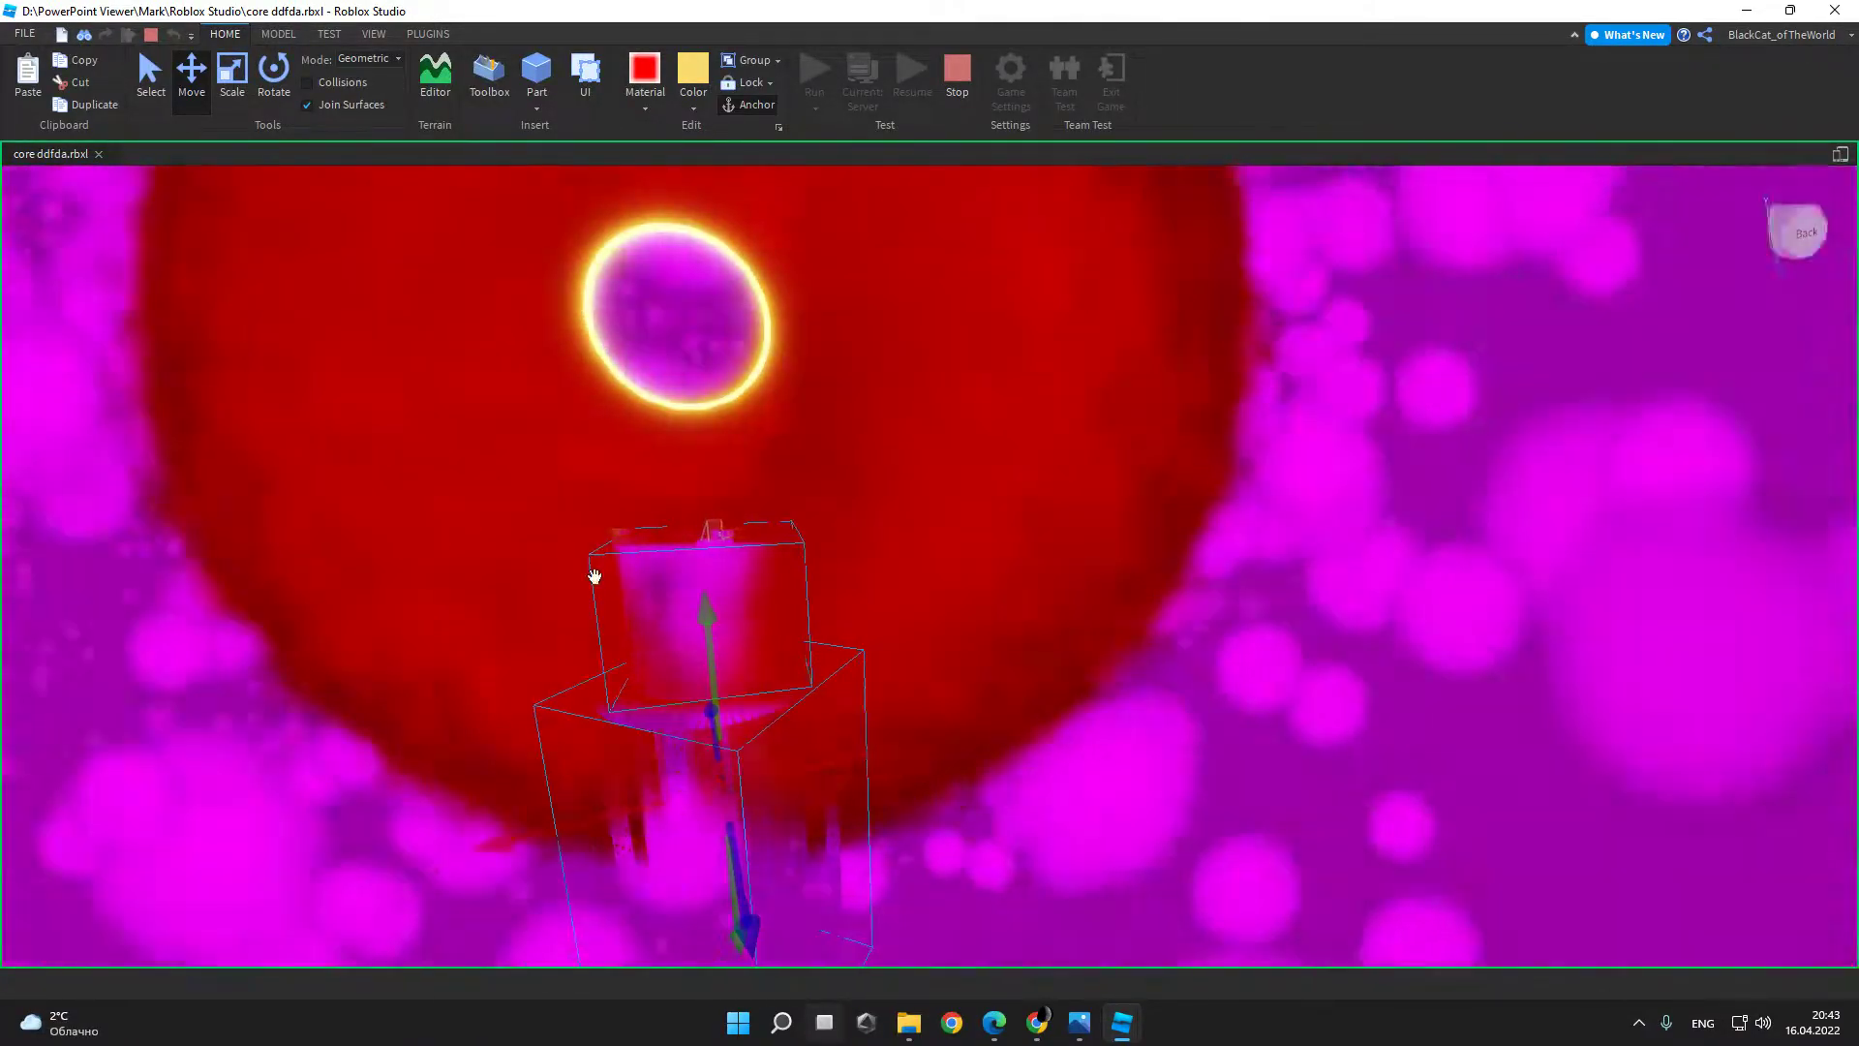
left_click_drag(493, 473, 839, 798)
left_click_drag(997, 967, 998, 967)
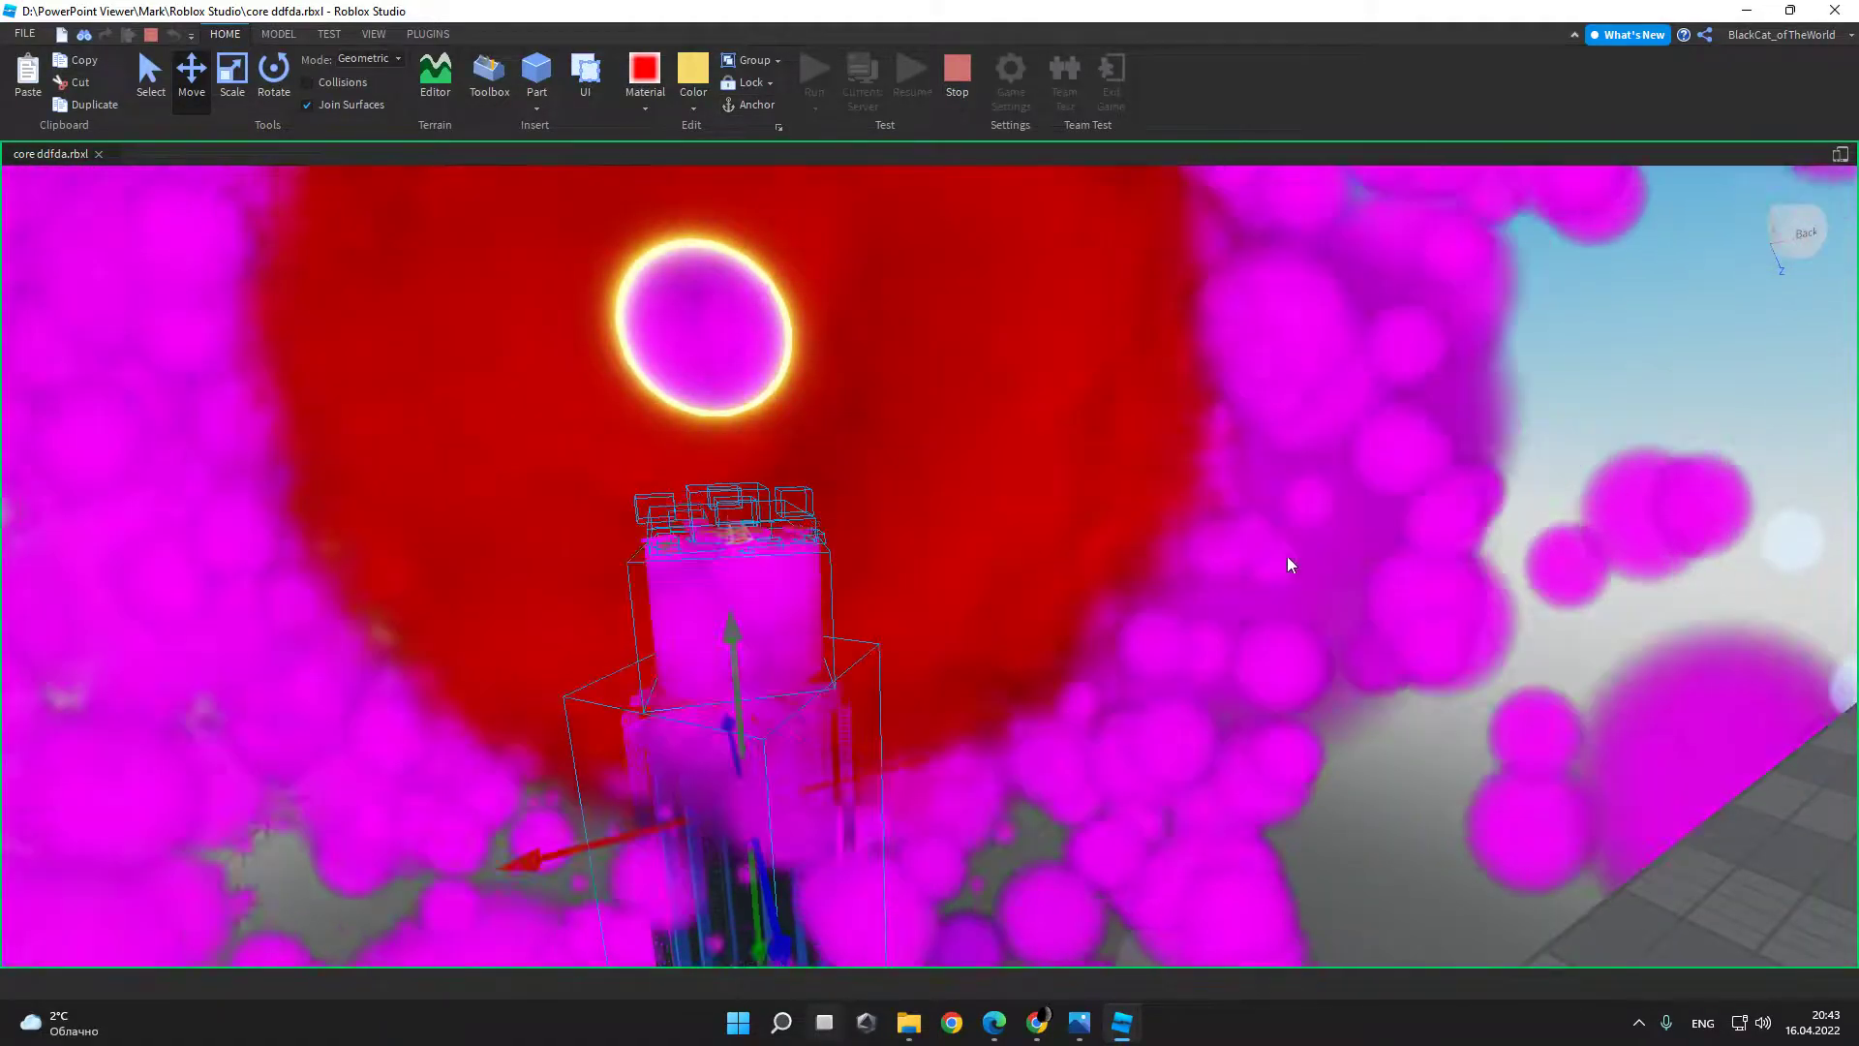
left_click(1287, 556)
Step: Examine the pedestal's movement below the core and the magenta particles around it
scroll(1255, 590, "up", 5)
scroll(889, 537, "down", 5)
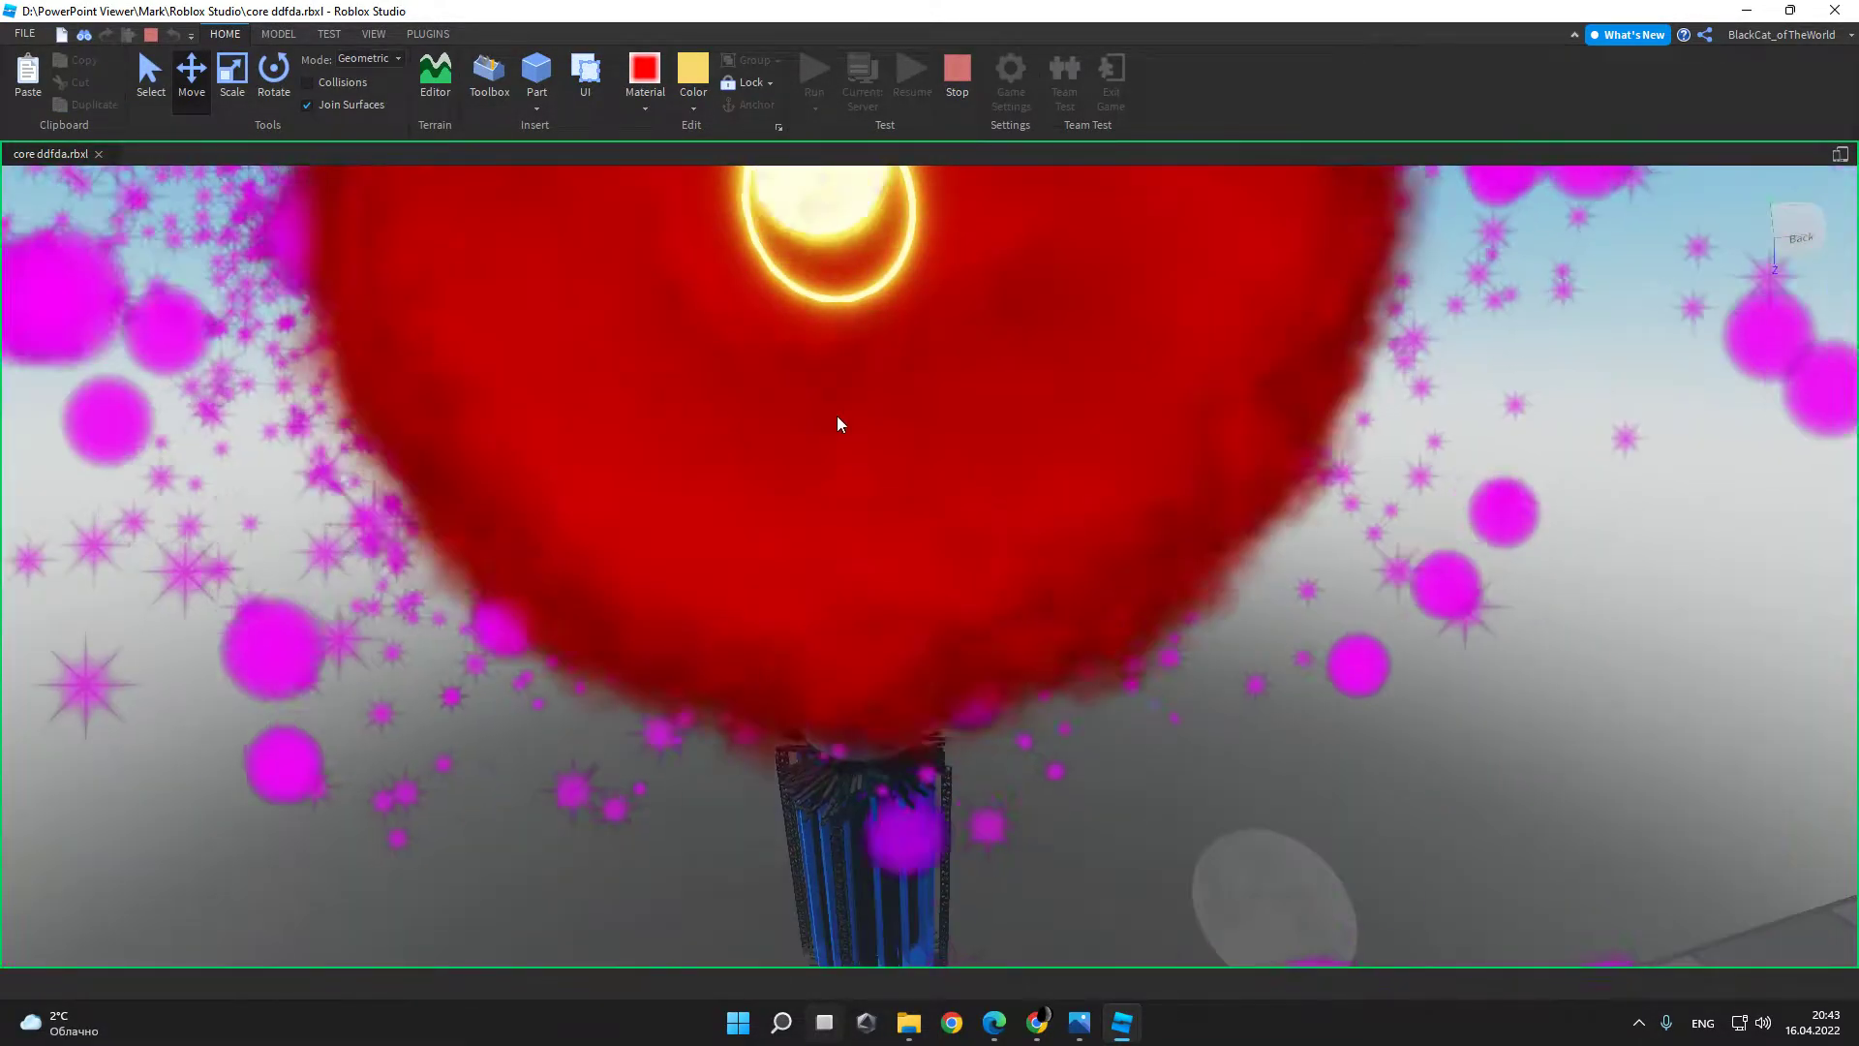
left_click(821, 399)
scroll(1090, 572, "up", 5)
scroll(1162, 811, "down", 5)
left_click(1162, 813)
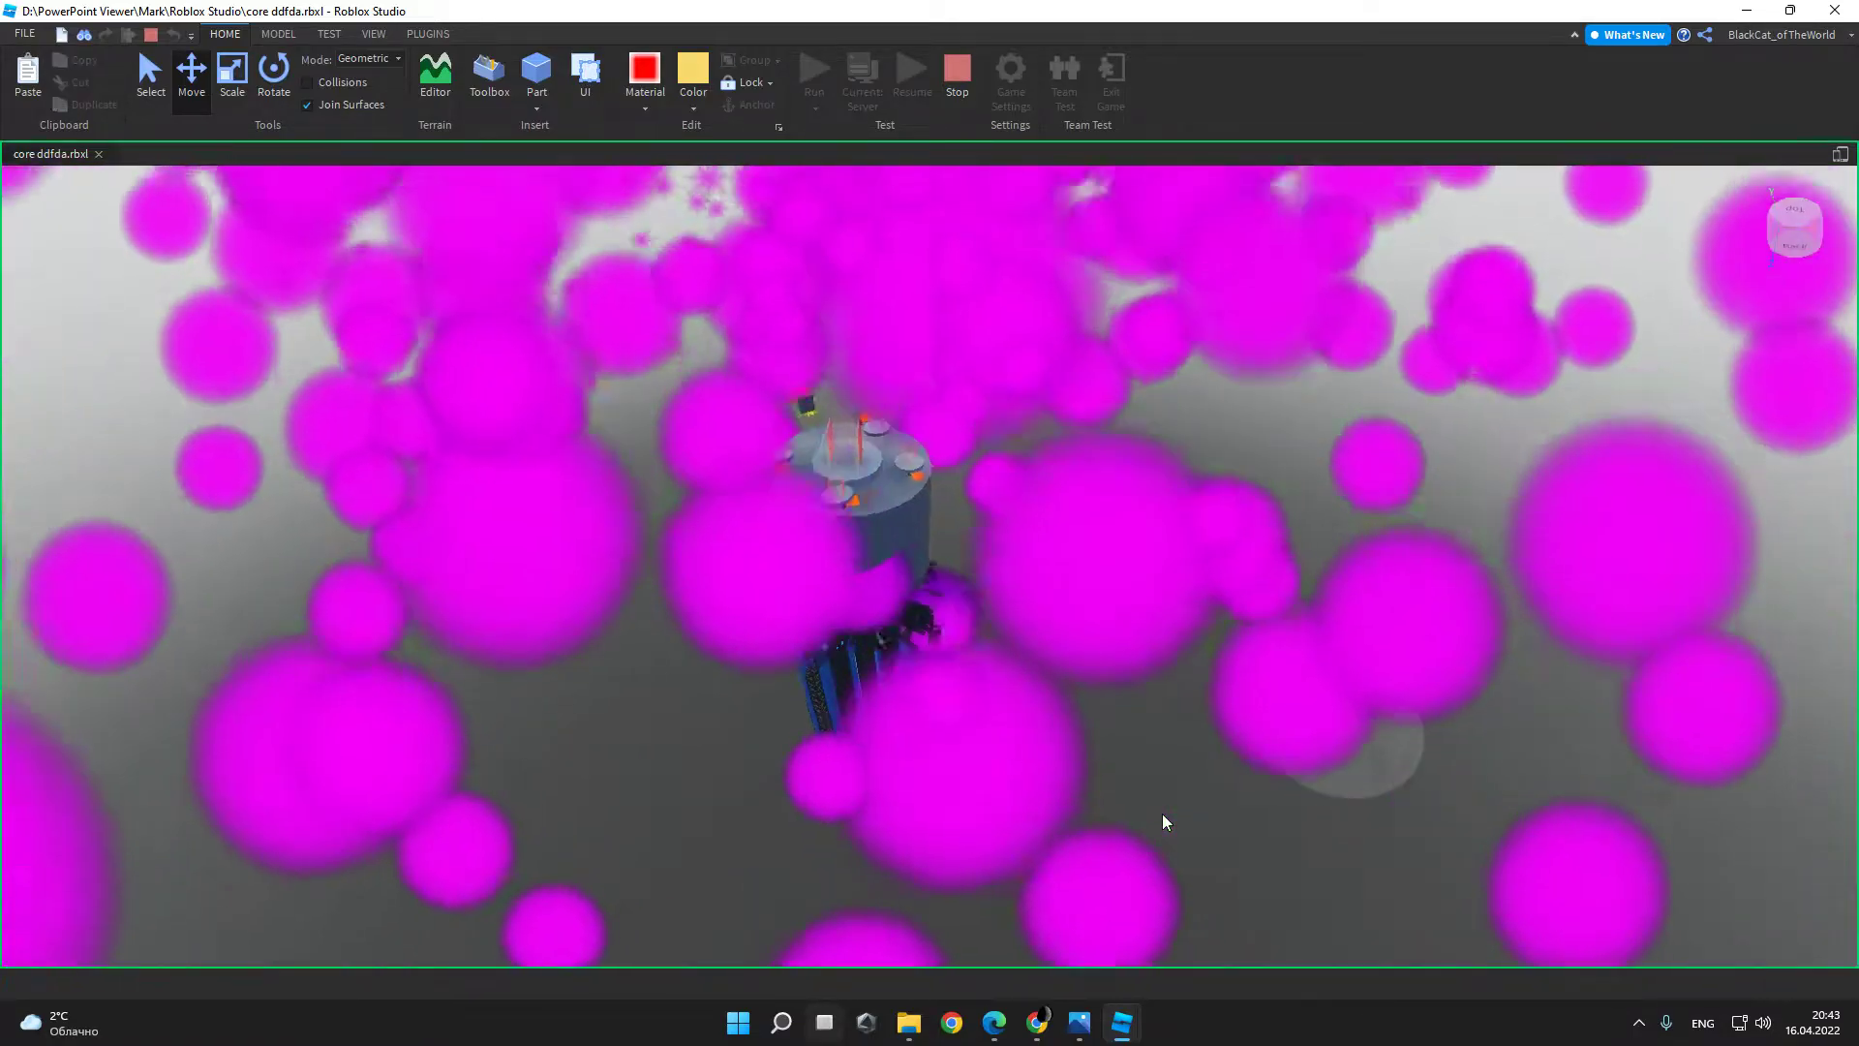
scroll(1162, 814, "up", 5)
scroll(1162, 814, "down", 5)
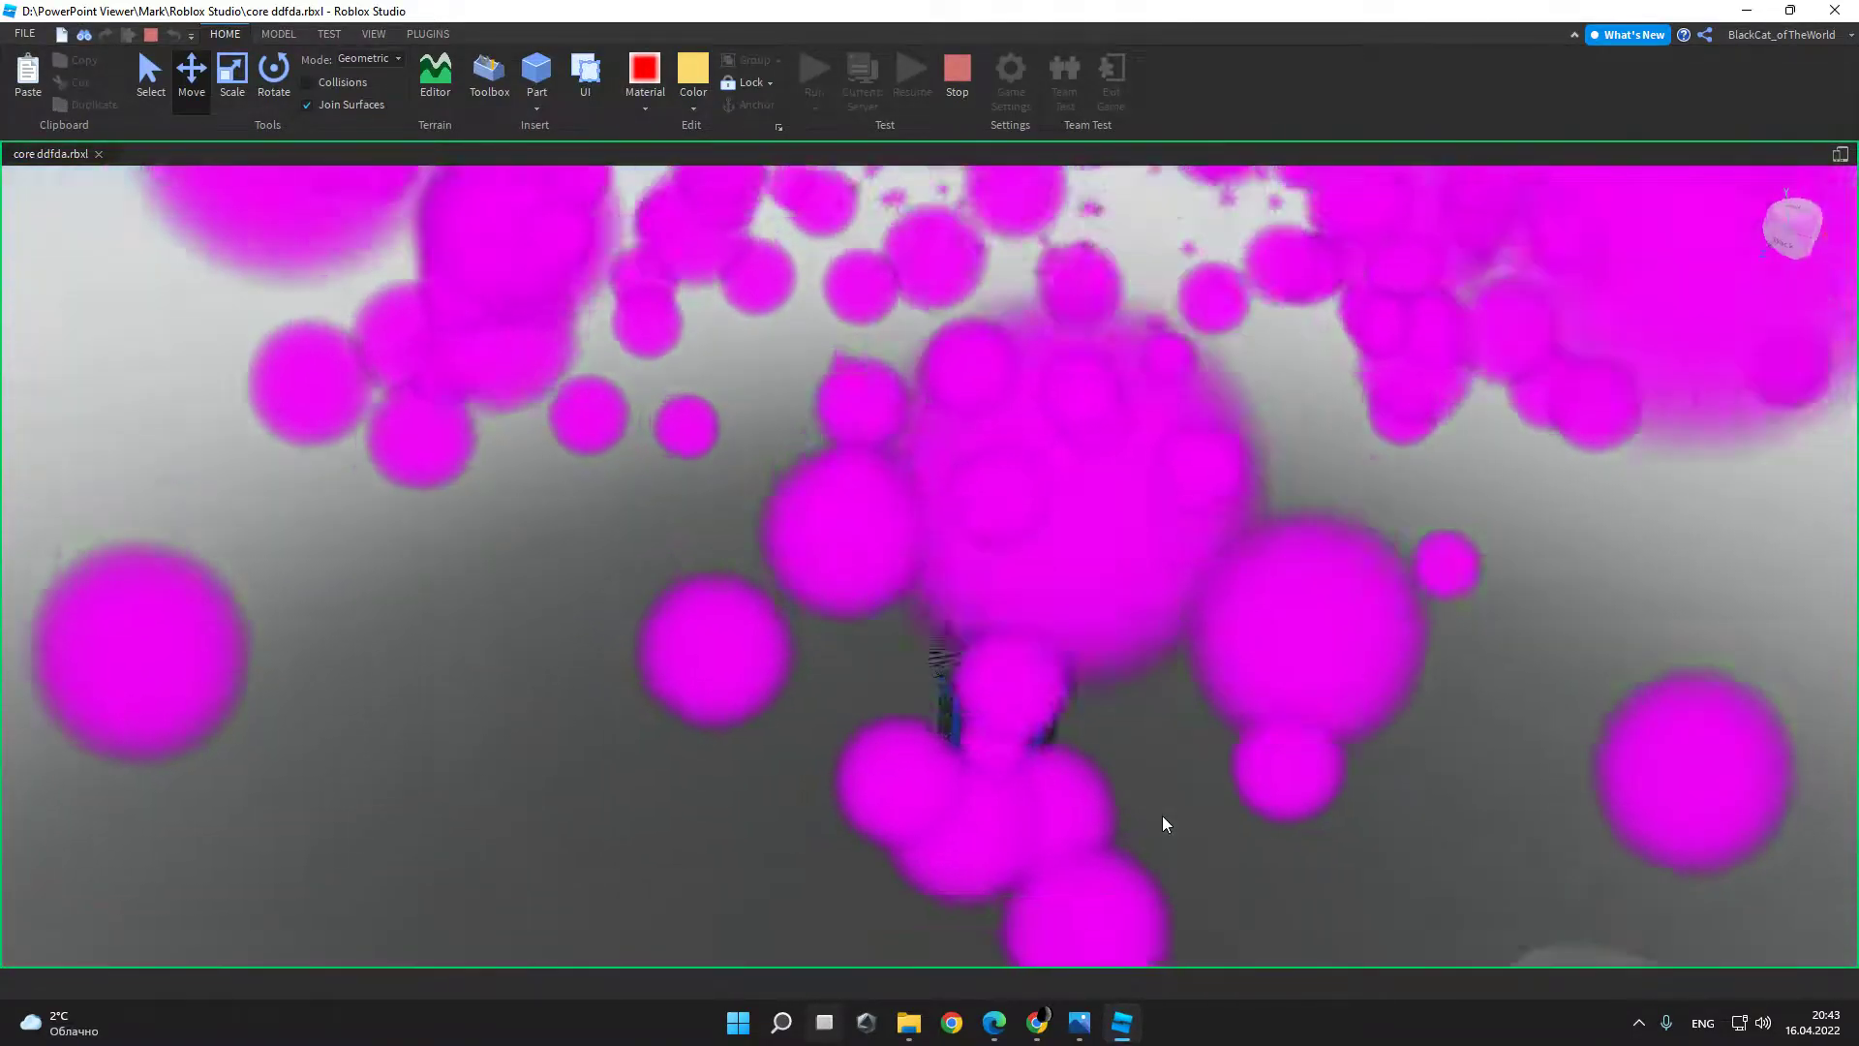
scroll(1164, 822, "down", 5)
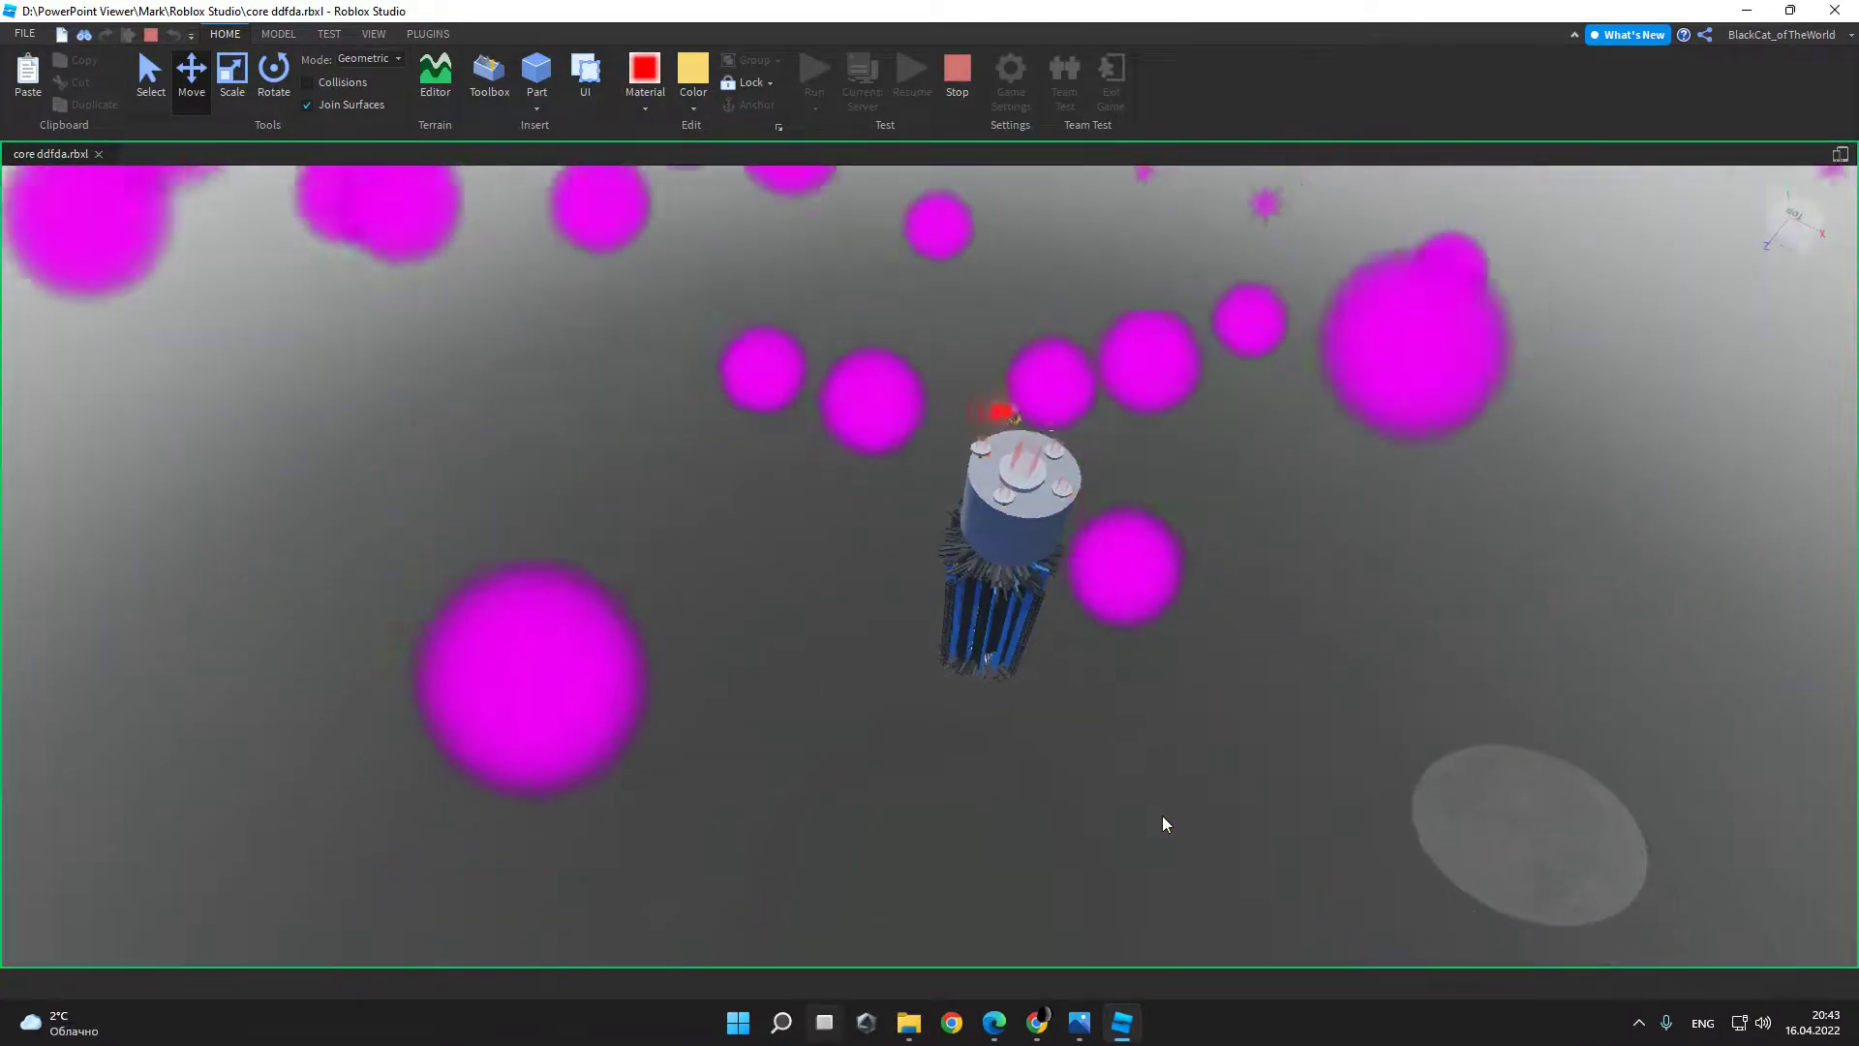
scroll(1164, 822, "up", 5)
scroll(1164, 822, "down", 5)
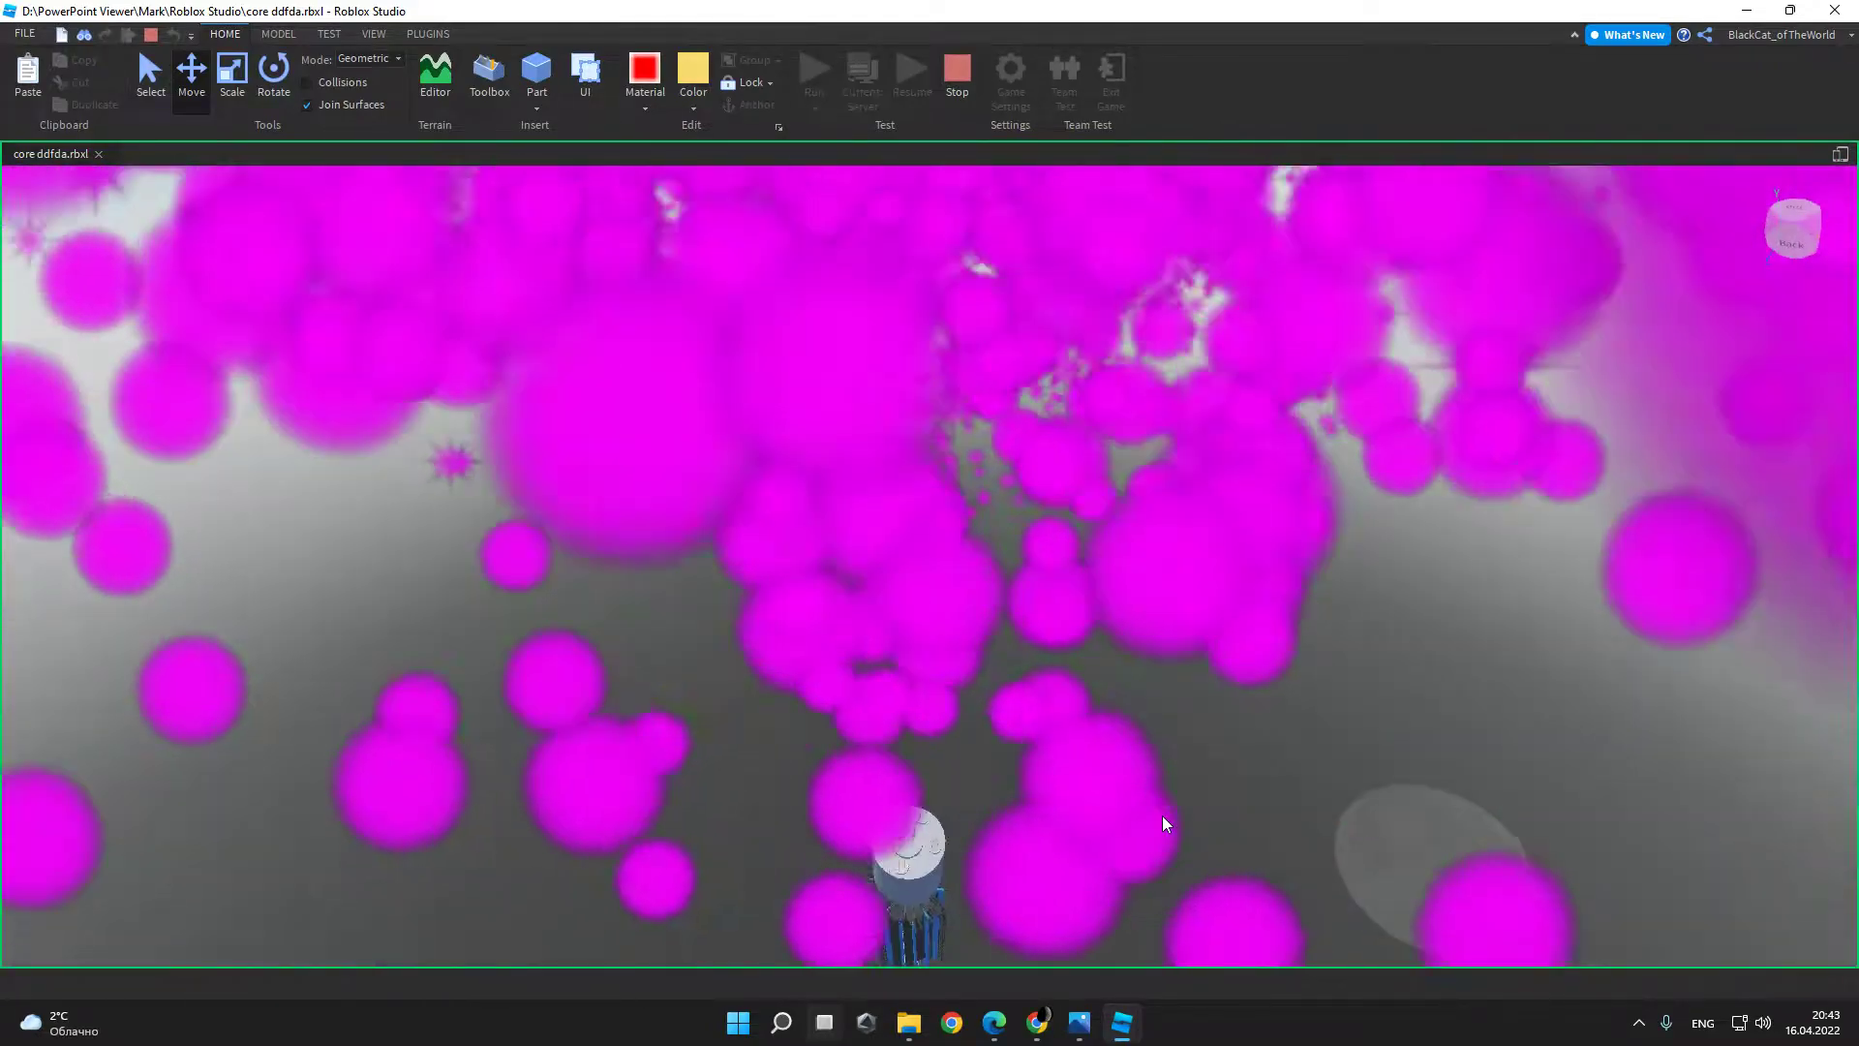
scroll(1164, 822, "up", 5)
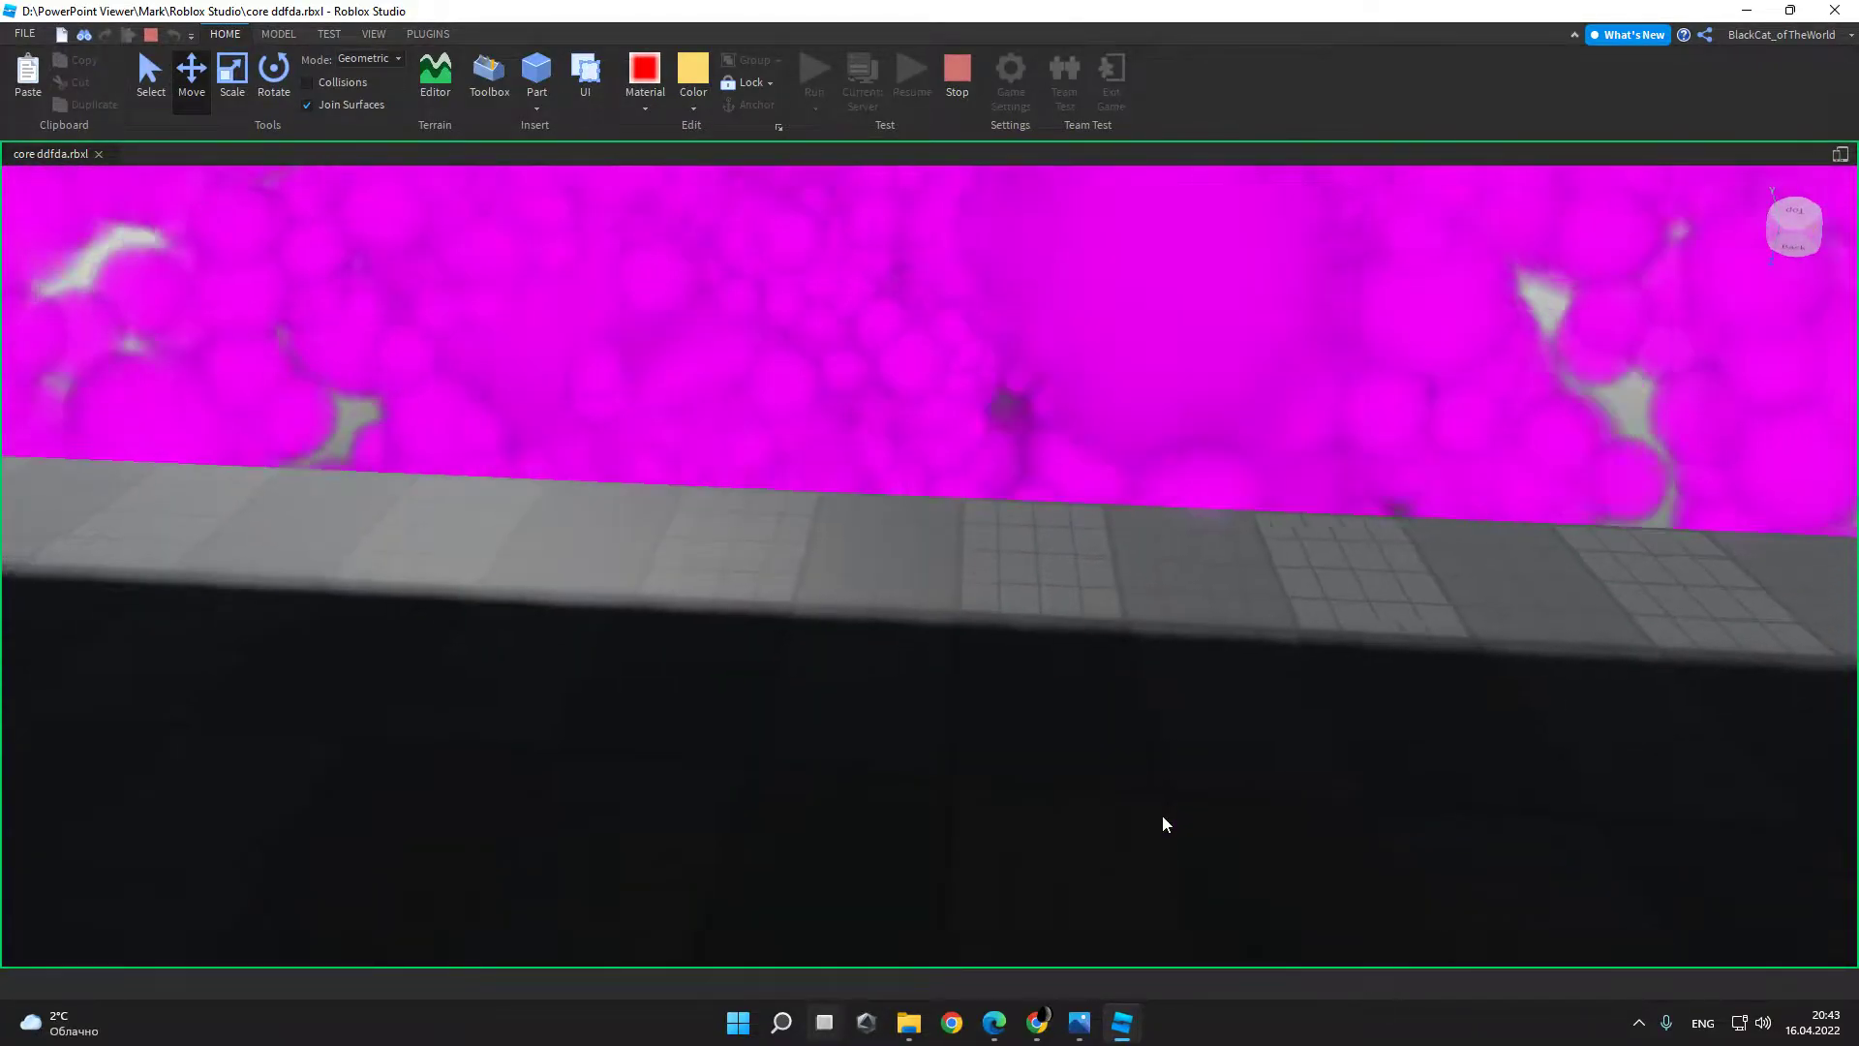
scroll(1164, 822, "down", 5)
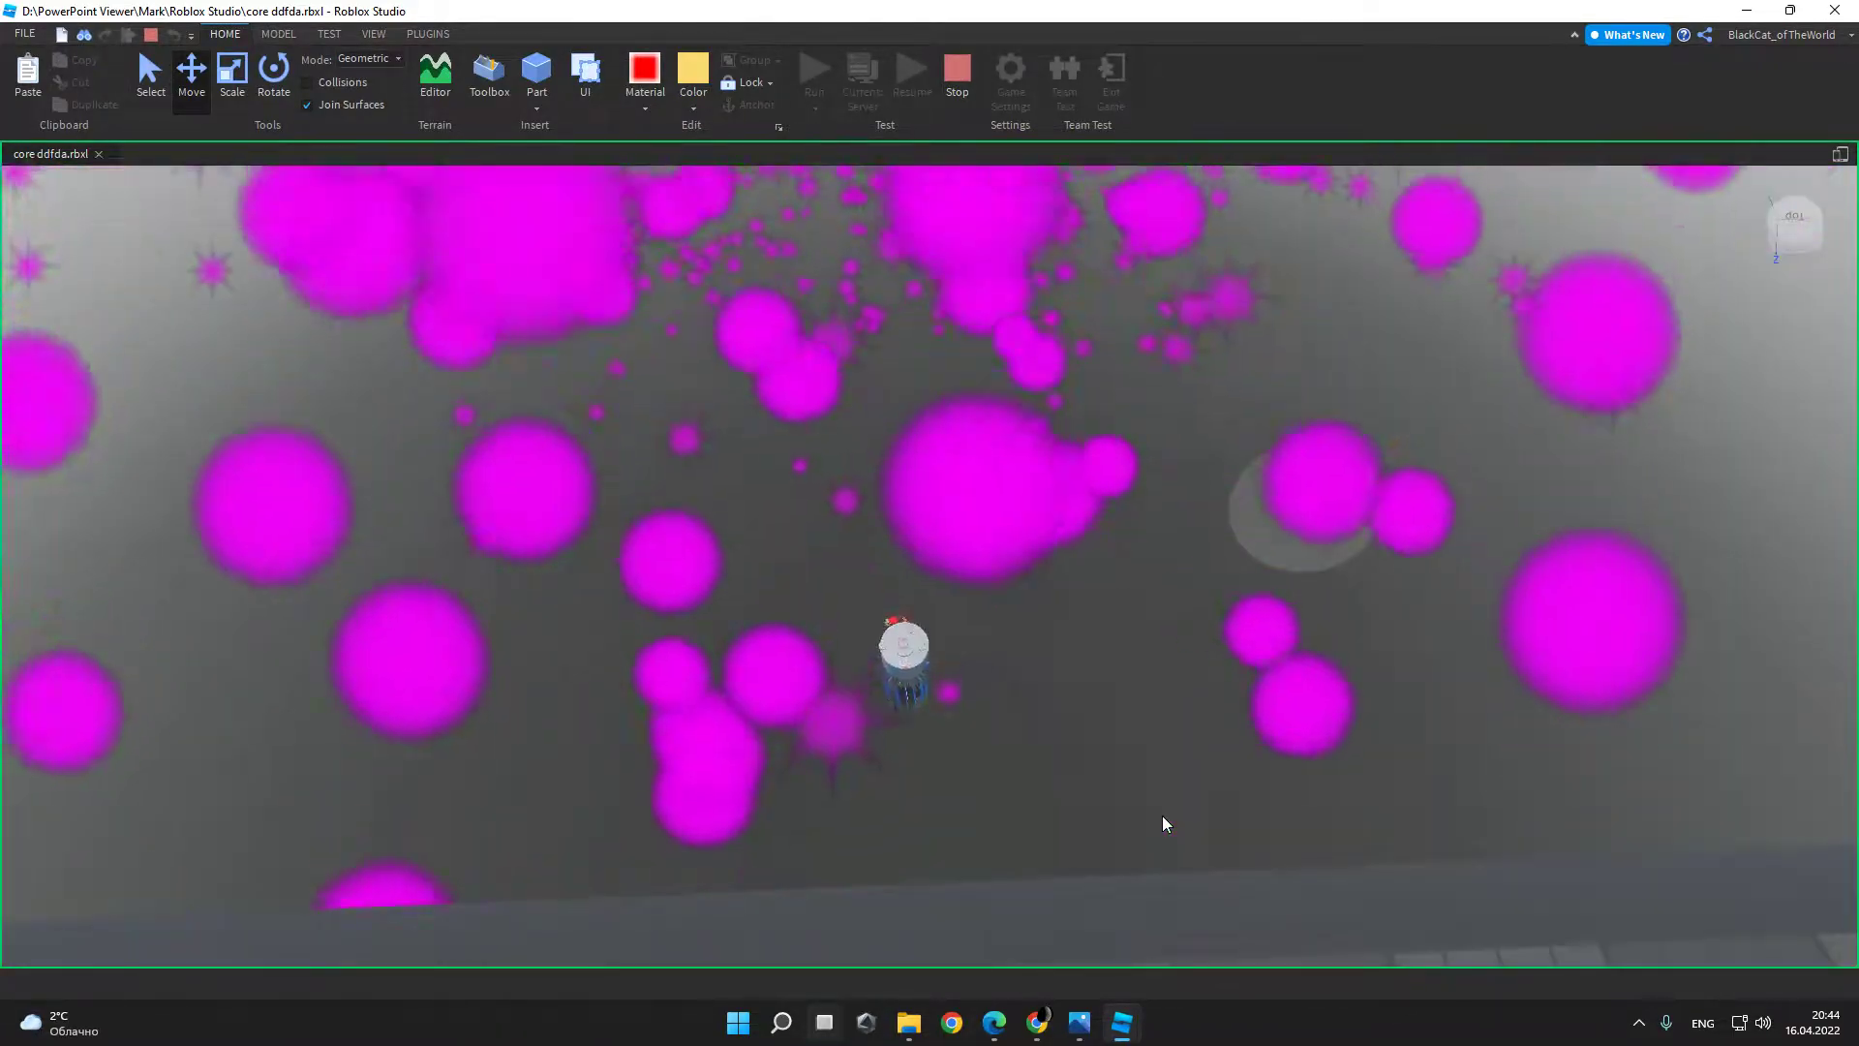
scroll(1162, 815, "up", 5)
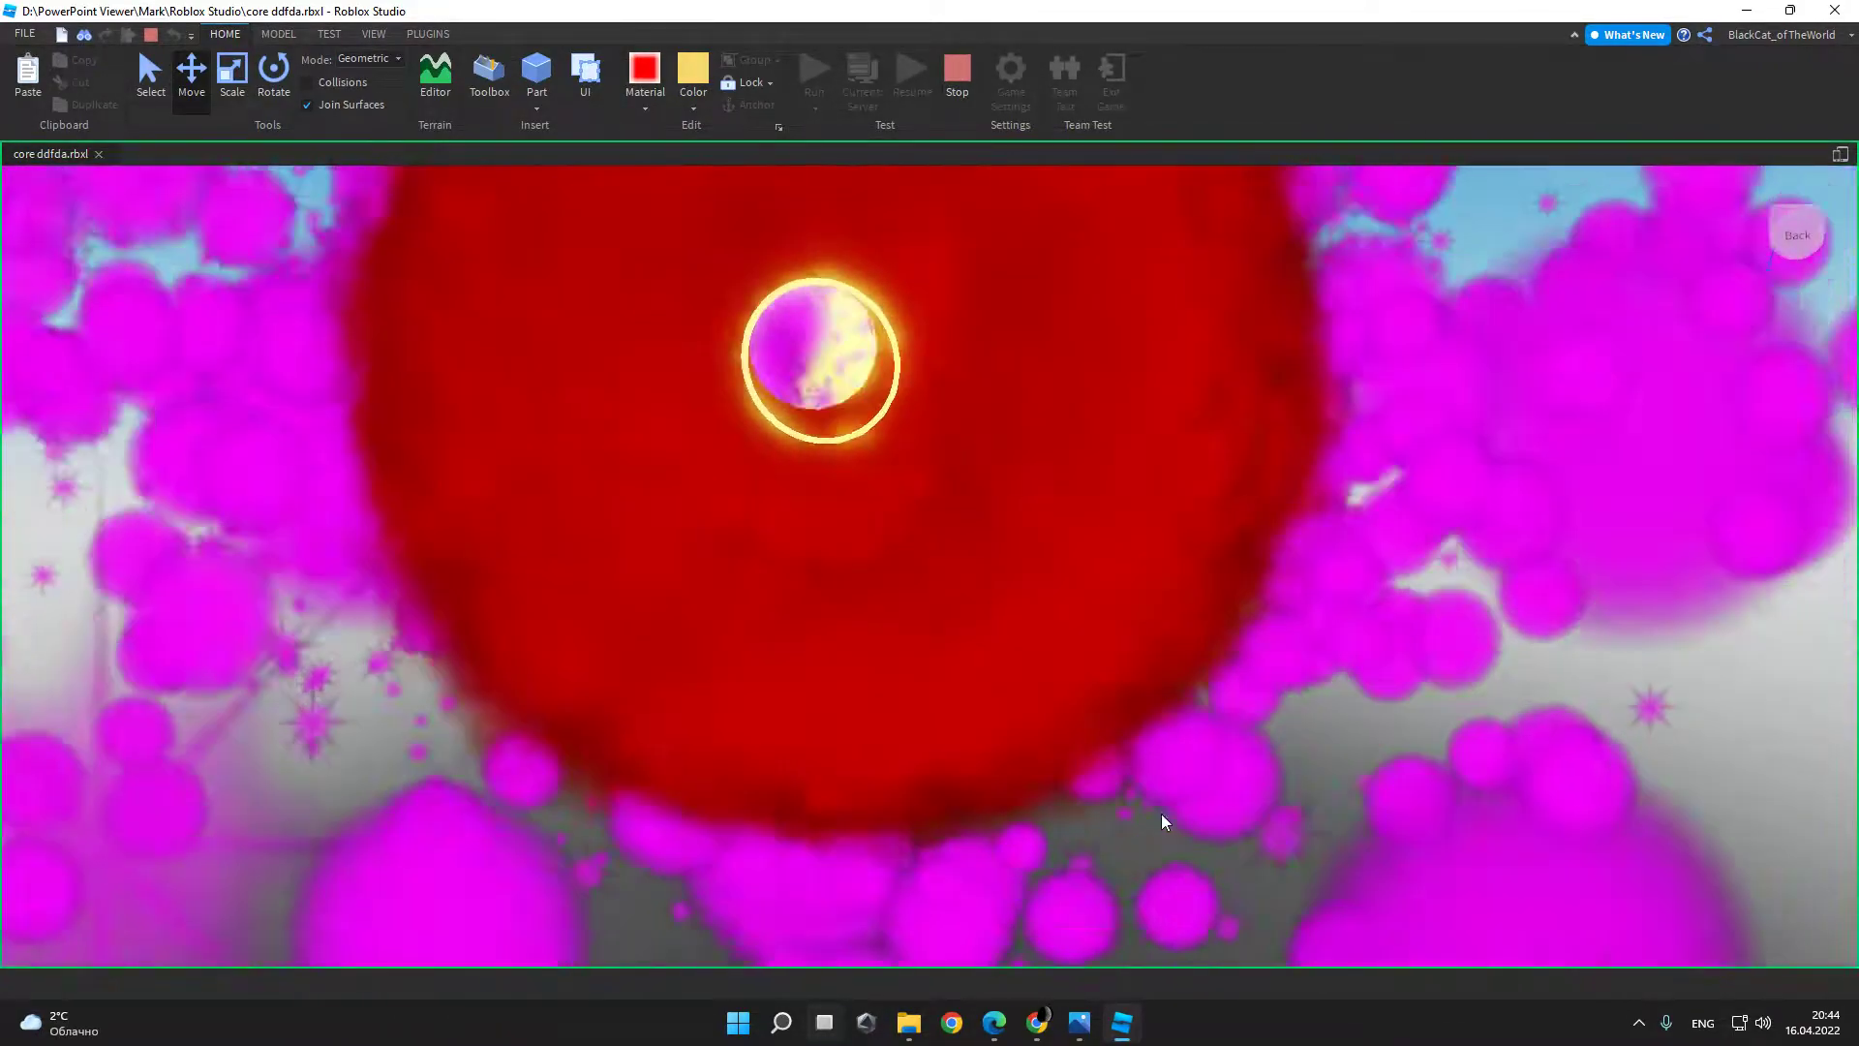
Step: Recolor the pale yellow core sphere white
right_click(1162, 815)
right_click_drag(1099, 705, 875, 620)
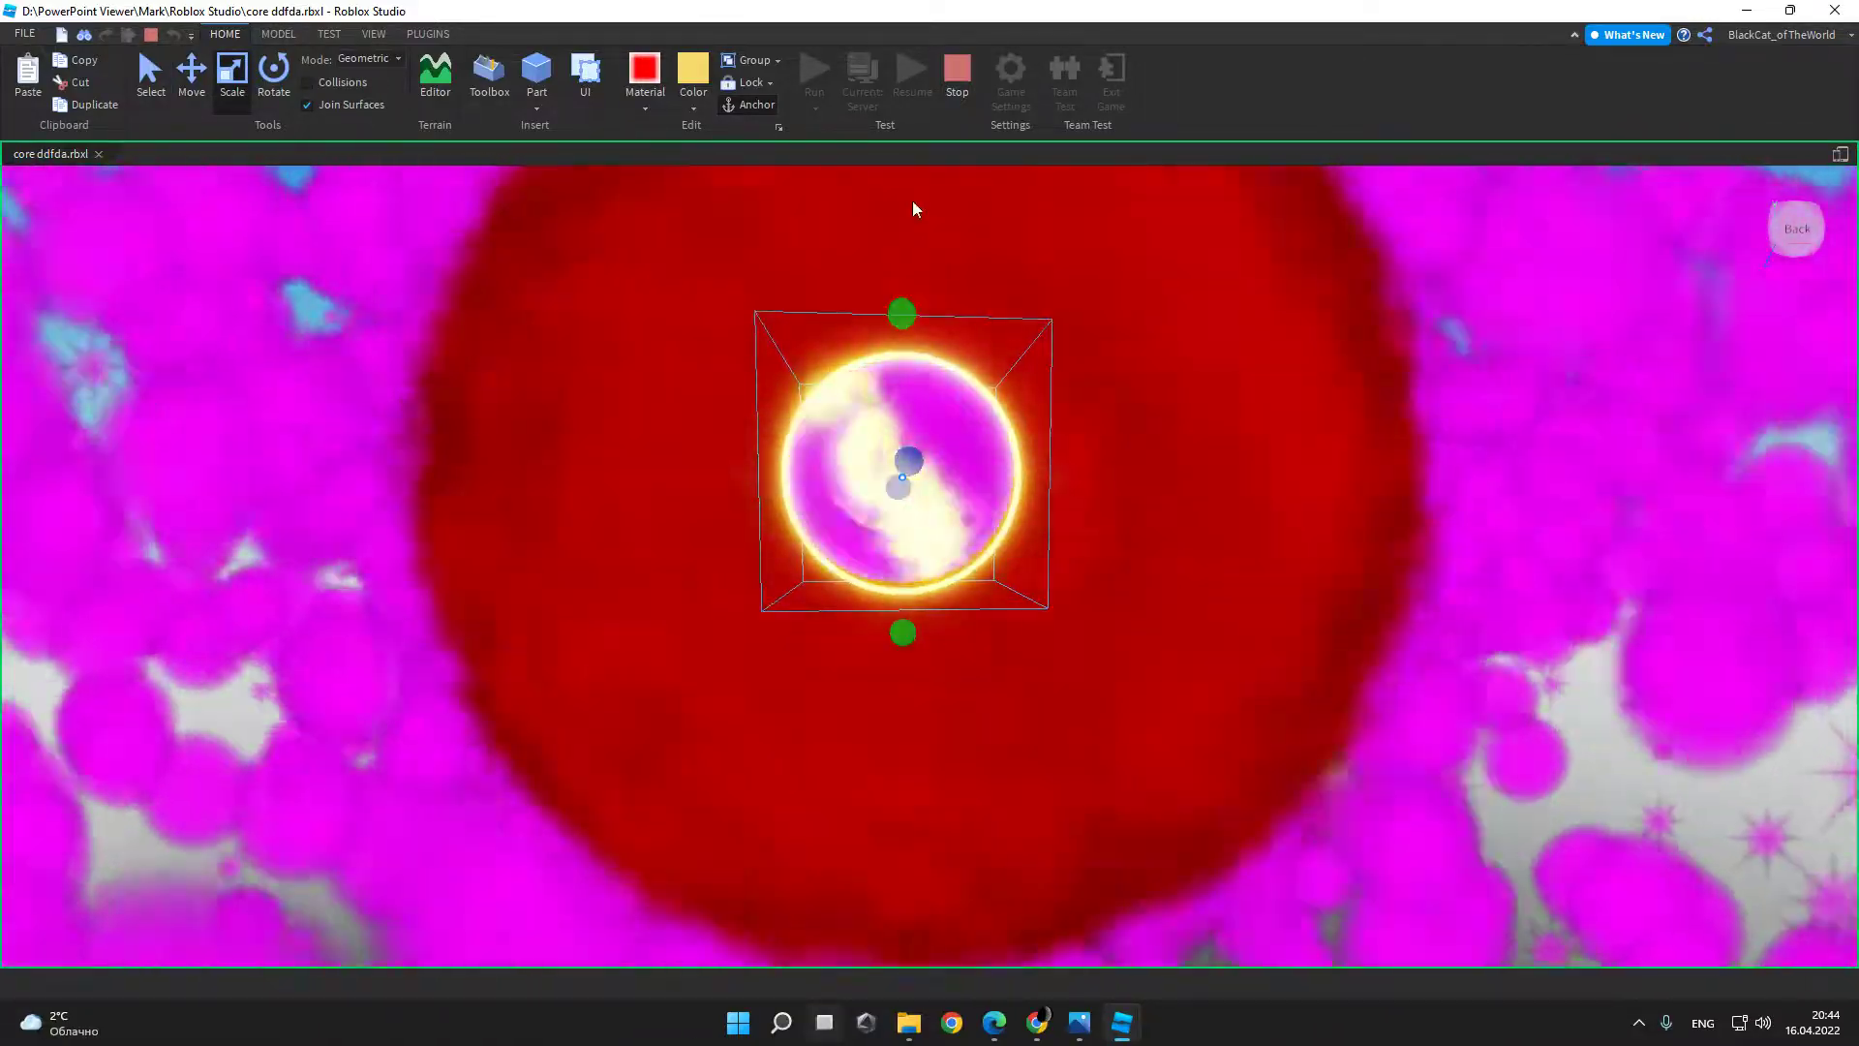
left_click(694, 103)
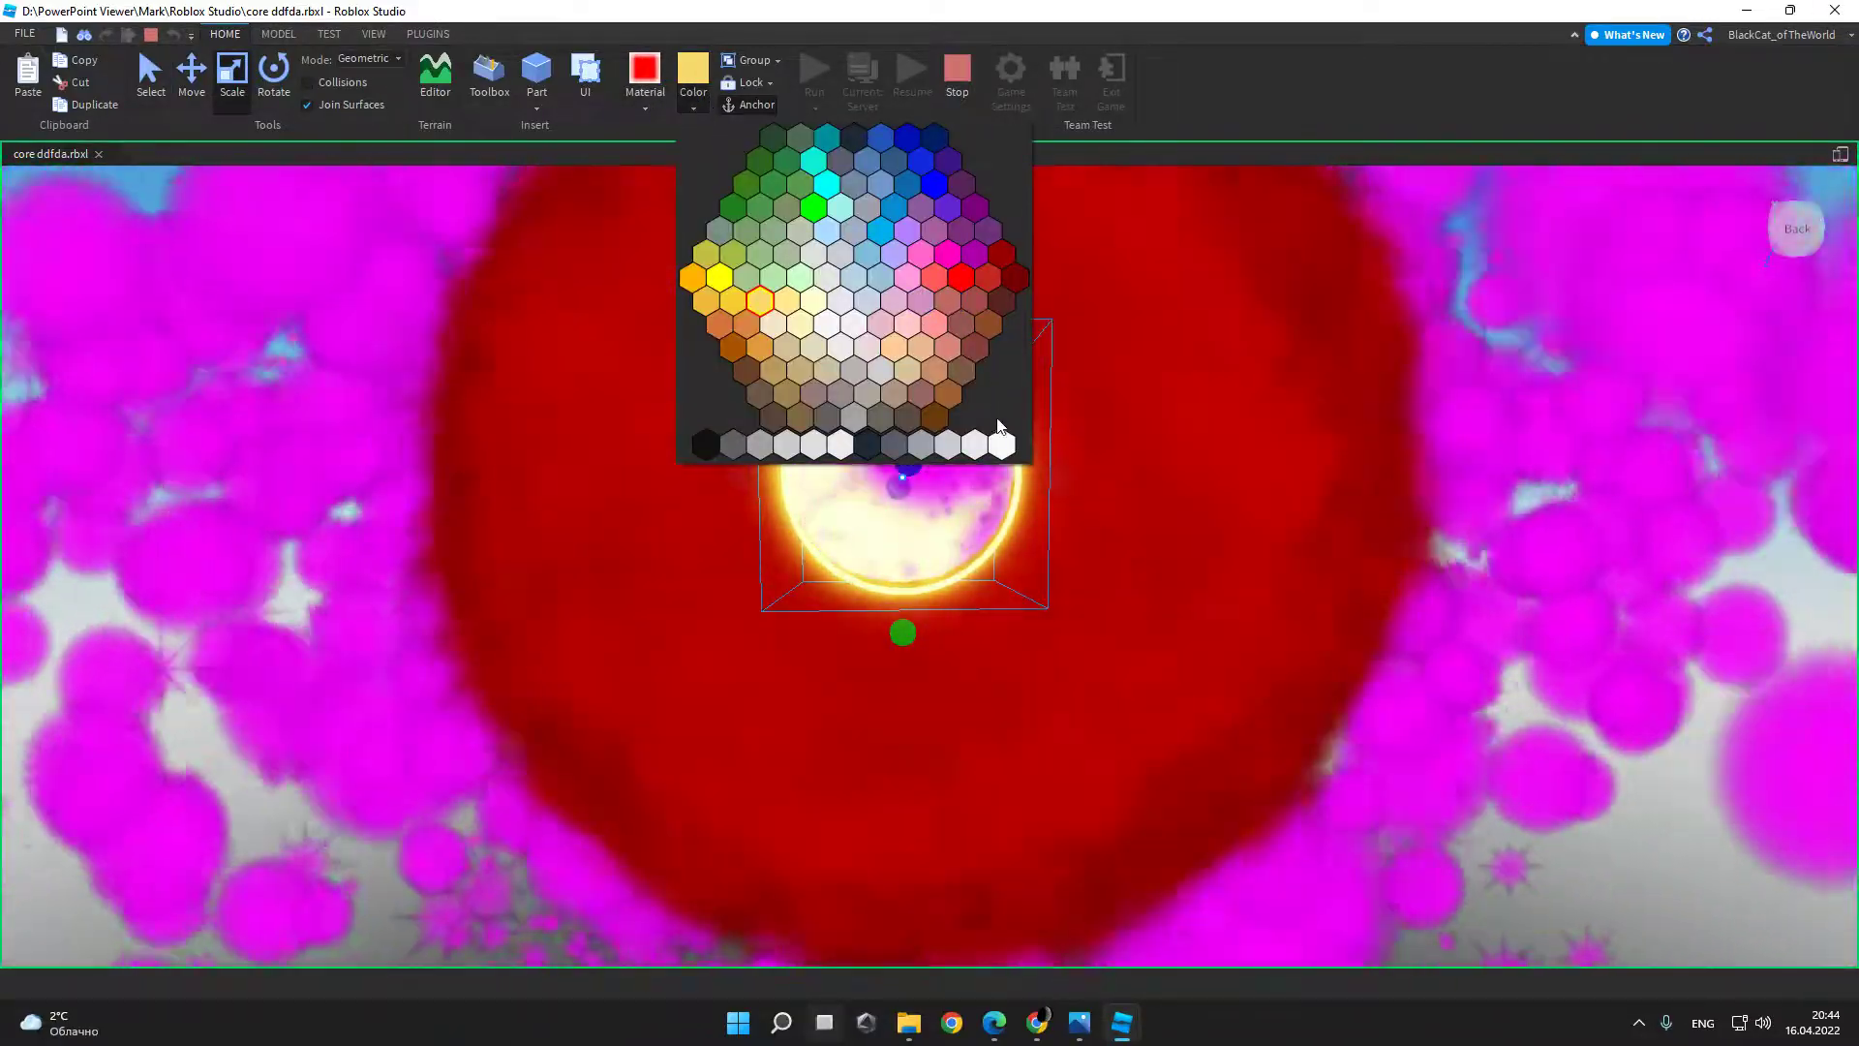
left_click(1002, 445)
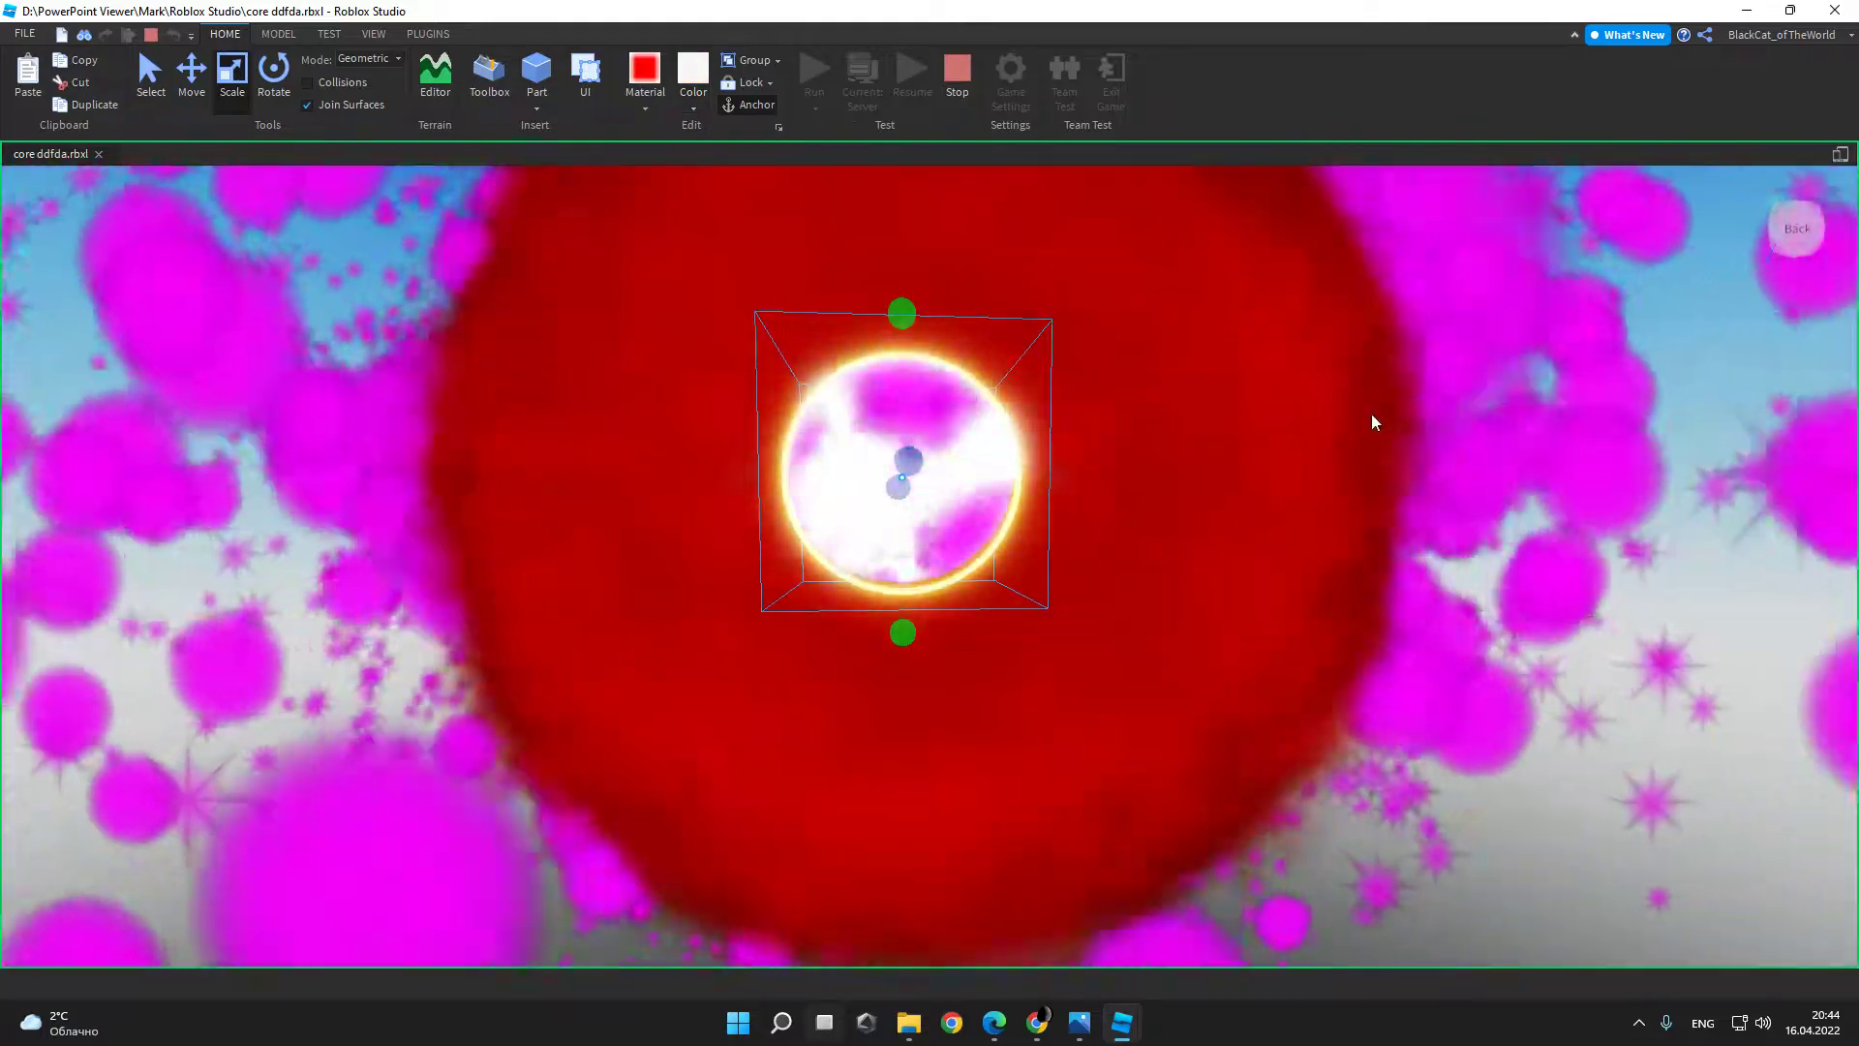
Step: Select the white core together with its surrounding boxes and duplicate them
right_click_drag(1371, 414, 817, 597)
left_click(1117, 525)
left_click(684, 449)
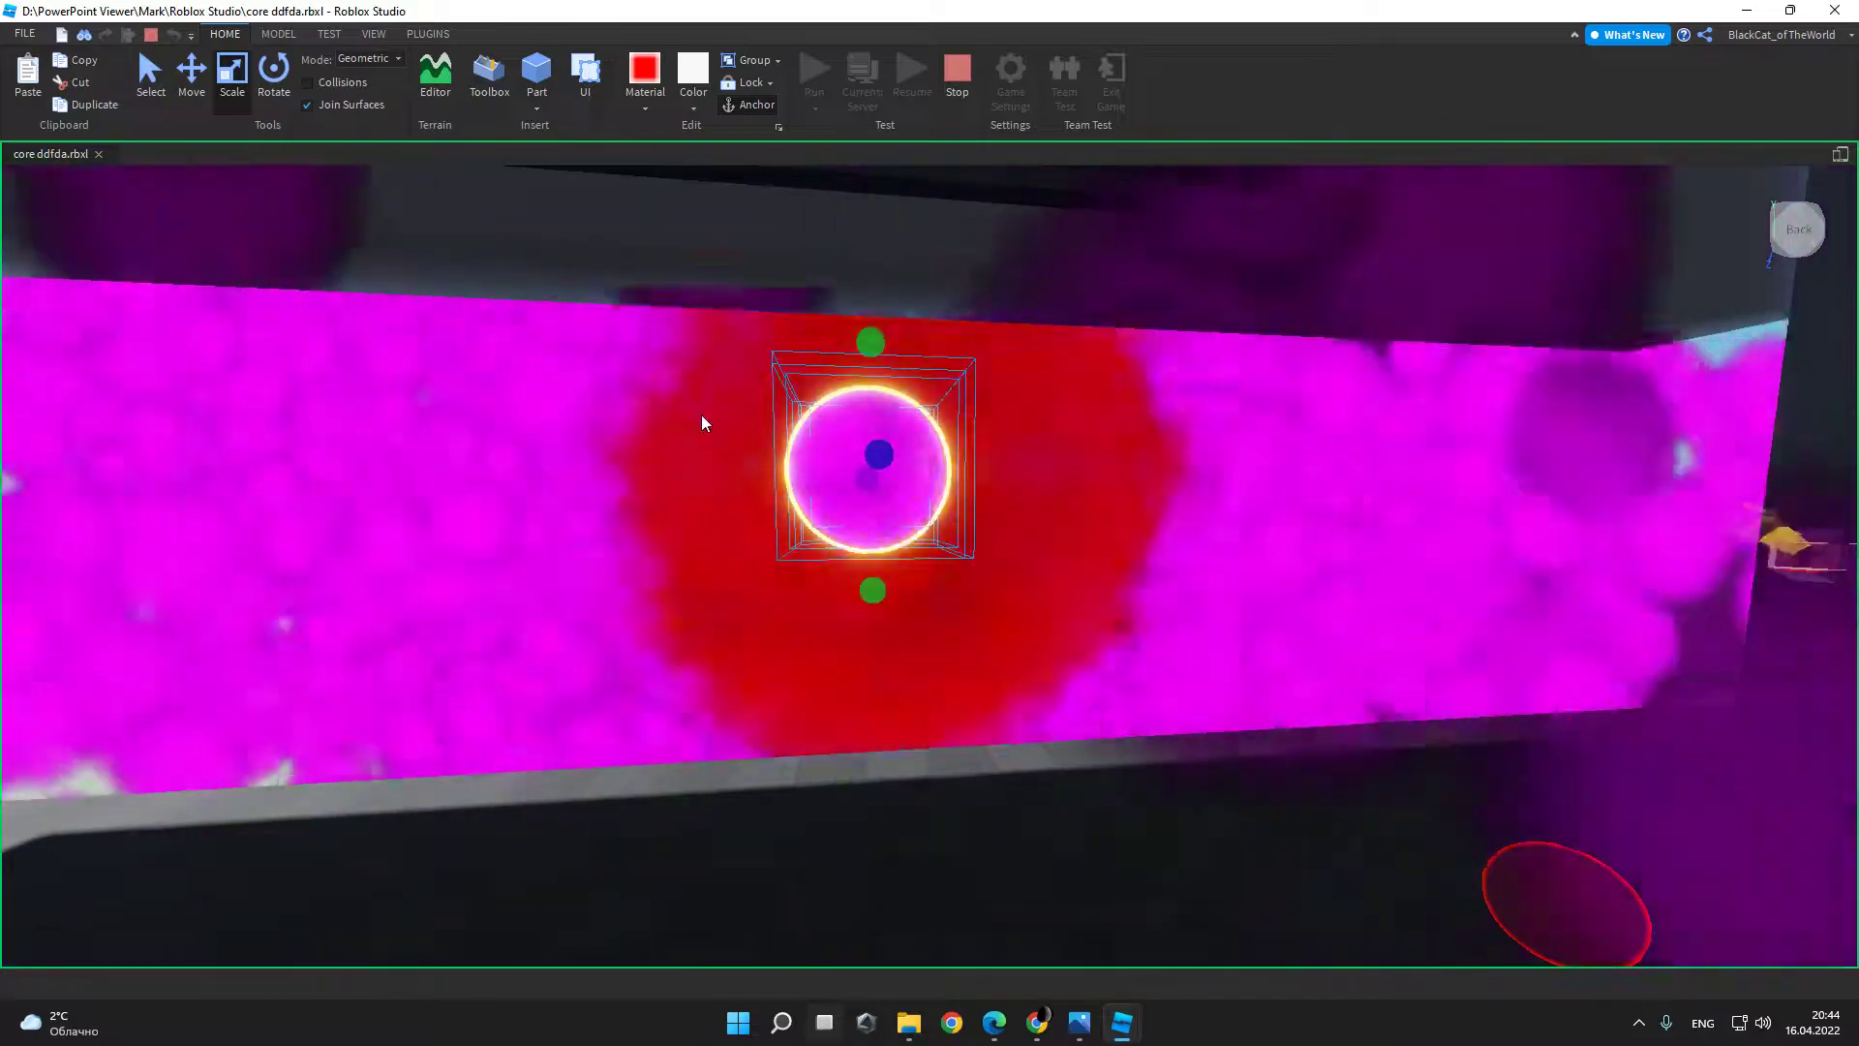
right_click(757, 536)
left_click(1363, 520)
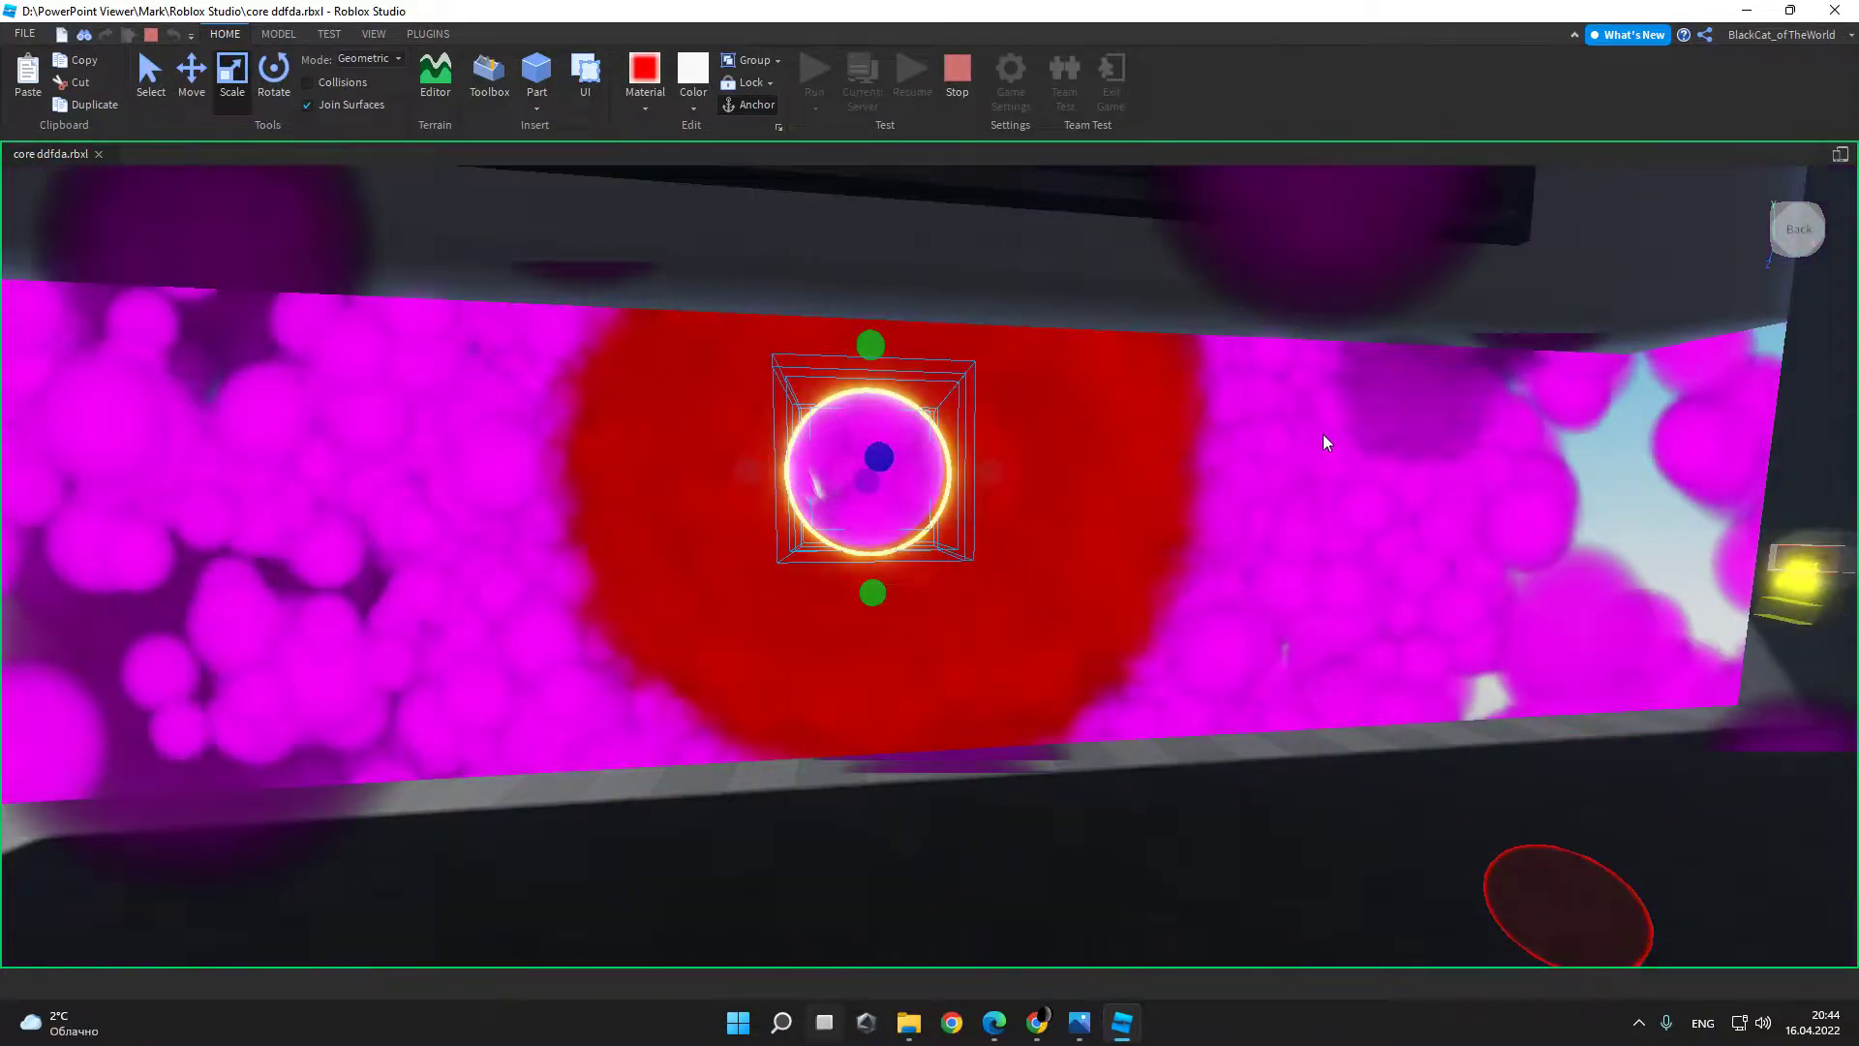
left_click(1323, 434)
right_click_drag(1323, 434, 1169, 591)
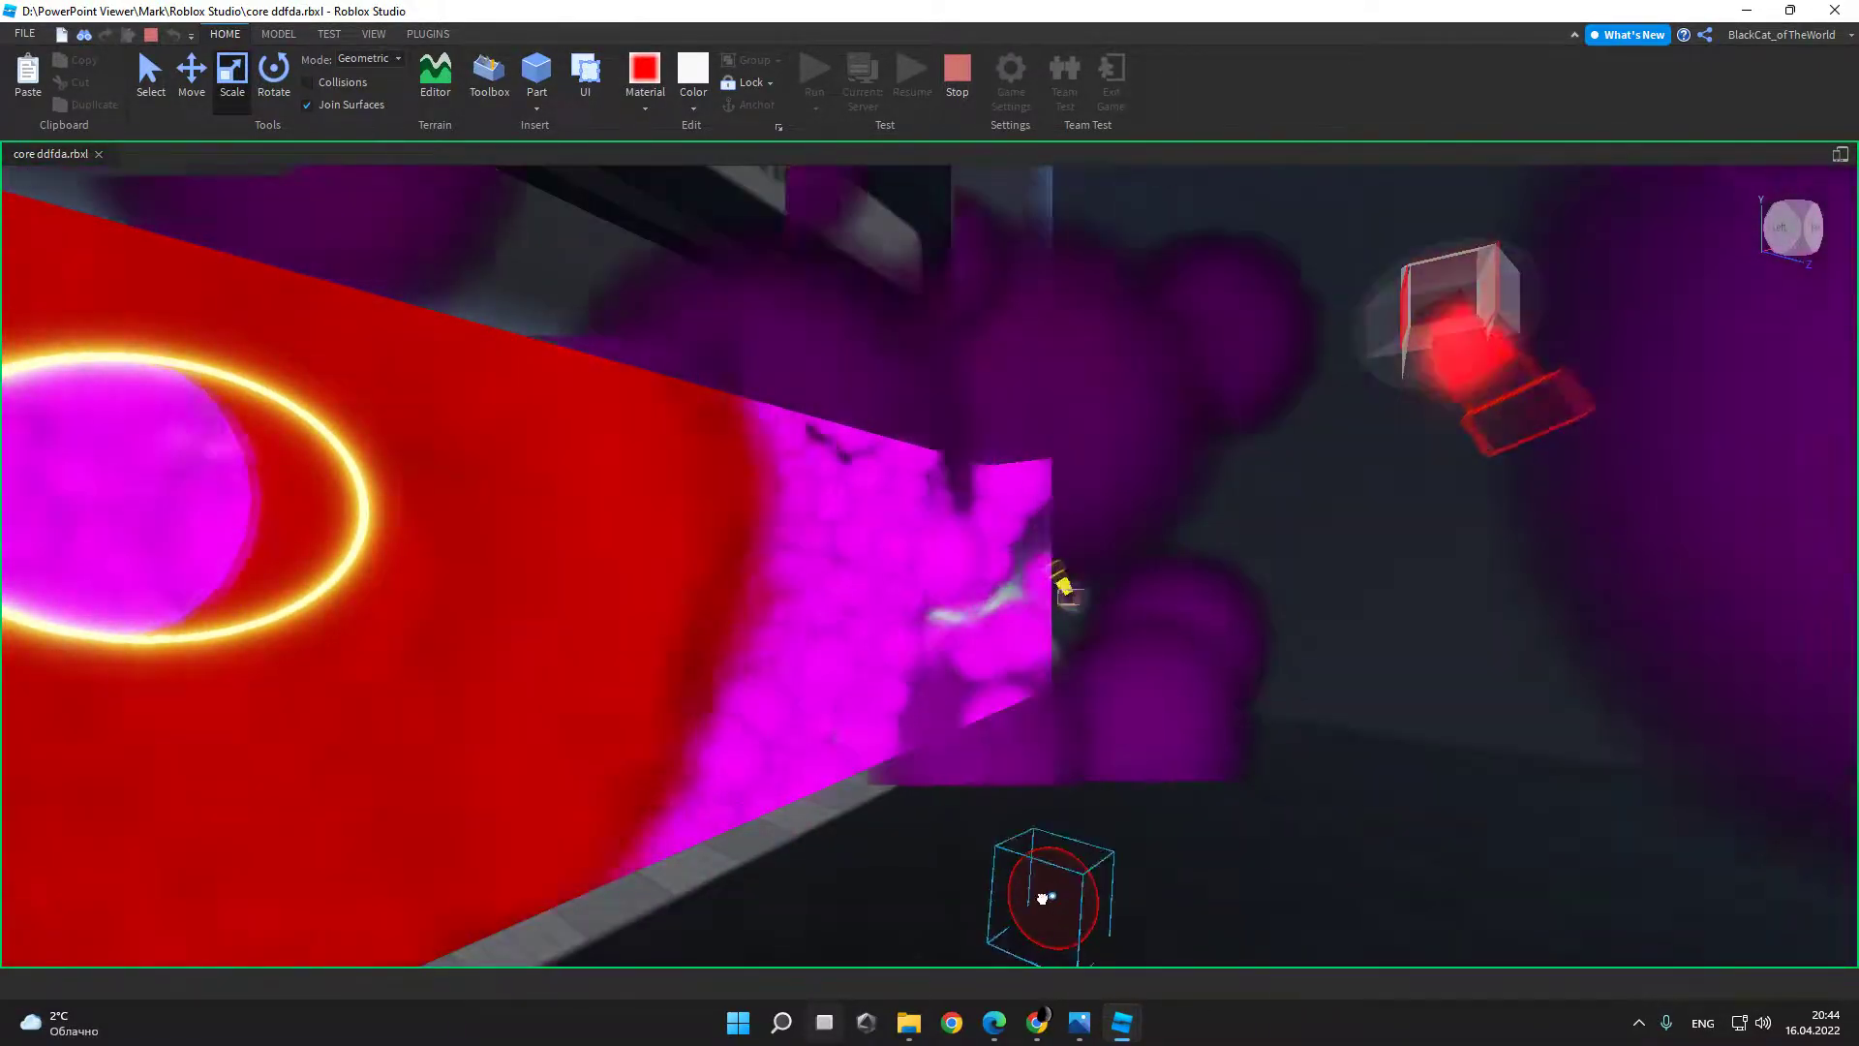
Step: Delete the selected duplicate parts around the core and resize the white core sphere
right_click_drag(863, 585, 725, 344)
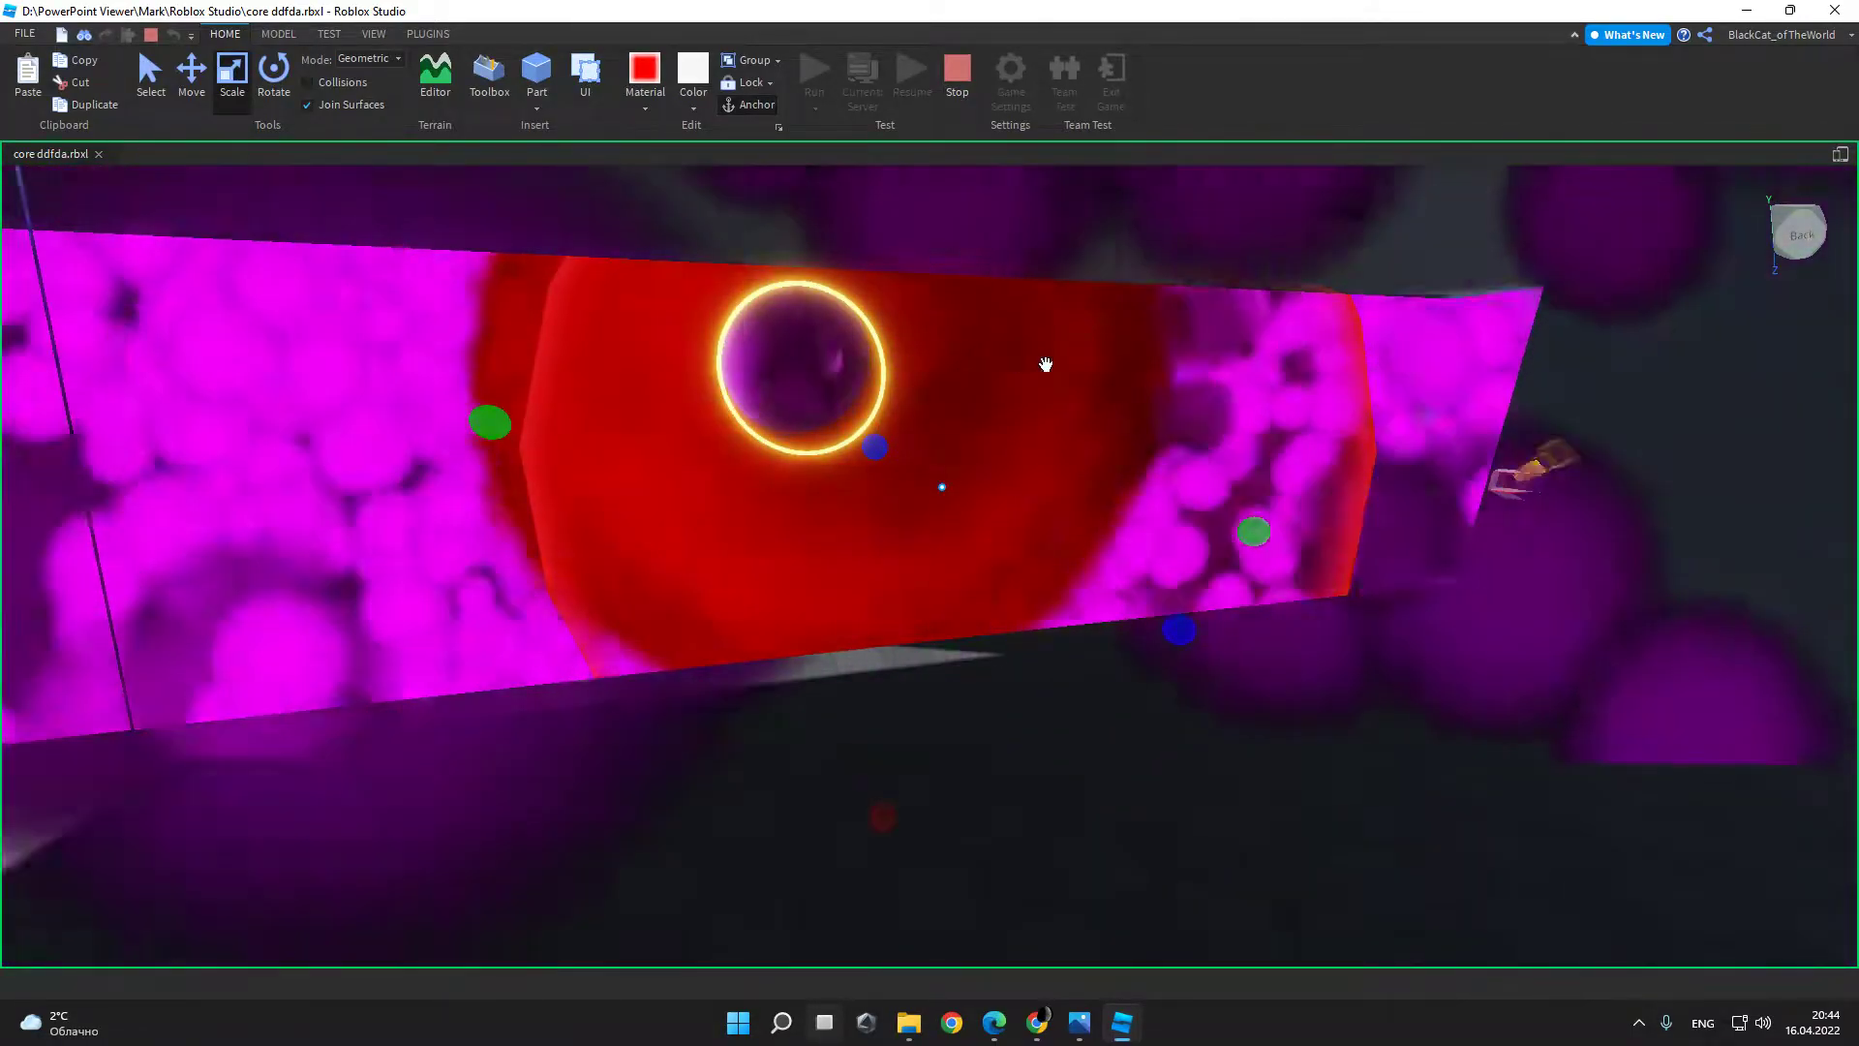
right_click_drag(1192, 626, 1151, 375)
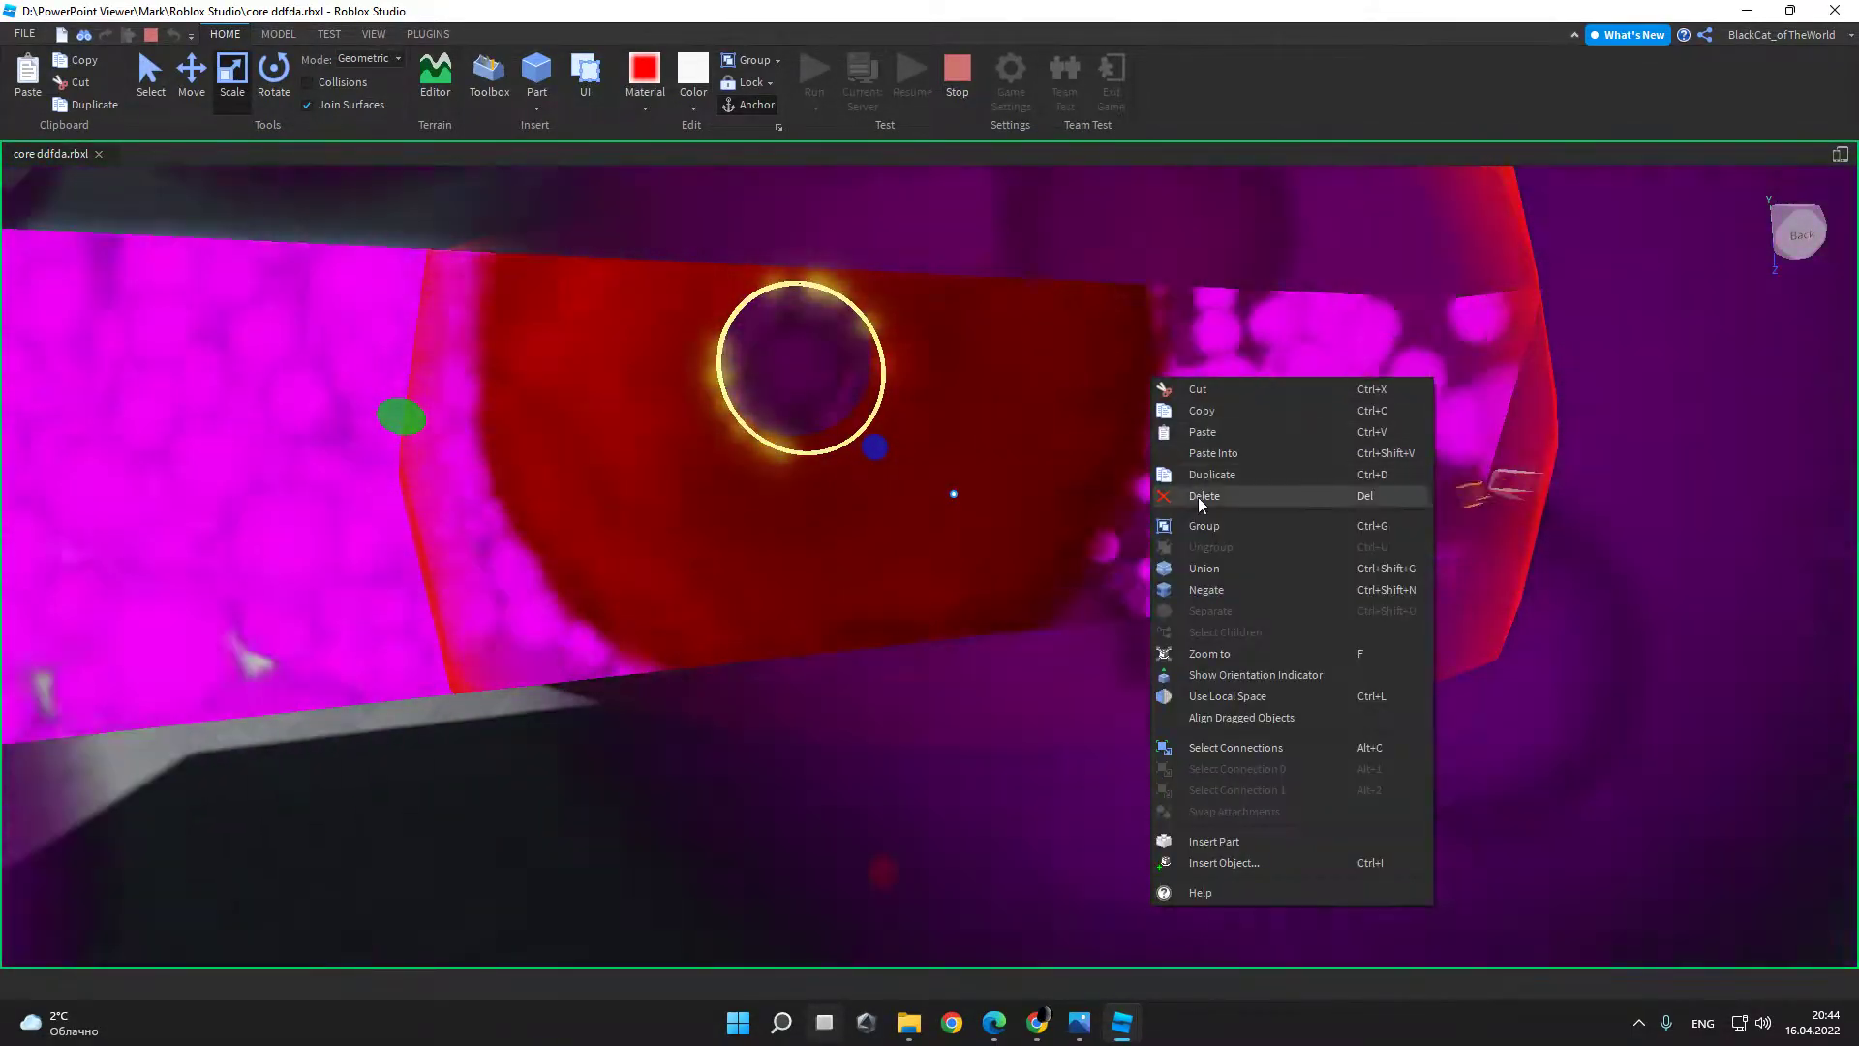
left_click(1199, 497)
right_click_drag(1203, 498, 820, 505)
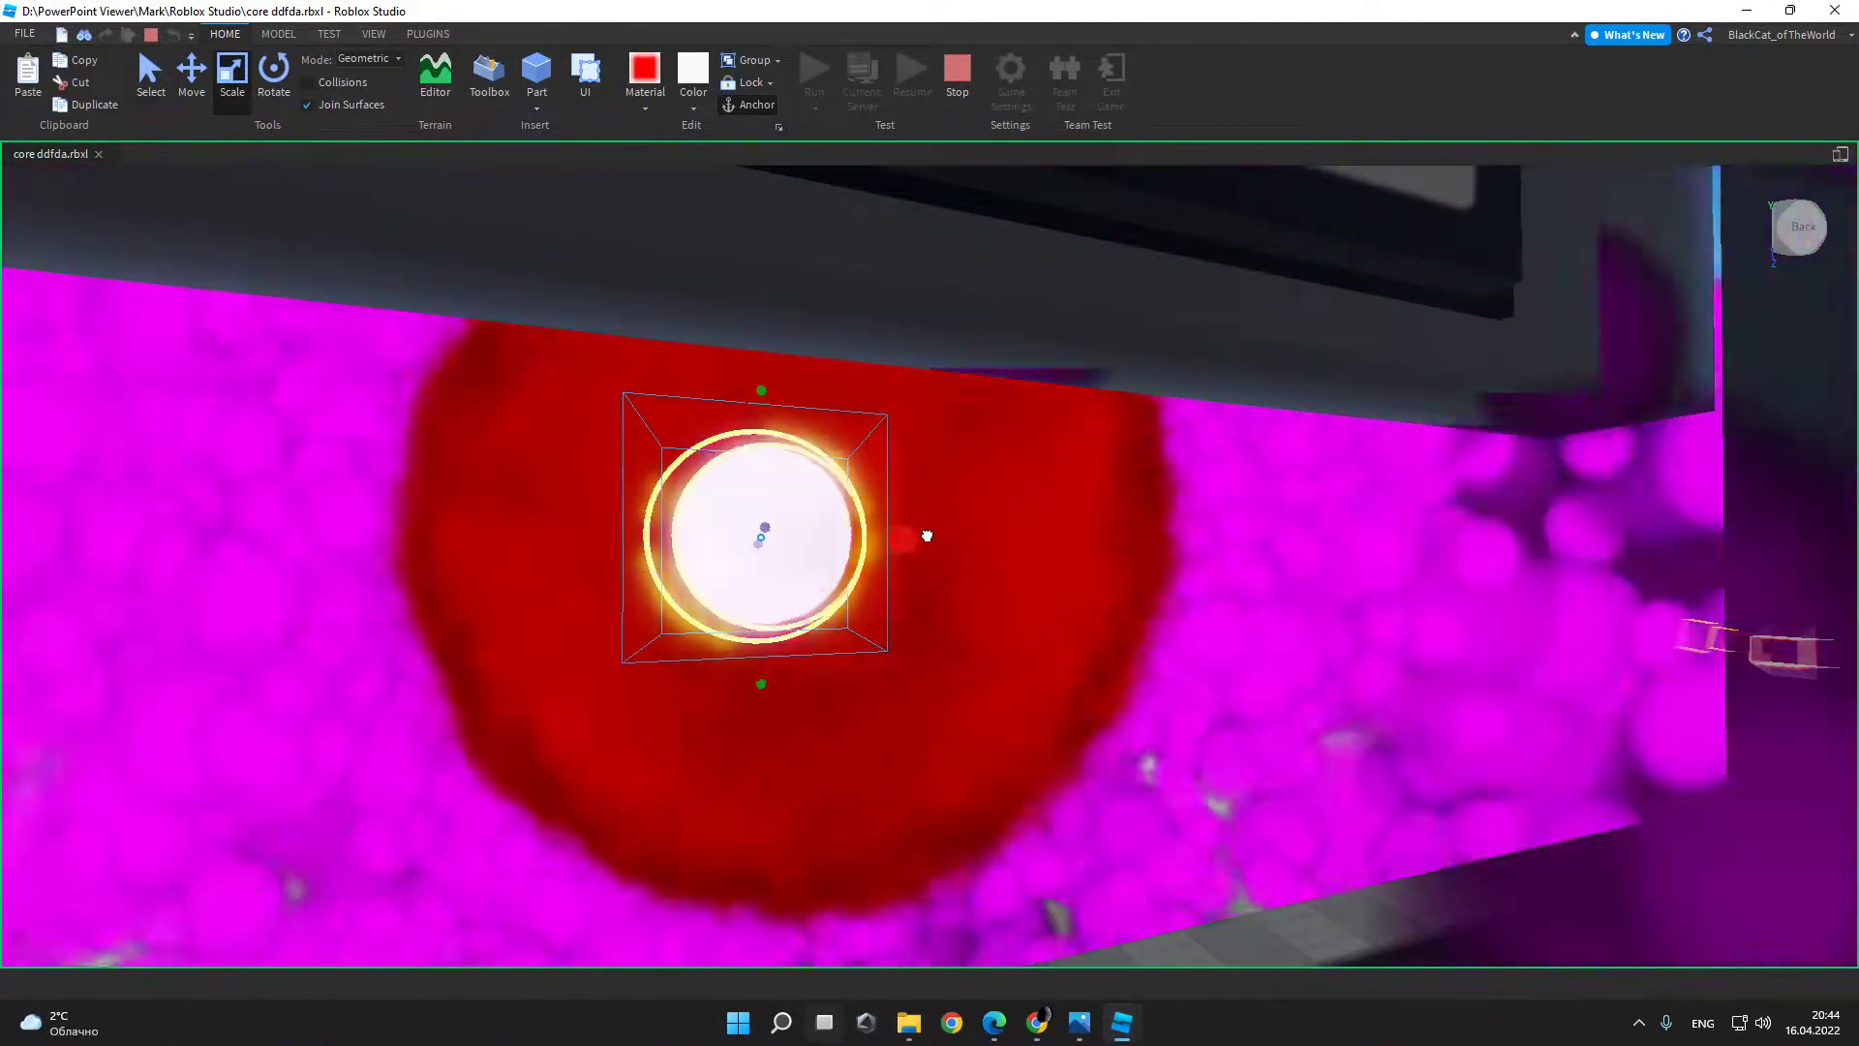
left_click_drag(927, 535, 594, 540)
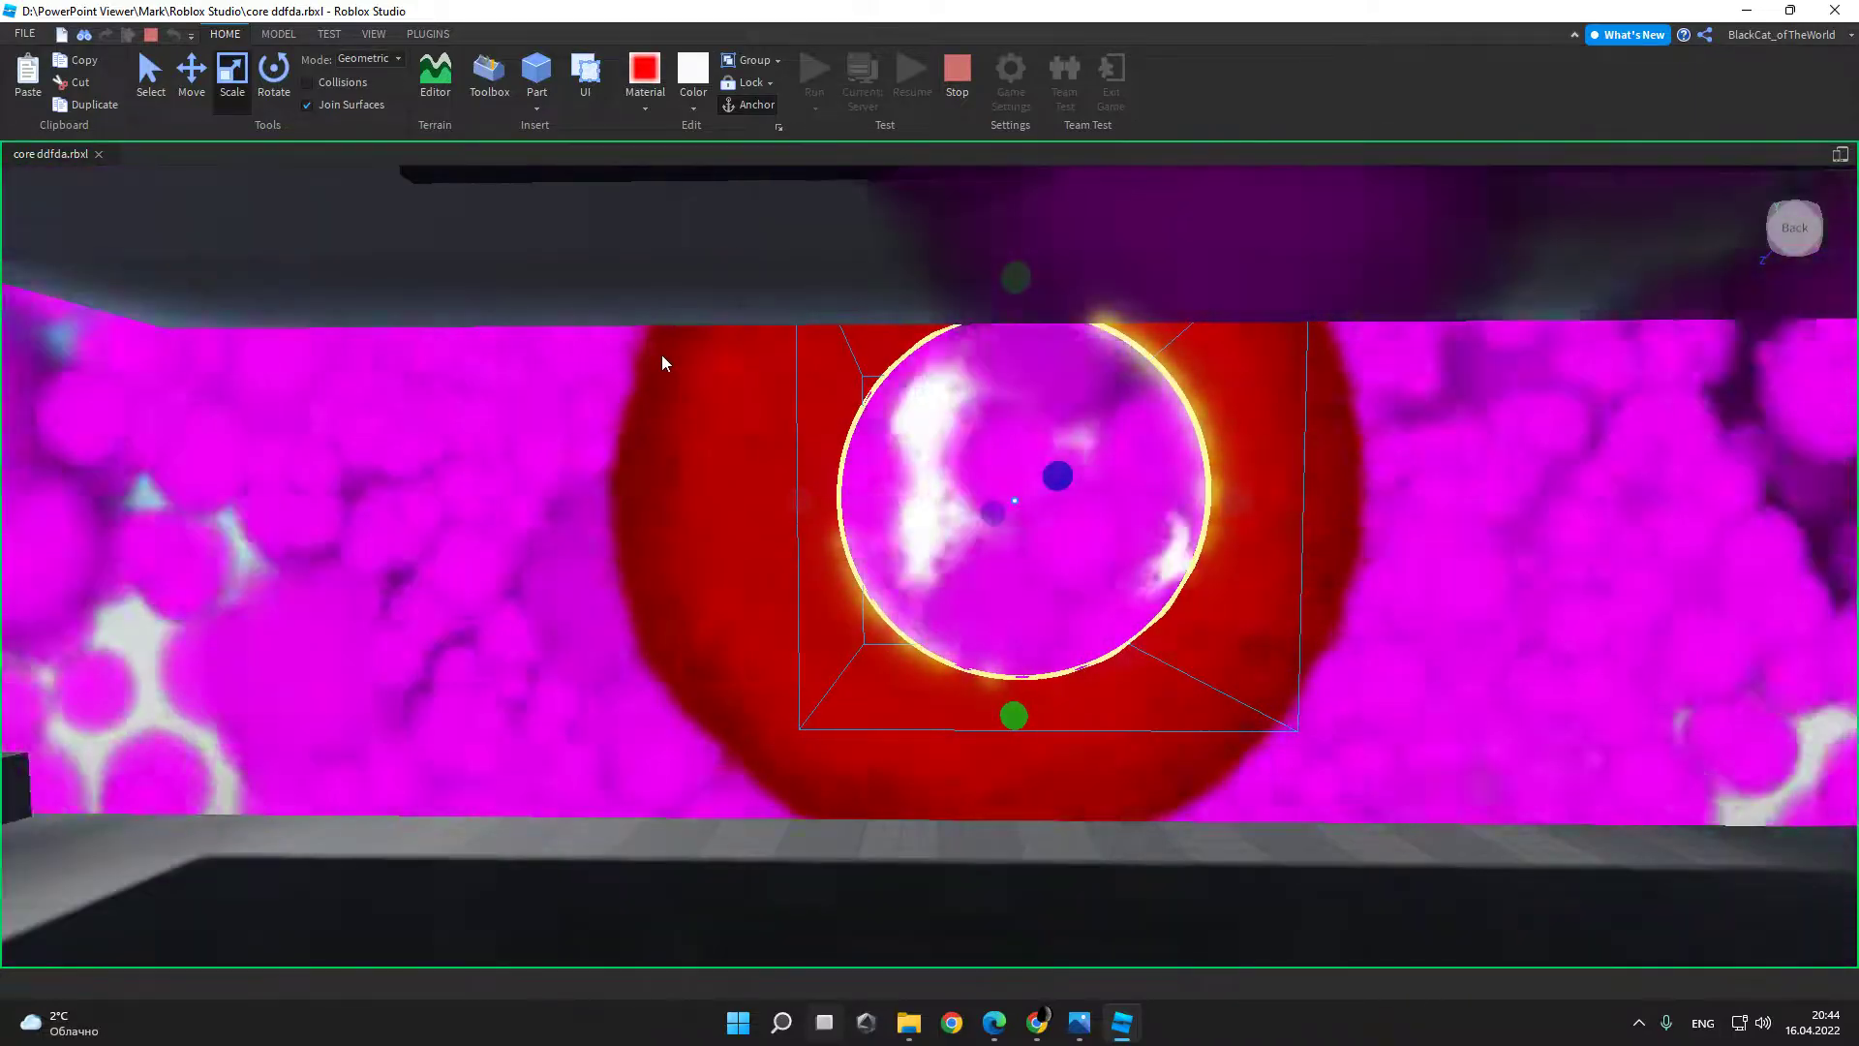
Step: Select the group of parts spanning the core area and duplicate it
left_click_drag(660, 354, 1275, 627)
right_click(1173, 443)
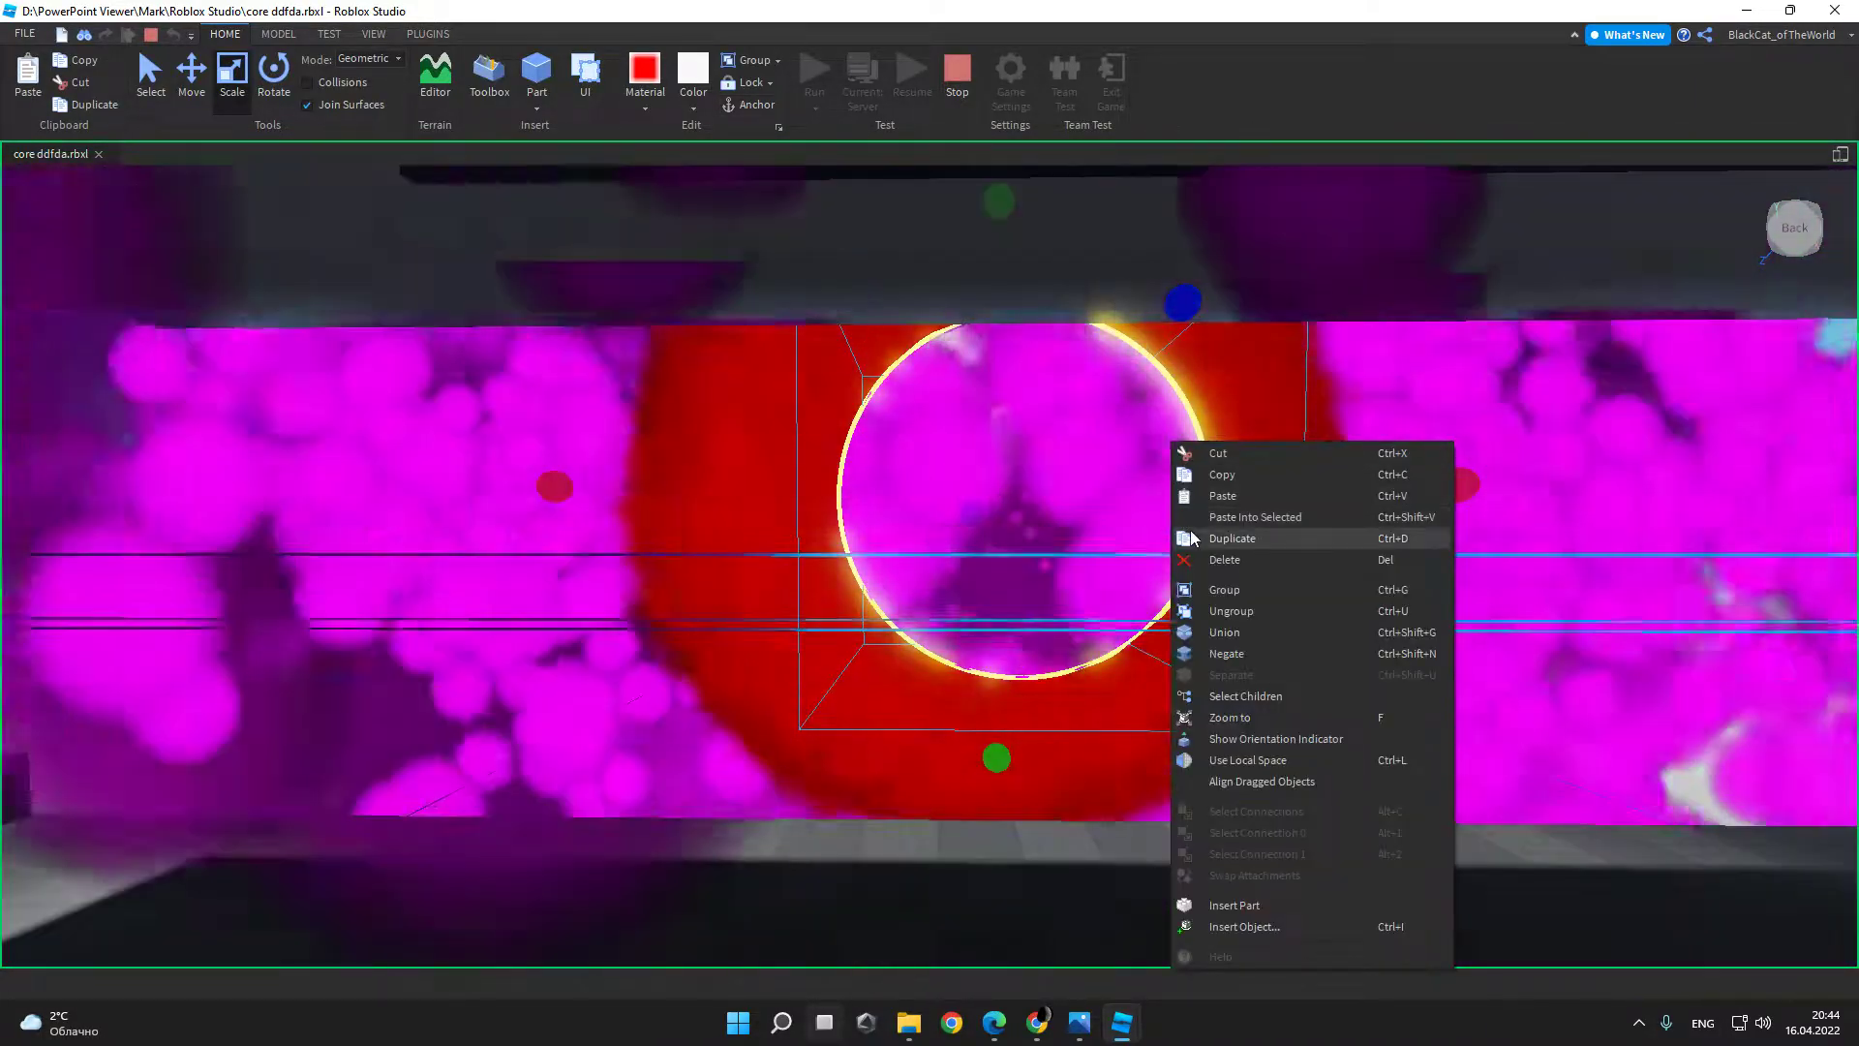
left_click(1193, 539)
right_click_drag(775, 676, 767, 588)
left_click(767, 588)
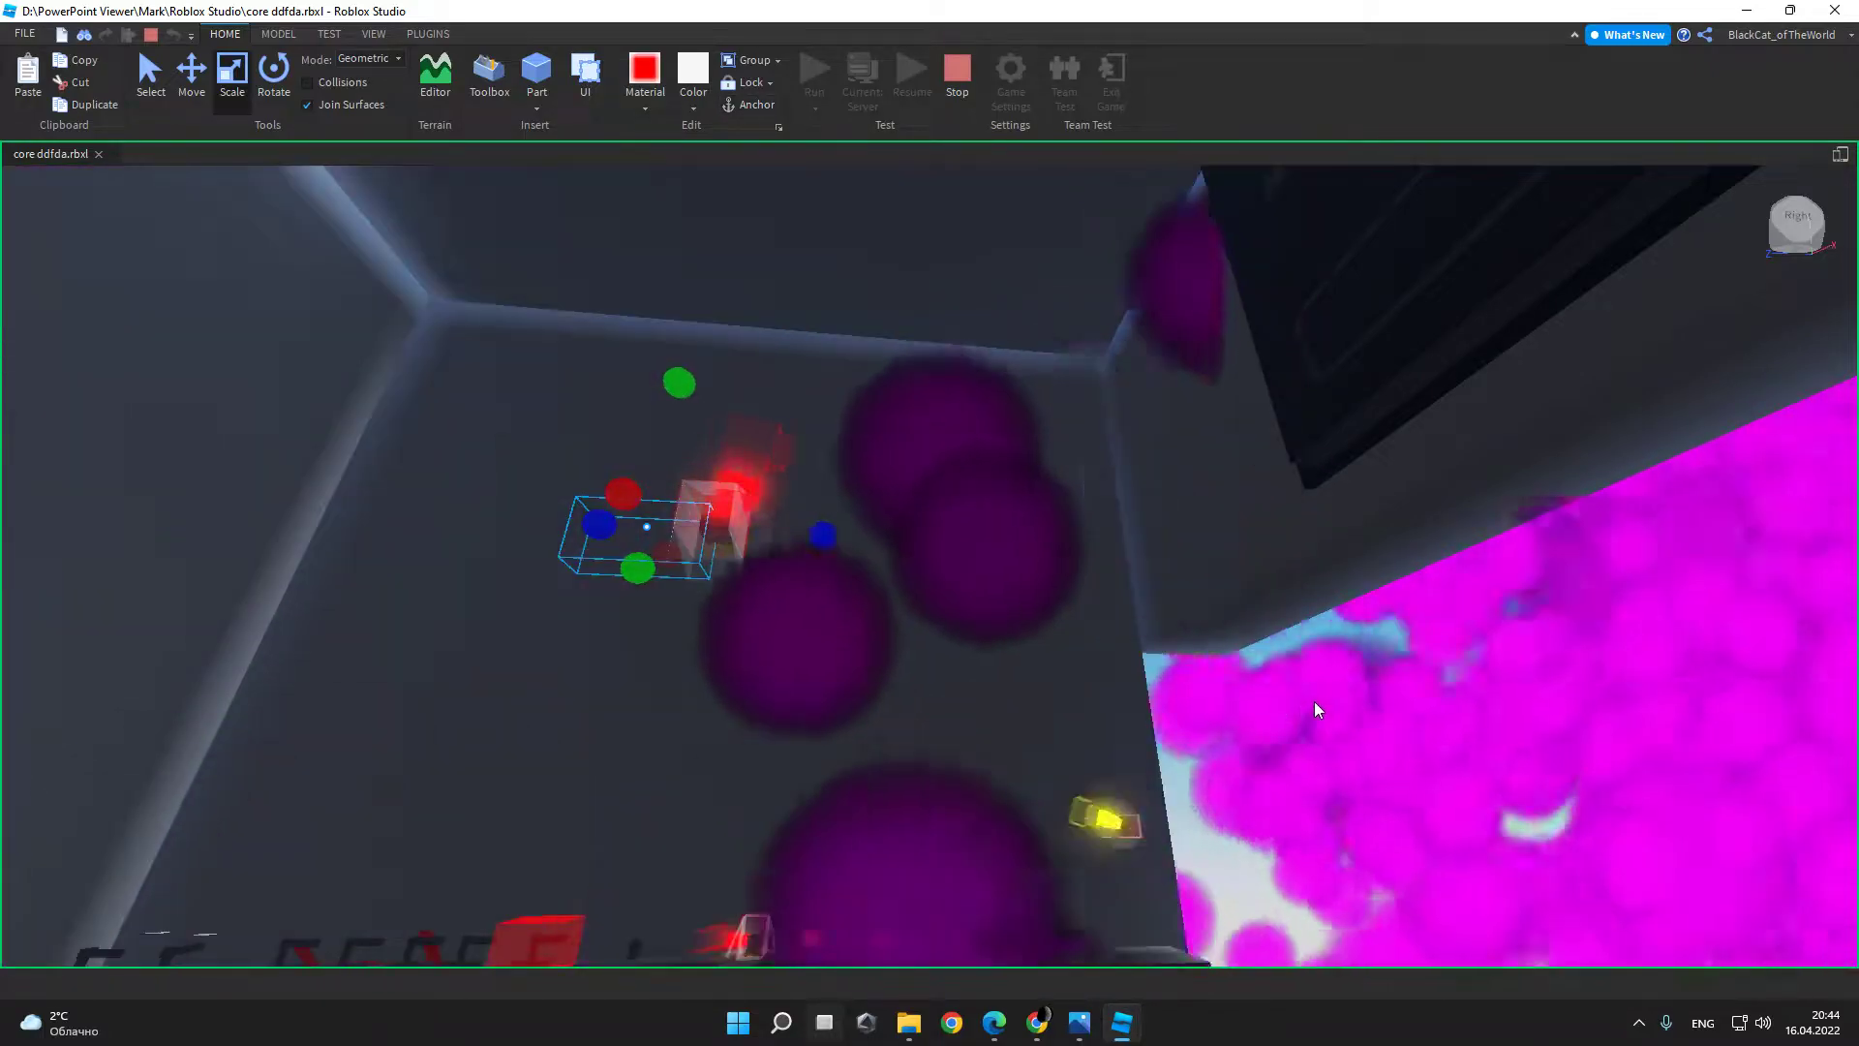
Step: Enlarge the core sphere until its white glow covers the red disk and fills the height of the window opening
right_click_drag(1315, 701, 995, 491)
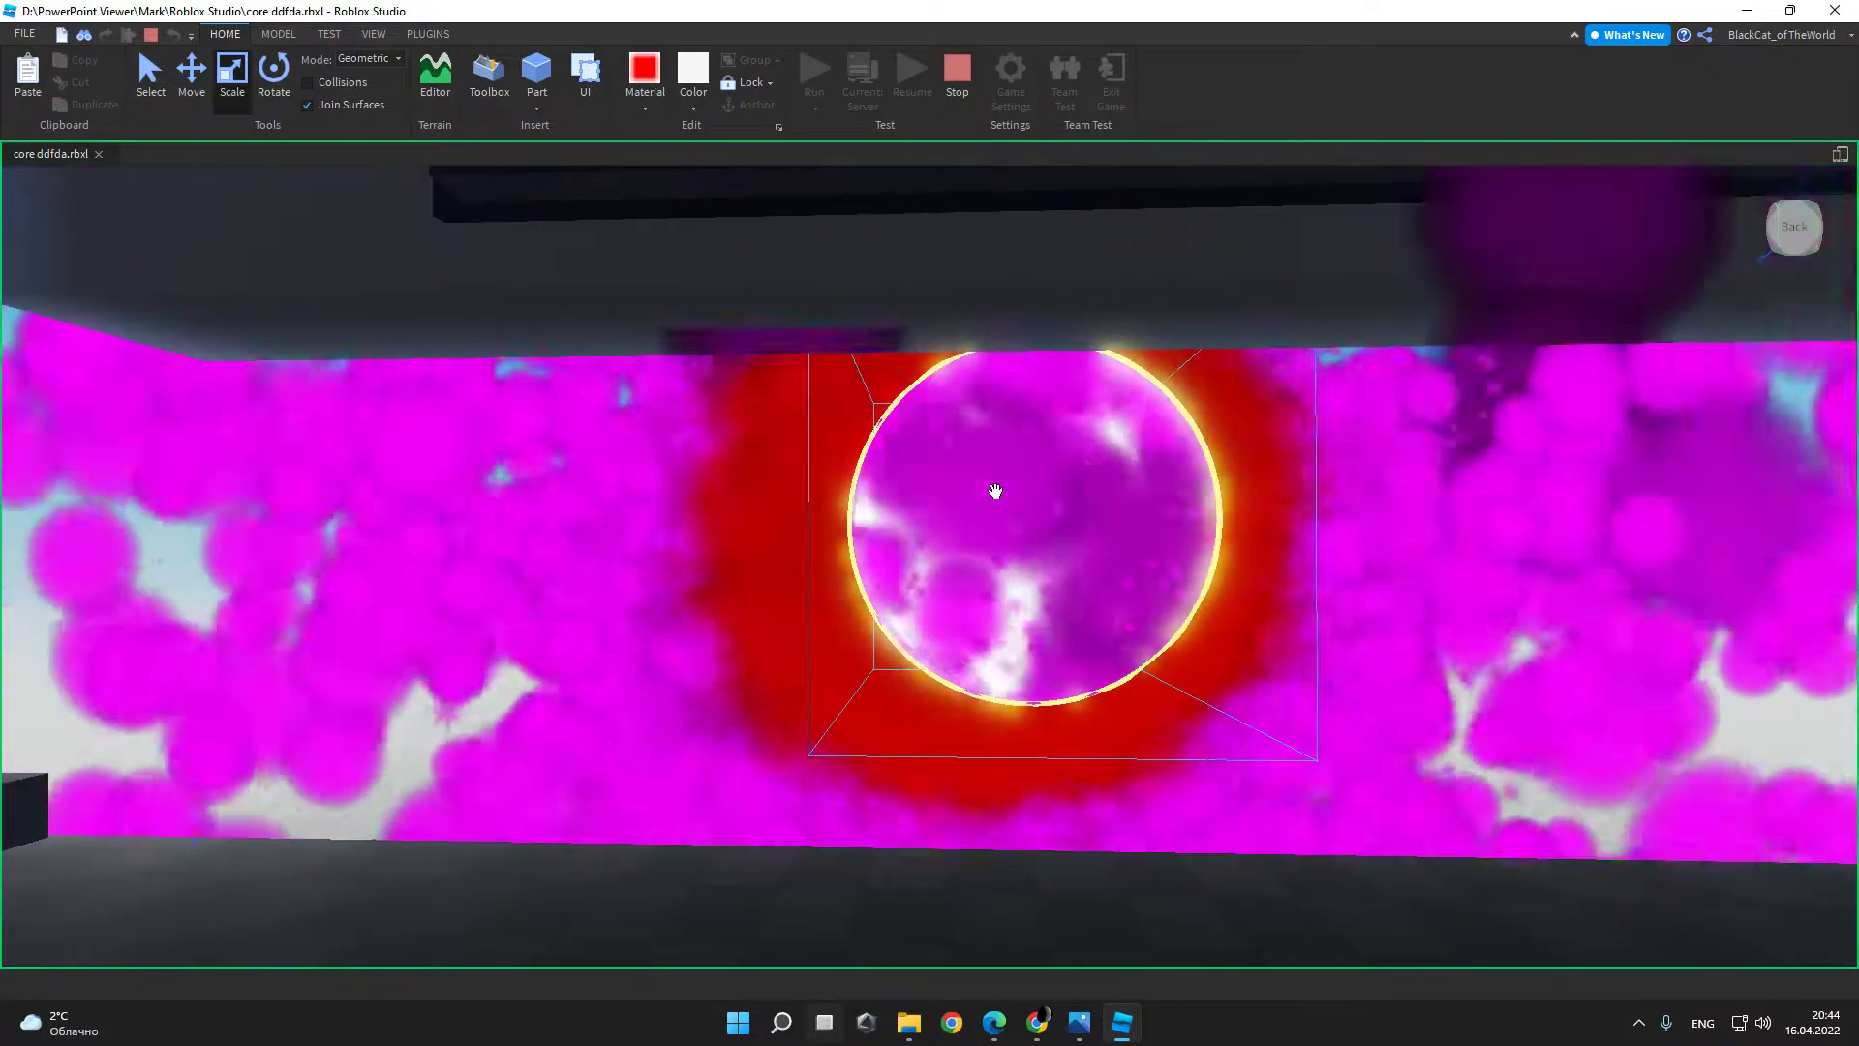
left_click(996, 491)
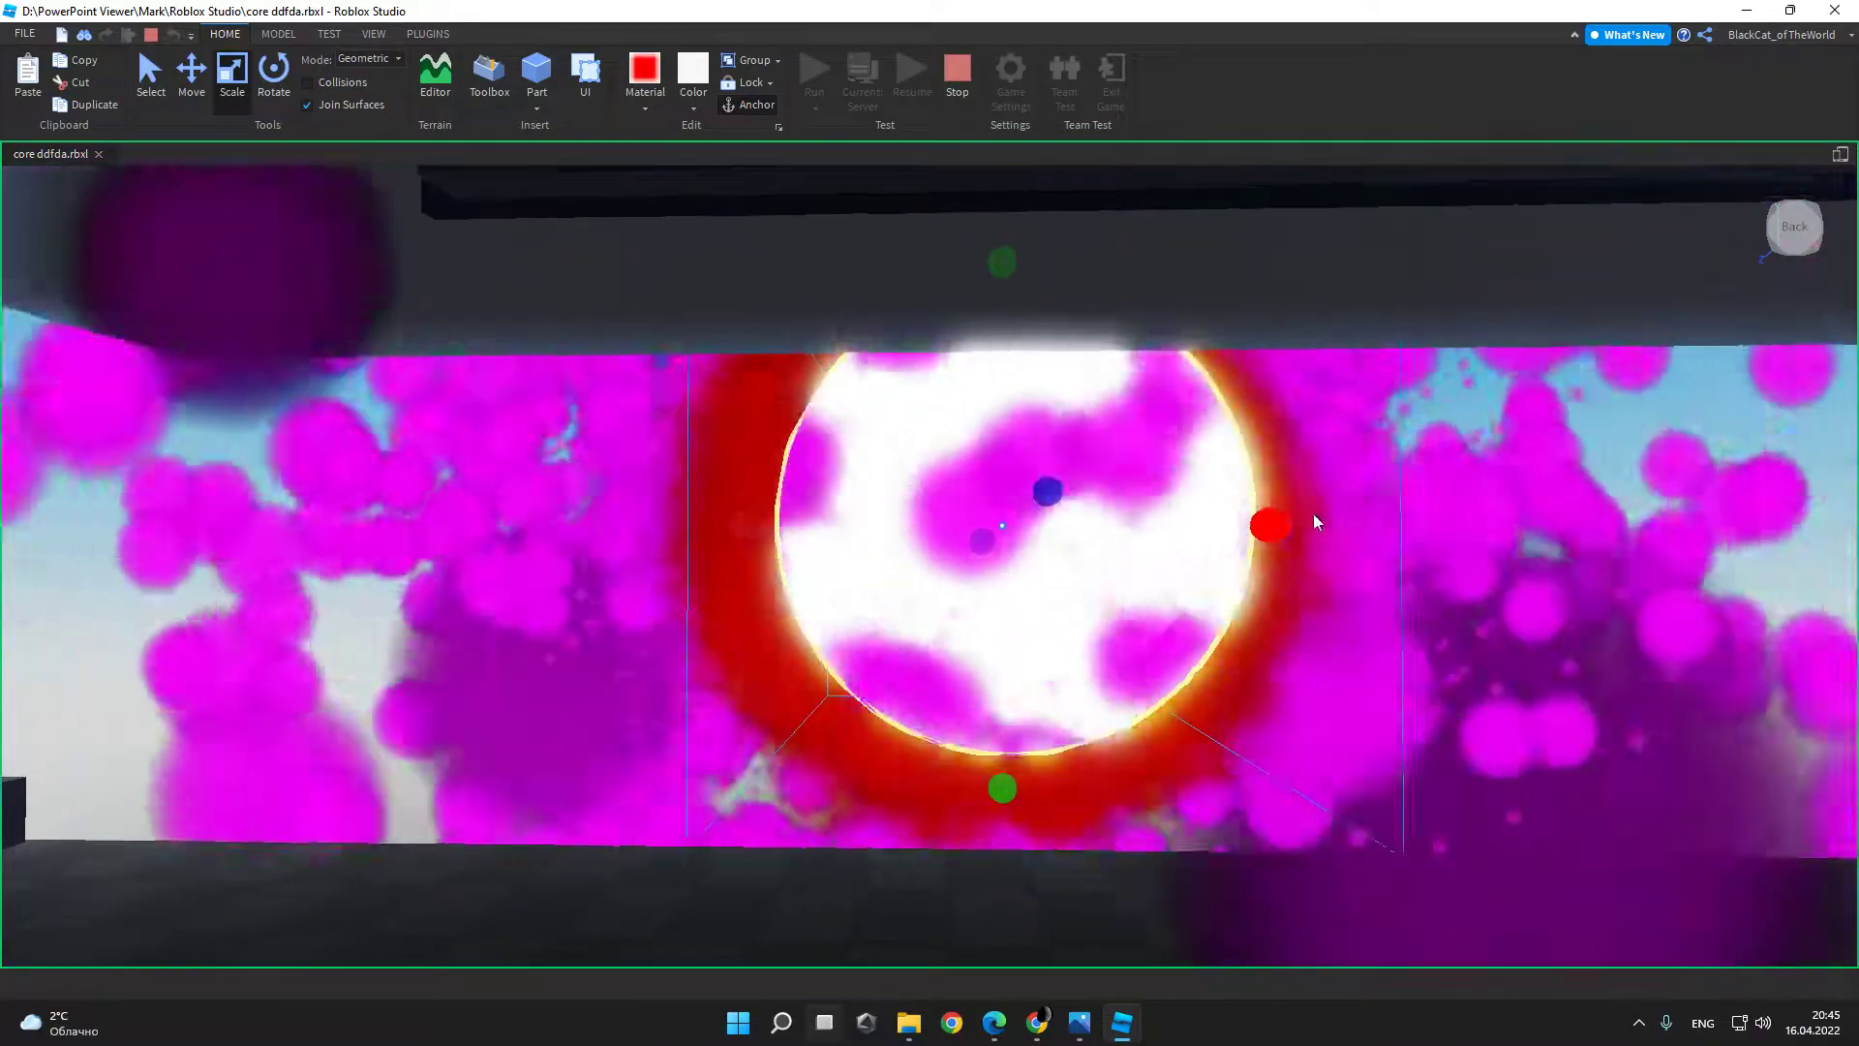
right_click_drag(1307, 518, 1048, 507)
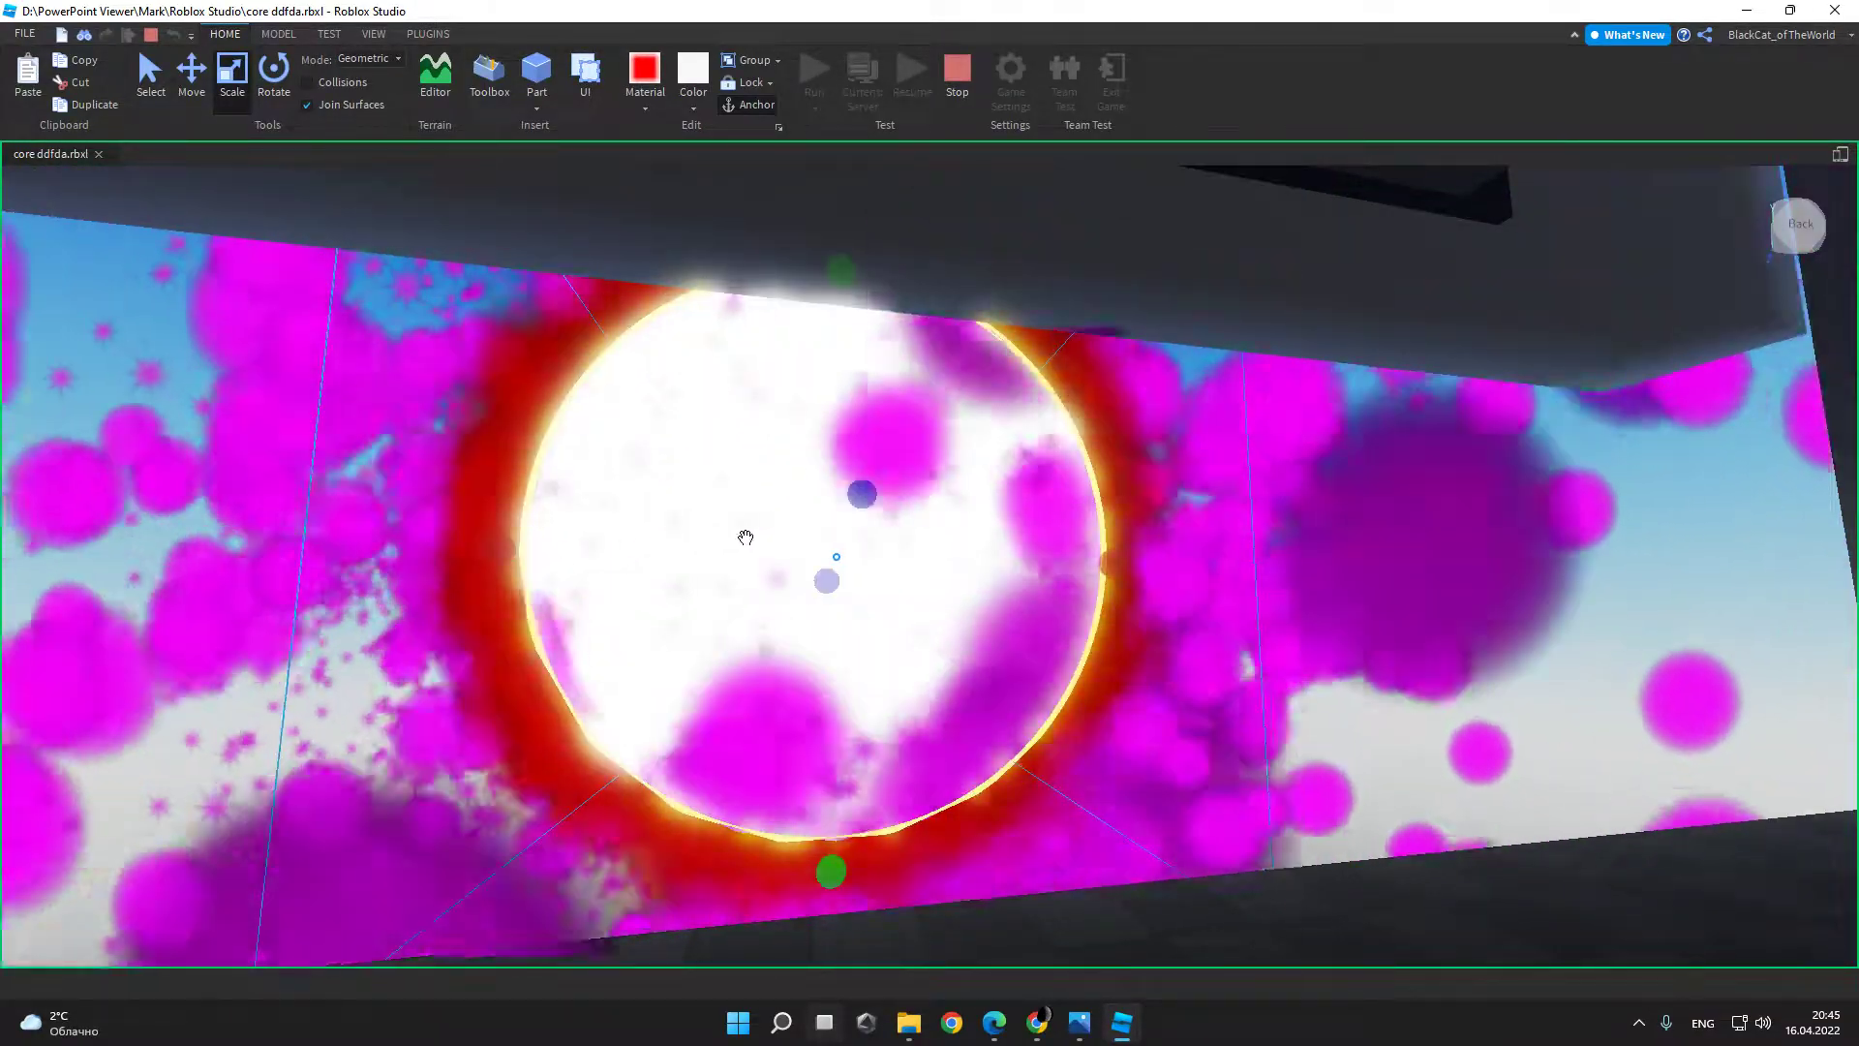
mouse_move(746, 537)
middle_mouse_down()
mouse_move(808, 537)
mouse_move(775, 531)
middle_mouse_up()
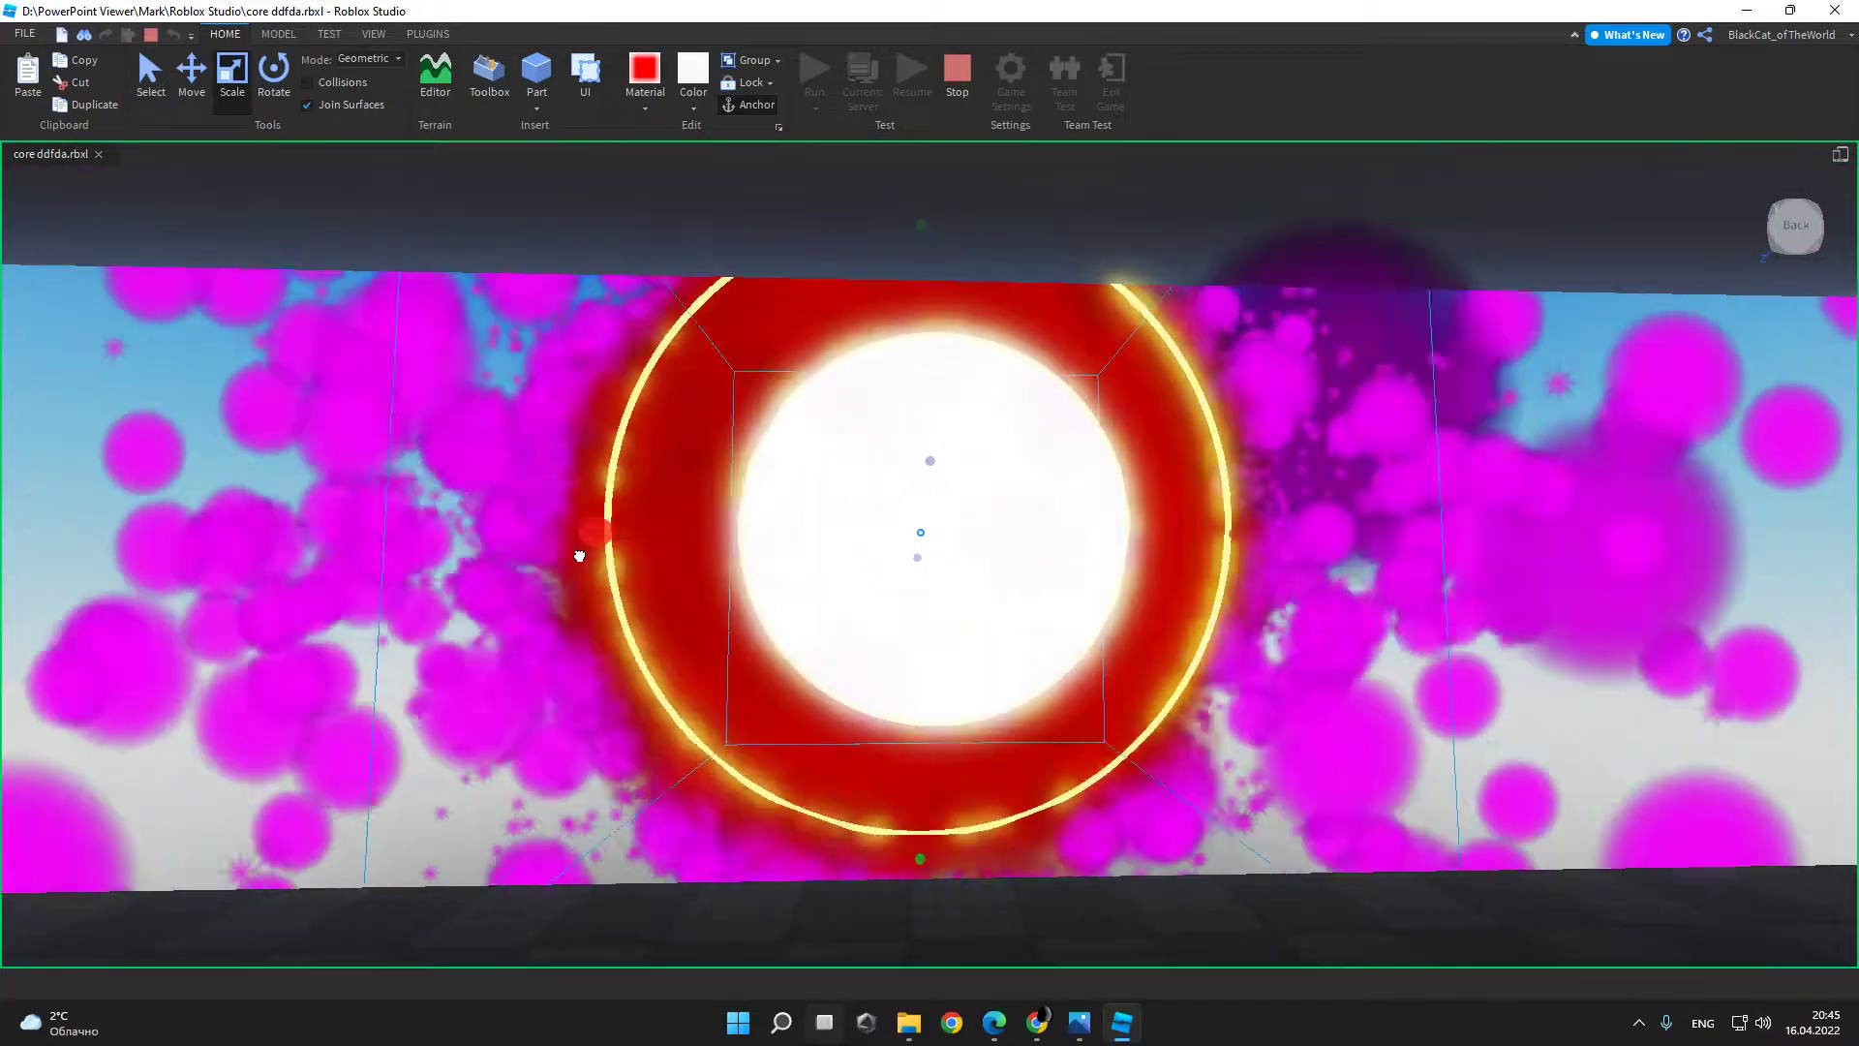
scroll(579, 556, "up", 10)
right_click_drag(1172, 569, 1079, 615)
middle_click_drag(1079, 615, 1067, 506)
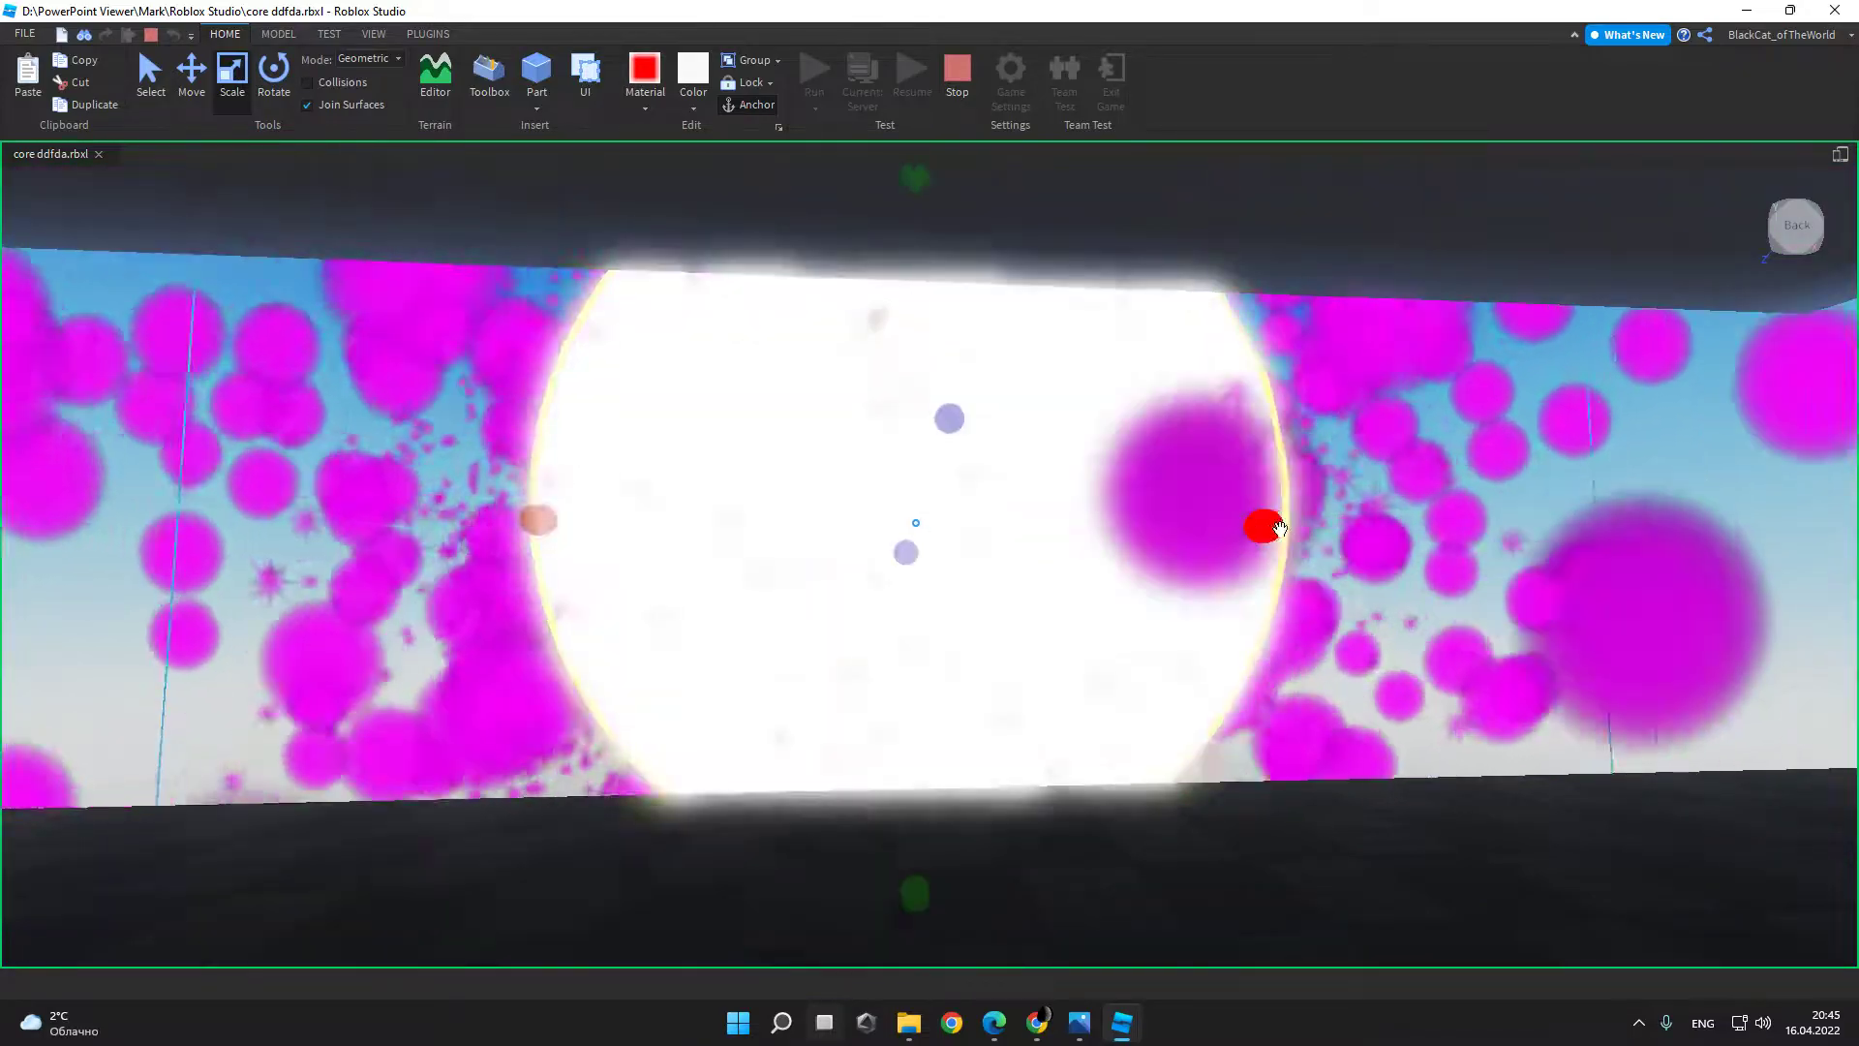
Step: Scale the white core up further so that it bursts through the wall above the window opening
scroll(1259, 475, "down", 5)
right_click_drag(1228, 427, 656, 476)
scroll(995, 608, "up", 5)
right_click_drag(995, 608, 730, 585)
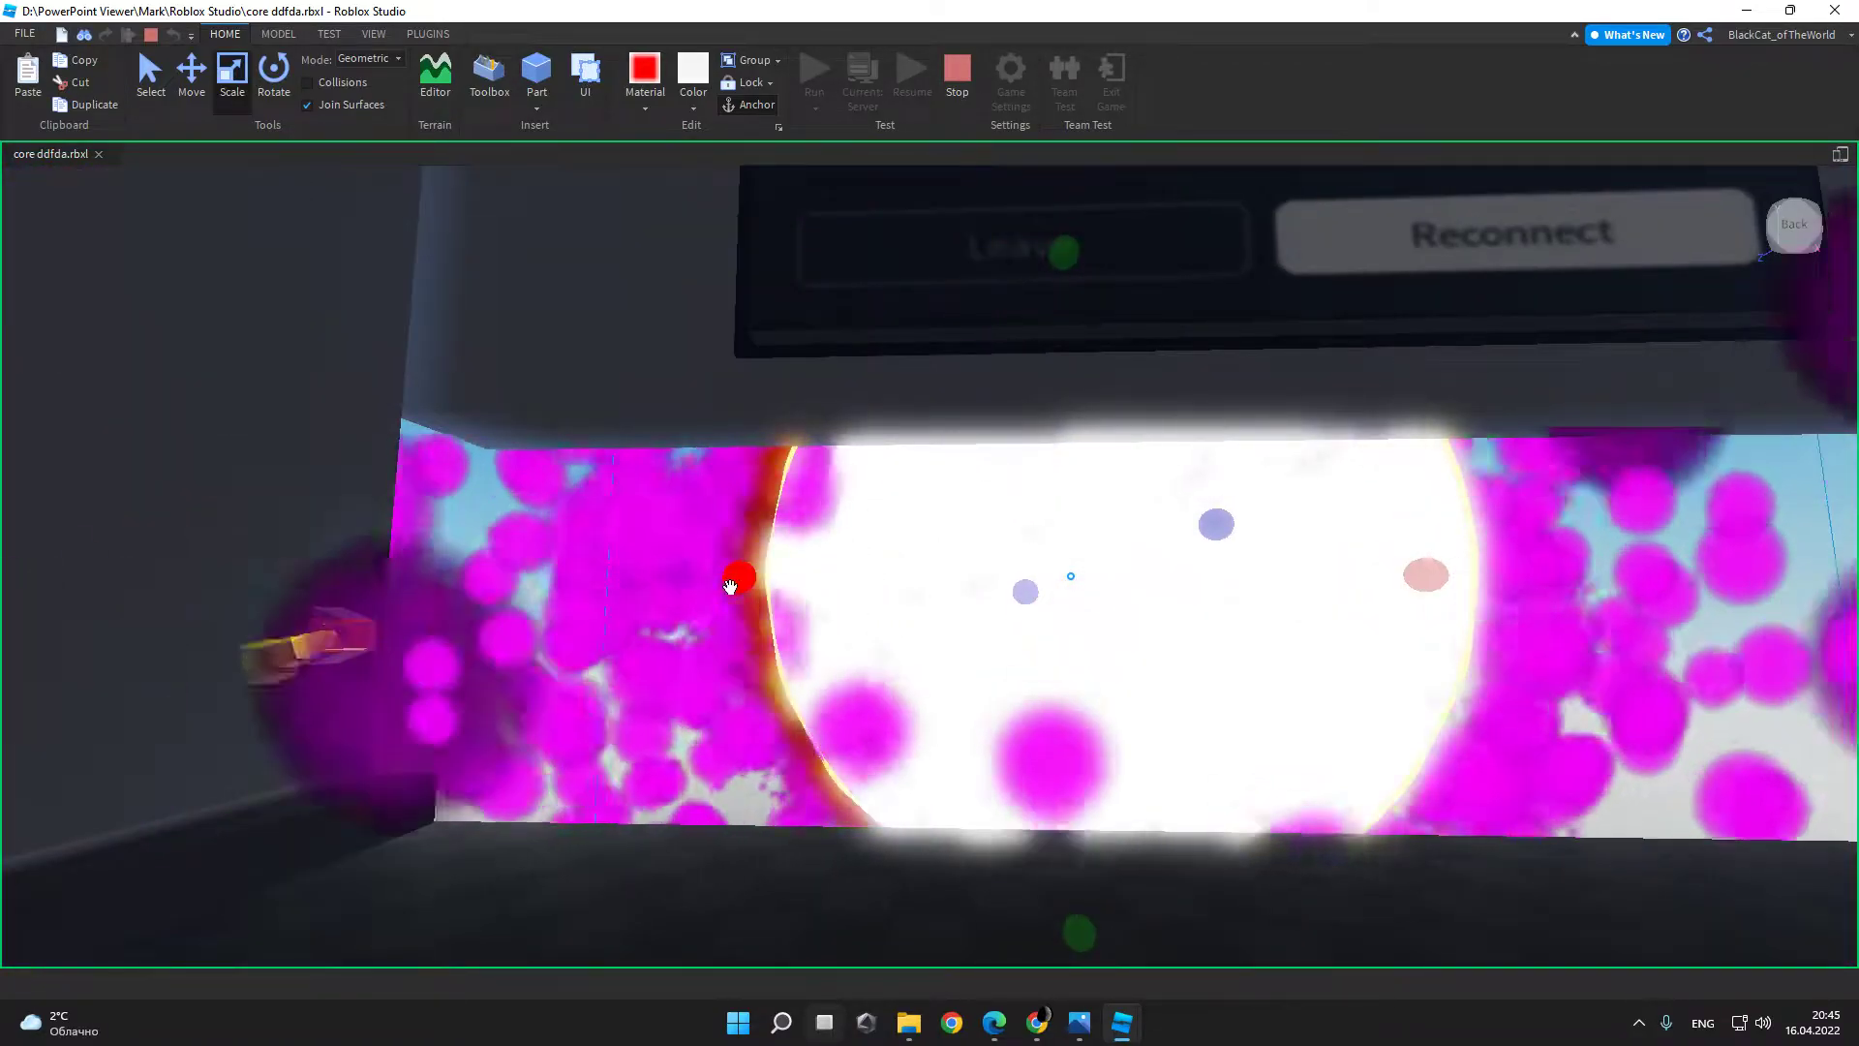
middle_click_drag(719, 578, 716, 559)
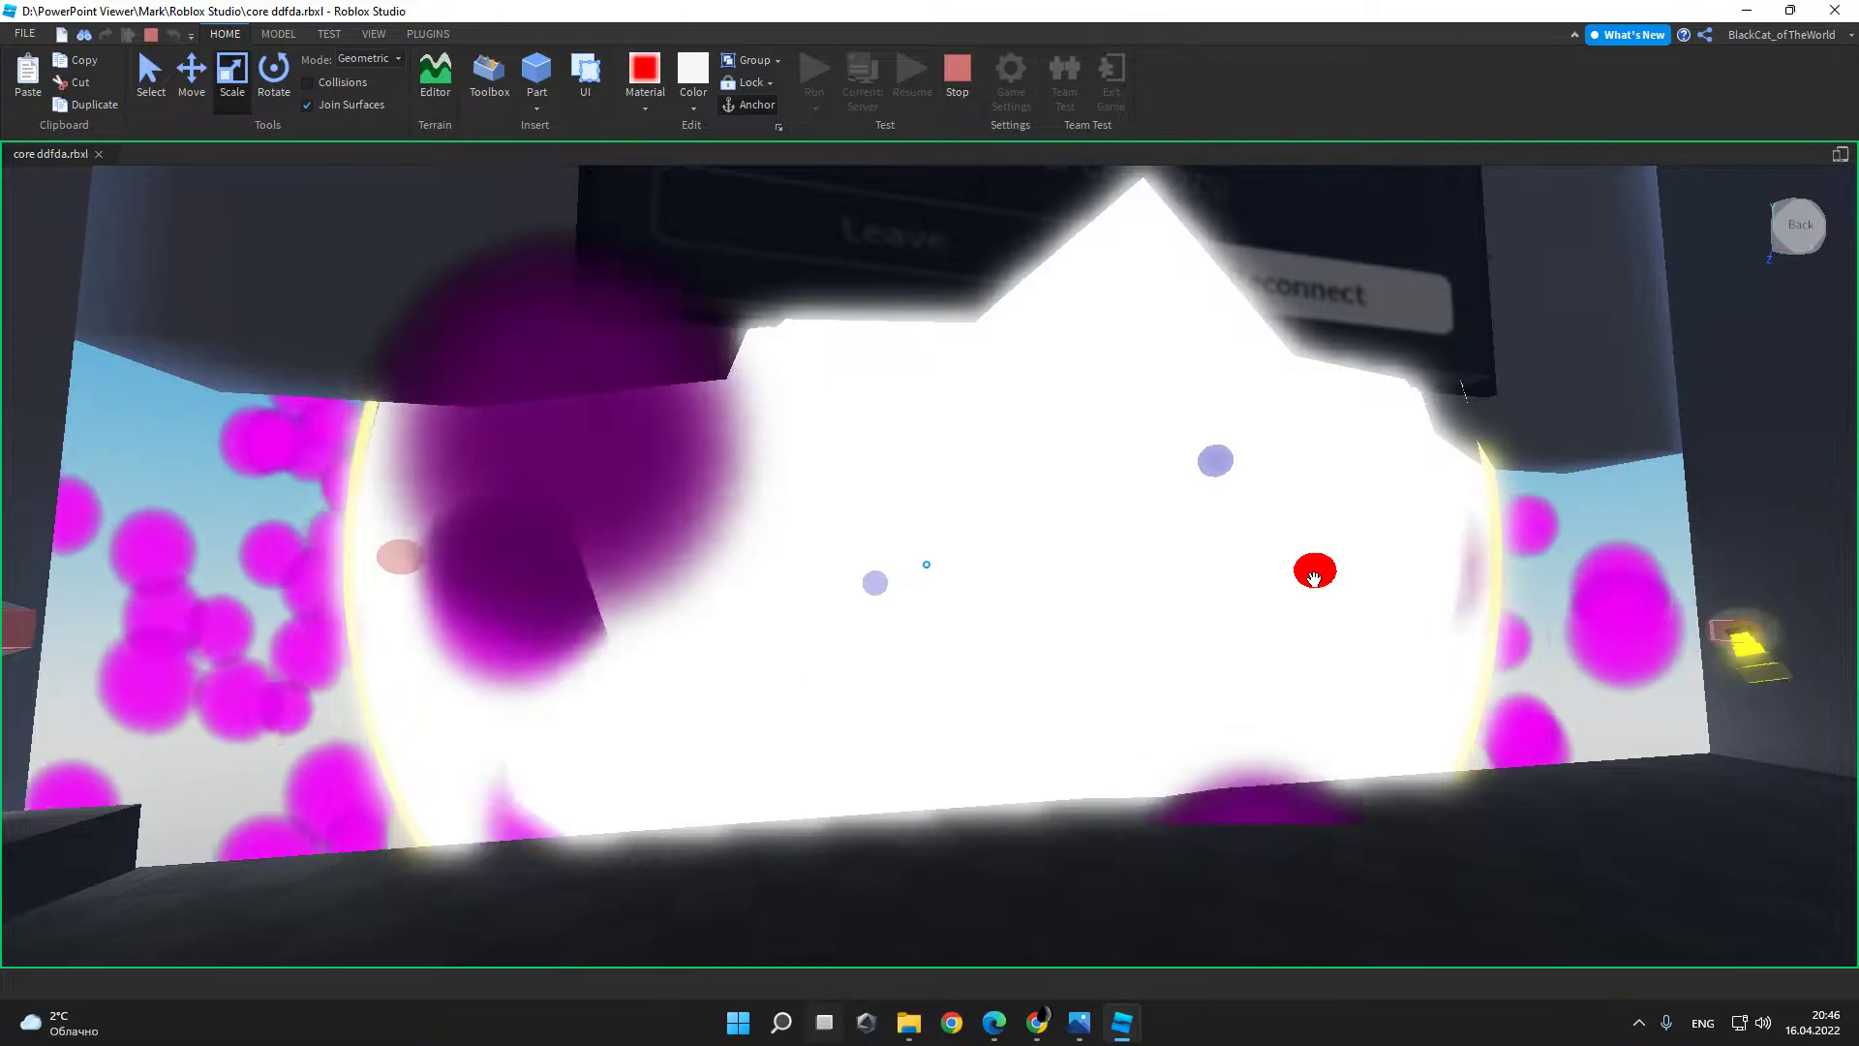
Step: Swell the white core across the room nearly from side wall to side wall, and shrink it back behind the window opening
key("d")
right_click_drag(1192, 599, 465, 562)
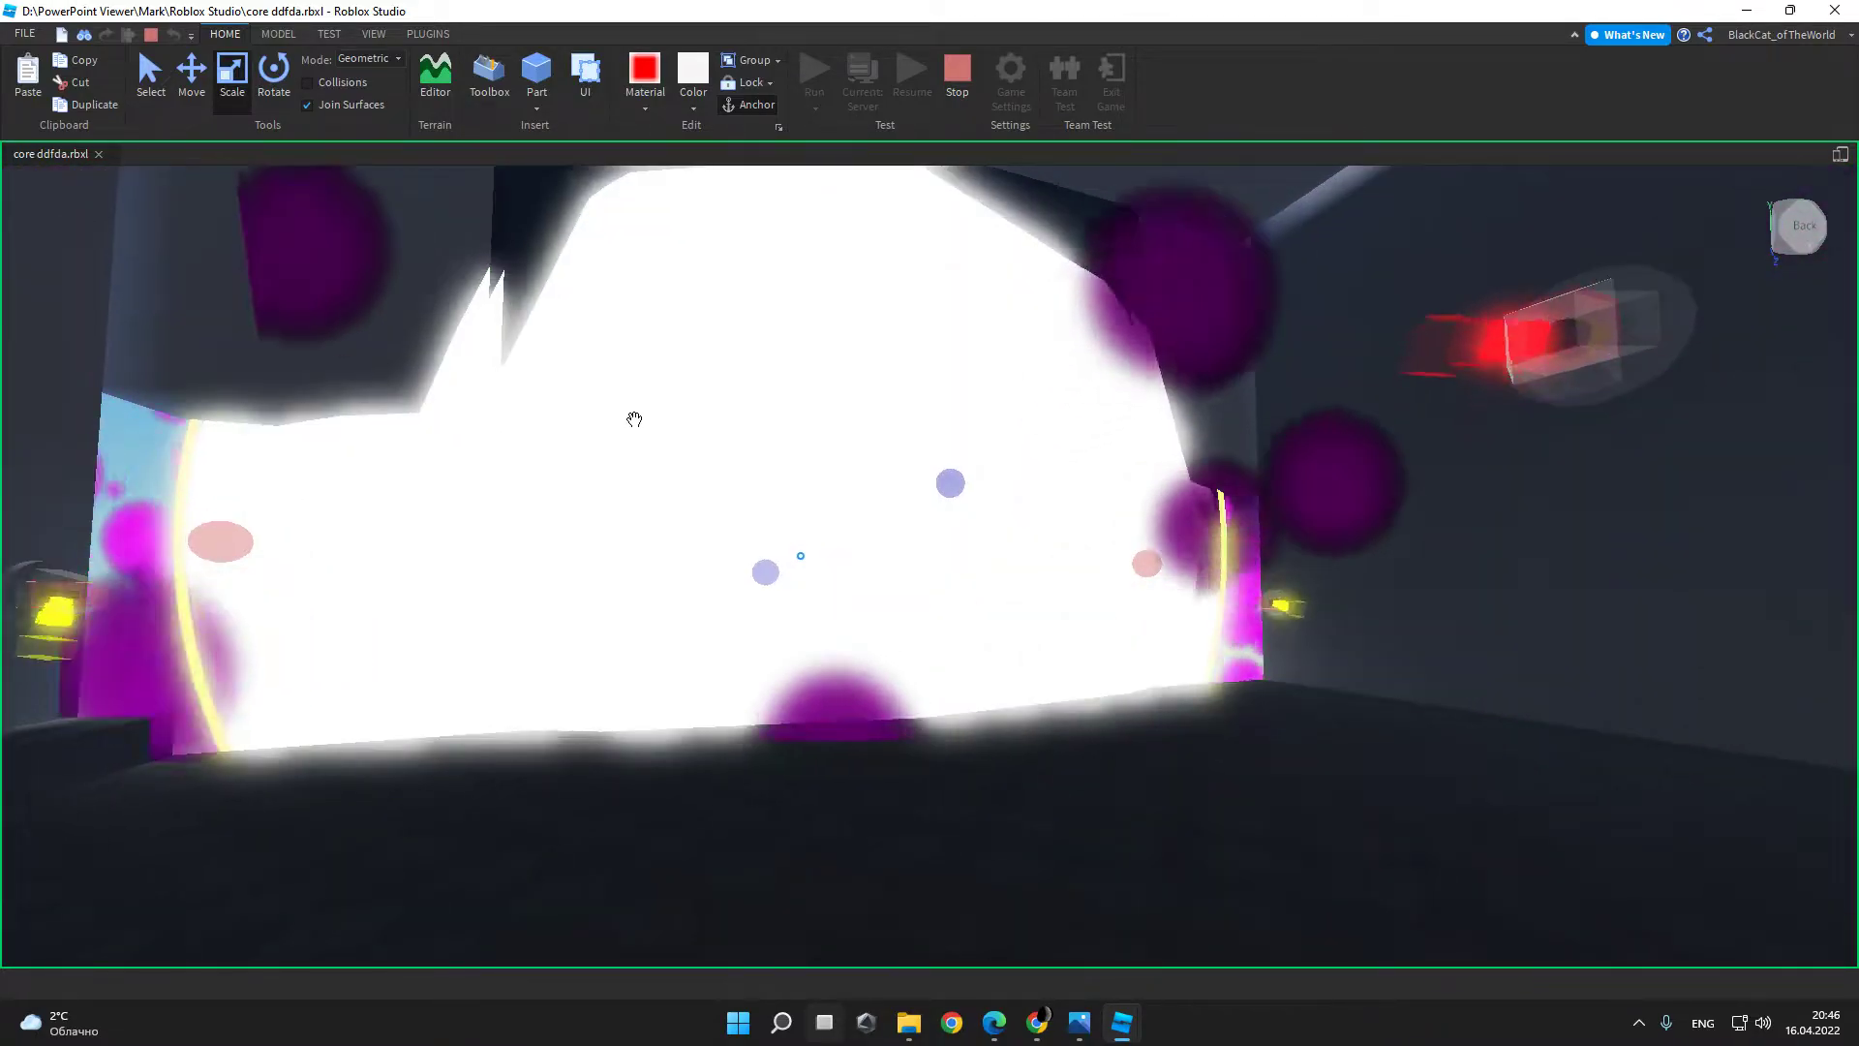
middle_click_drag(636, 420, 492, 520)
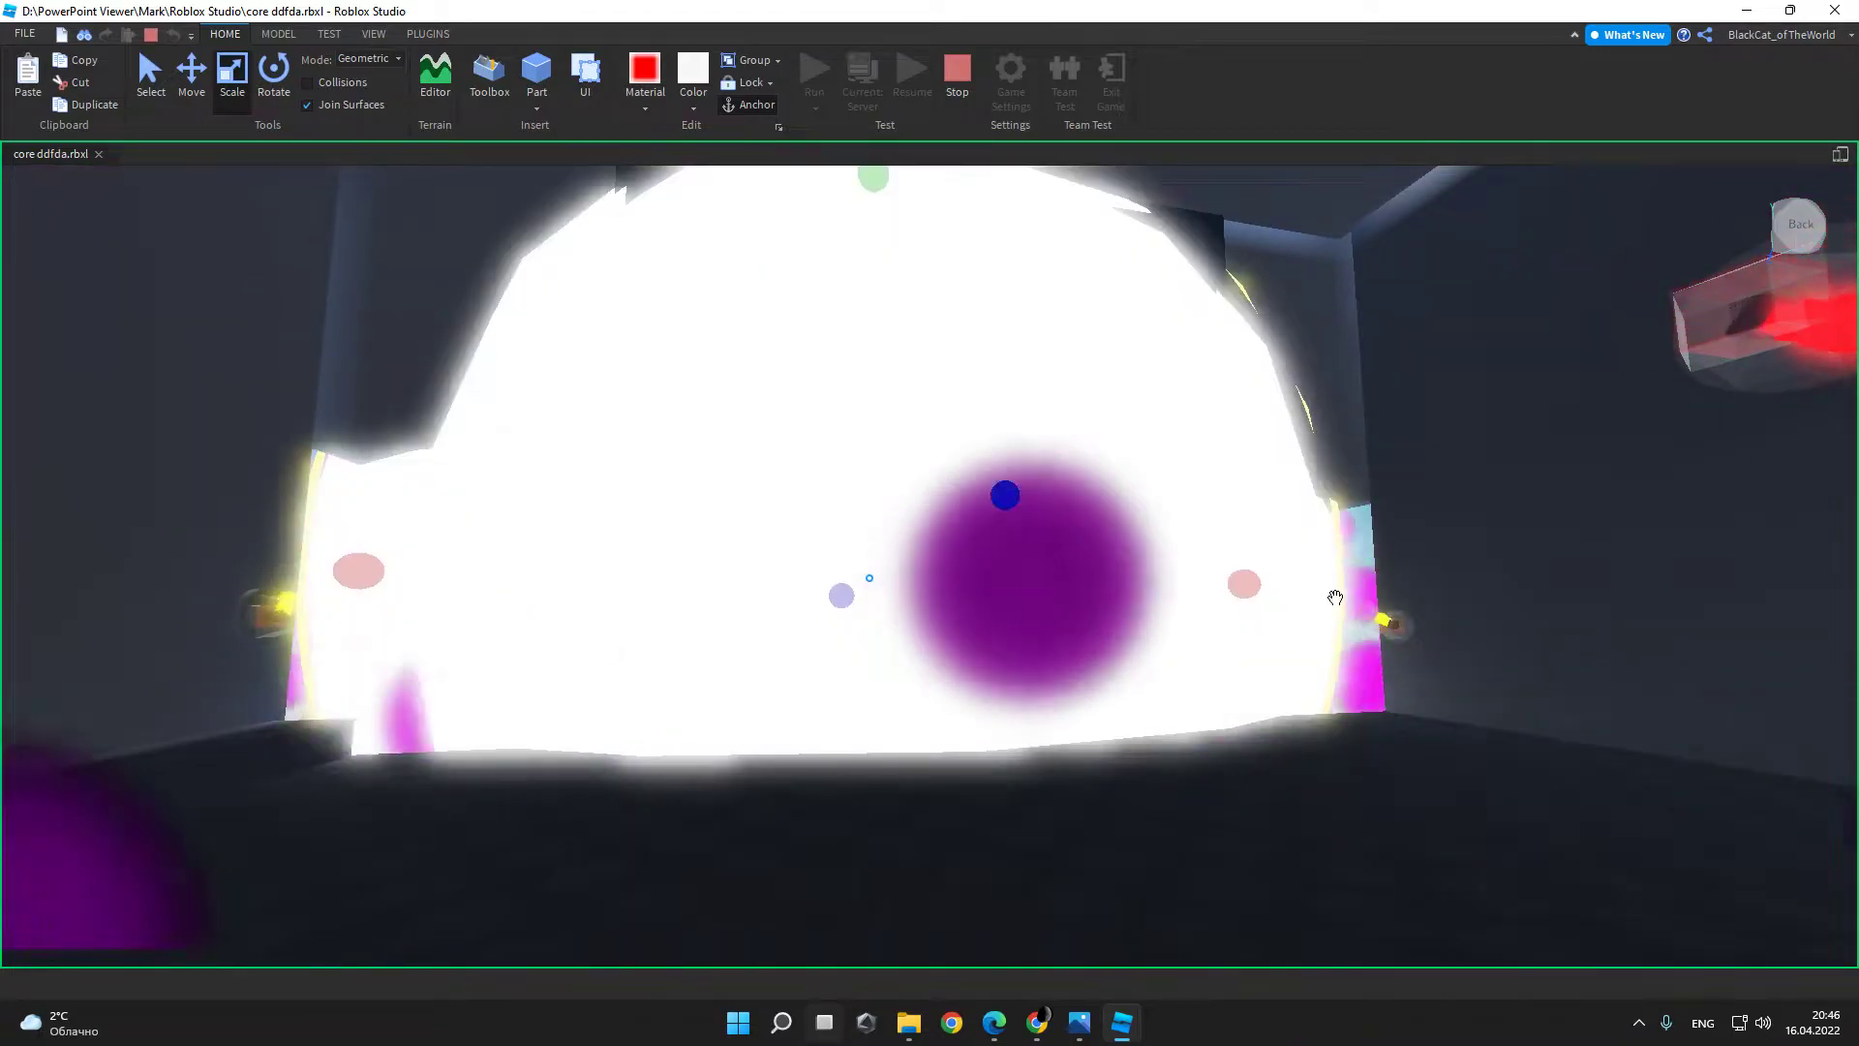
middle_click_drag(1254, 584, 931, 562)
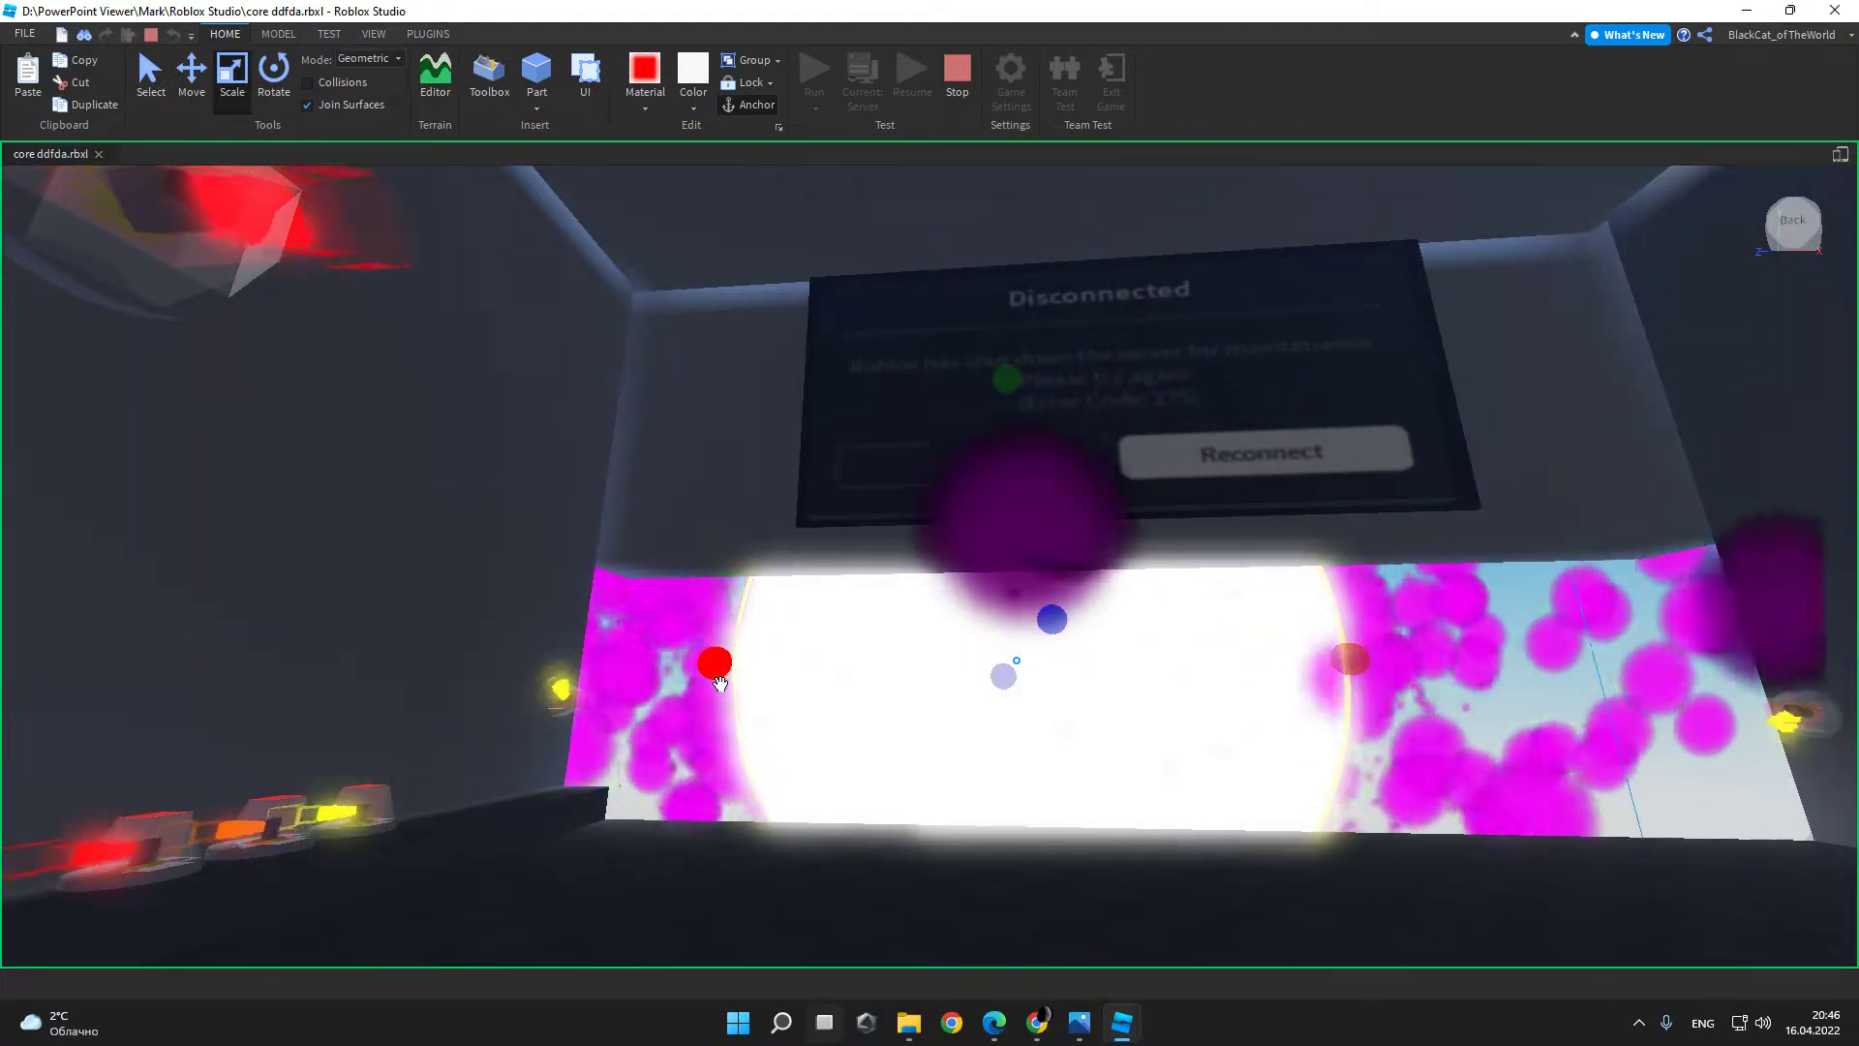
Step: Examine the giant white core and the reactor building from outside, above the baseplate
right_click_drag(765, 675, 966, 636)
key("w")
key("s")
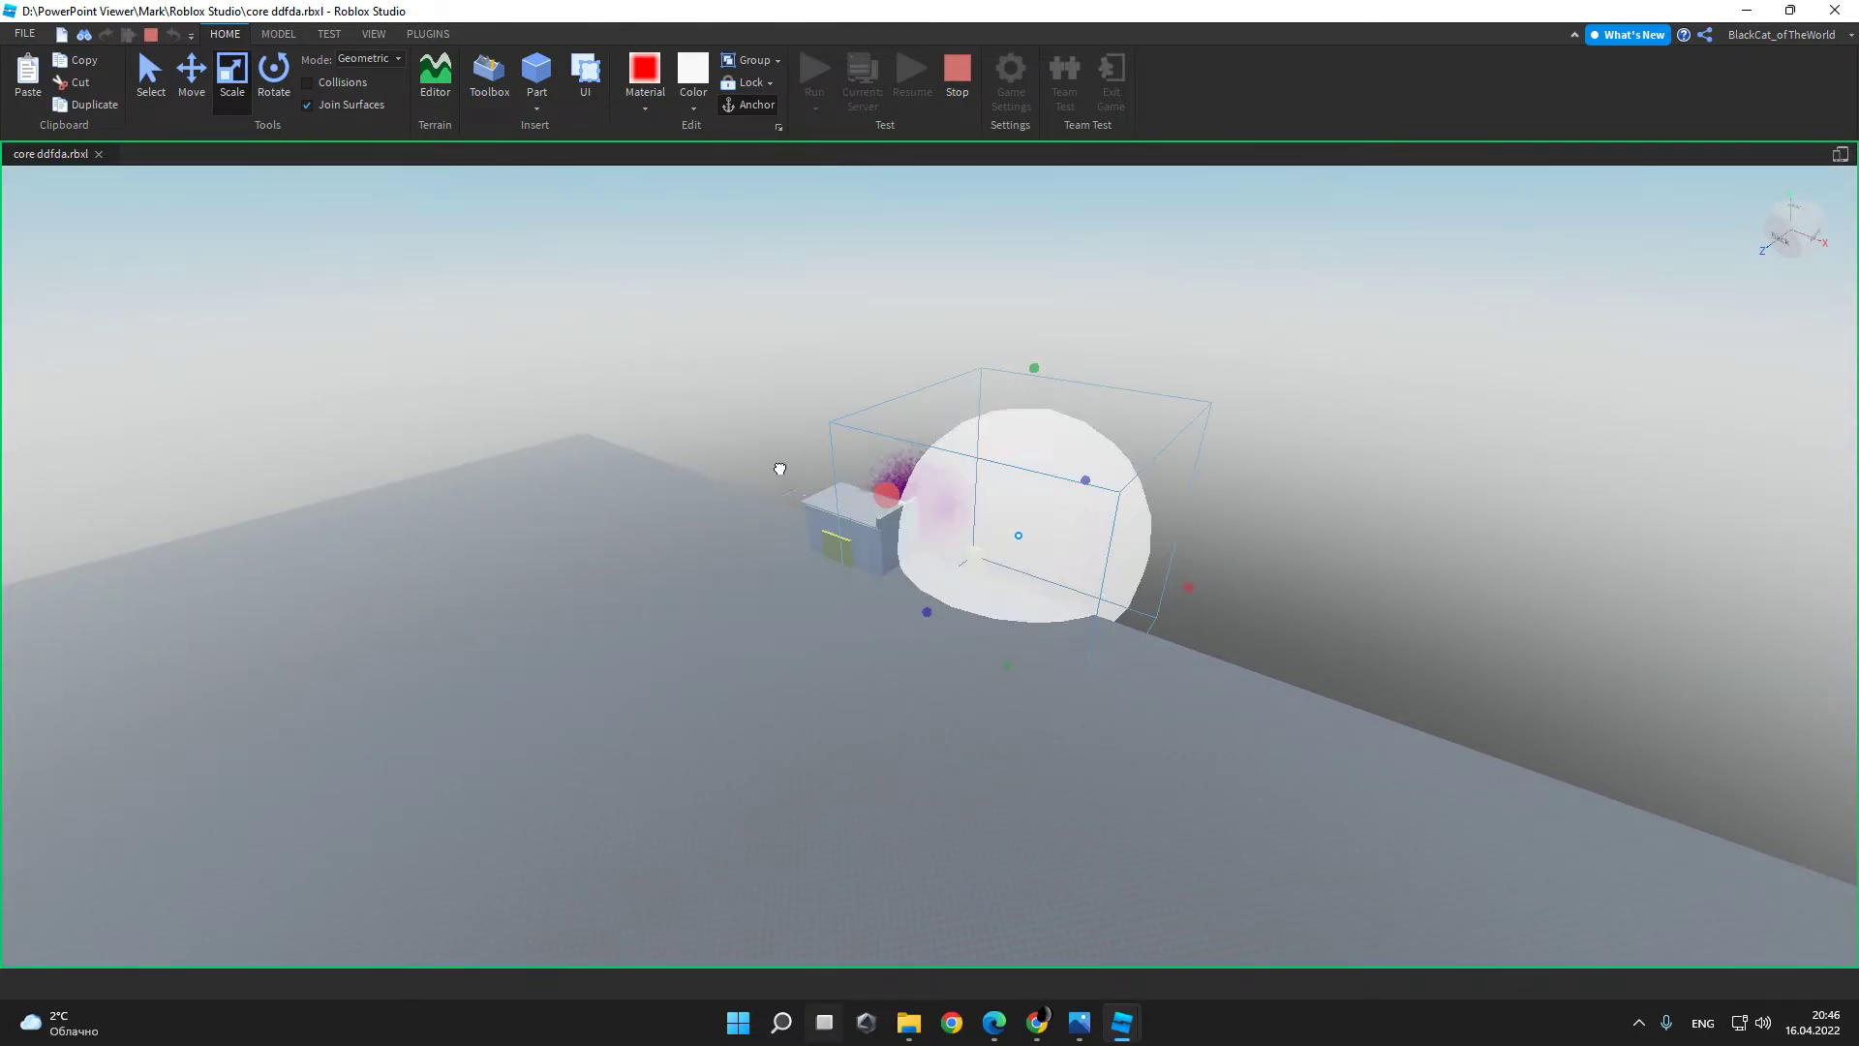
scroll(668, 421, "up", 3)
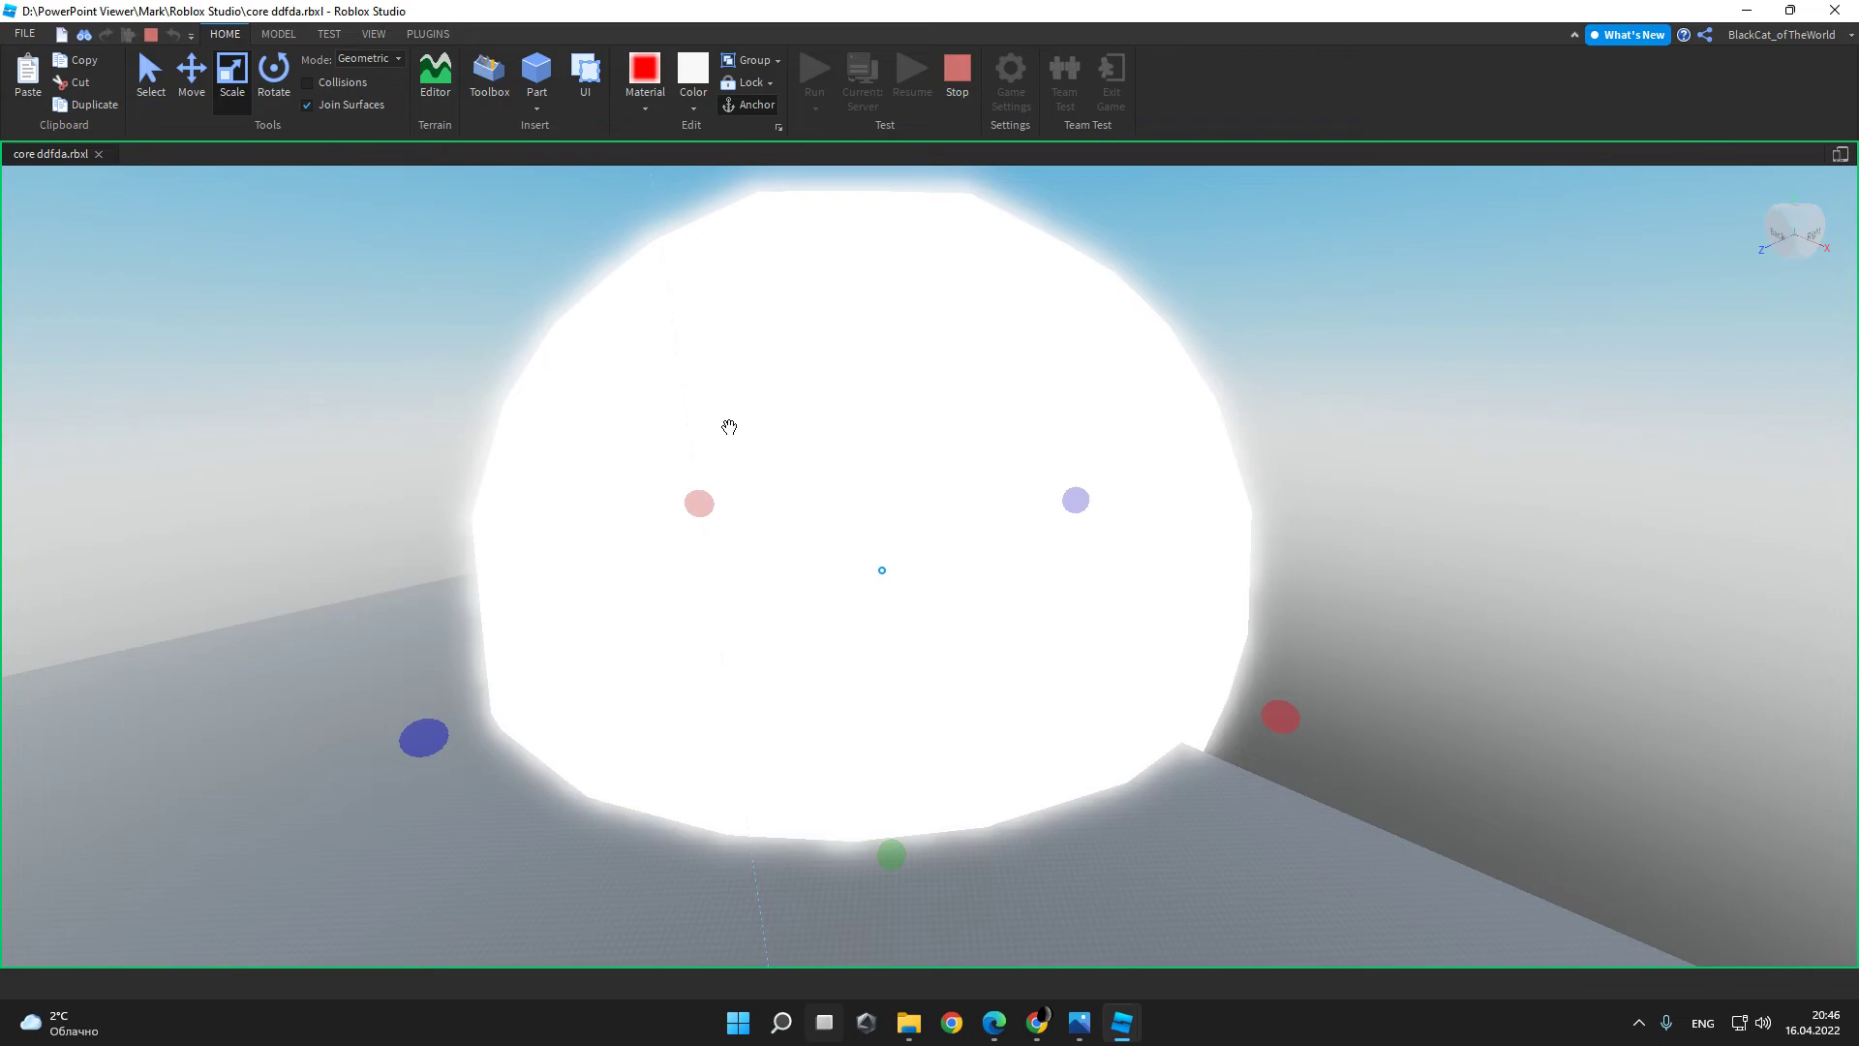